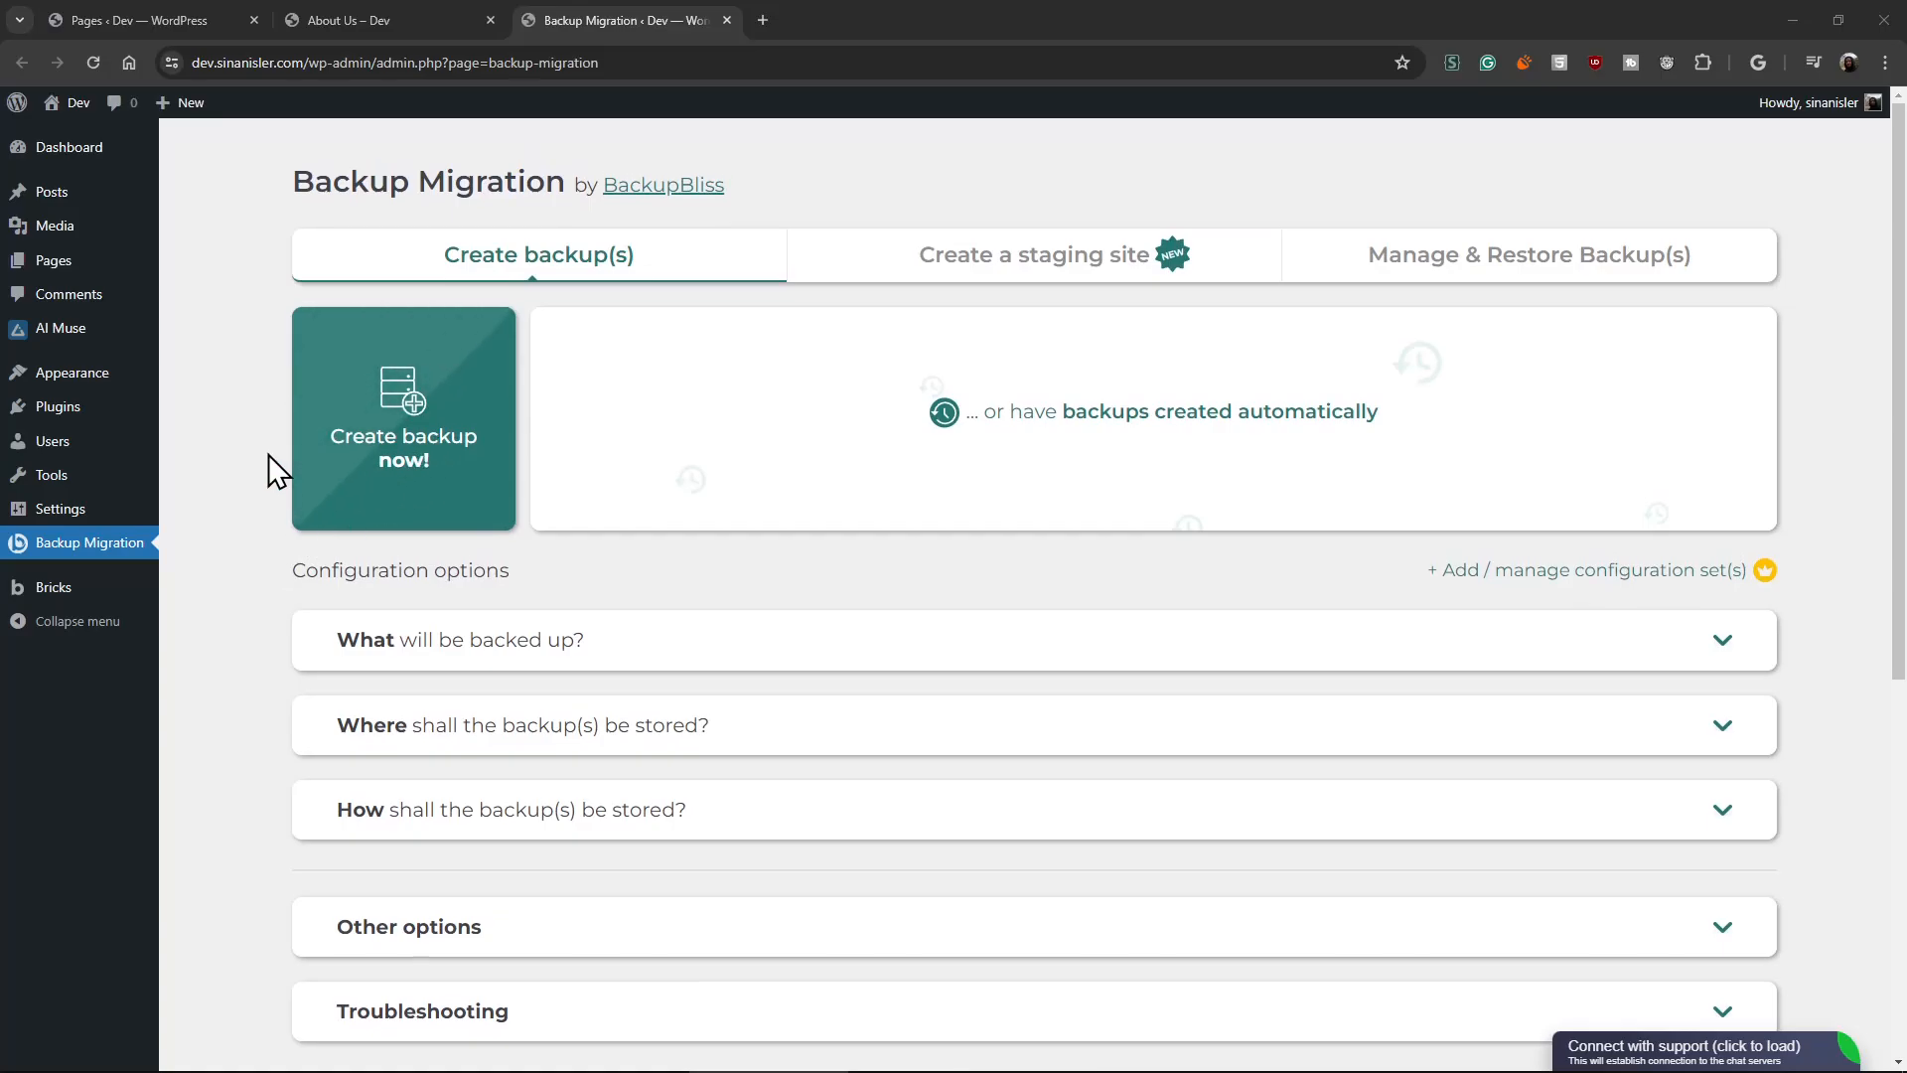
Review the file selection under What will be backed up, and look over the staging and backup management sections.
left_click(447, 643)
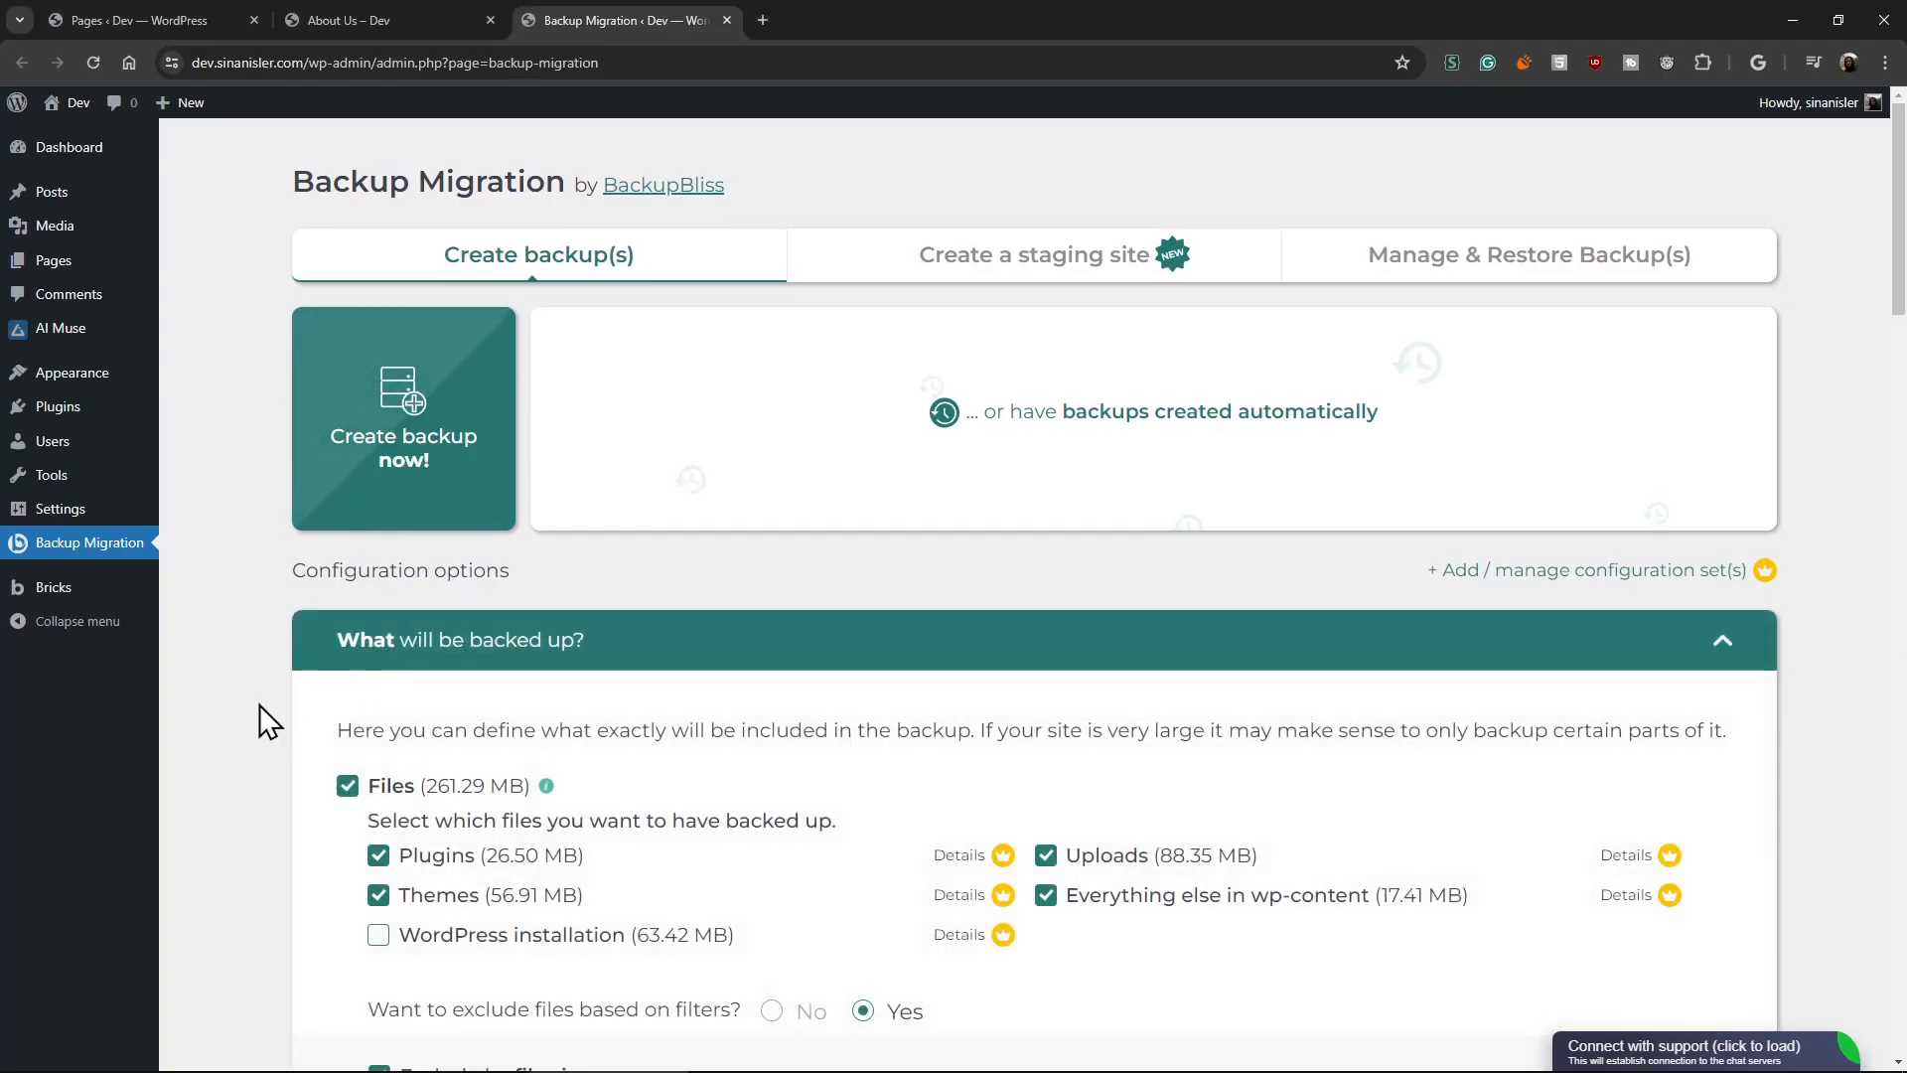
scroll(298, 675, "down", 3)
left_click(382, 570)
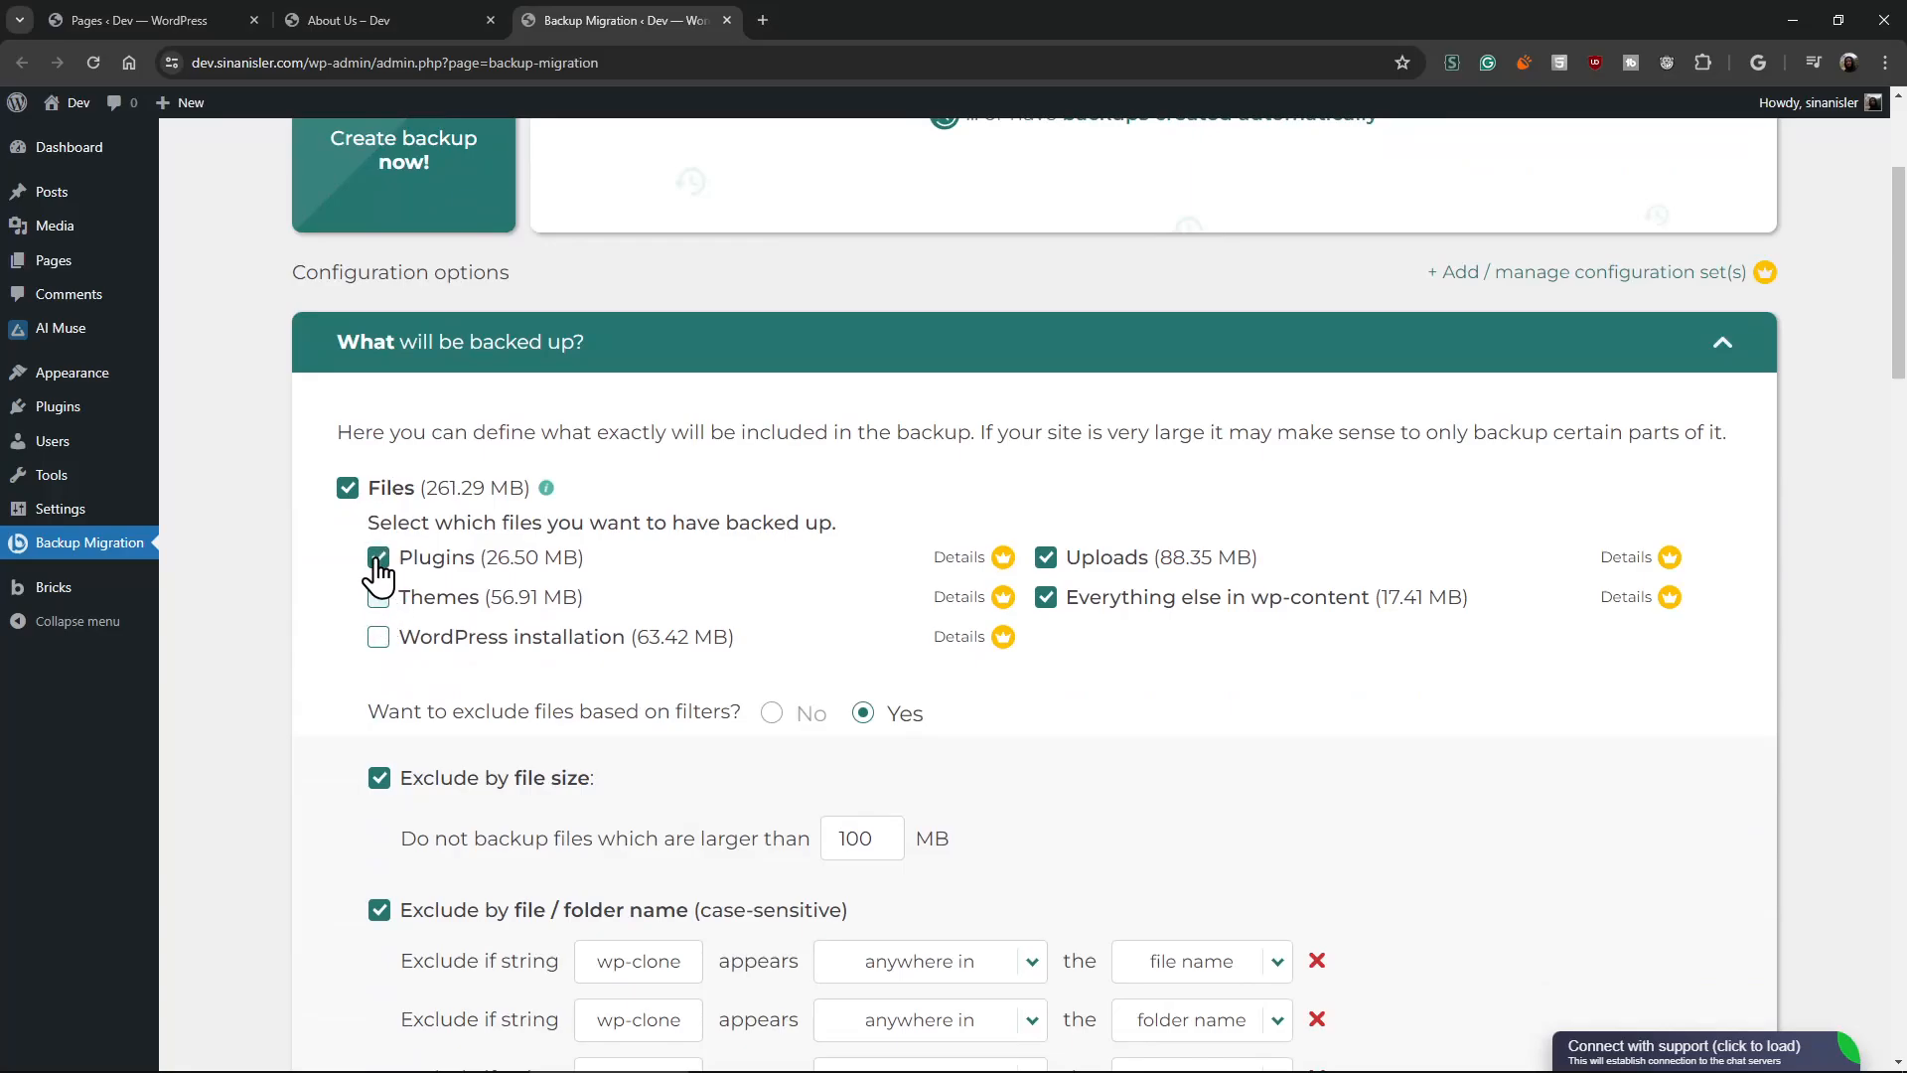
left_click(378, 566)
mouse_move(1011, 549)
scroll(429, 571, "up", 3)
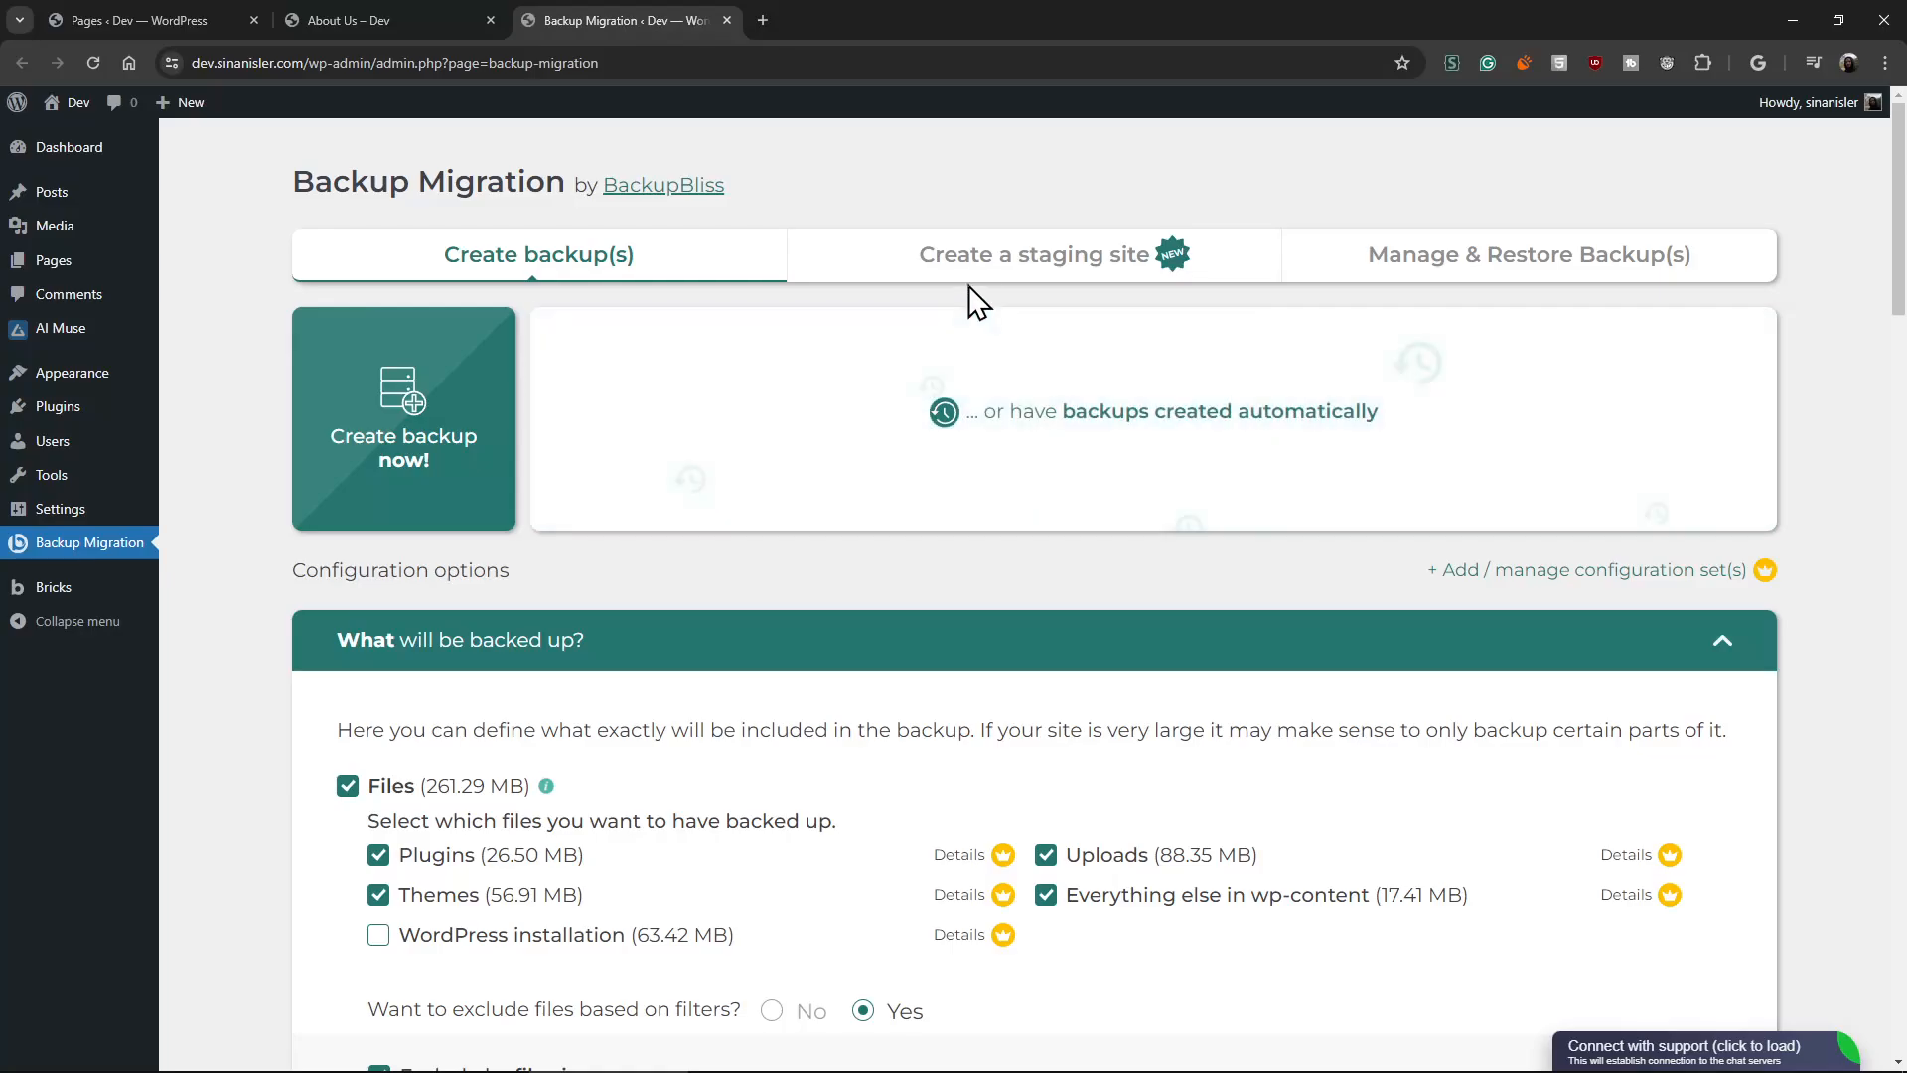
left_click(973, 271)
left_click(1430, 273)
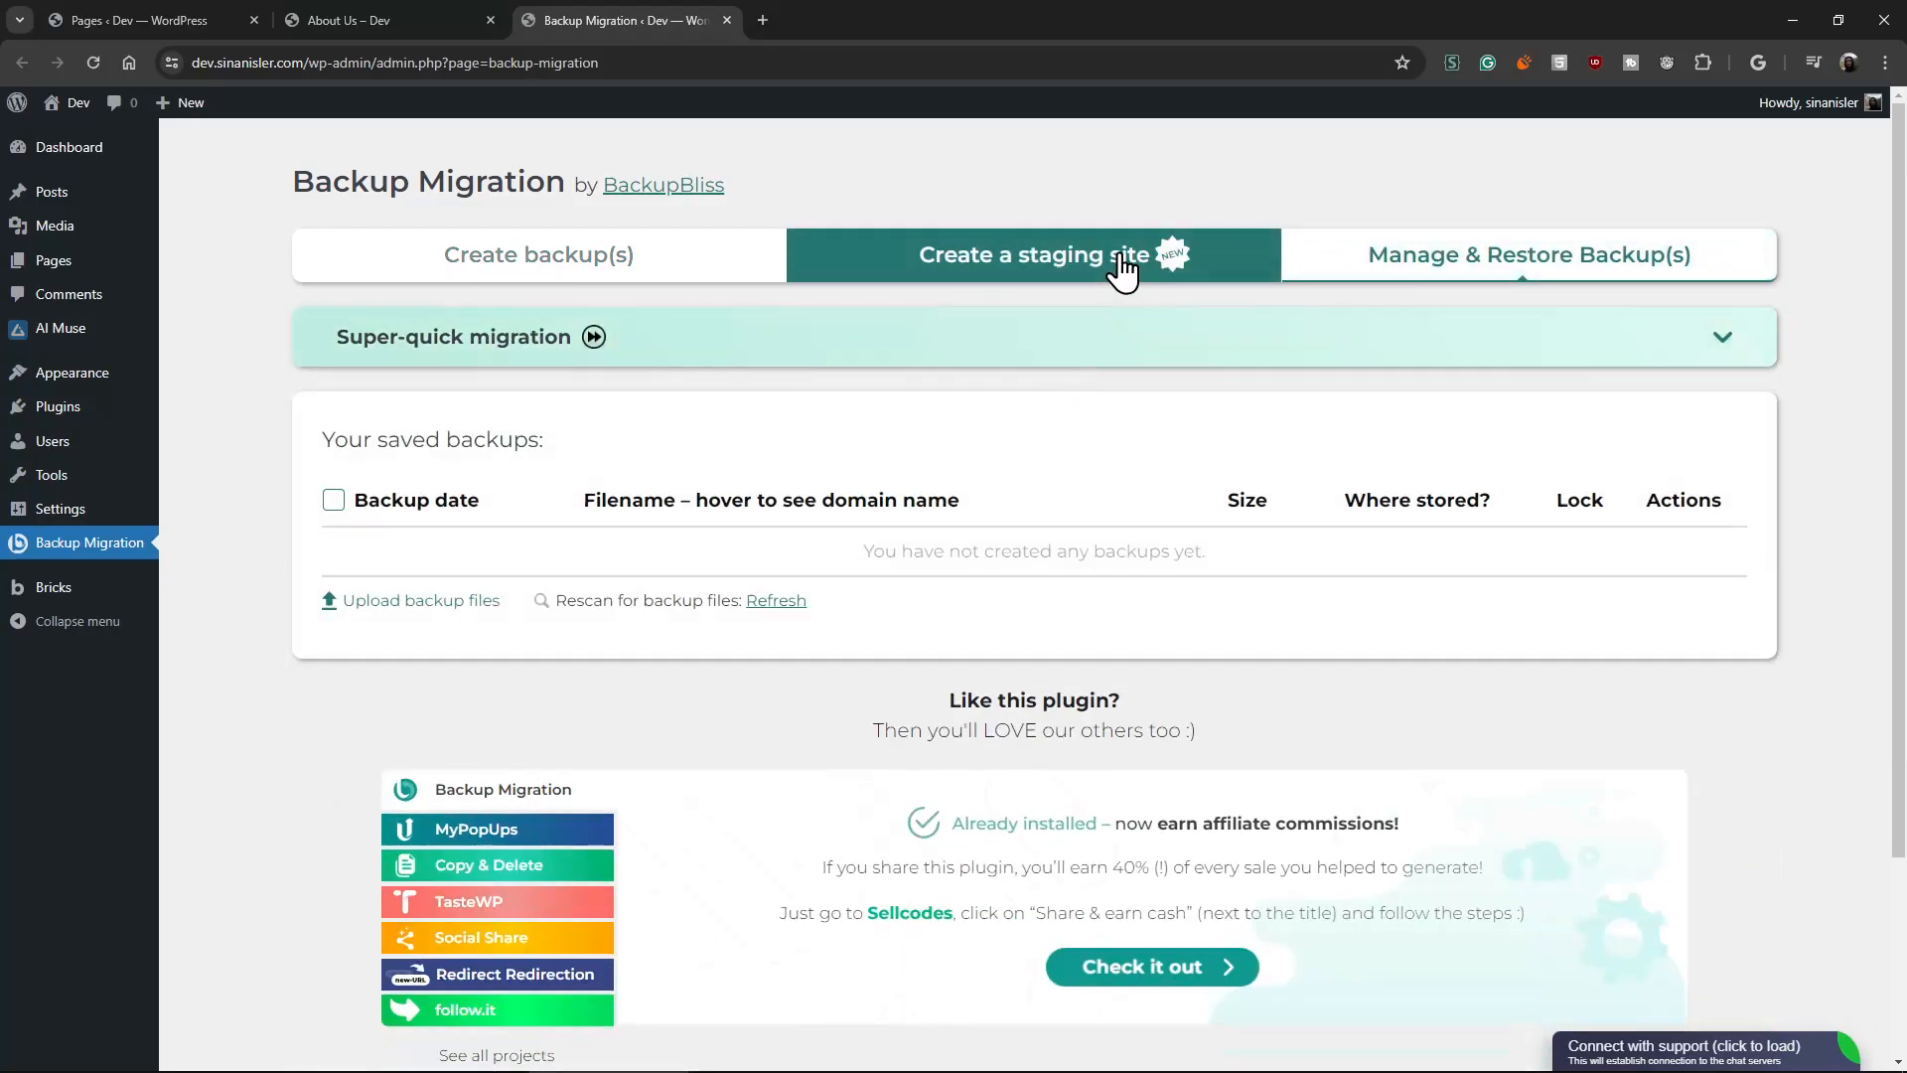
View the site's Pages list and the live About Us page.
left_click(175, 18)
left_click(390, 14)
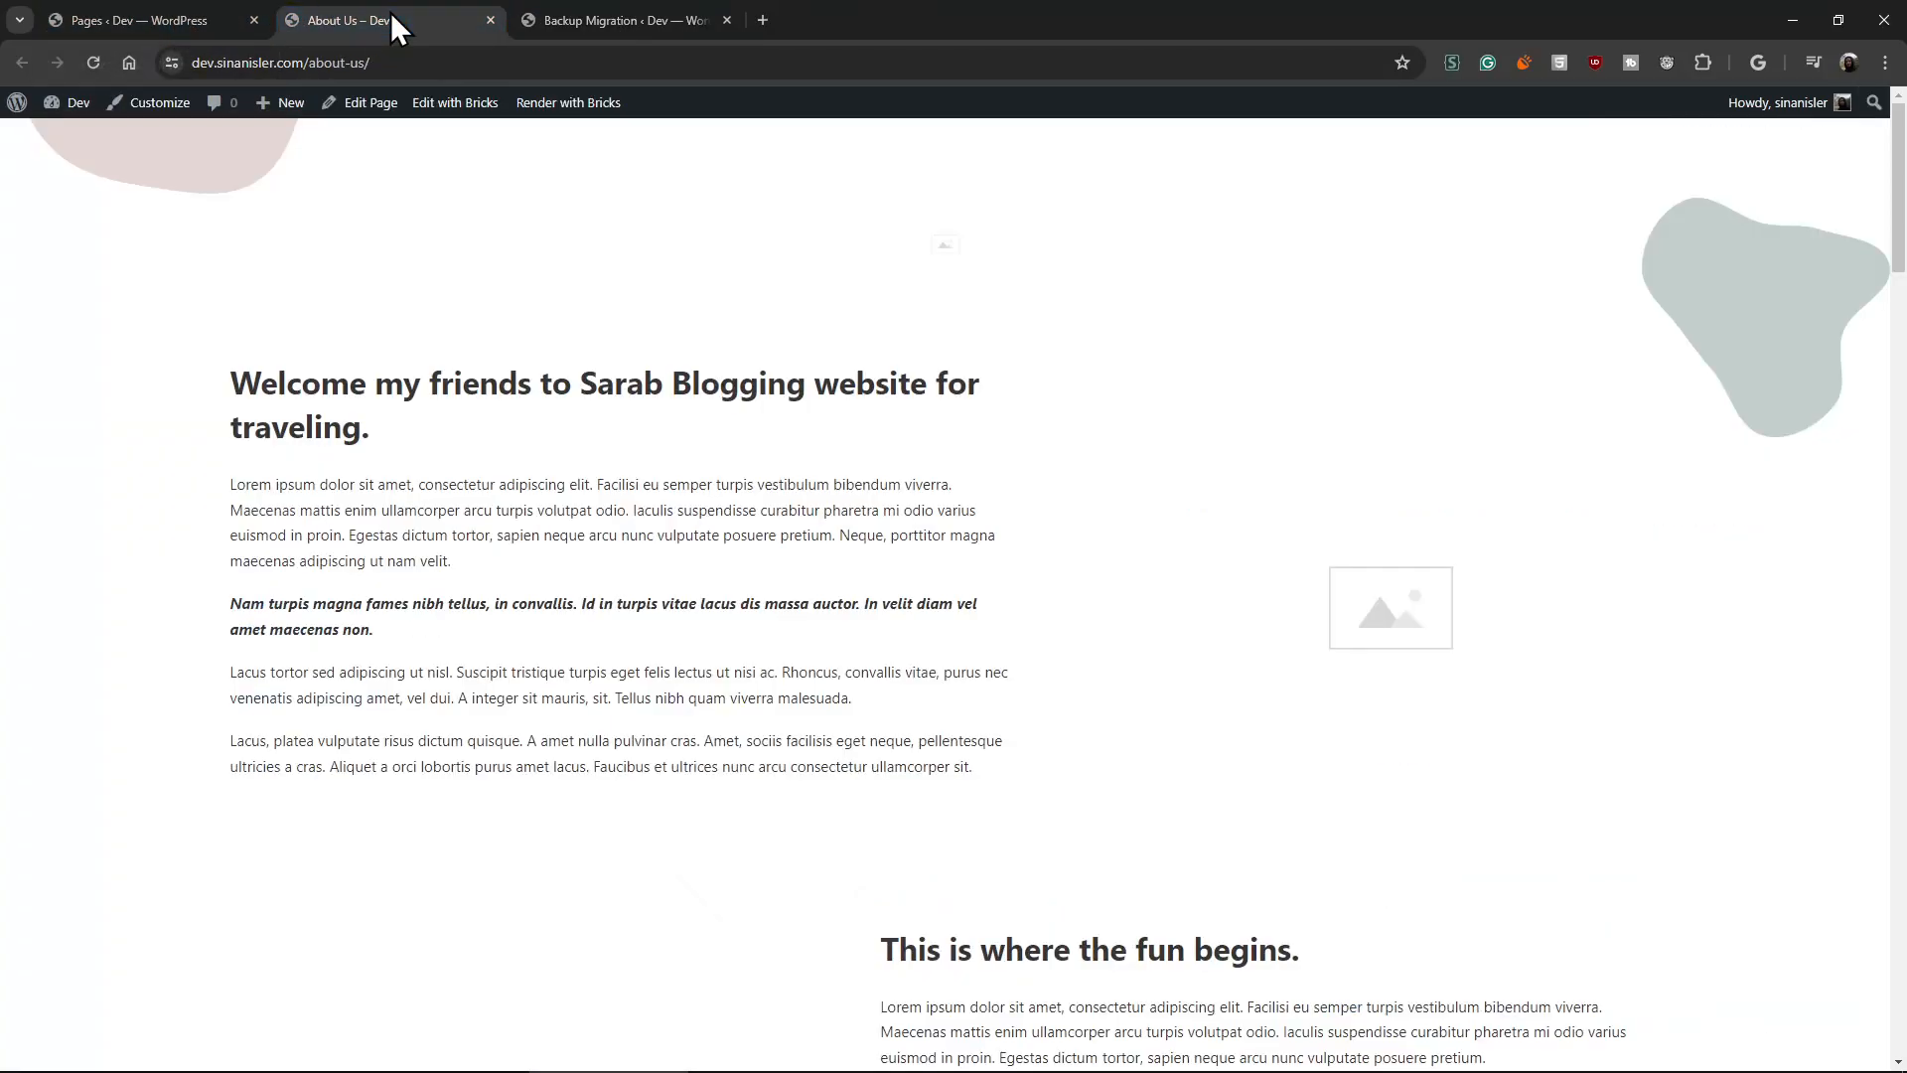
left_click(149, 22)
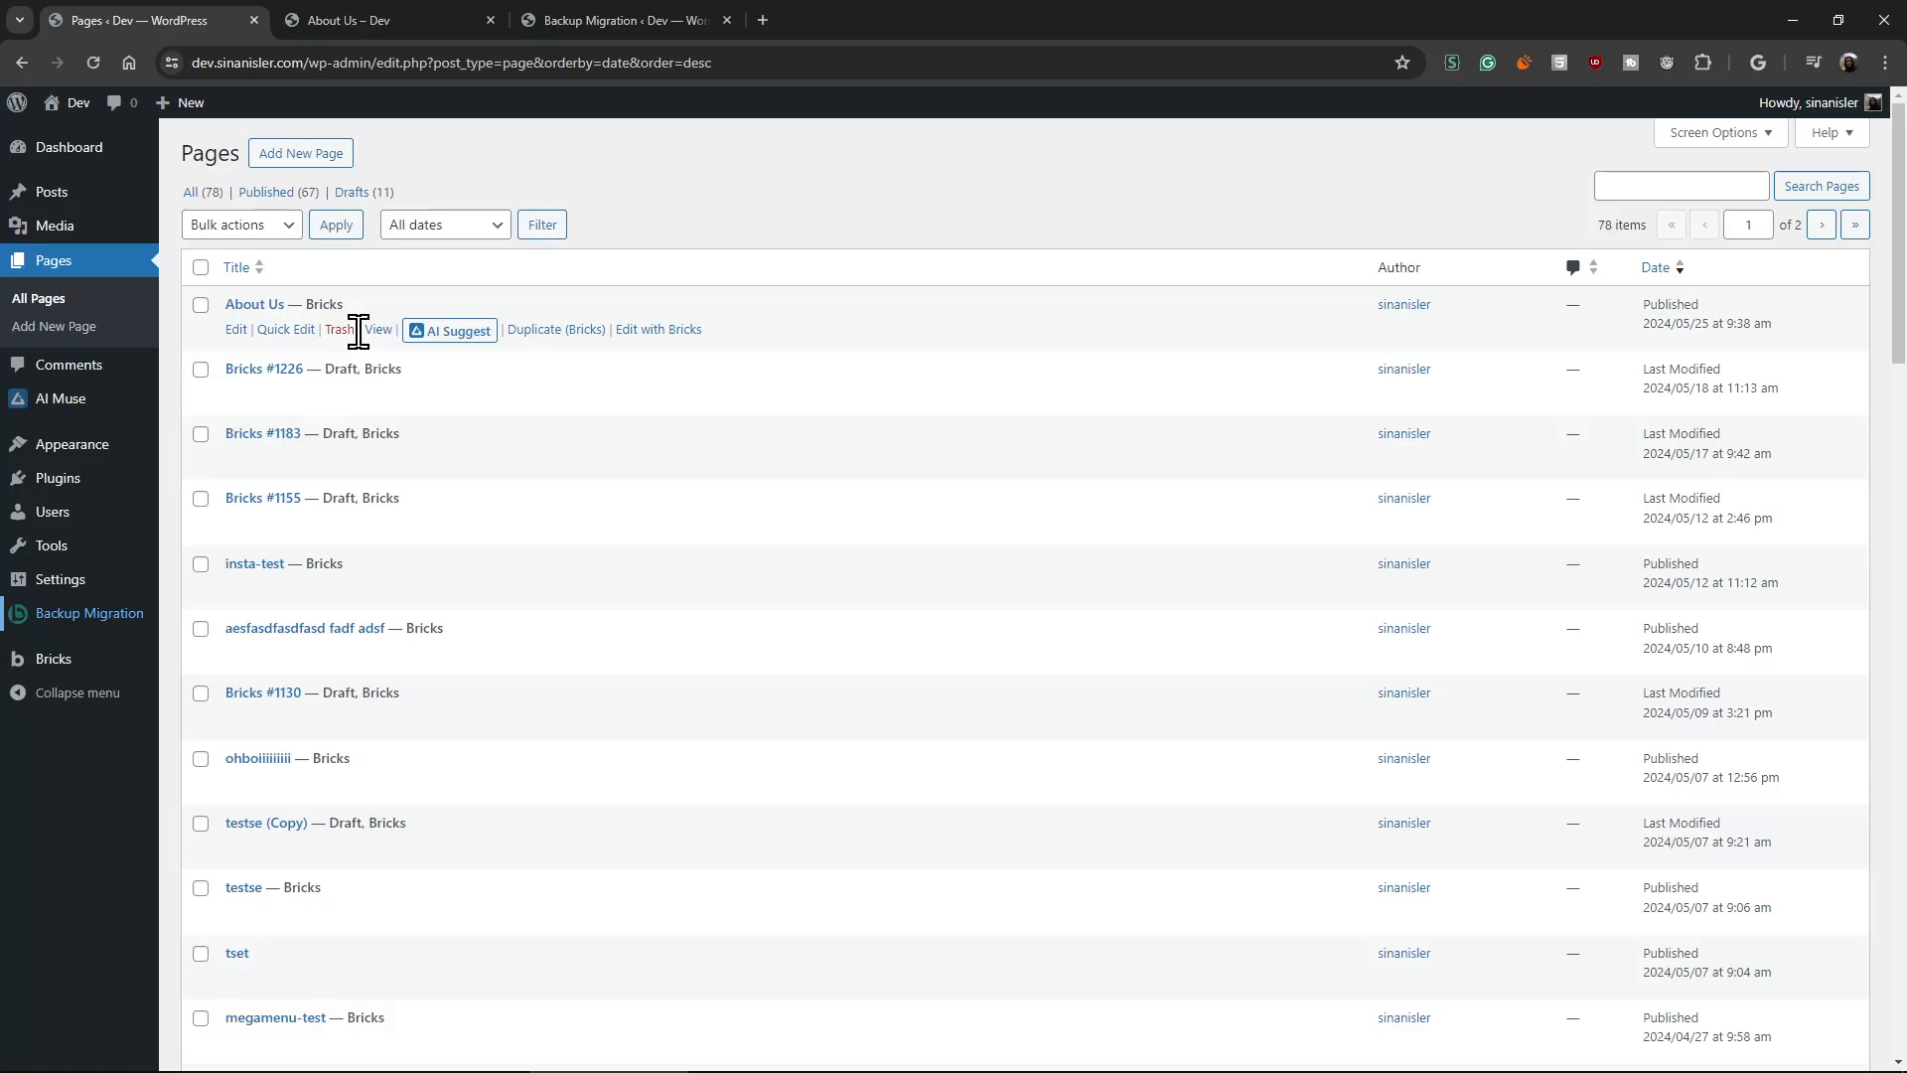
left_click(367, 16)
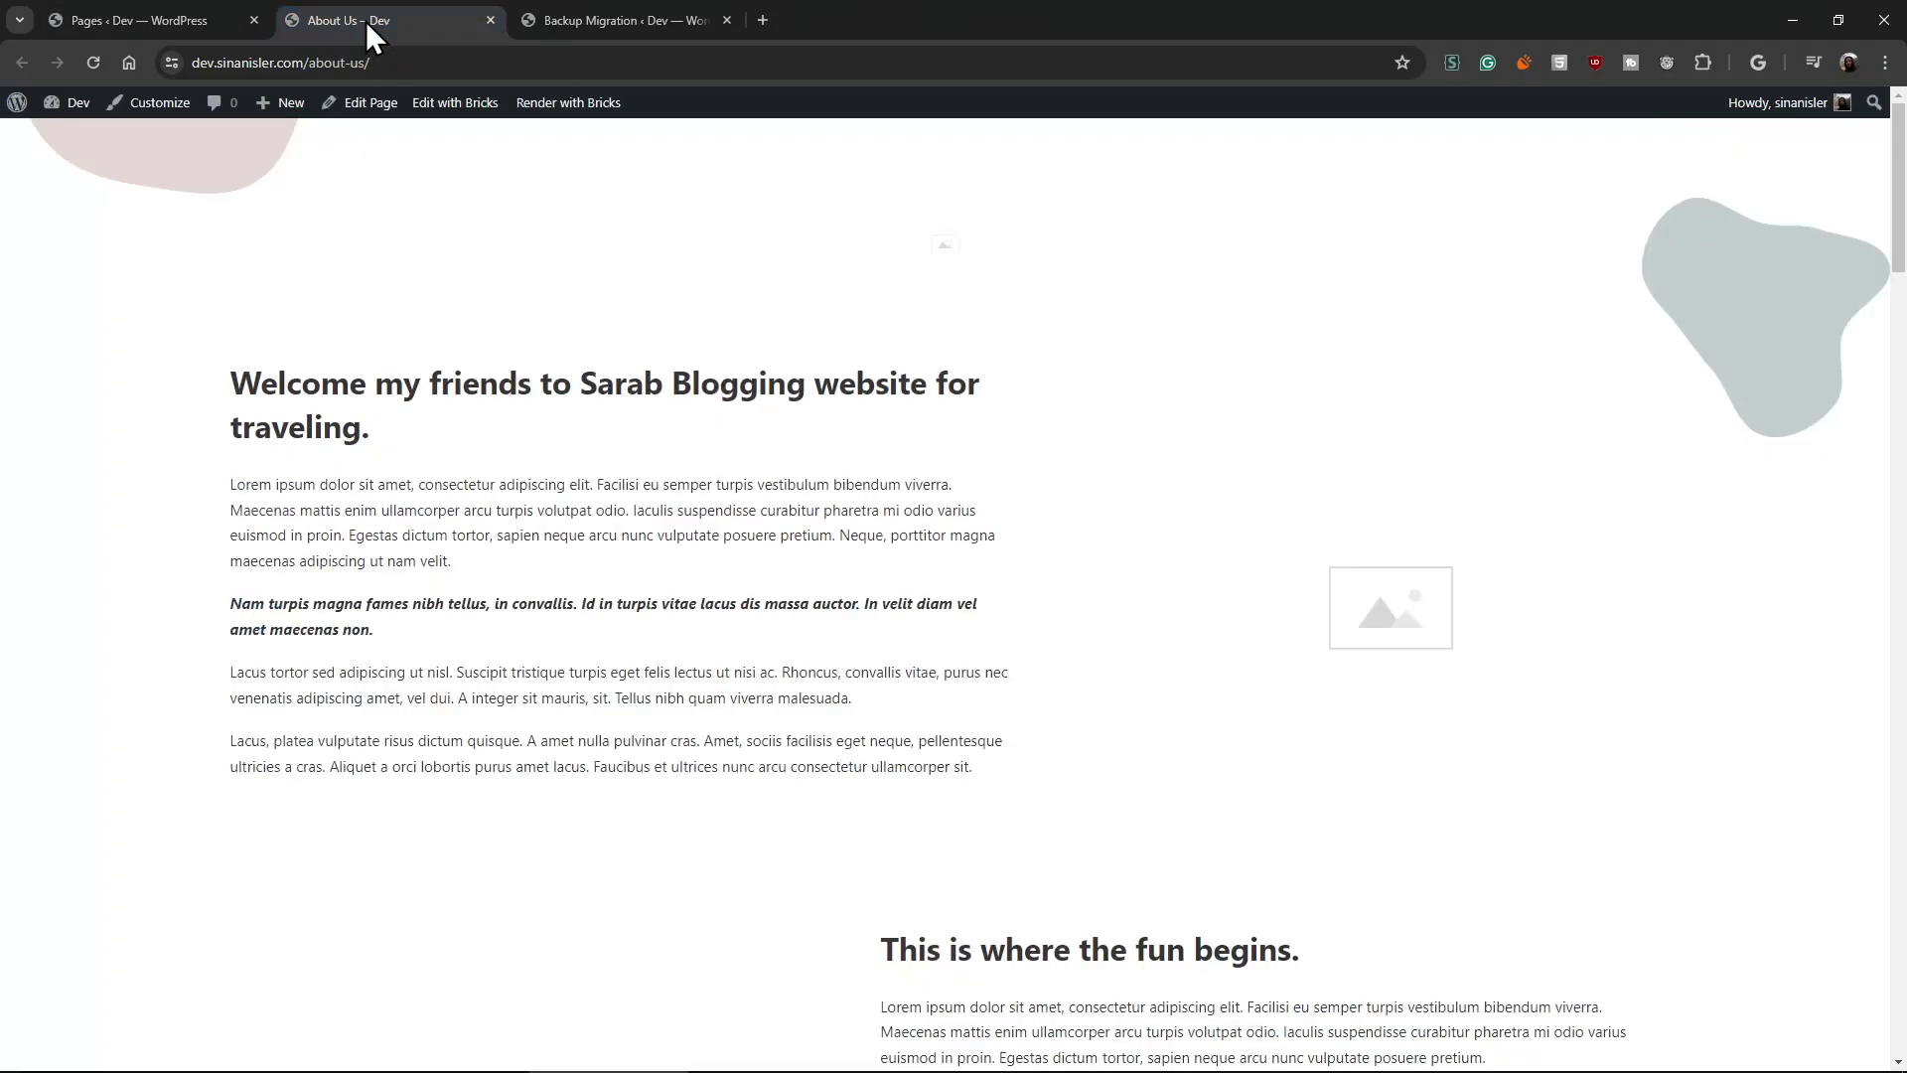
Examine the About Us page's text sections, Latest Posts and Newsletter areas.
left_click_drag(231, 483, 602, 701)
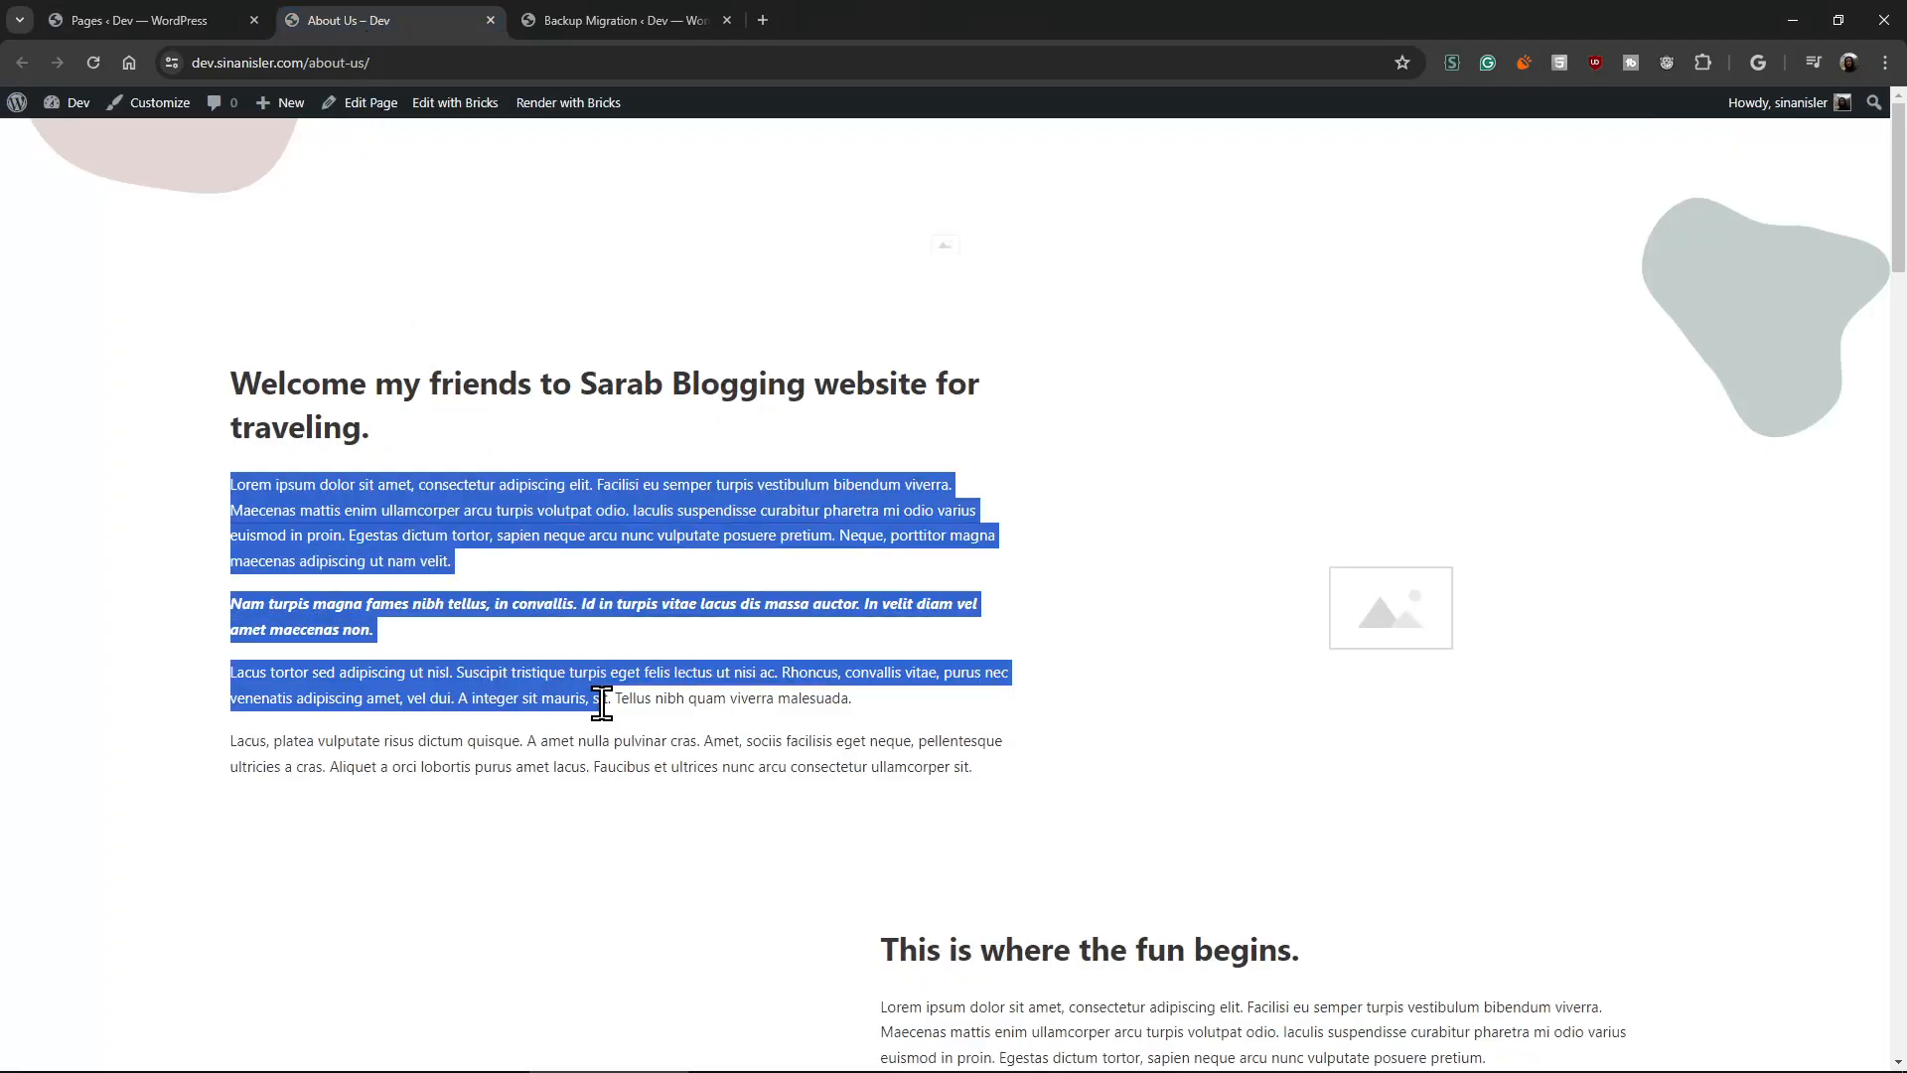
scroll(596, 650, "down", 5)
left_click_drag(1063, 724, 920, 414)
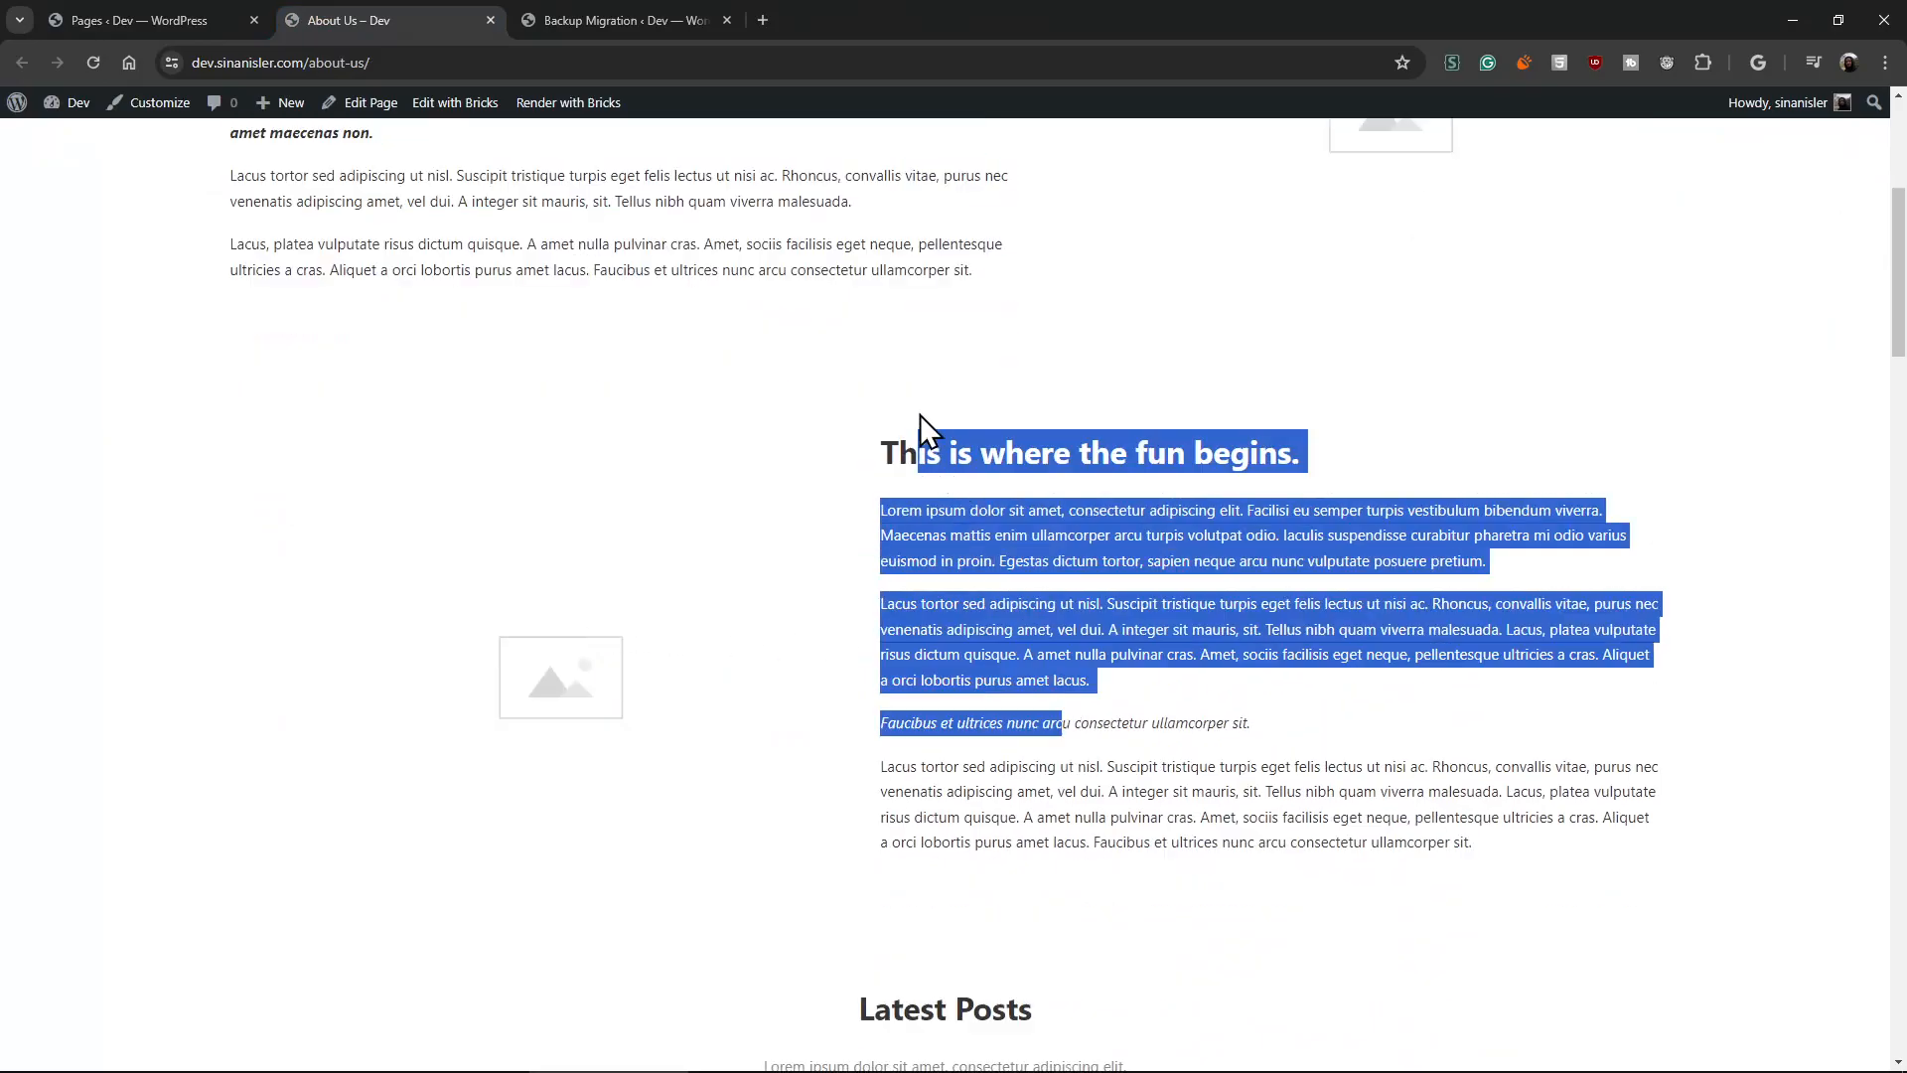
left_click(1003, 607)
scroll(1001, 672, "down", 8)
scroll(1000, 656, "up", 1)
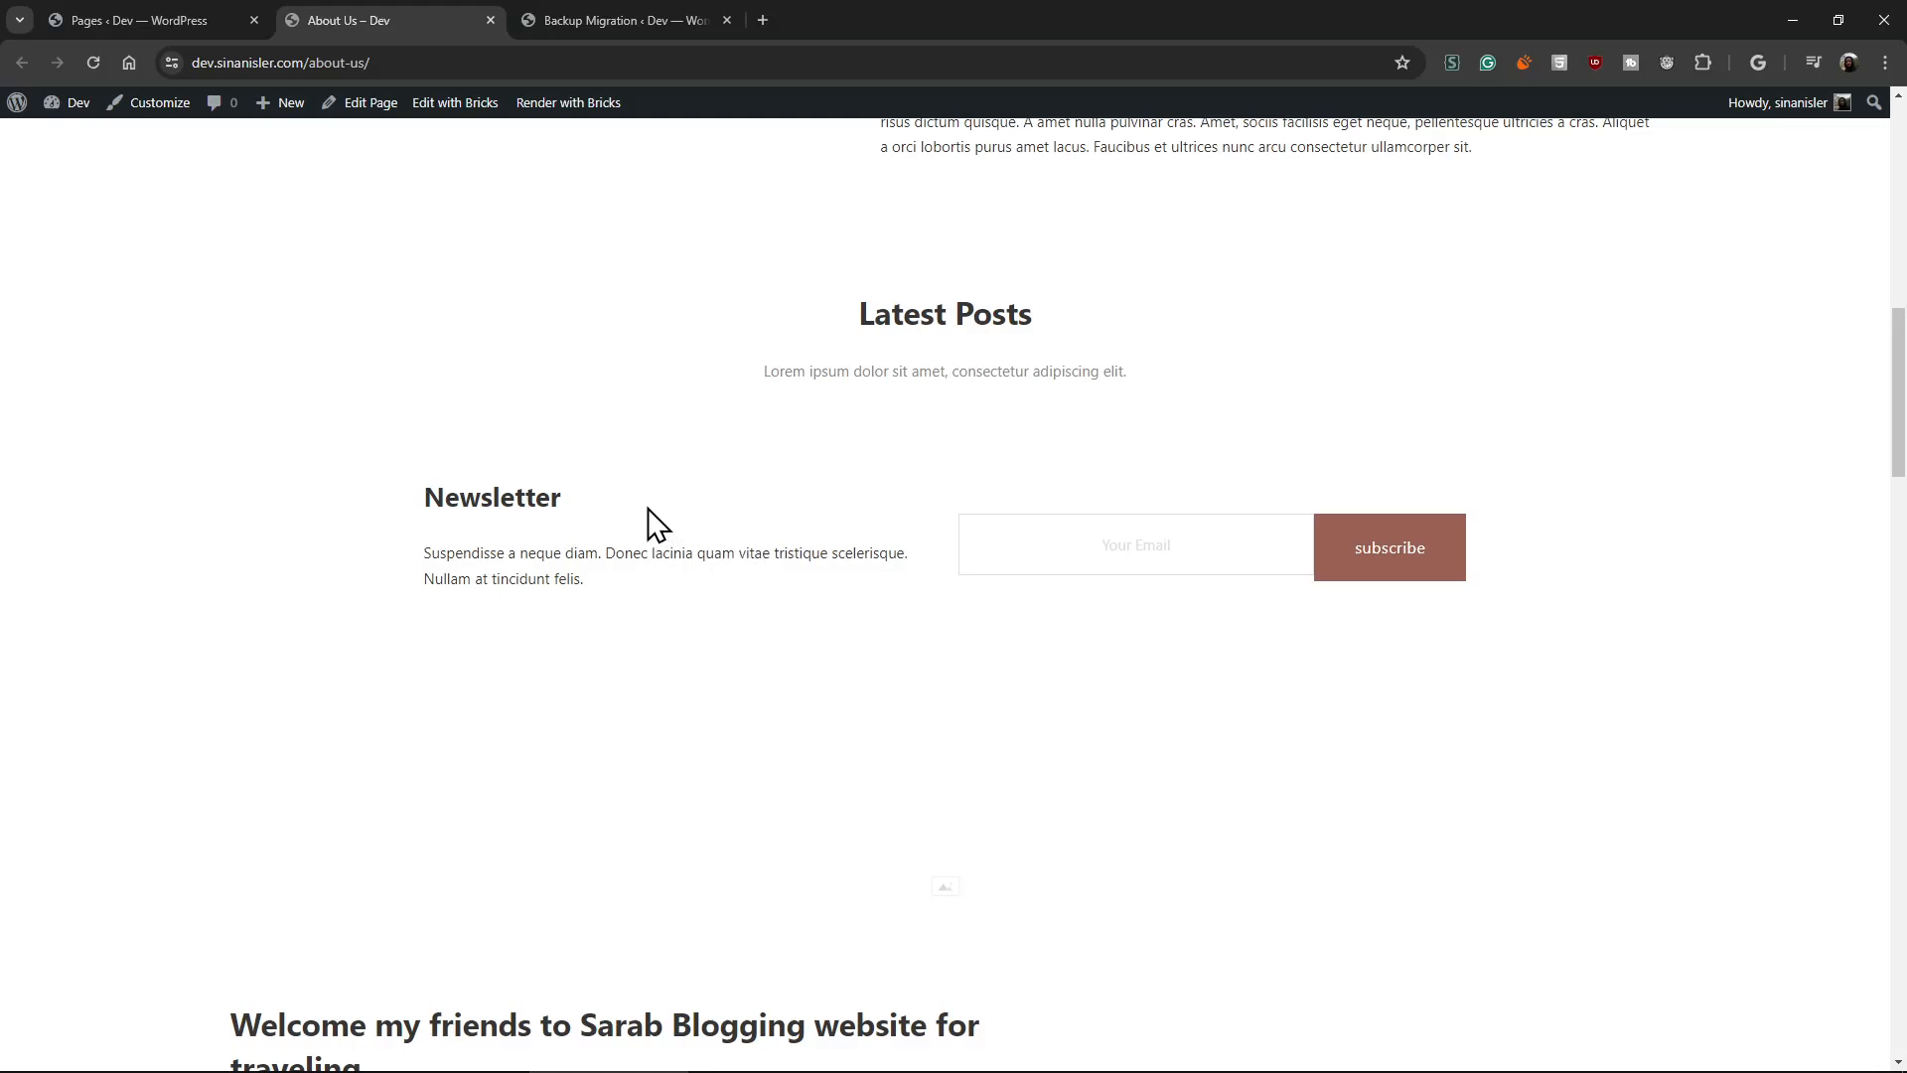
scroll(602, 552, "down", 7)
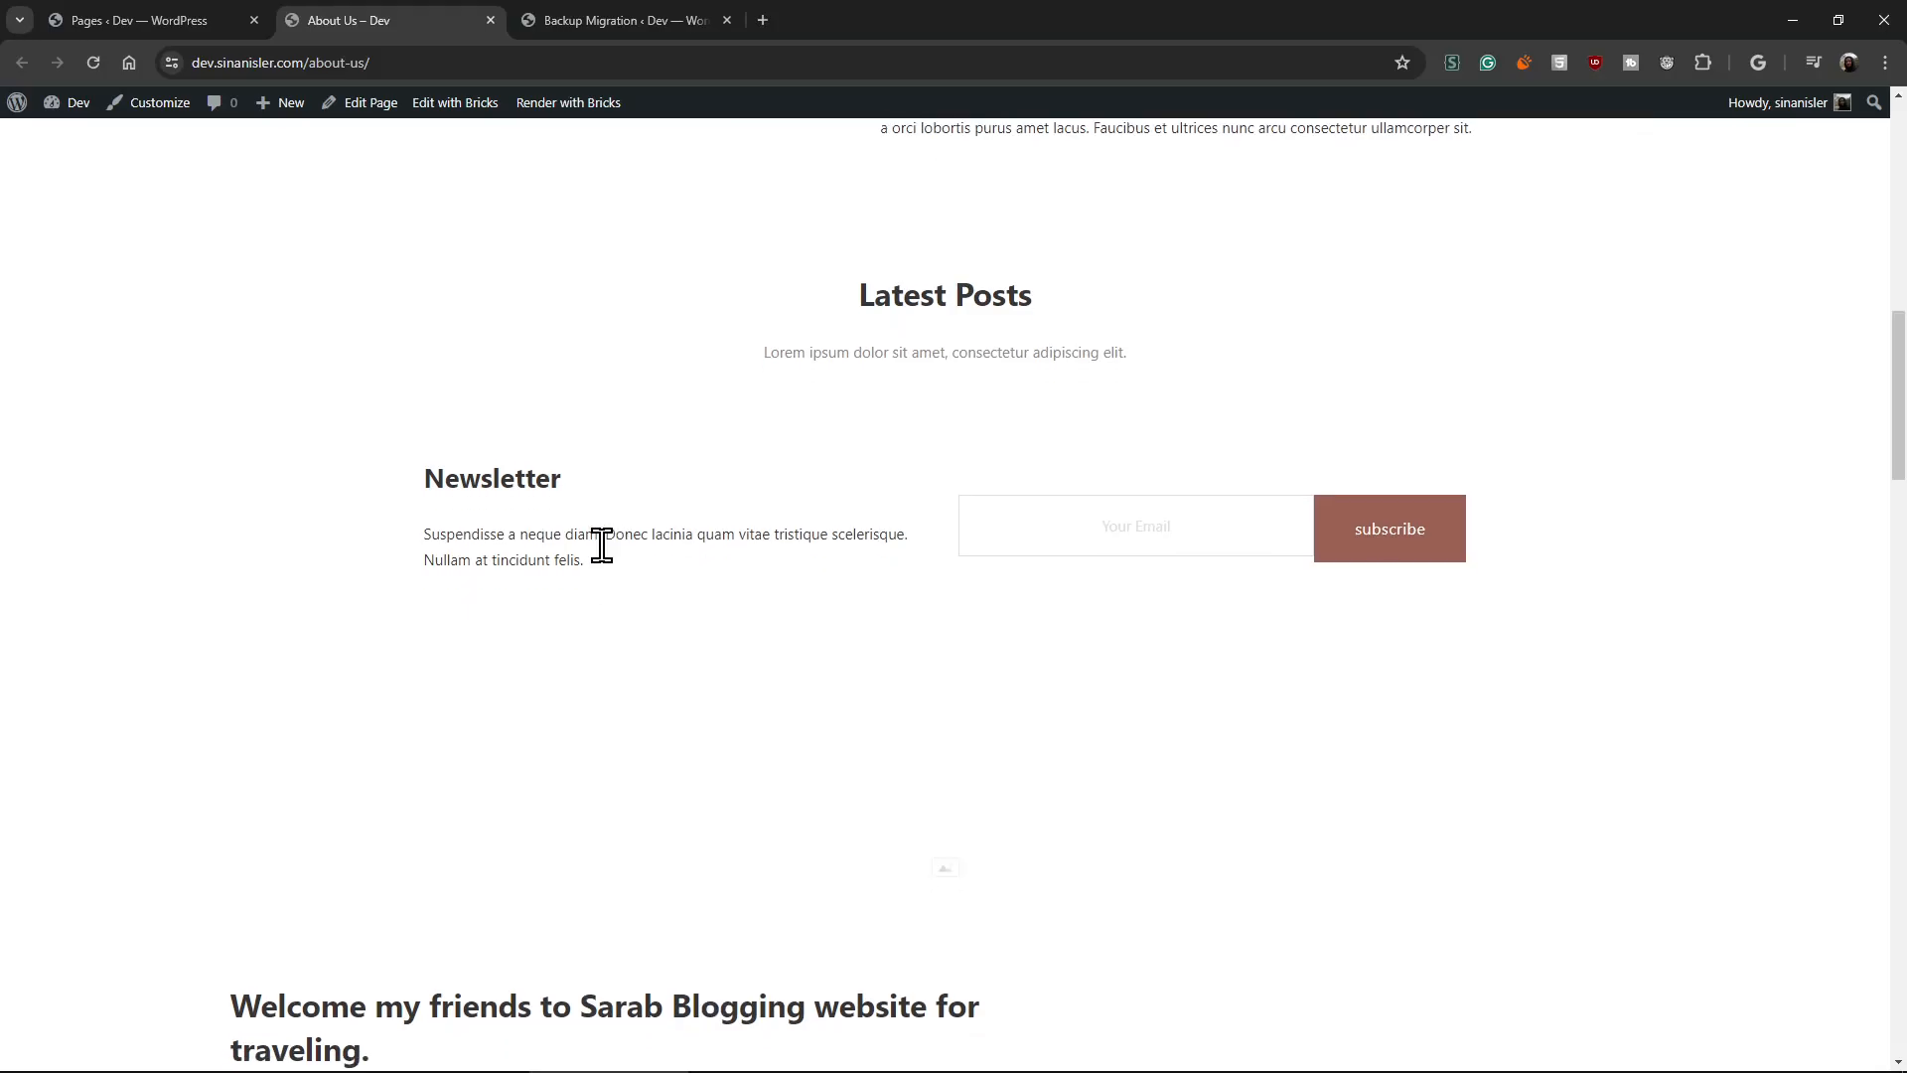
scroll(602, 541, "down", 7)
left_click_drag(981, 351, 1044, 540)
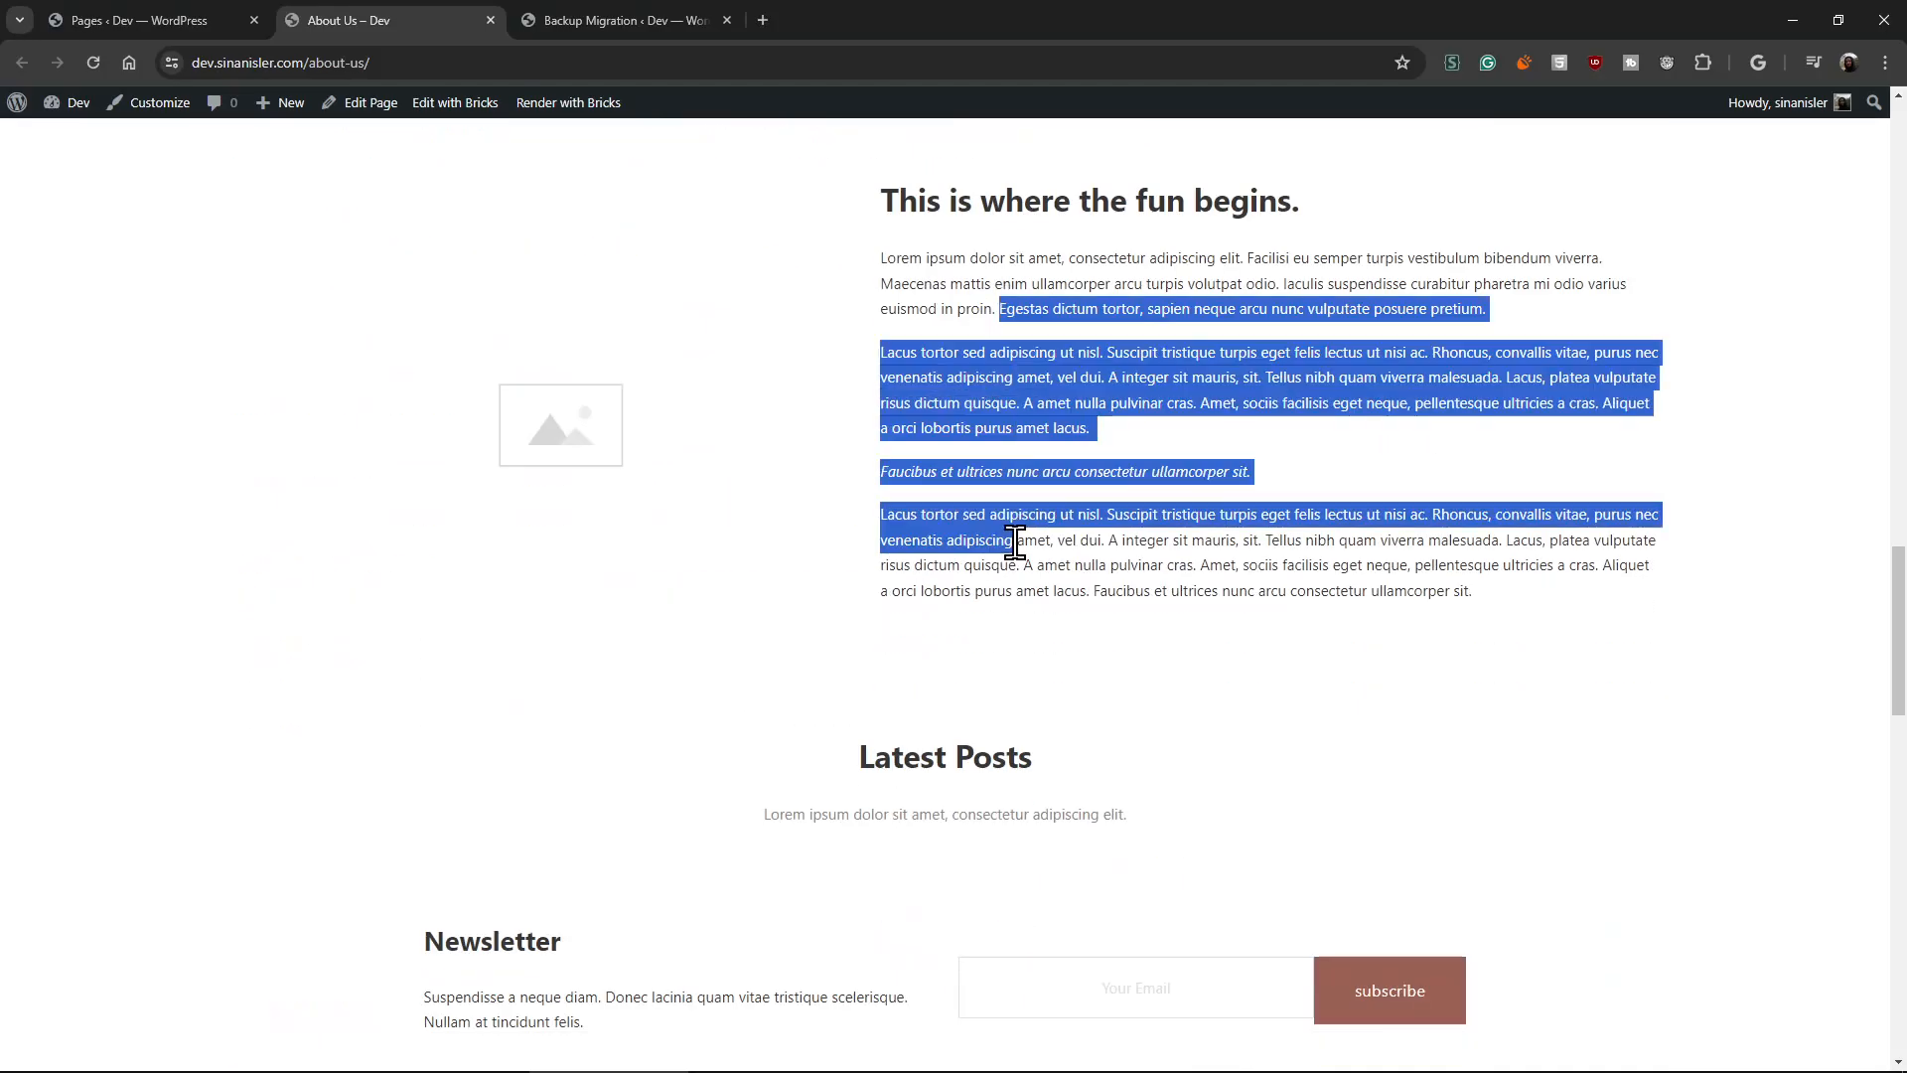
left_click(1016, 544)
Create a backup with plugins, themes, uploads and everything else in wp-content, and close the completion window.
left_click(635, 16)
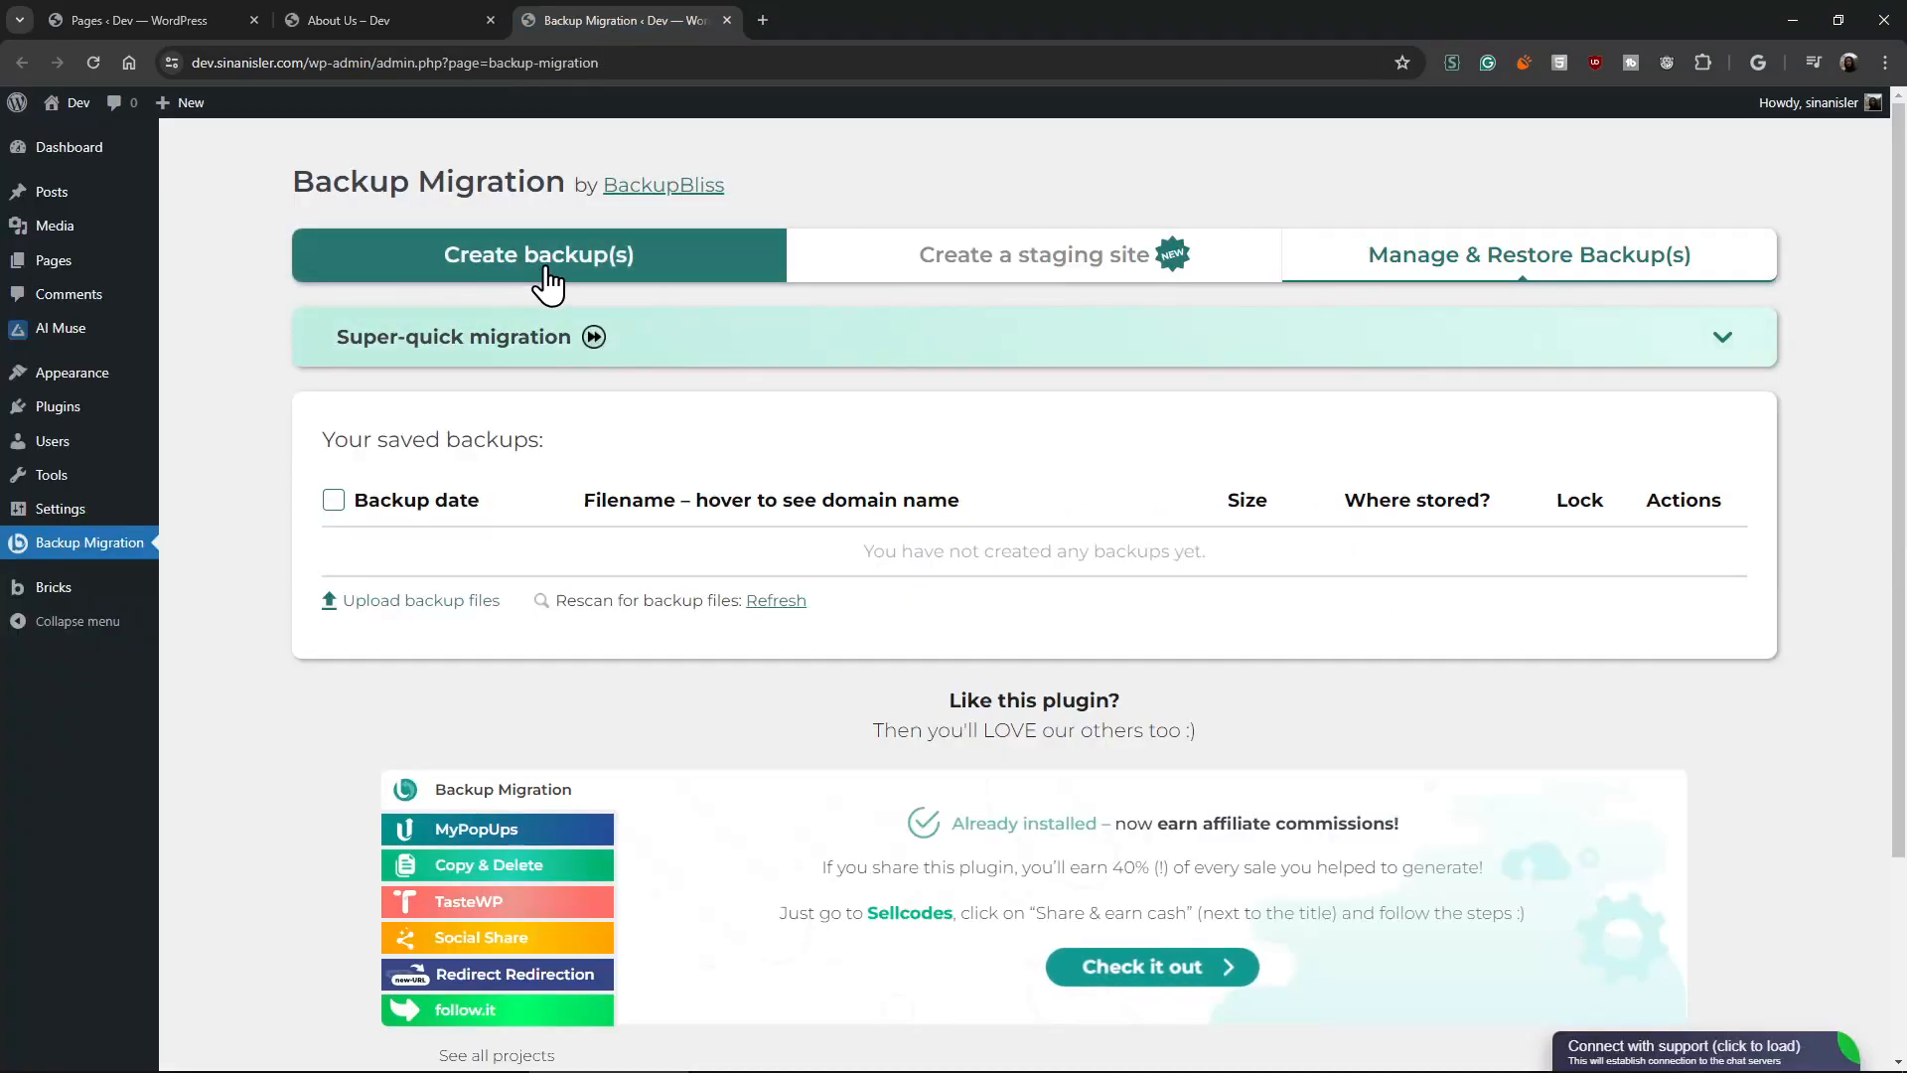
left_click(545, 283)
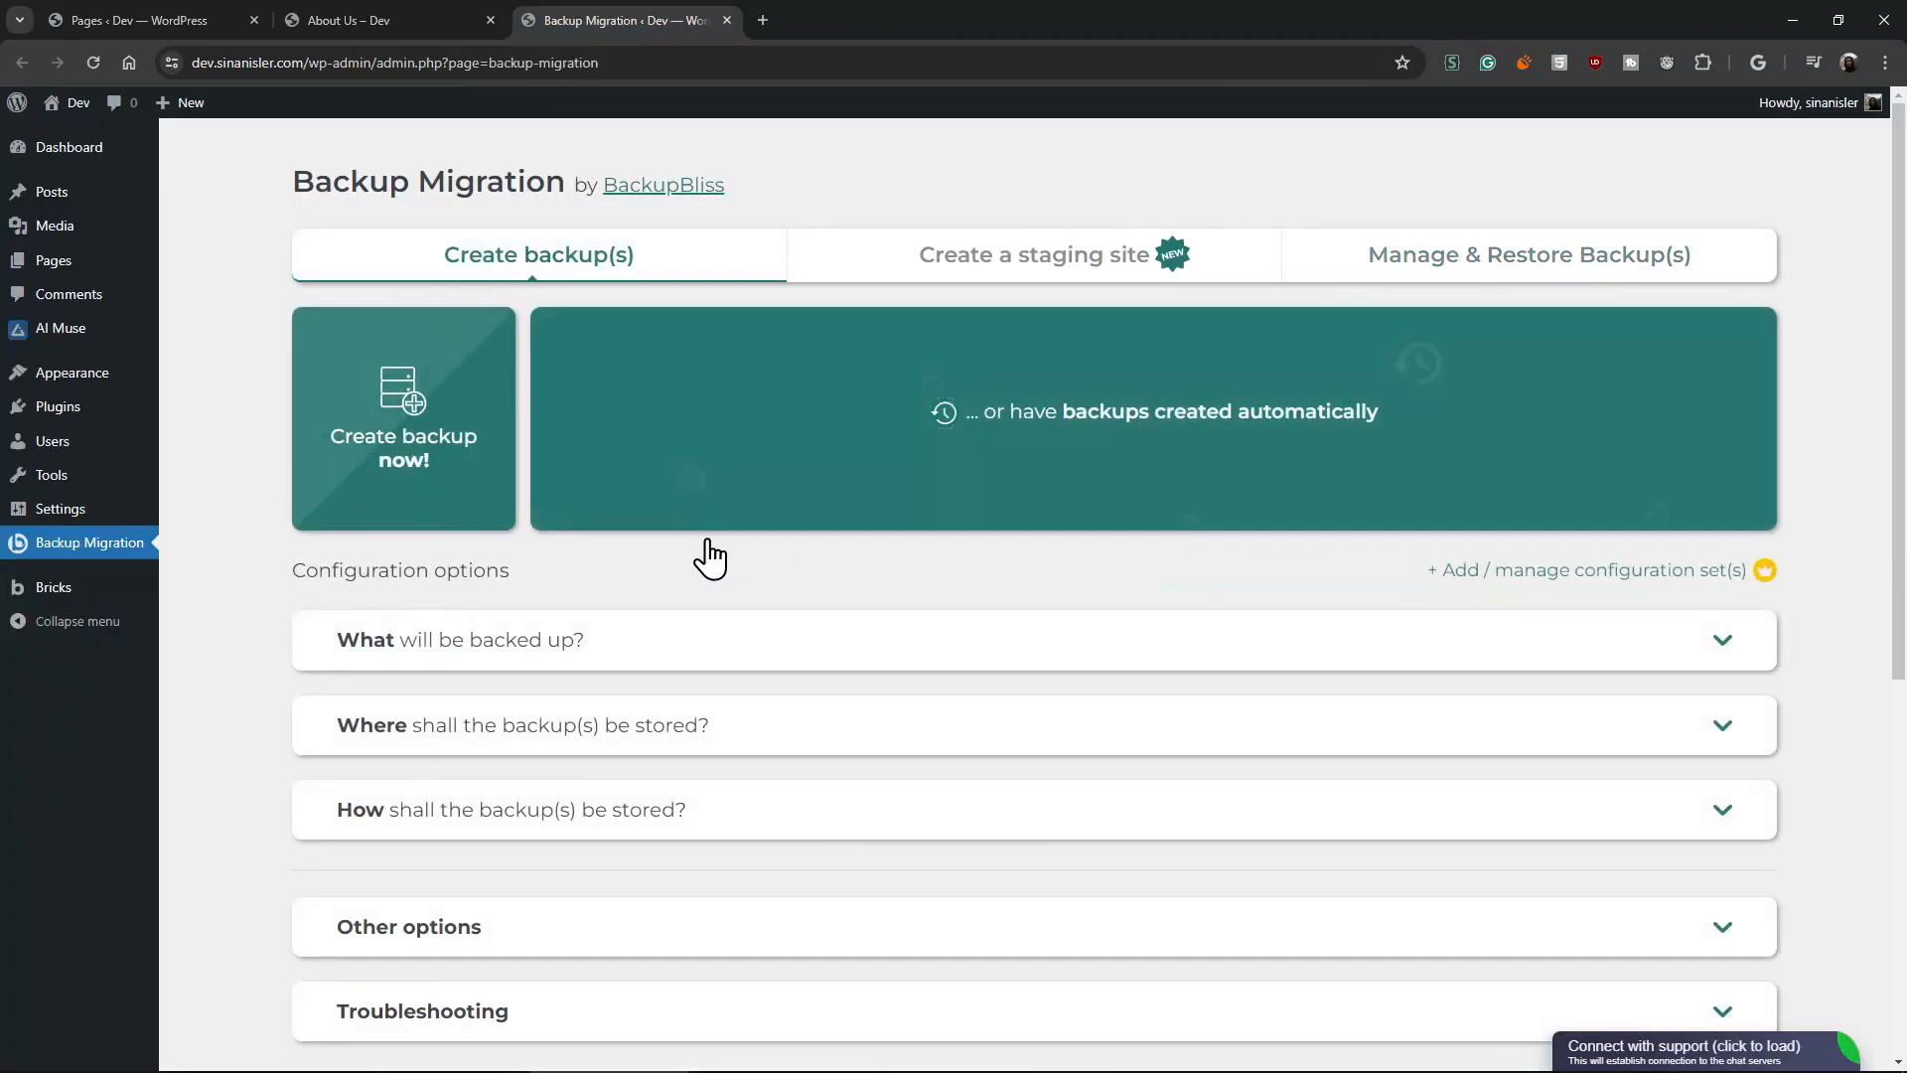
left_click(493, 672)
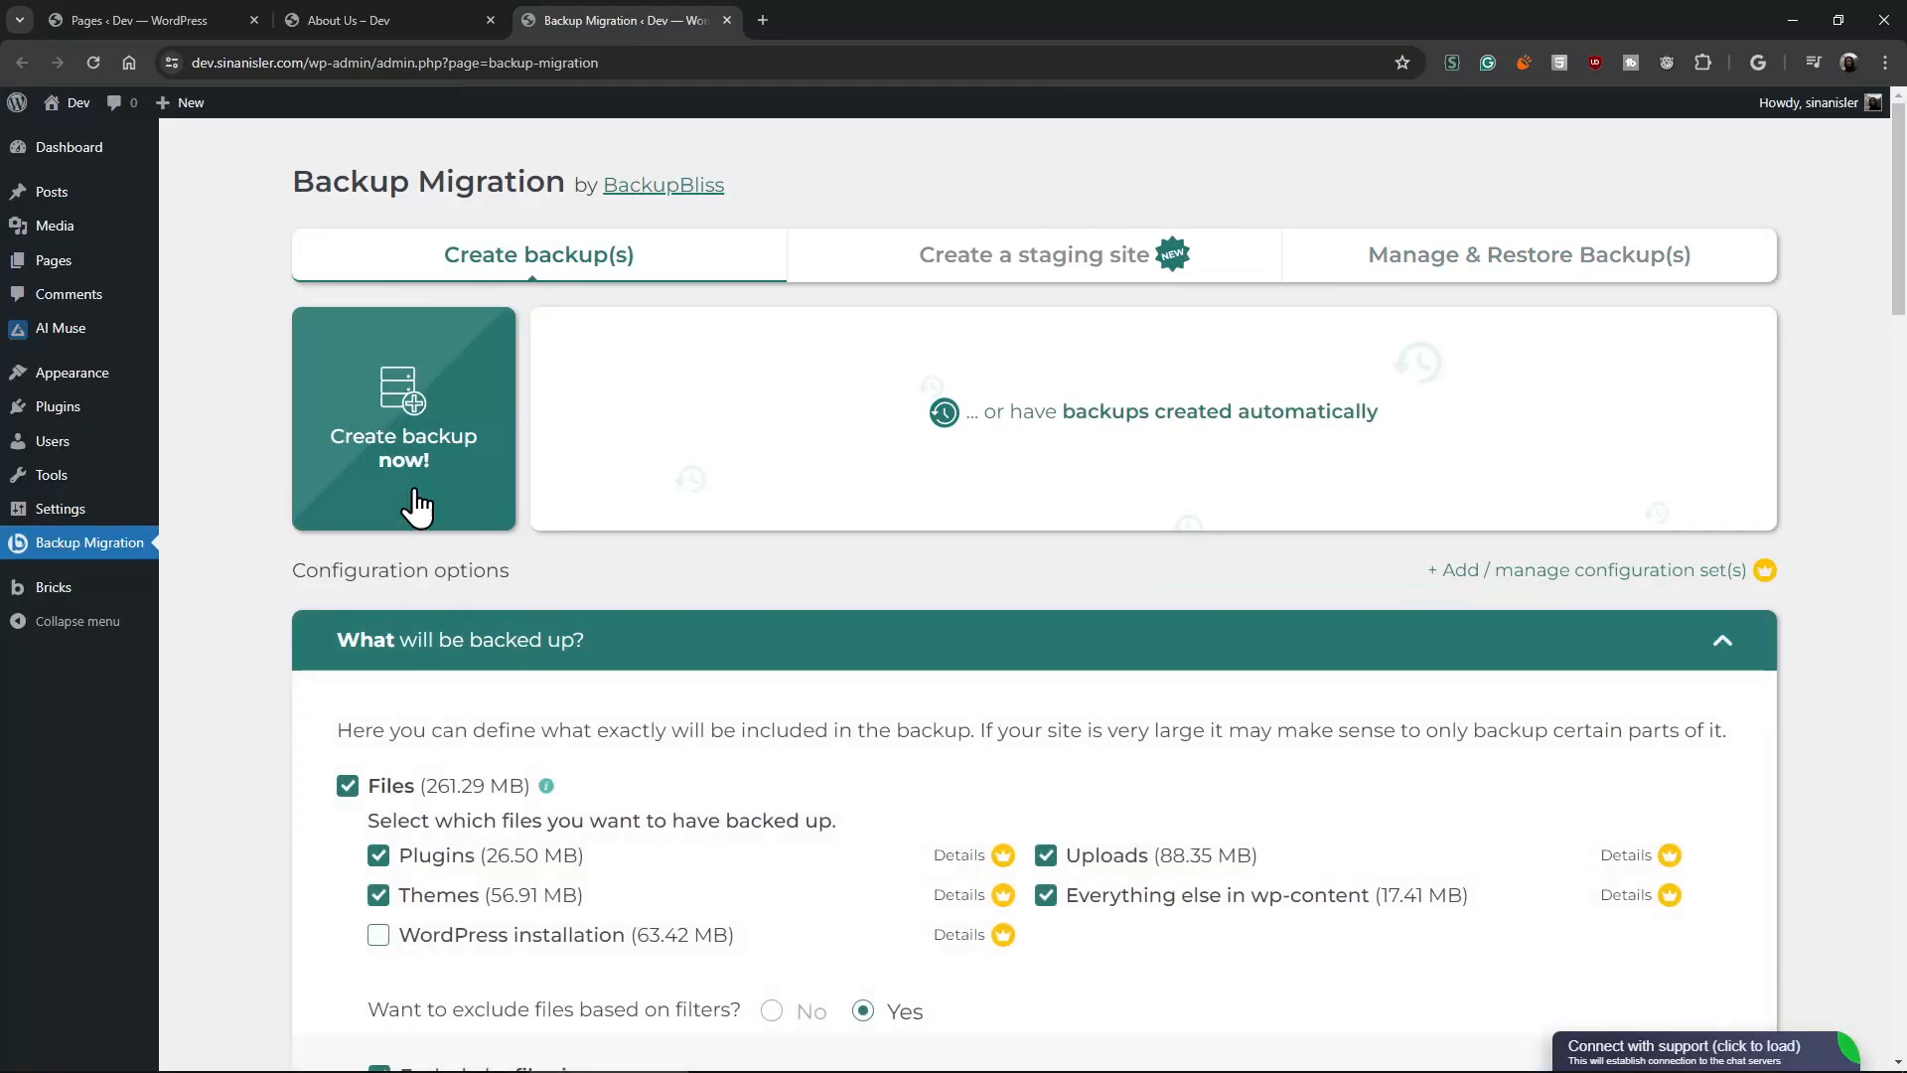
scroll(355, 542, "down", 1)
left_click(404, 318)
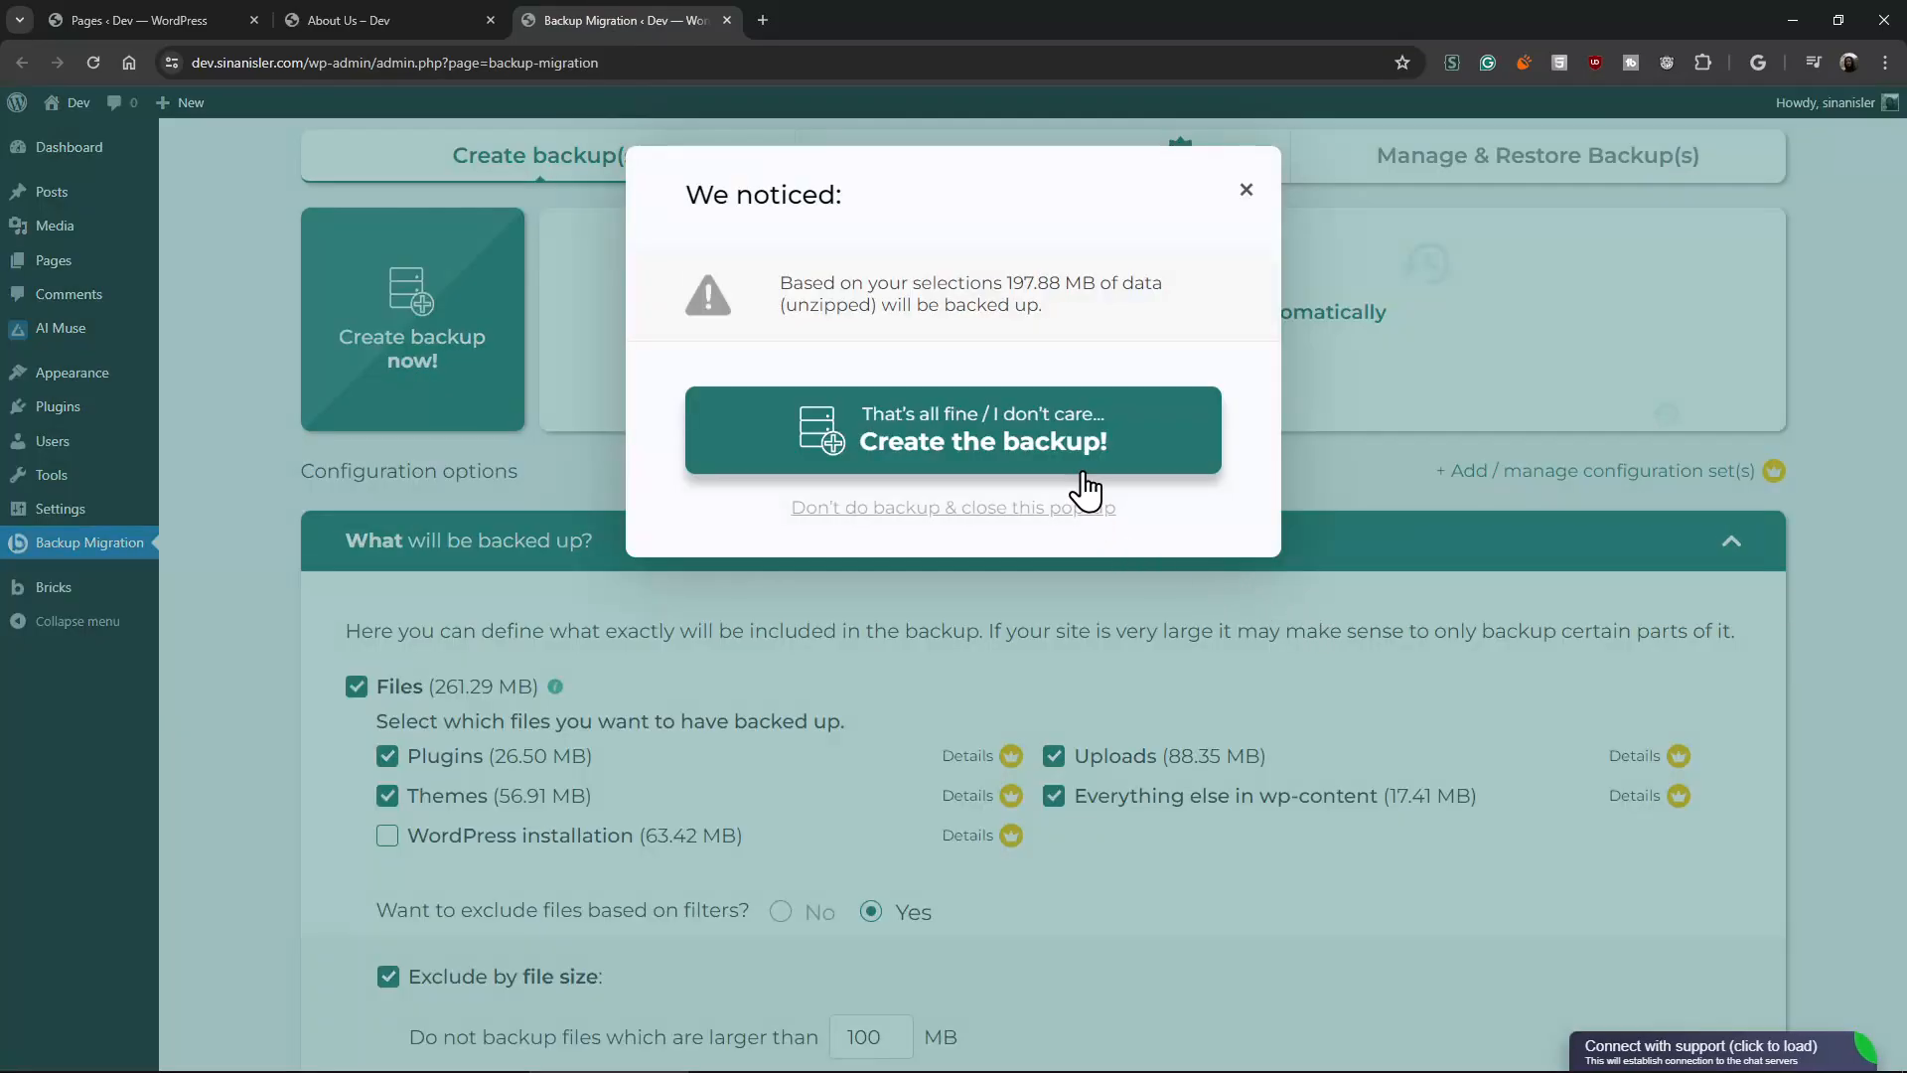
left_click(1078, 475)
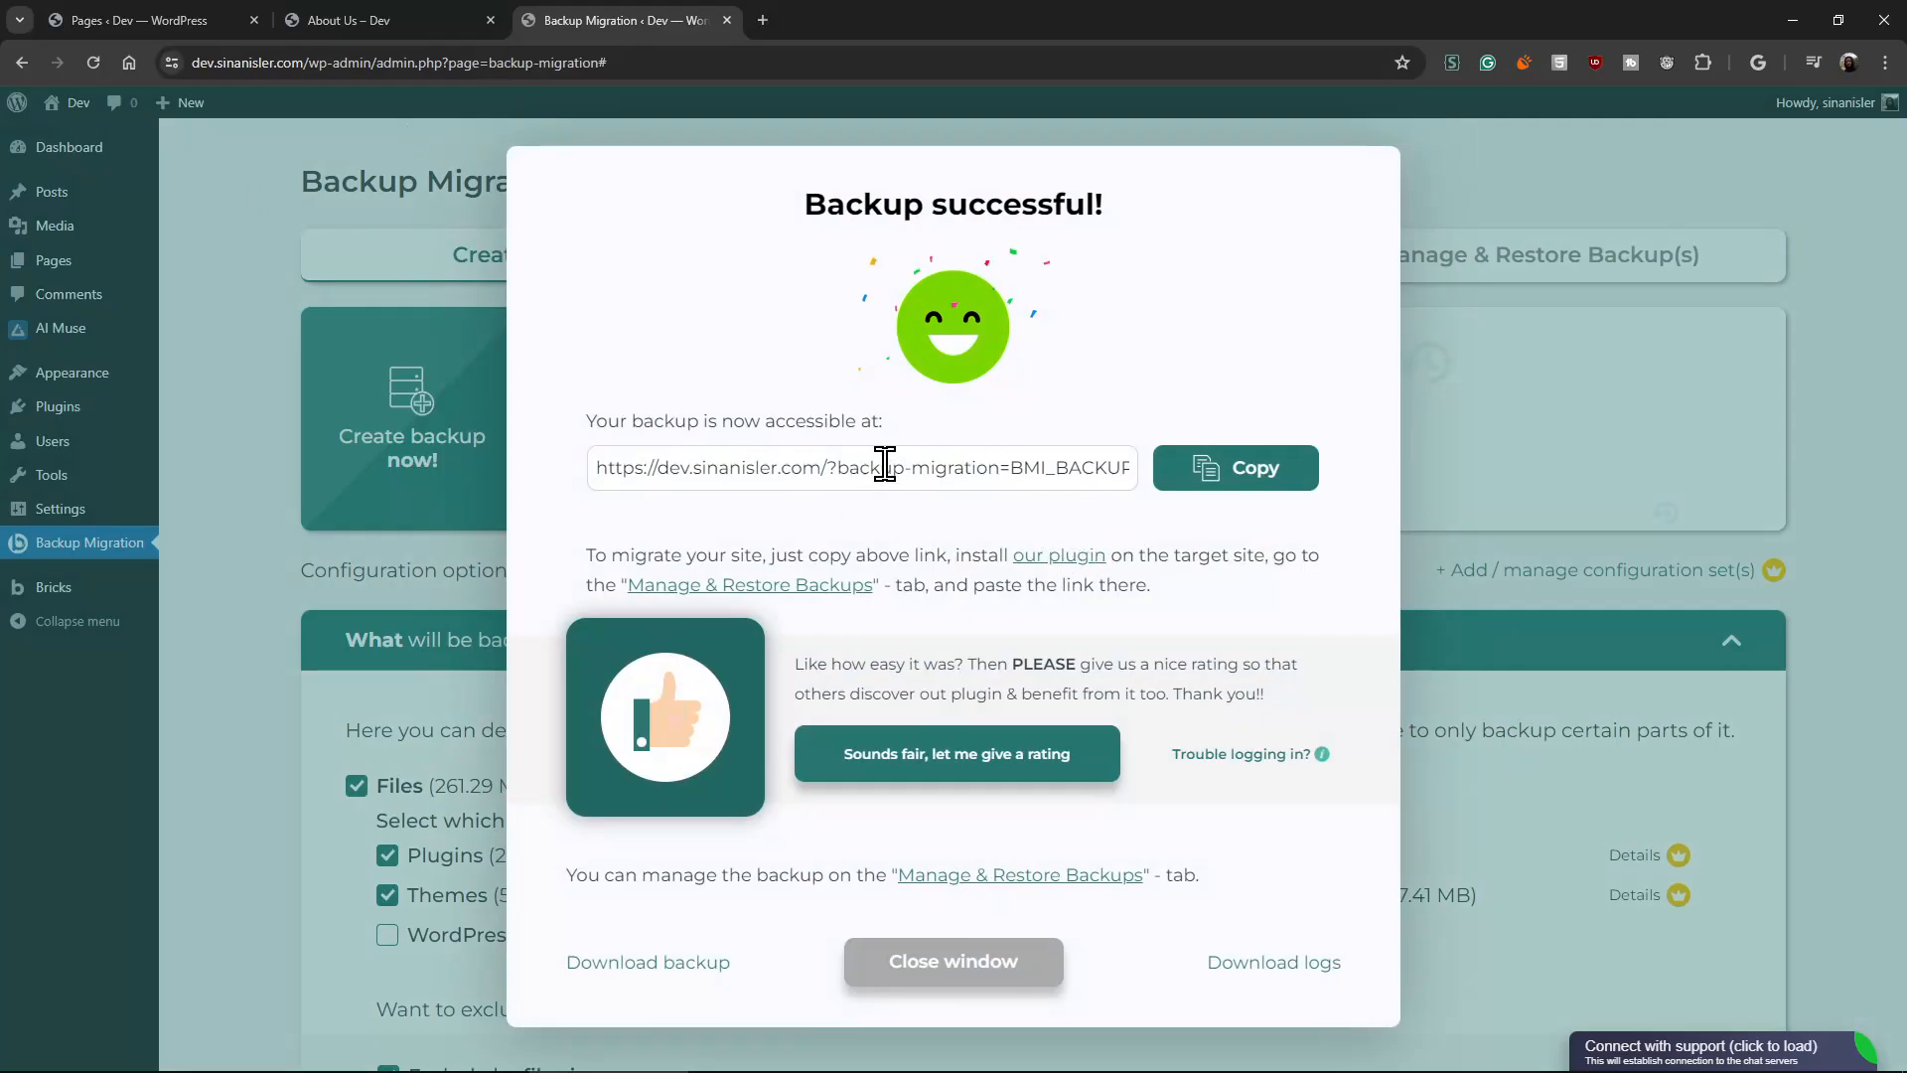
left_click_drag(989, 475, 1182, 469)
left_click_drag(898, 542, 1112, 515)
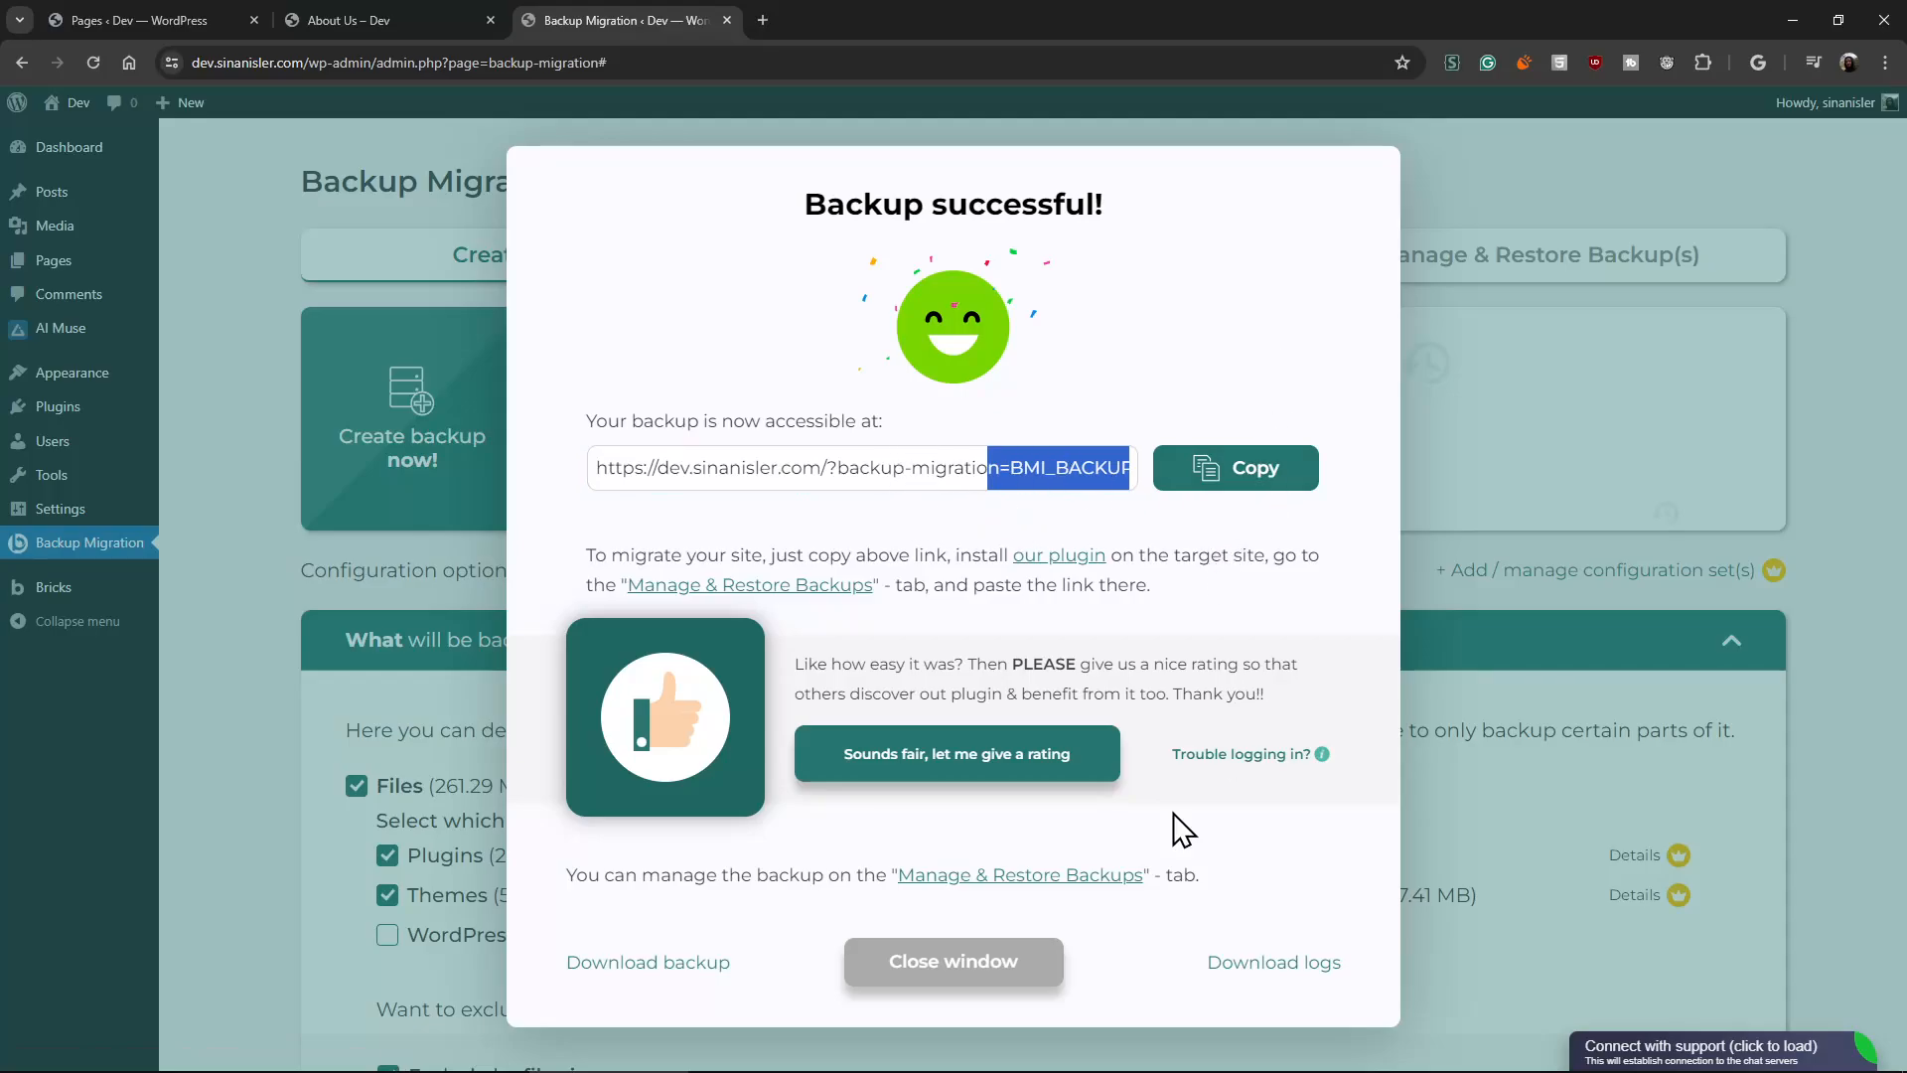
left_click(1011, 981)
Compare the staging site options for your own server and domain with those for the TasteWP external server.
left_click(1051, 257)
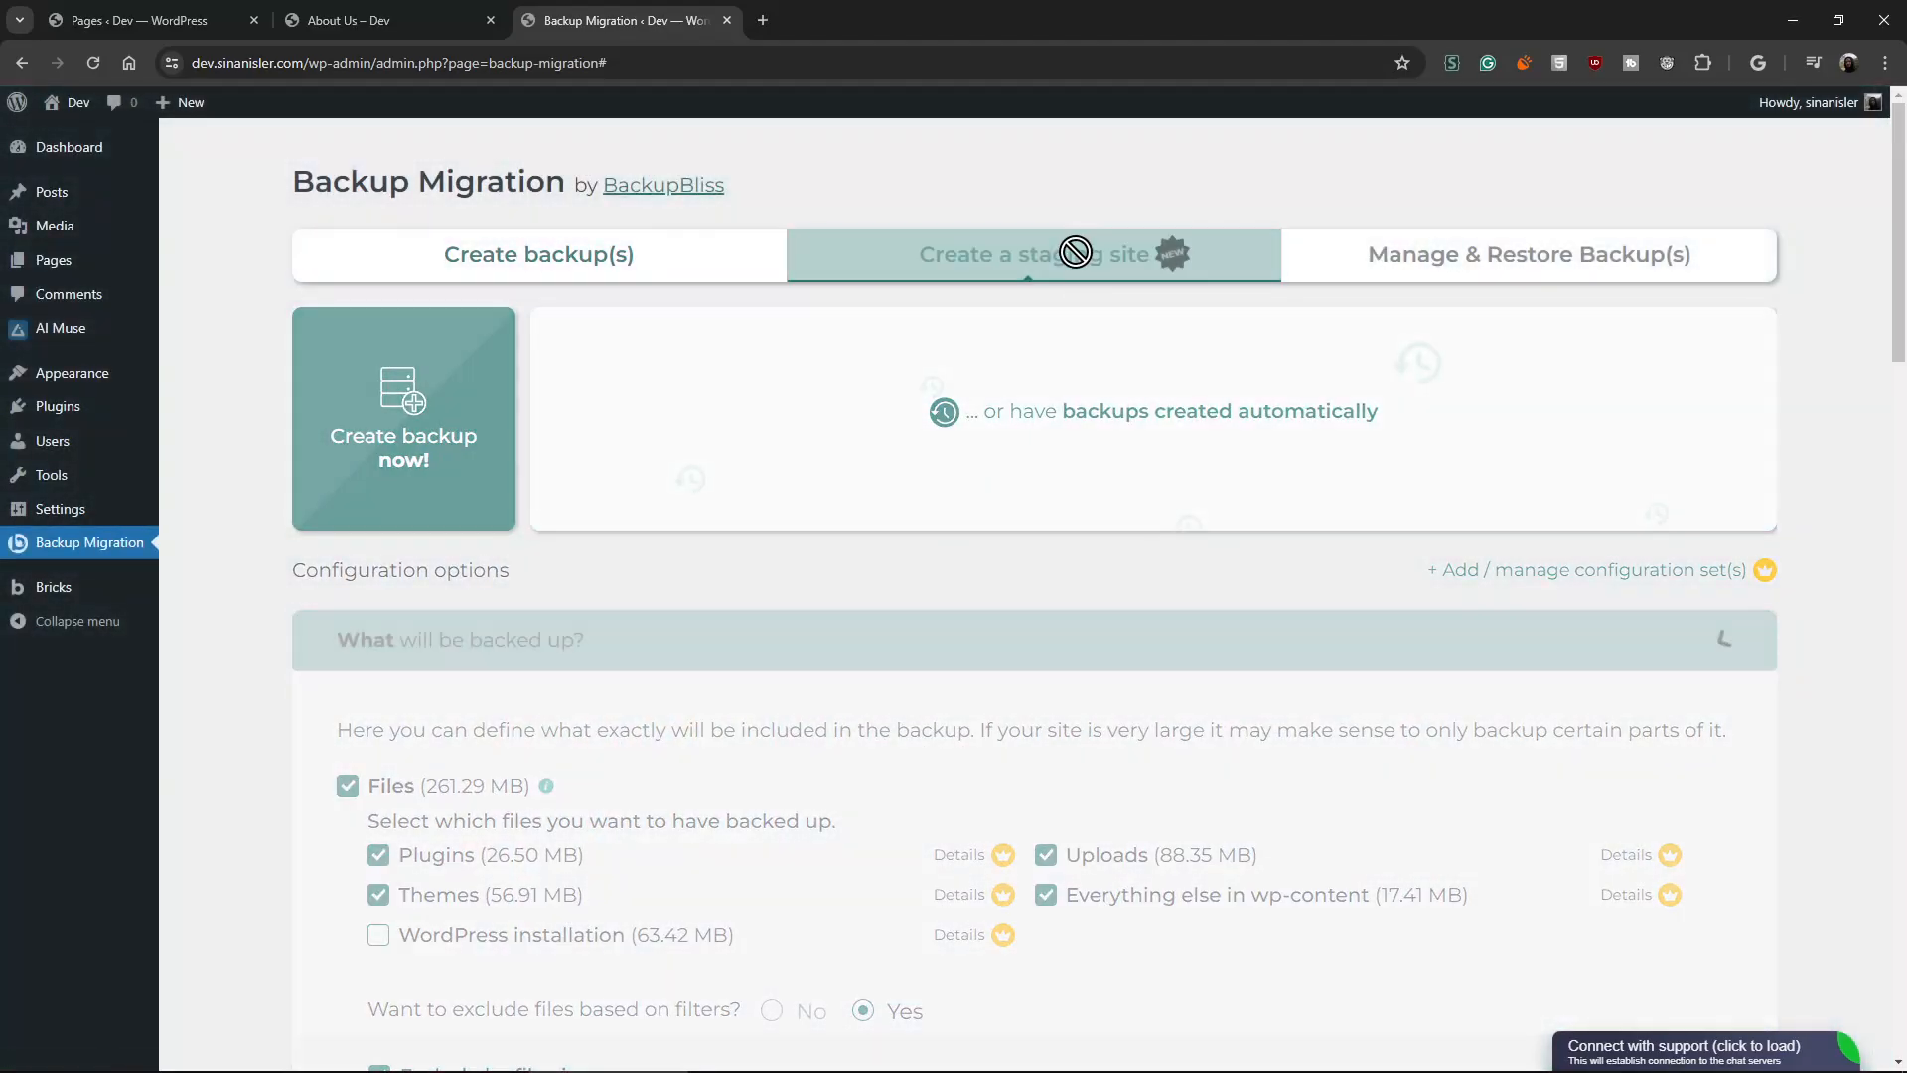
scroll(1039, 689, "down", 3)
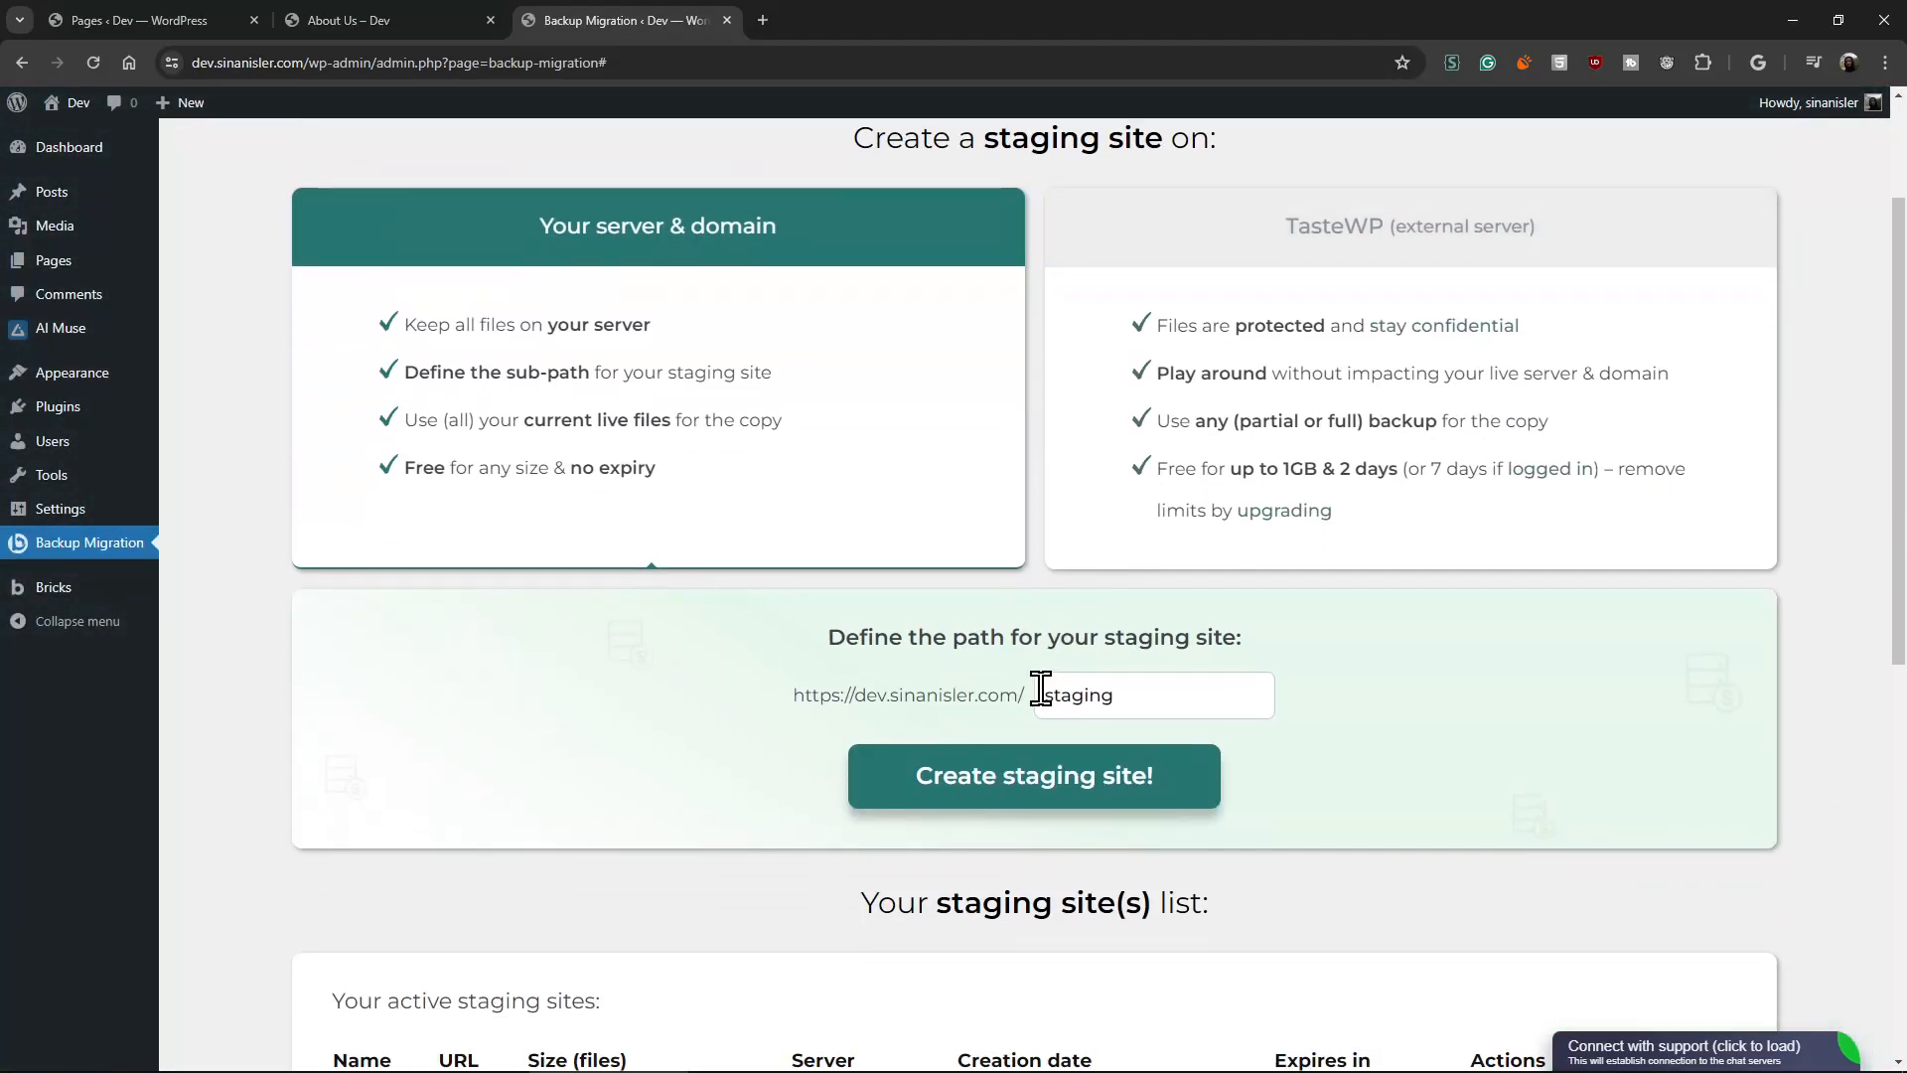
scroll(1033, 687, "up", 3)
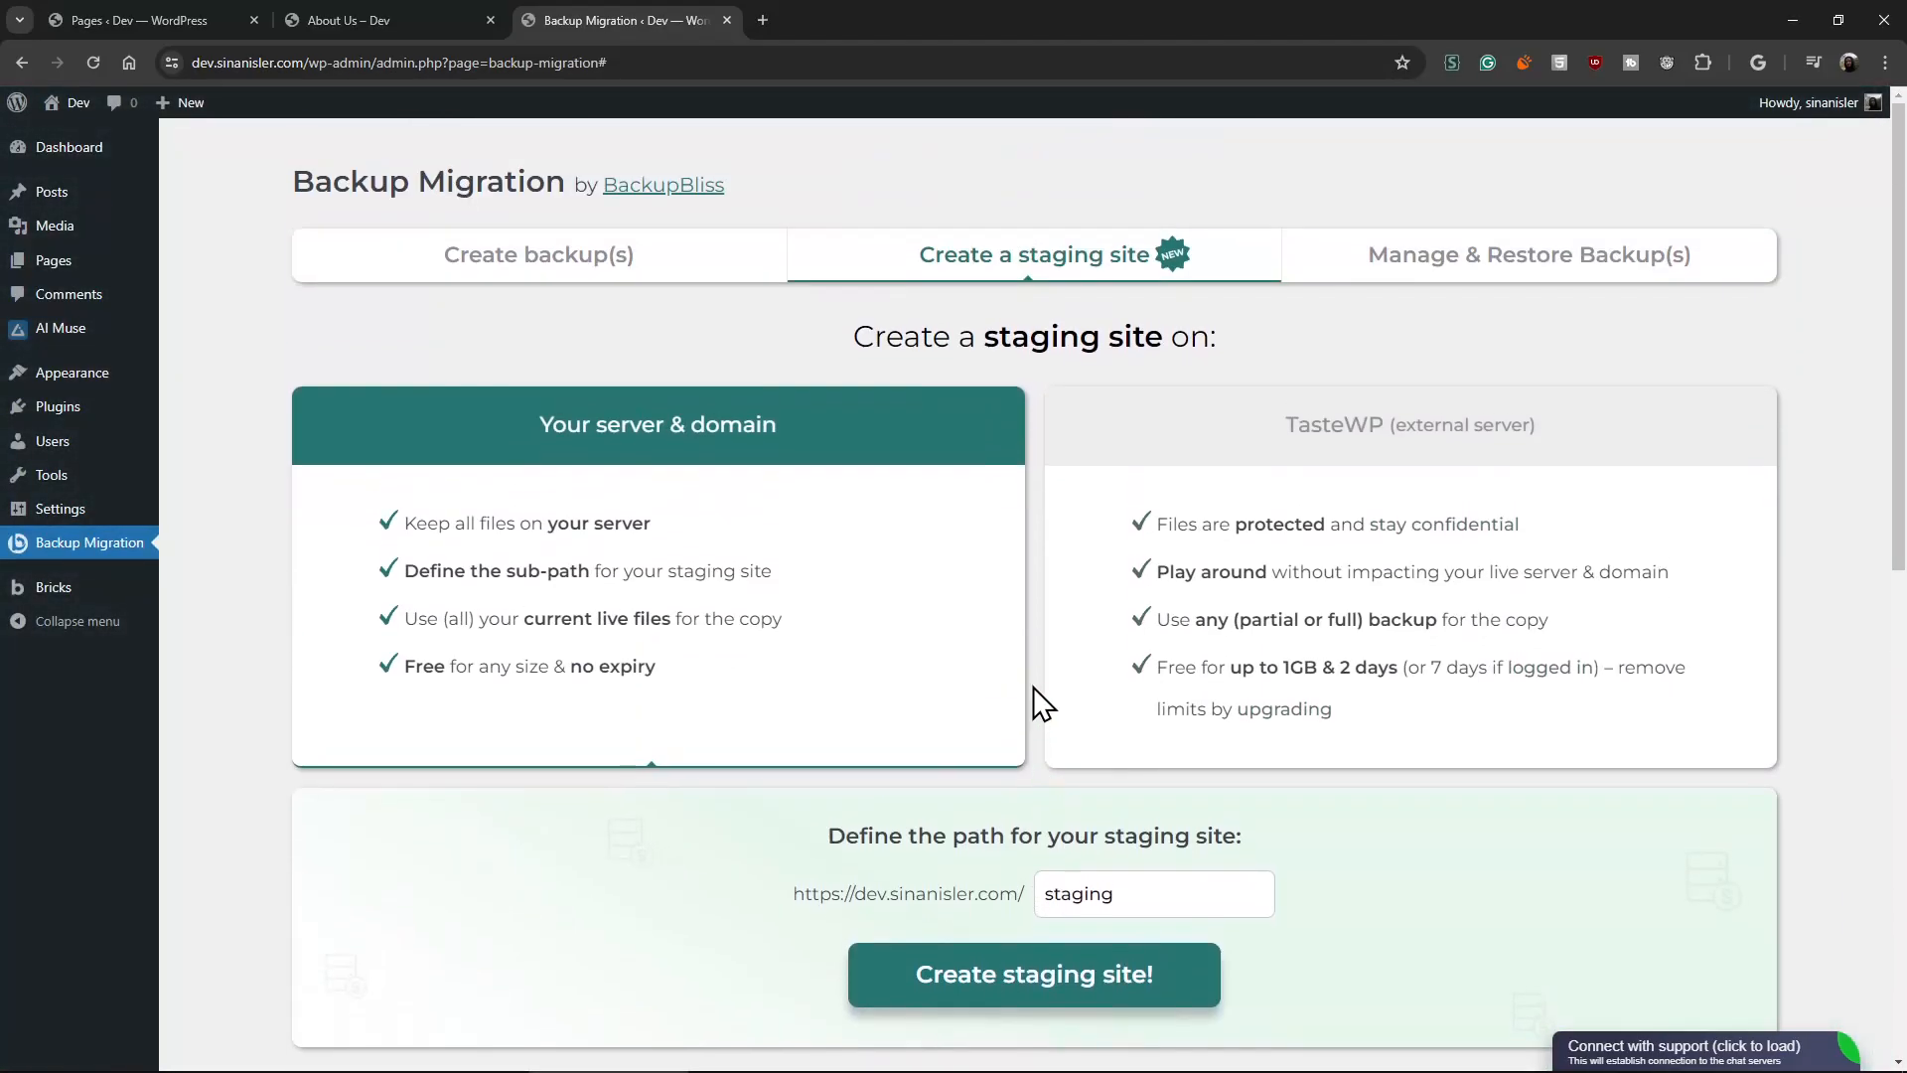
left_click(1088, 700)
scroll(1055, 715, "down", 2)
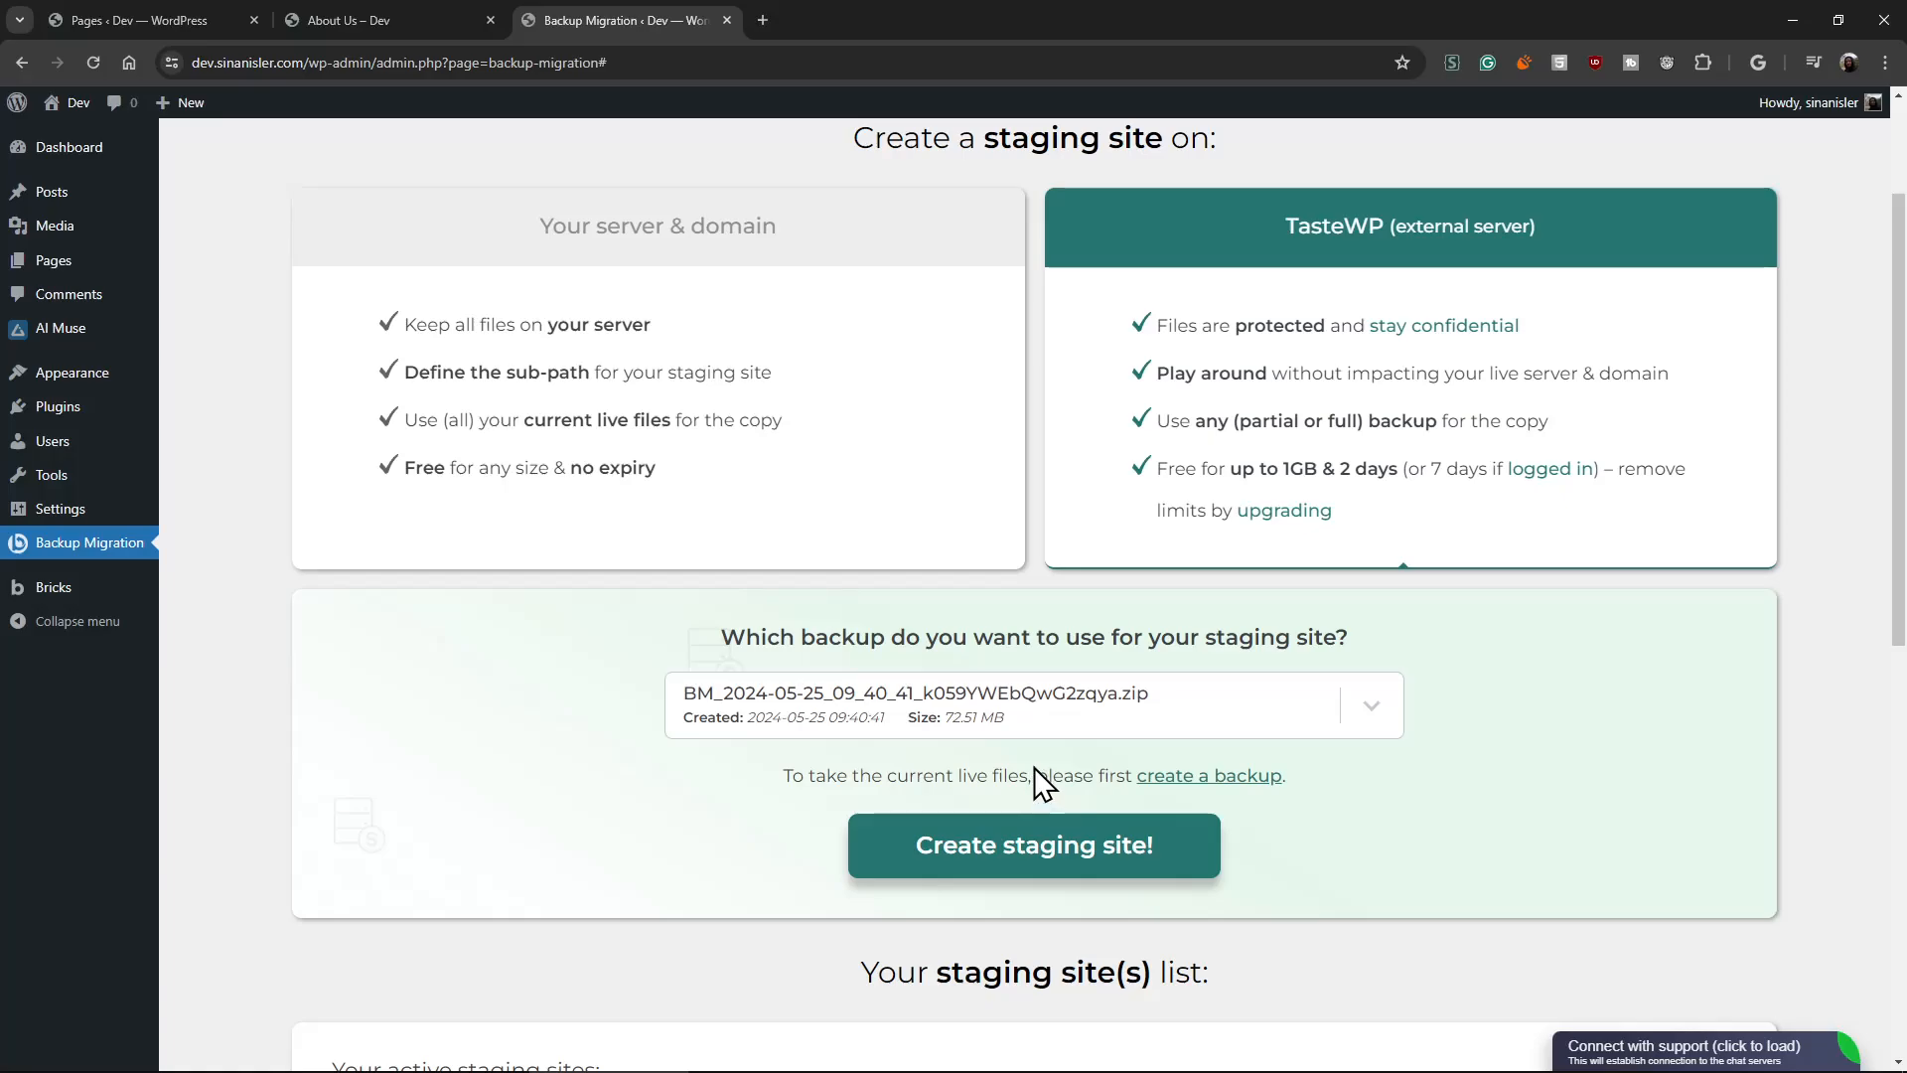
View the TasteWP site manager at tastewp.com/dashboard in a new browser tab, and close that tab.
key("ctrl+t")
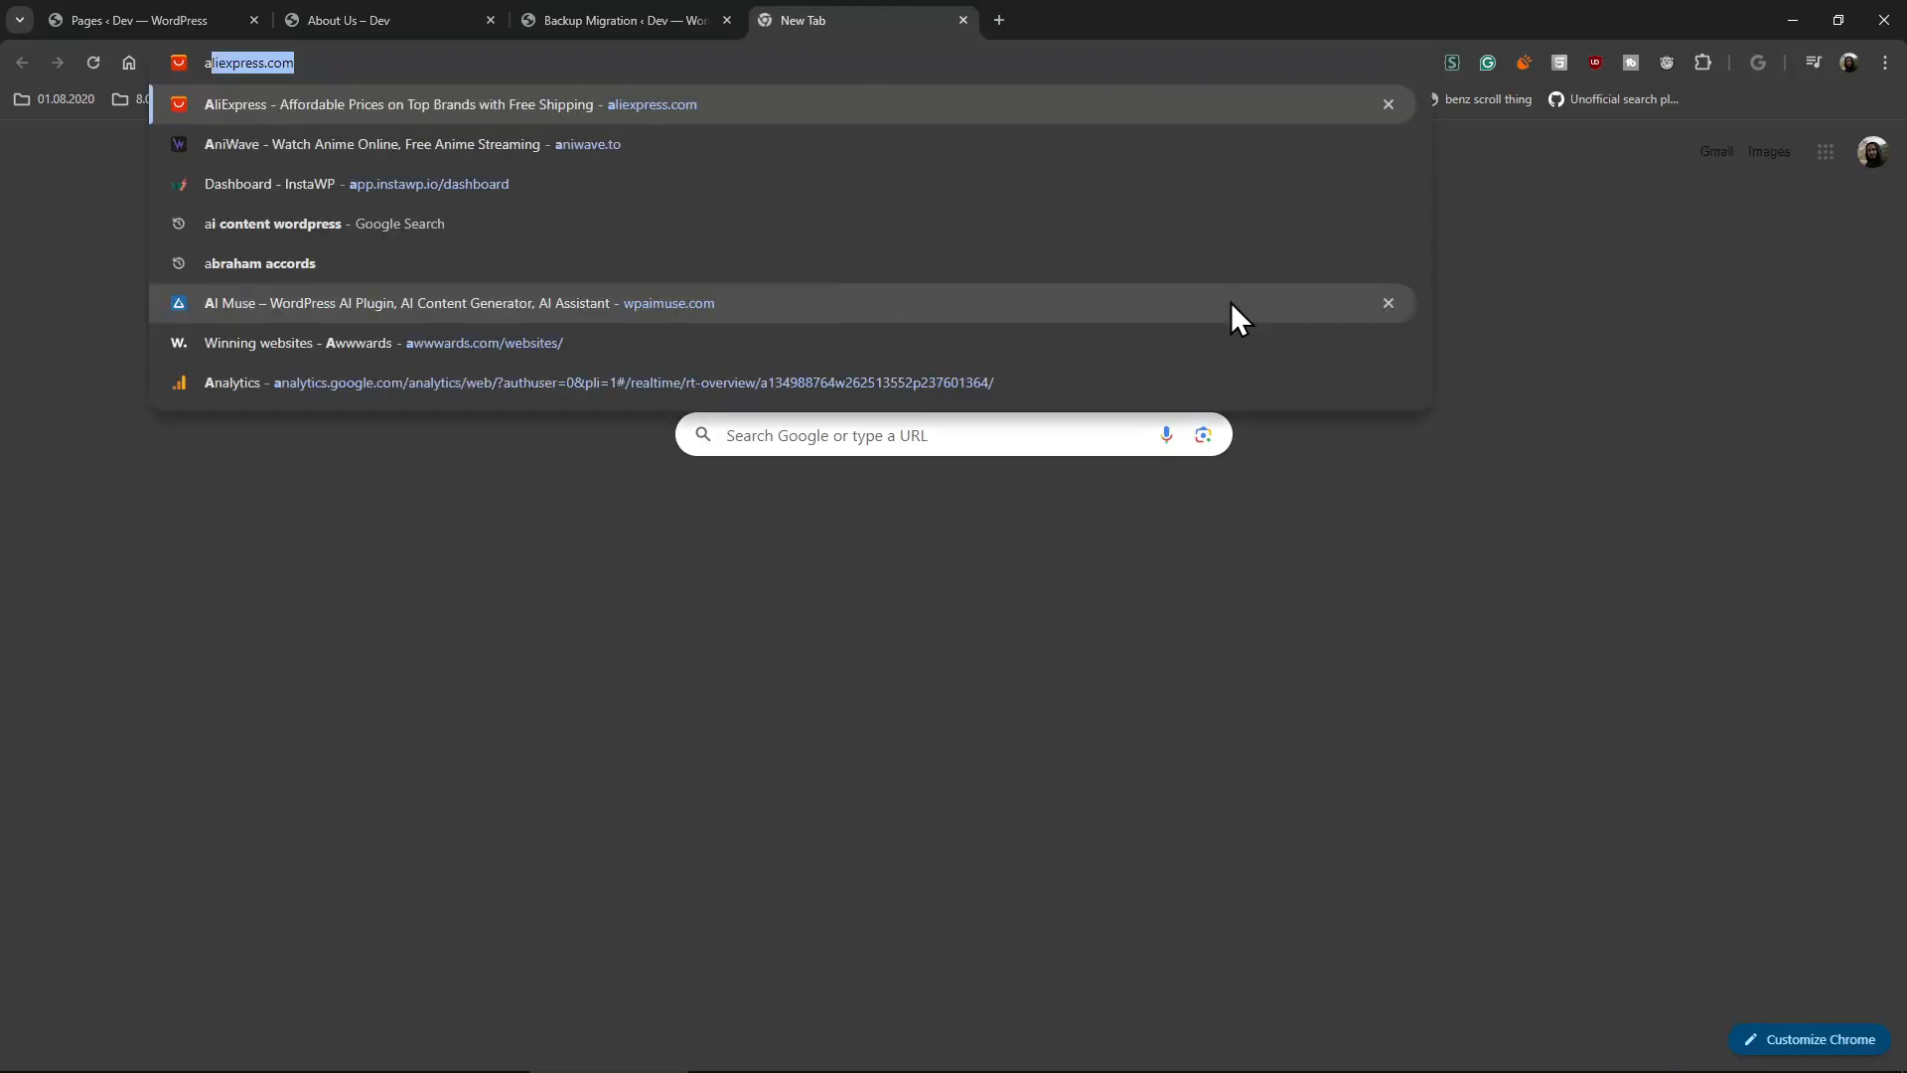
type("tastew")
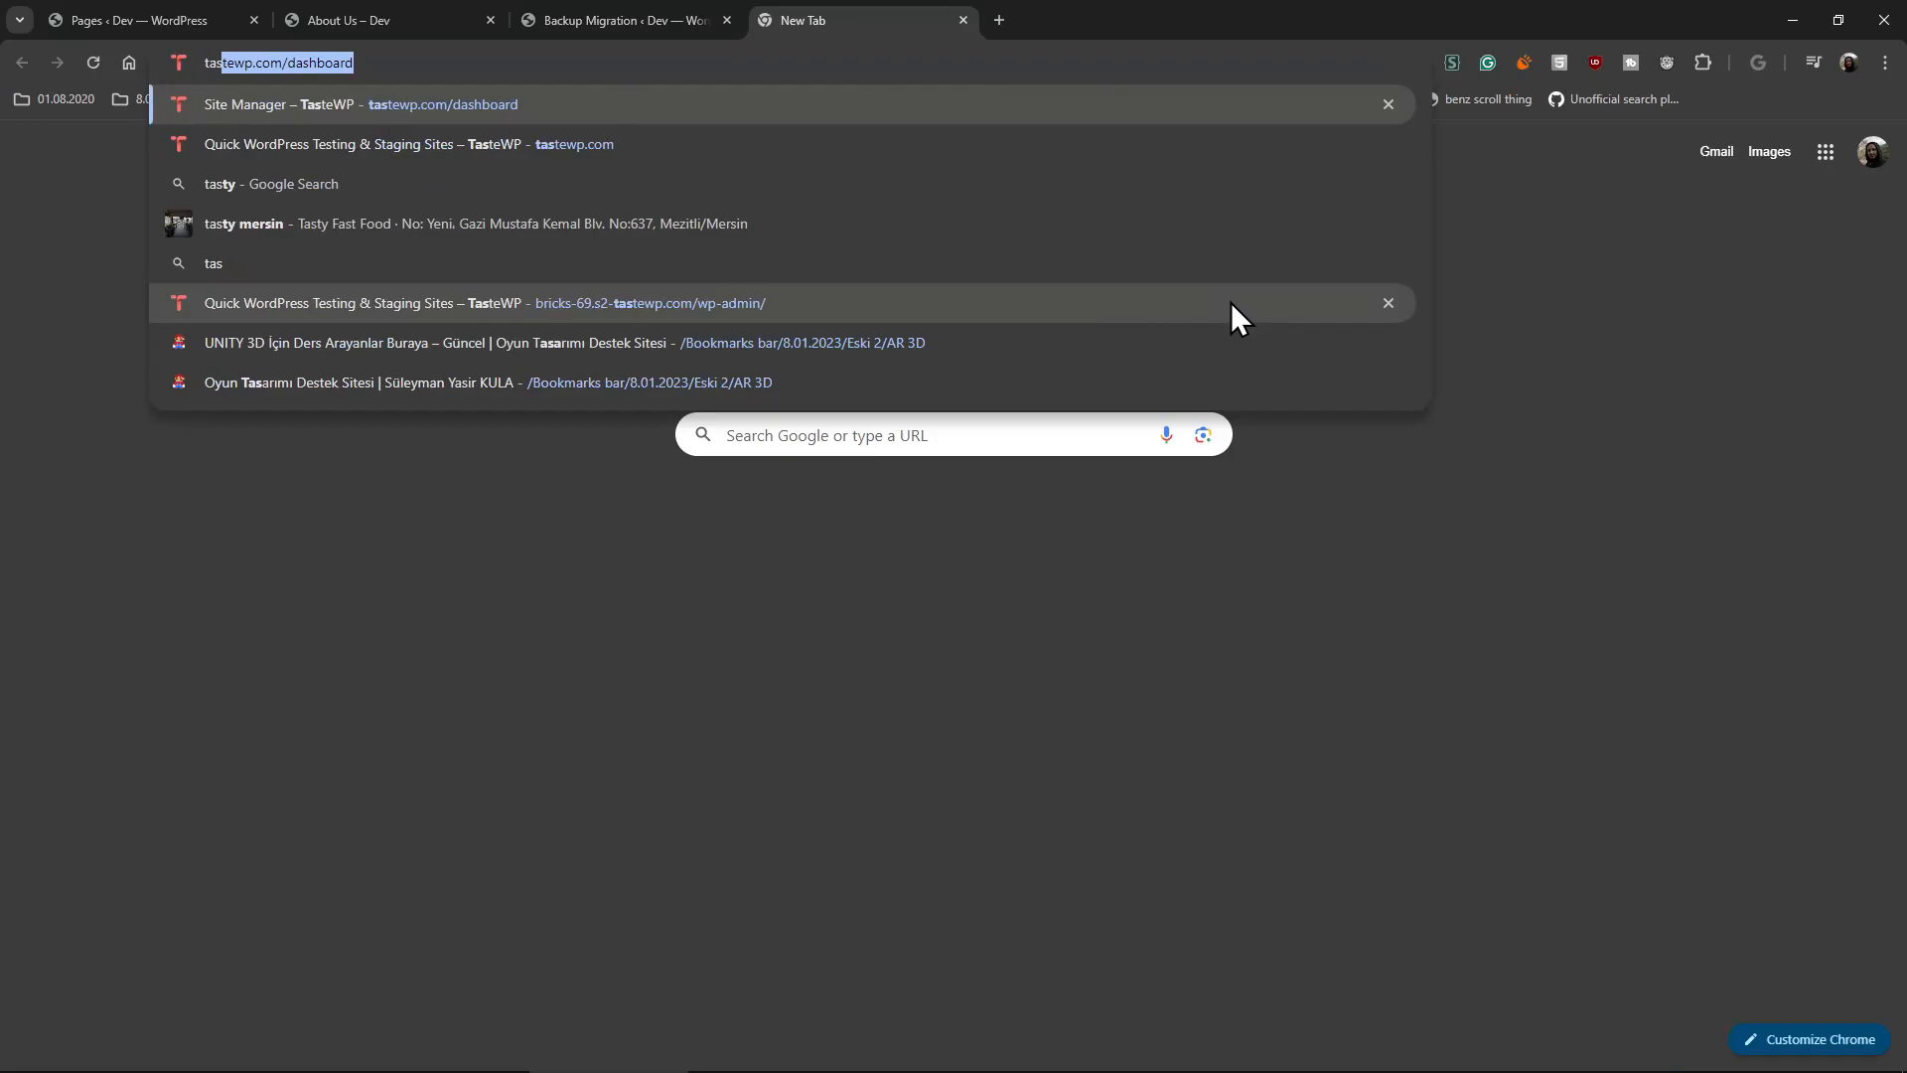
key("Return")
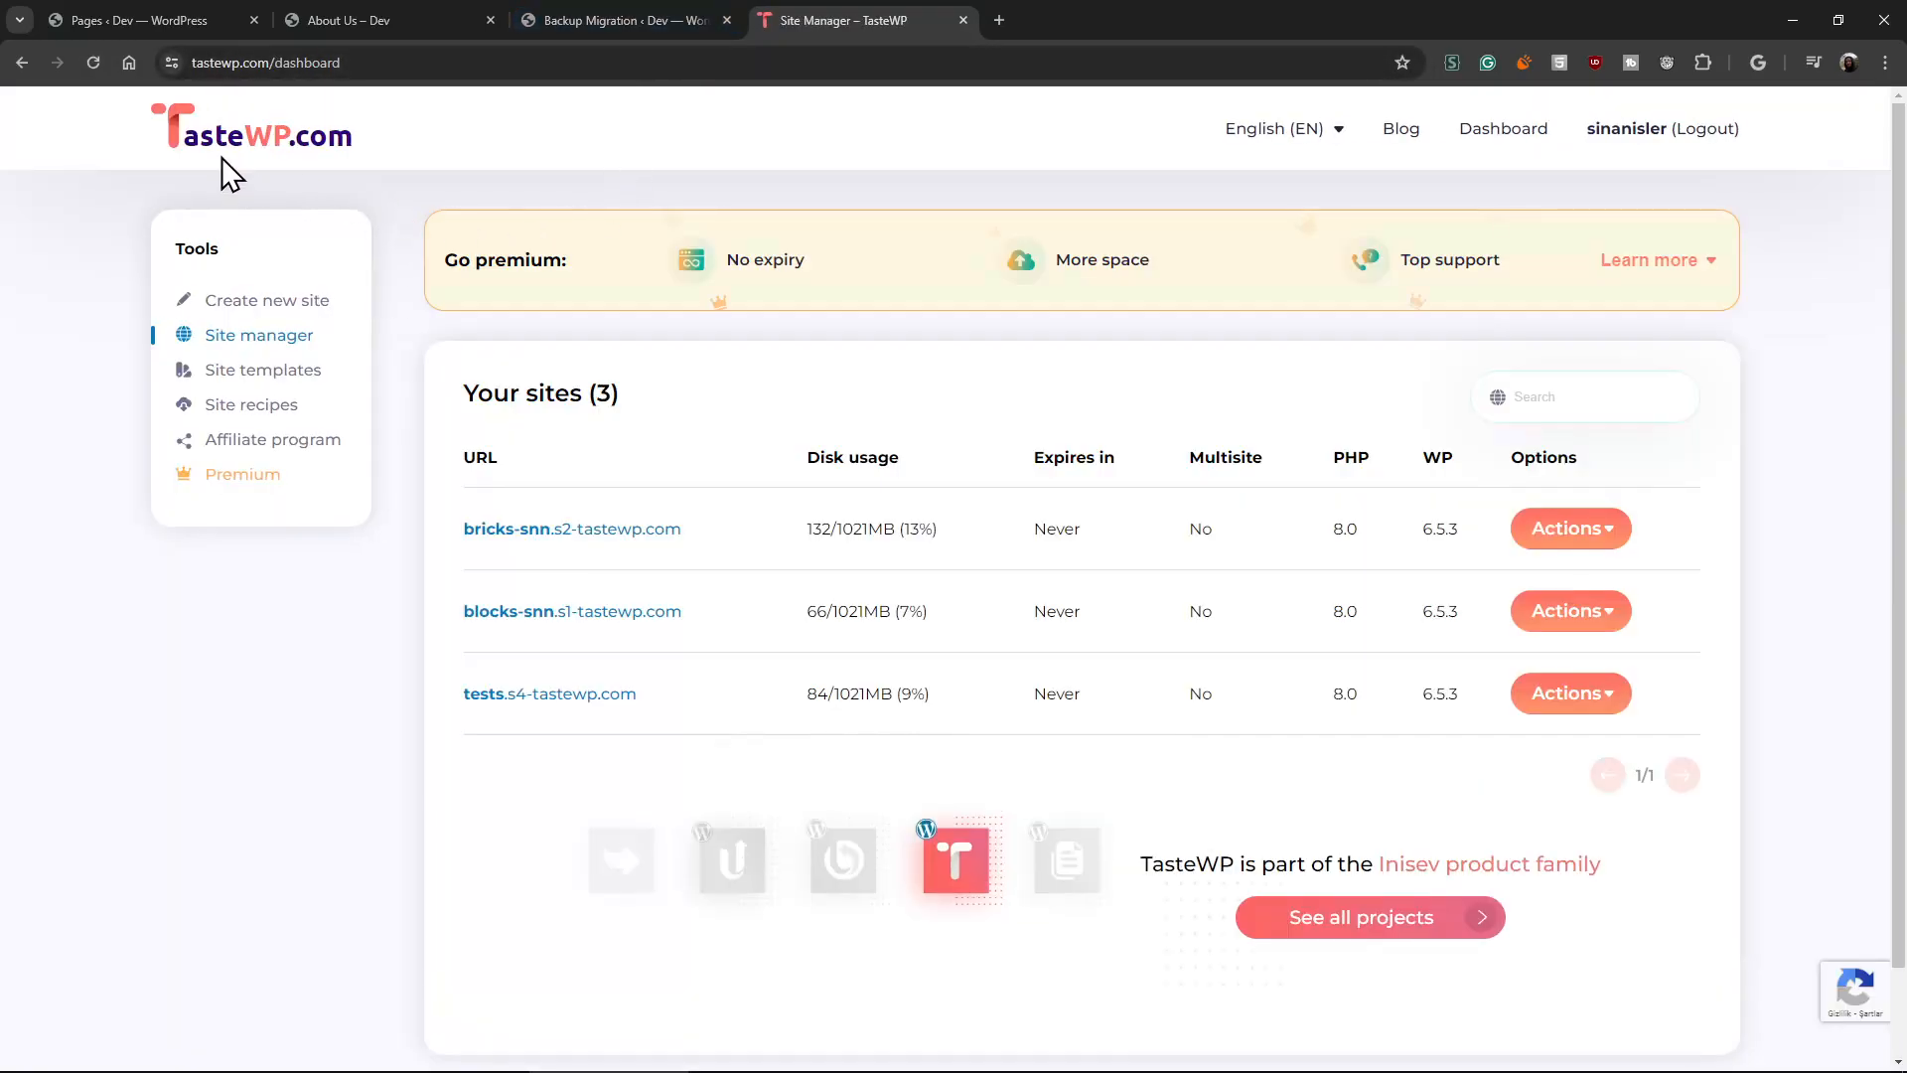
middle_click(864, 23)
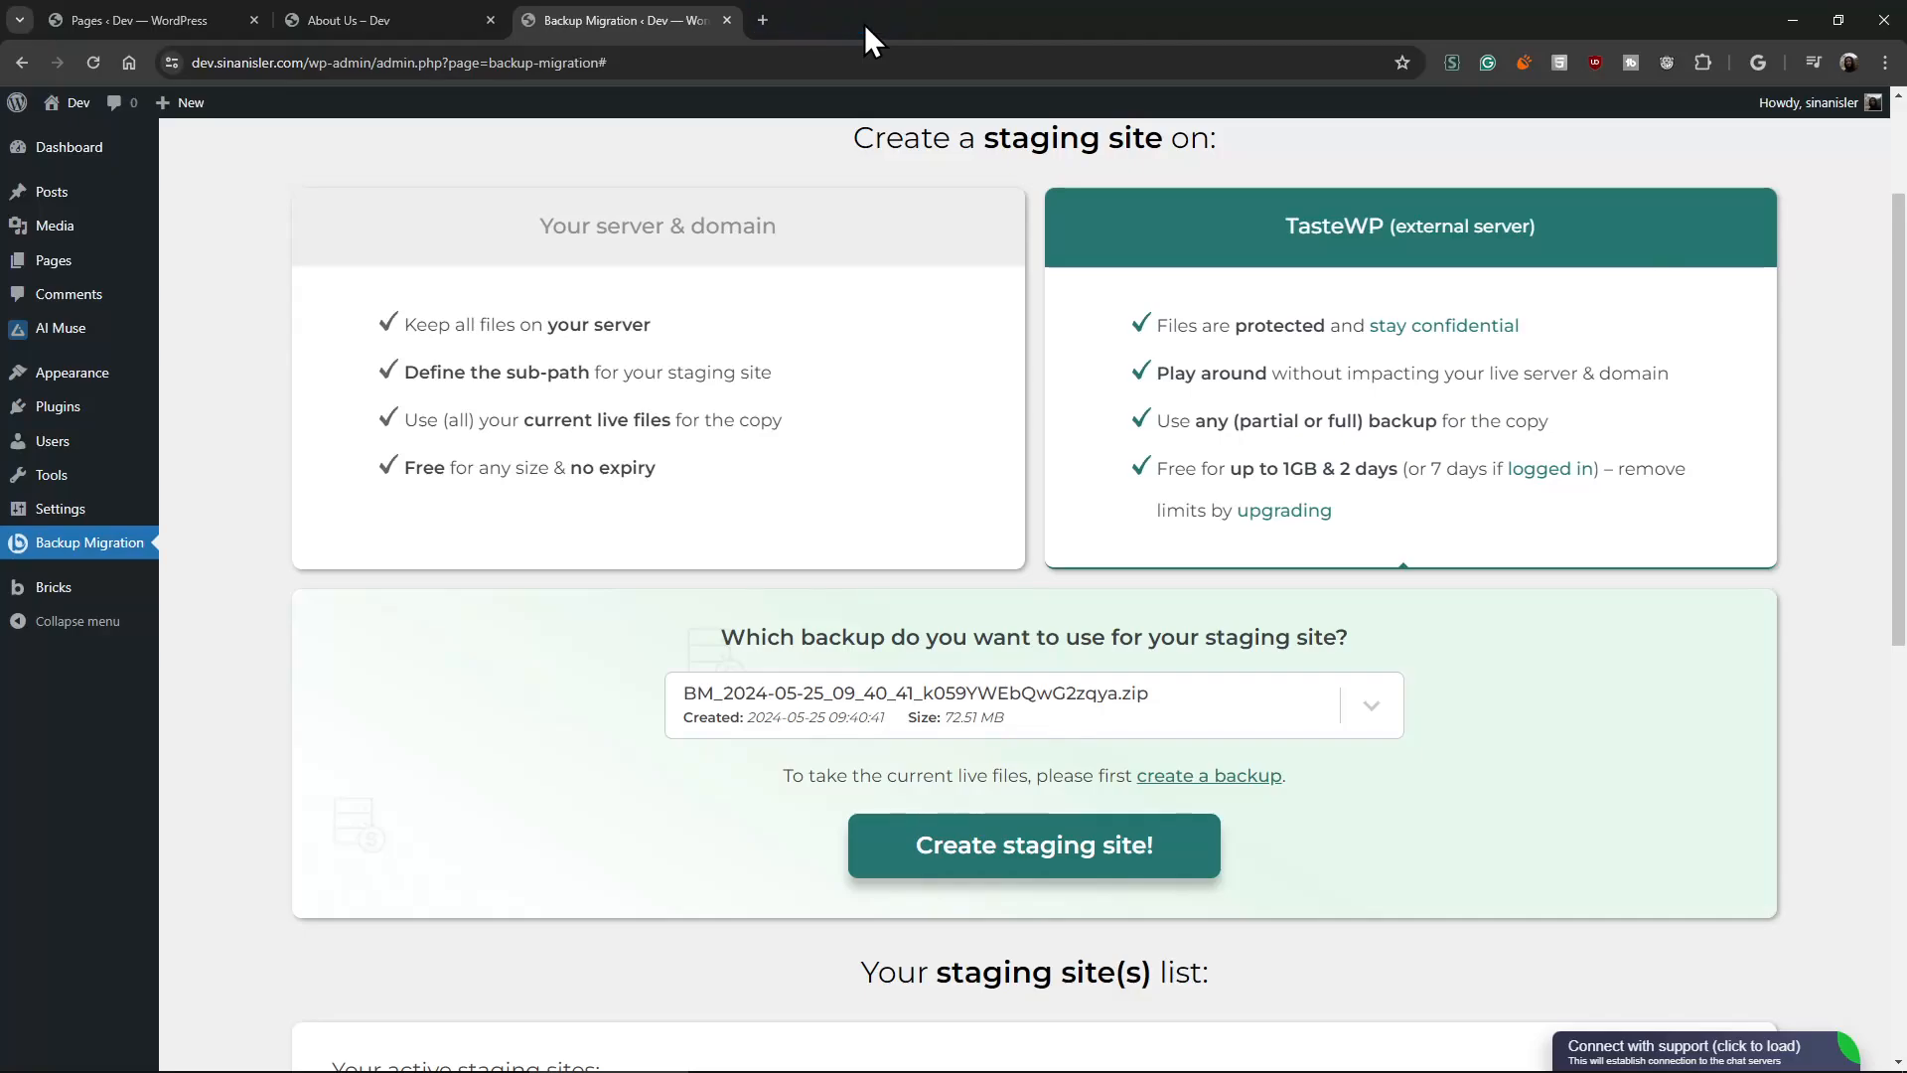
left_click(715, 487)
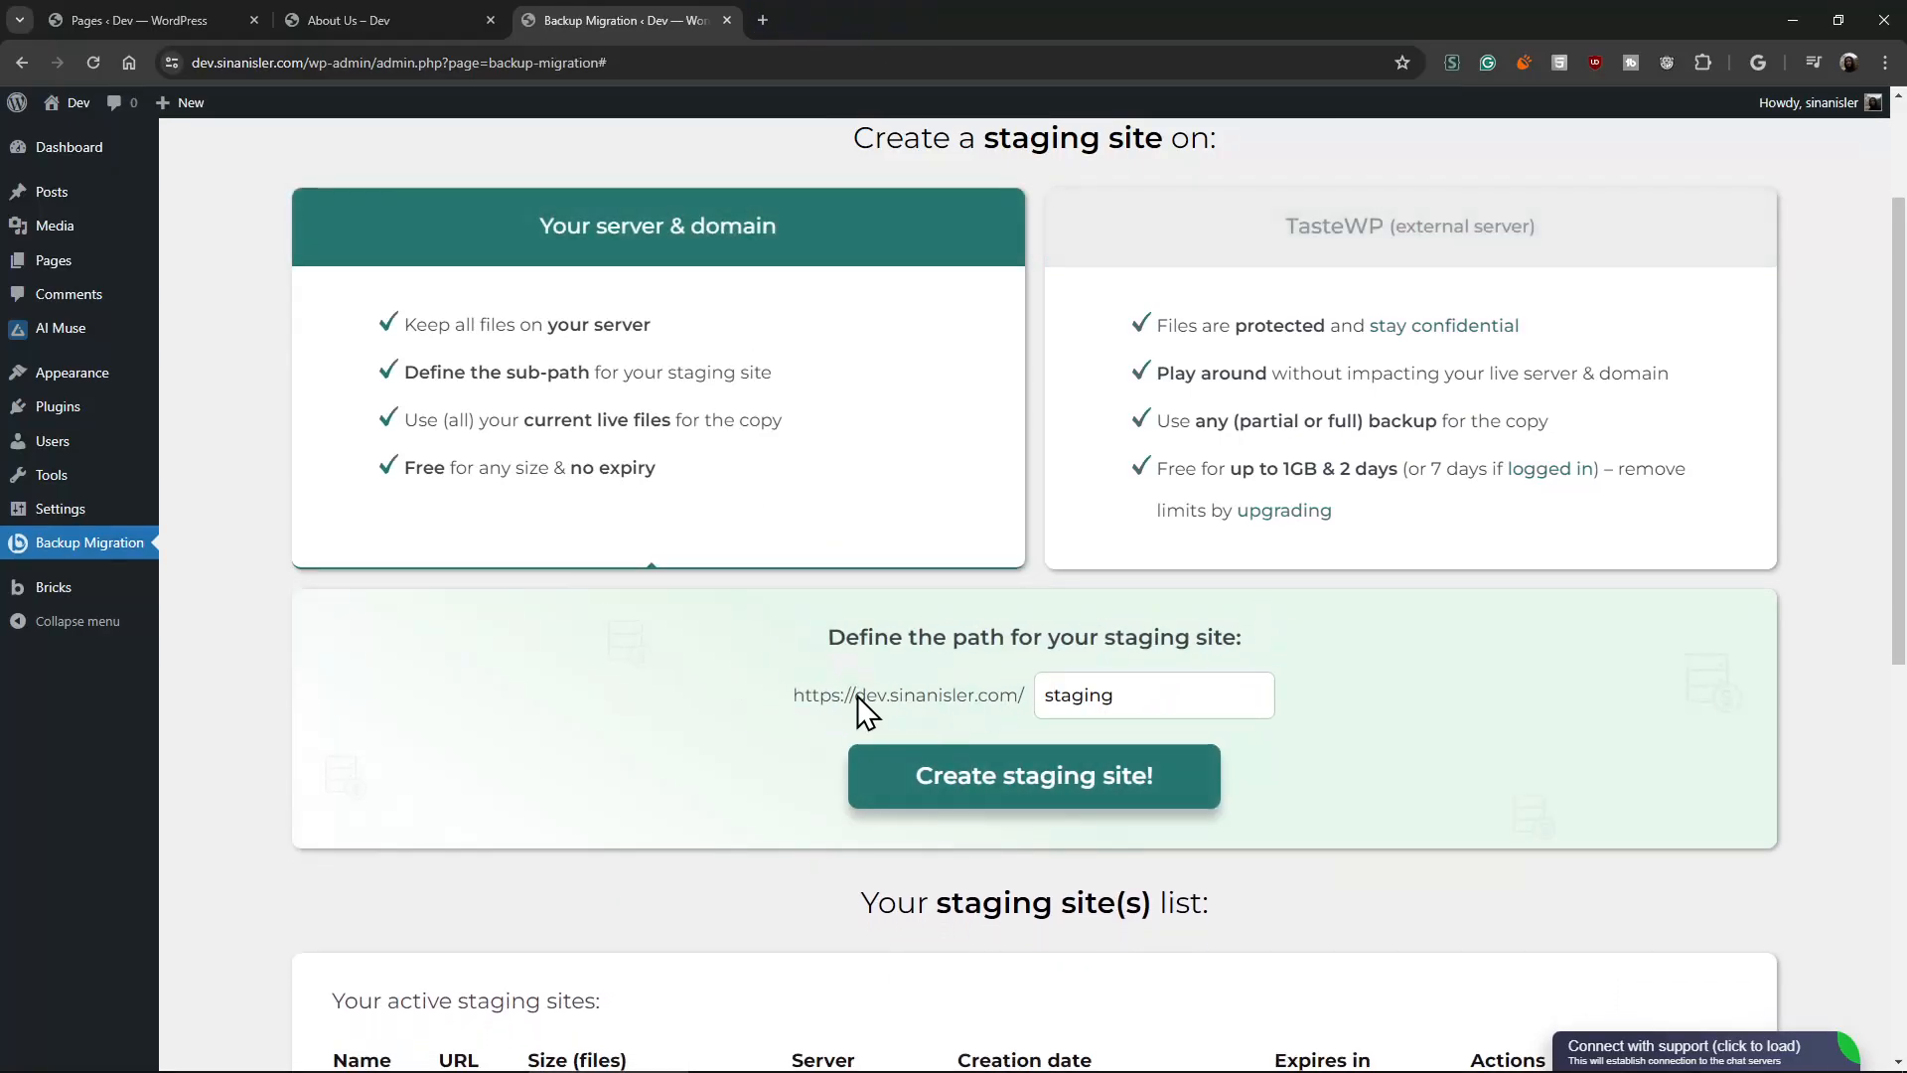
left_click(1005, 785)
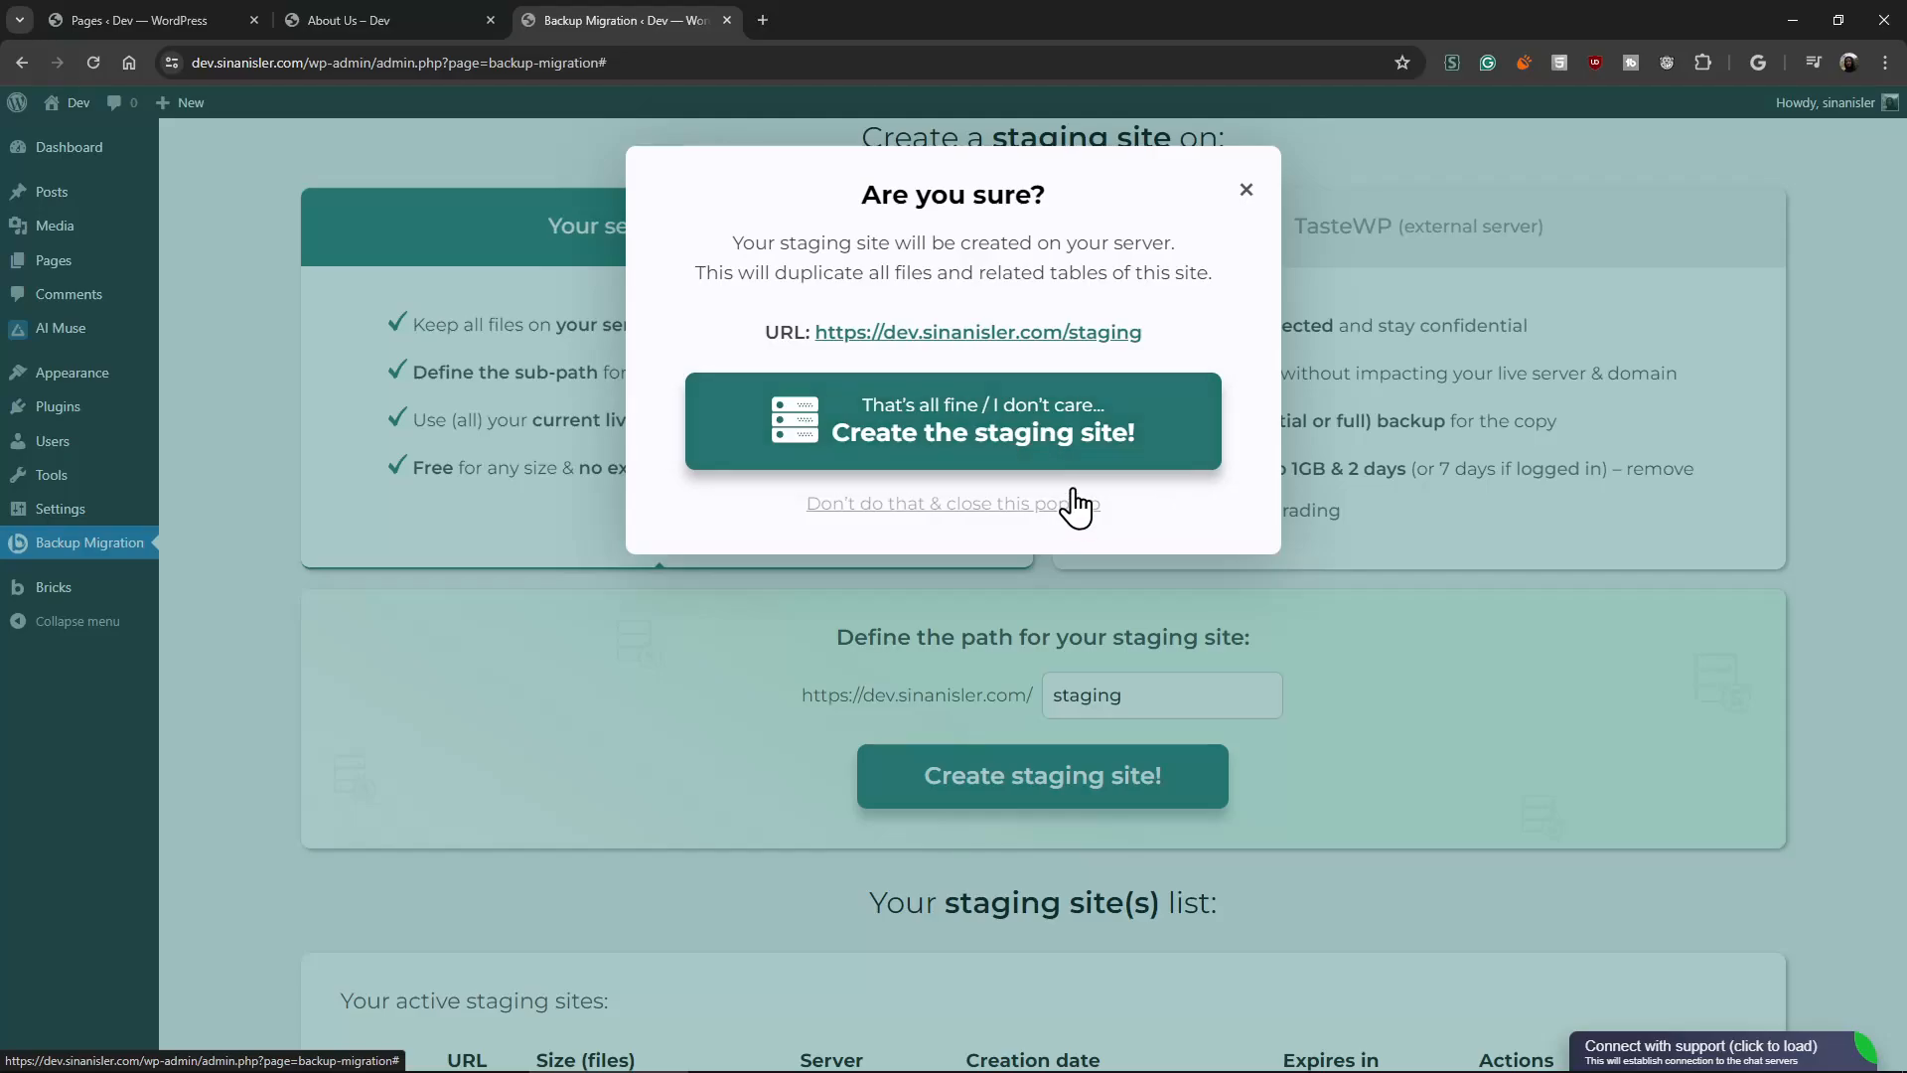
left_click(1246, 188)
Check the list of active staging sites and the actions available for the saved backup.
scroll(1219, 606, "down", 5)
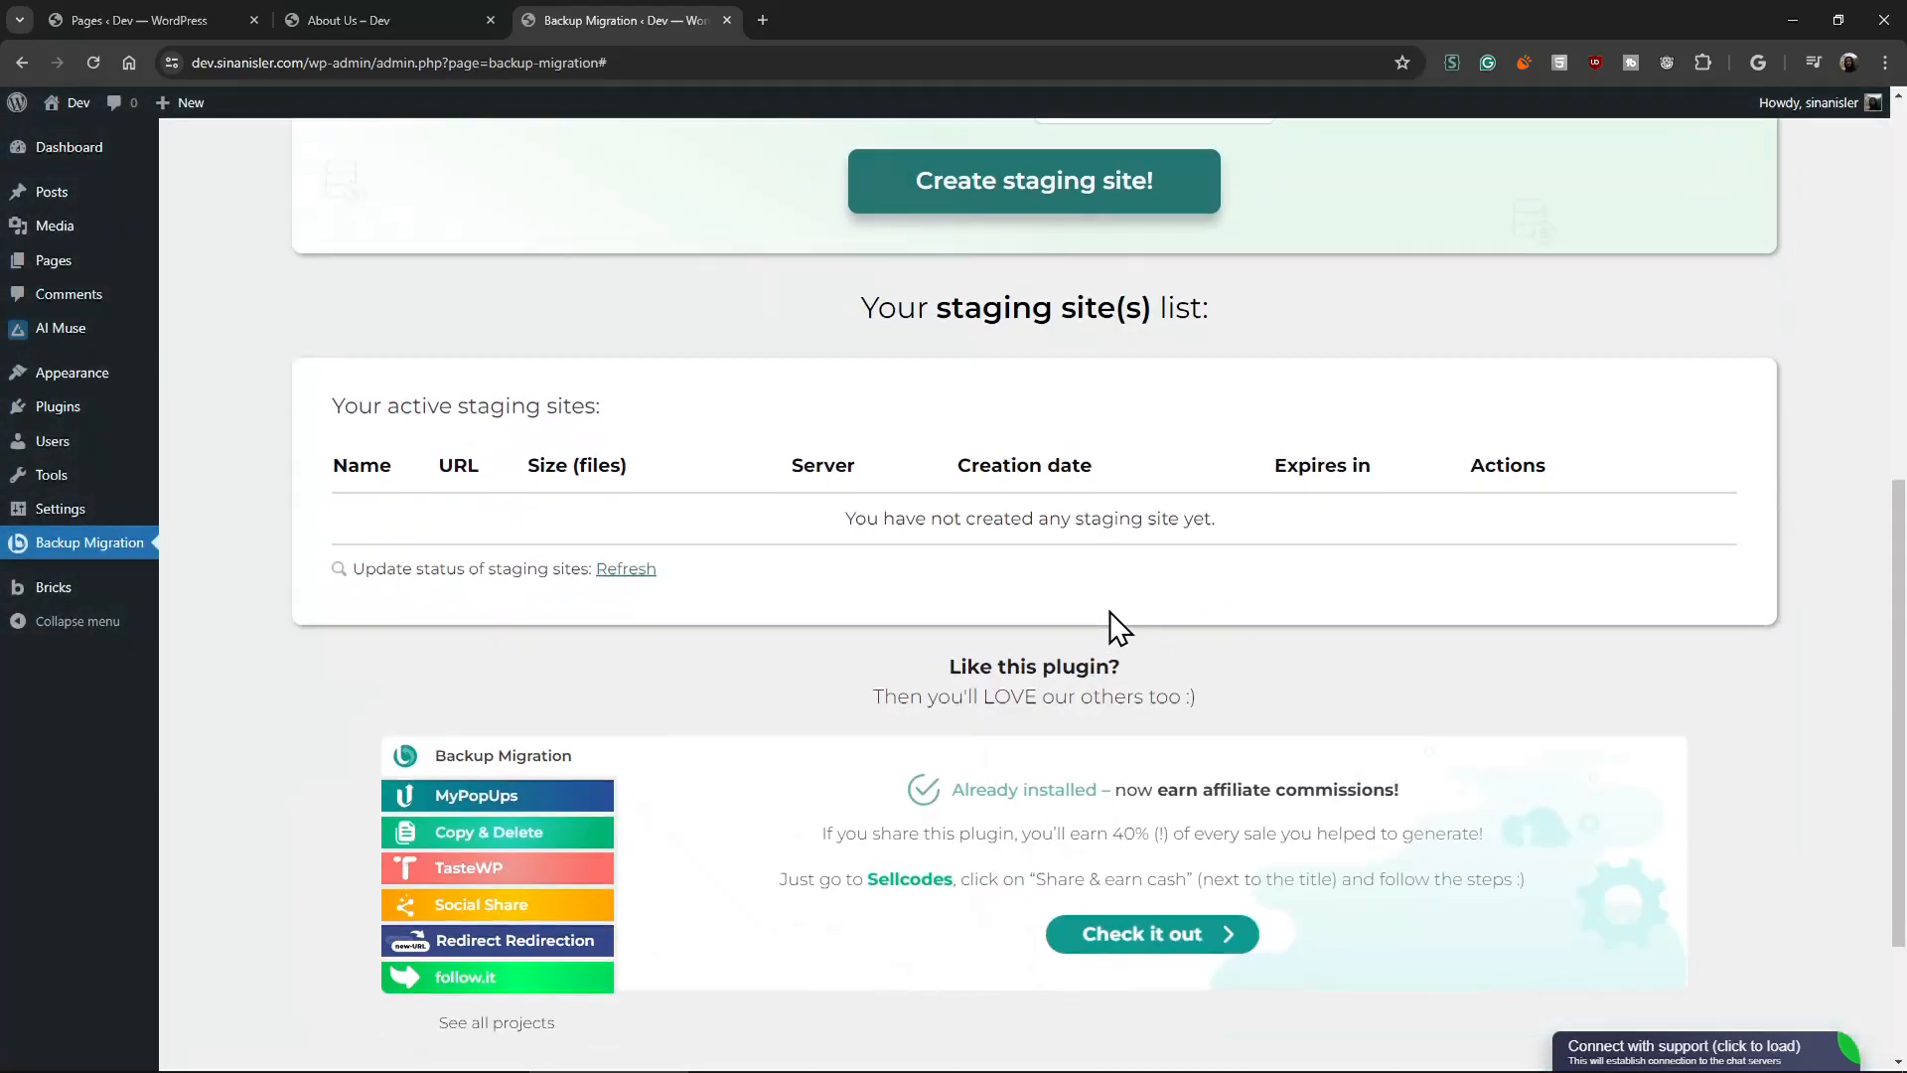
scroll(1192, 476, "up", 8)
left_click(1381, 256)
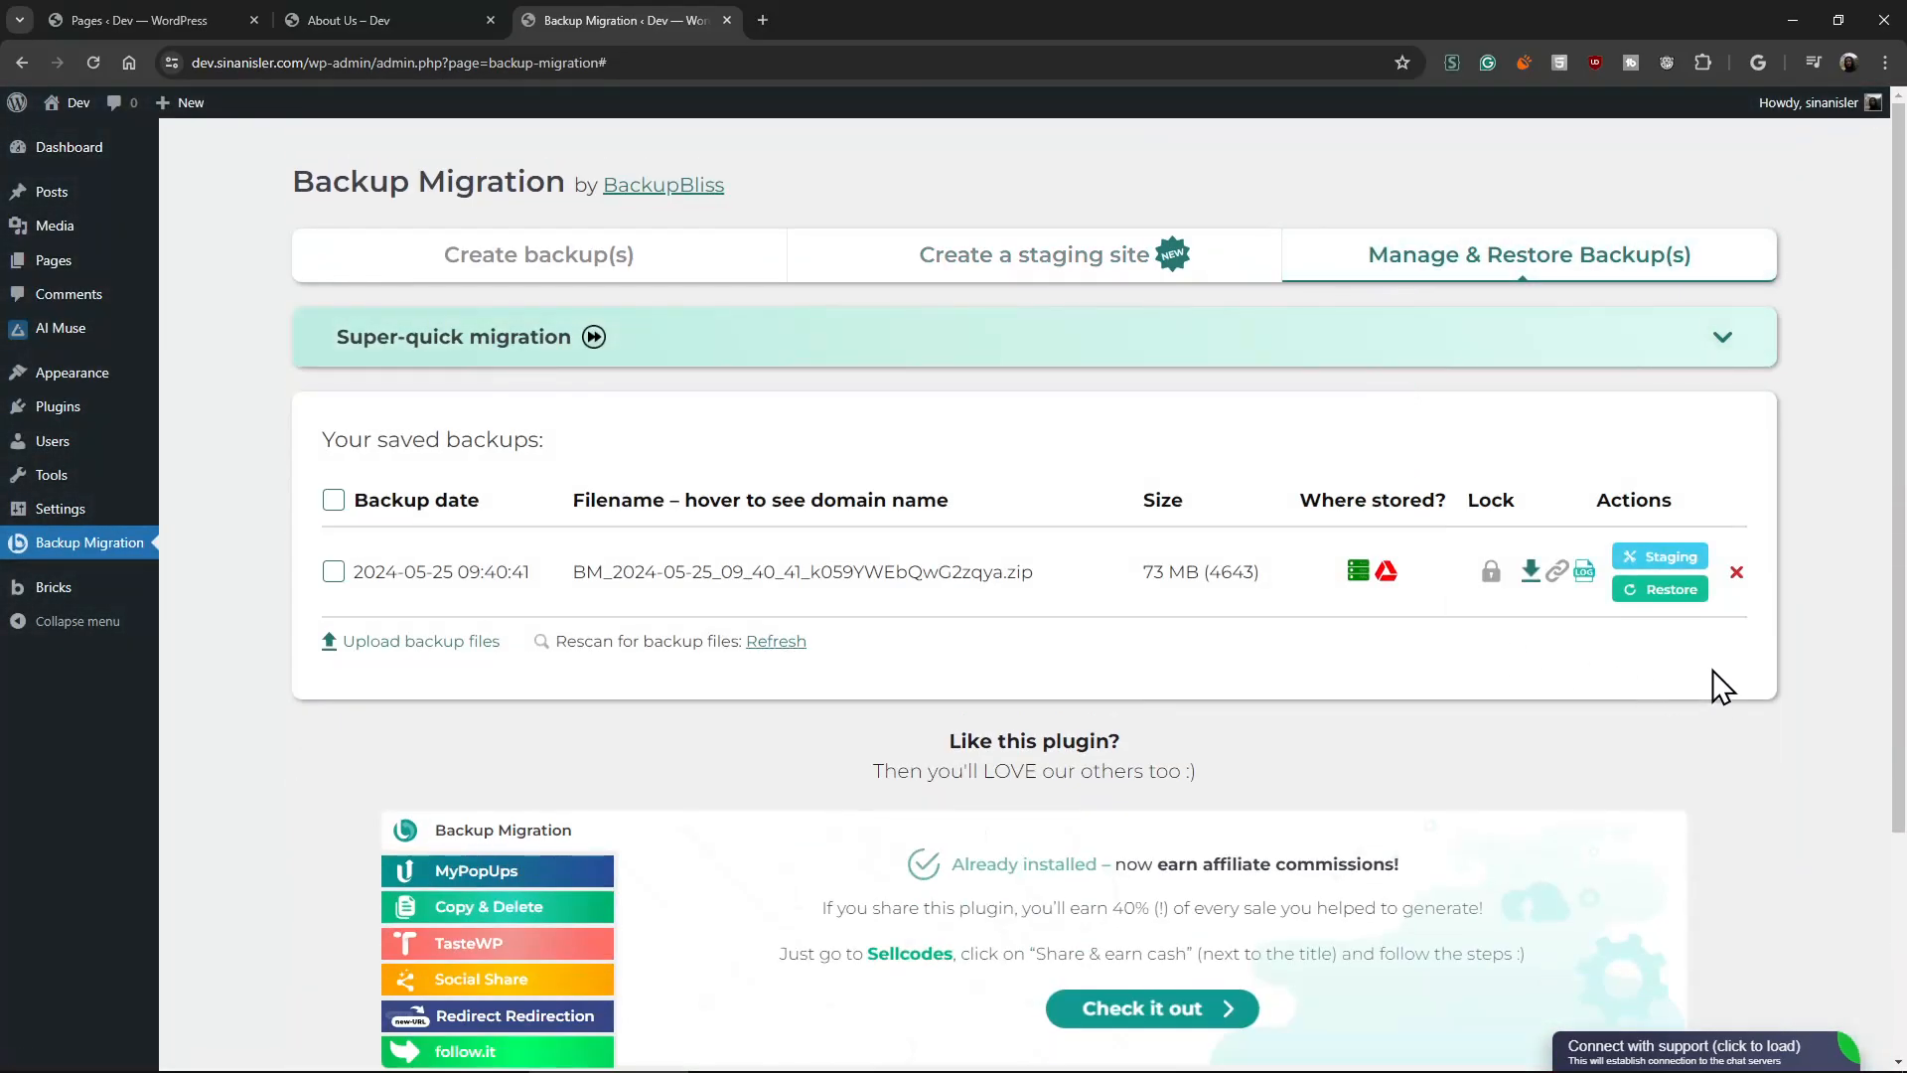
left_click(1043, 257)
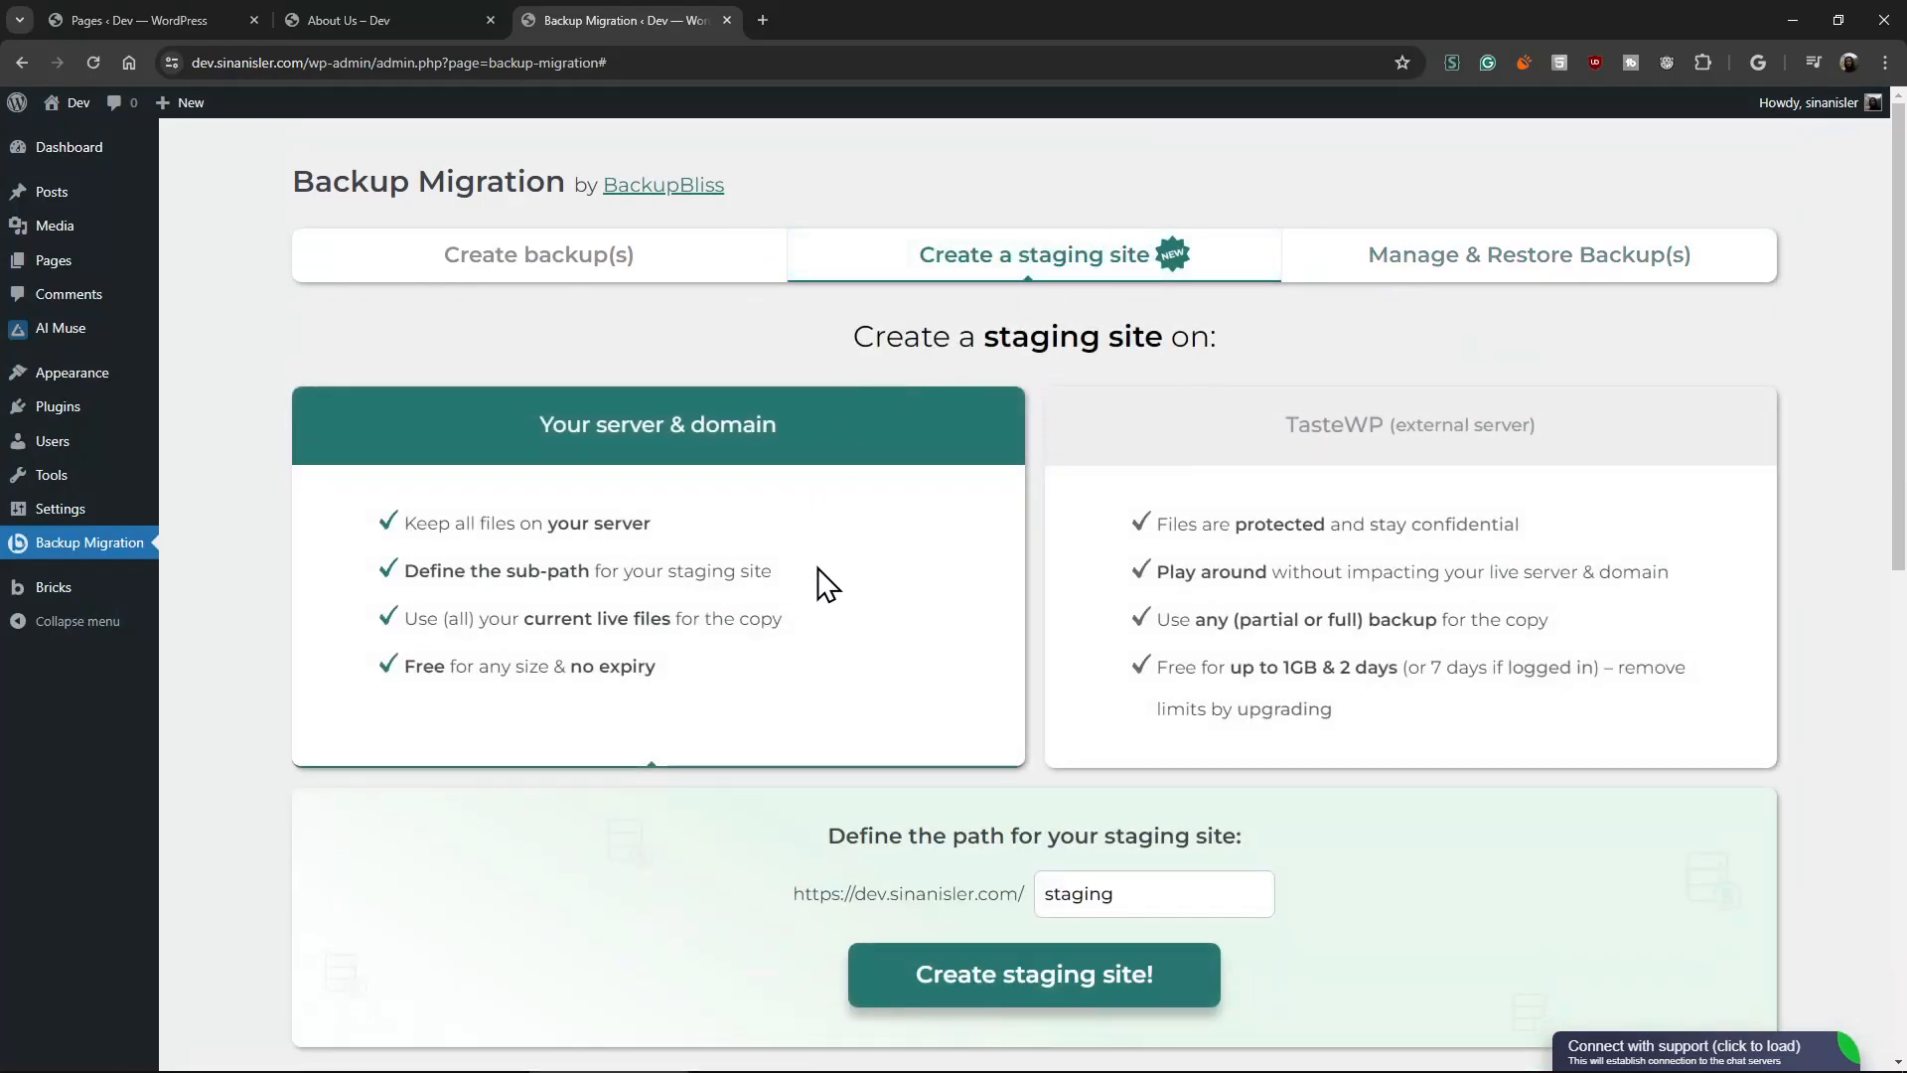
left_click(1465, 270)
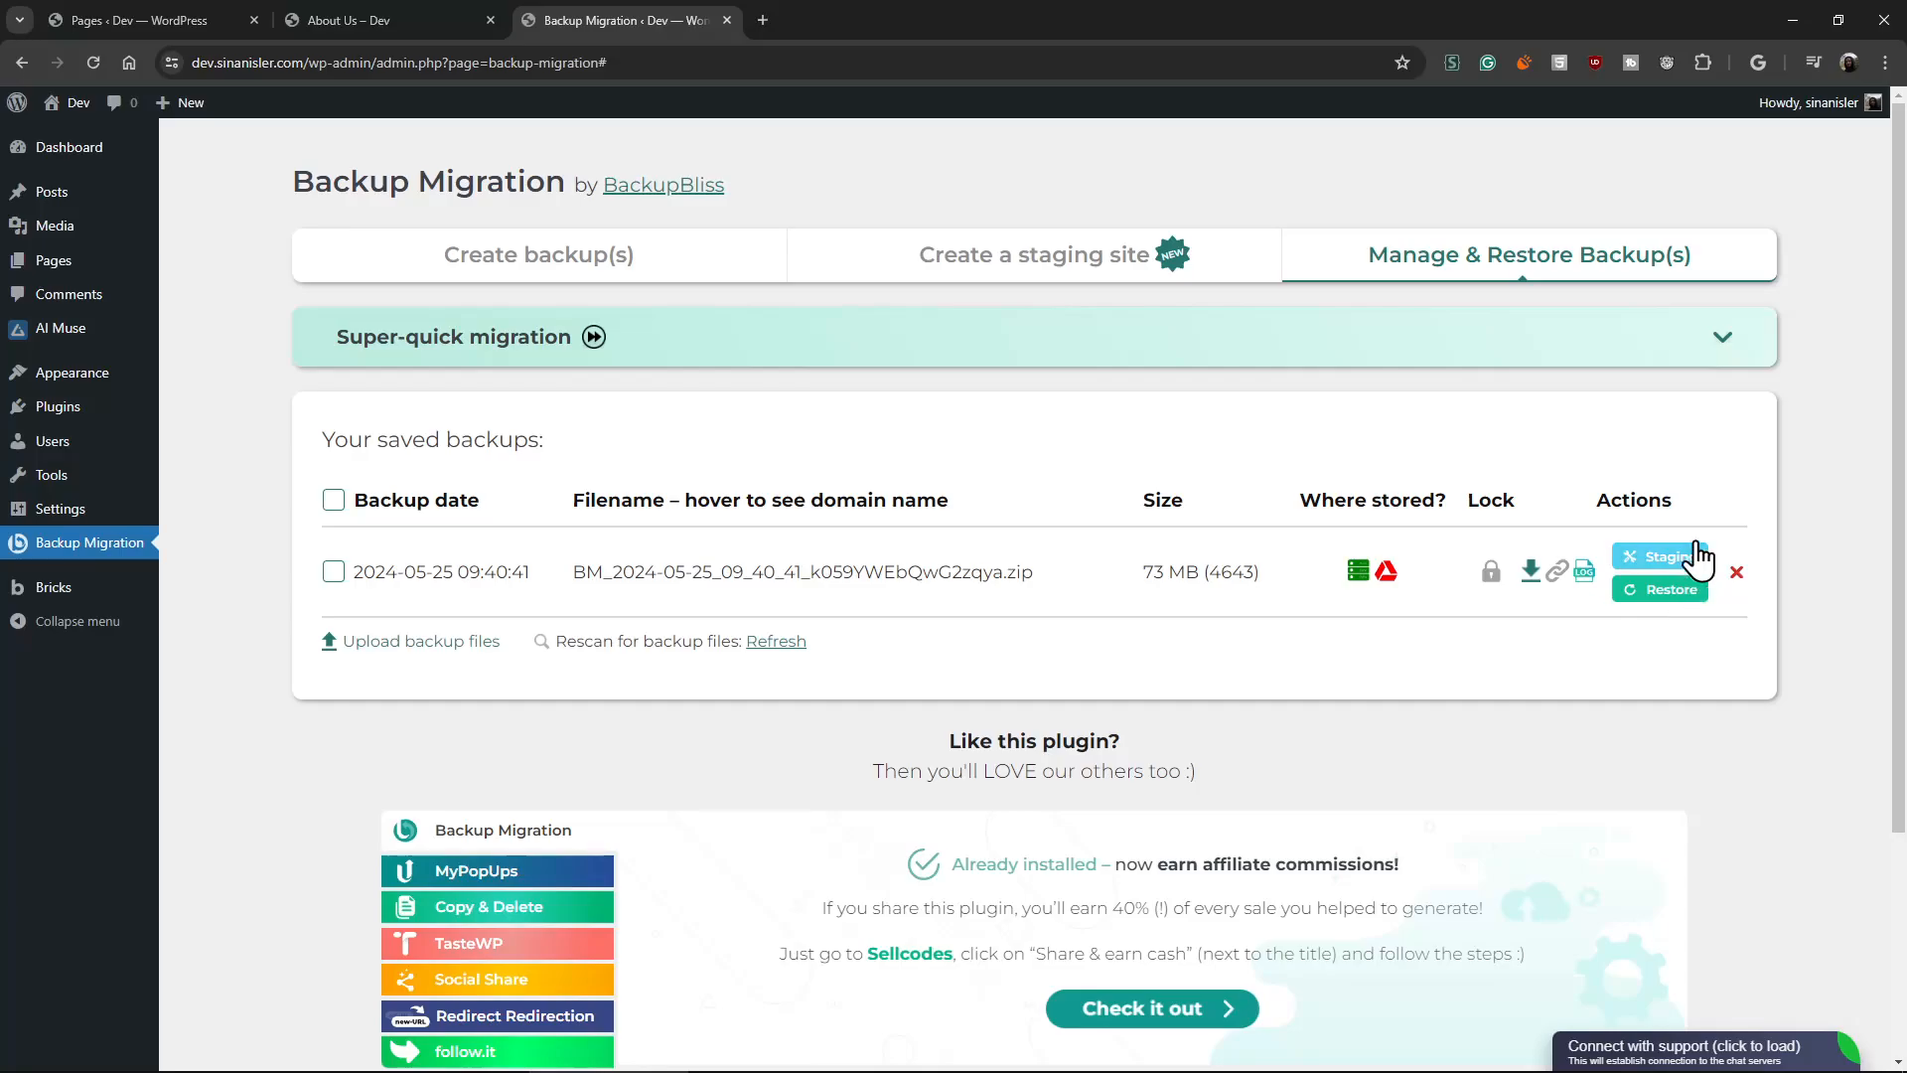
Go to staging from the saved backup's entry and create a staging site on your own server and domain with the path staging.
left_click(1682, 557)
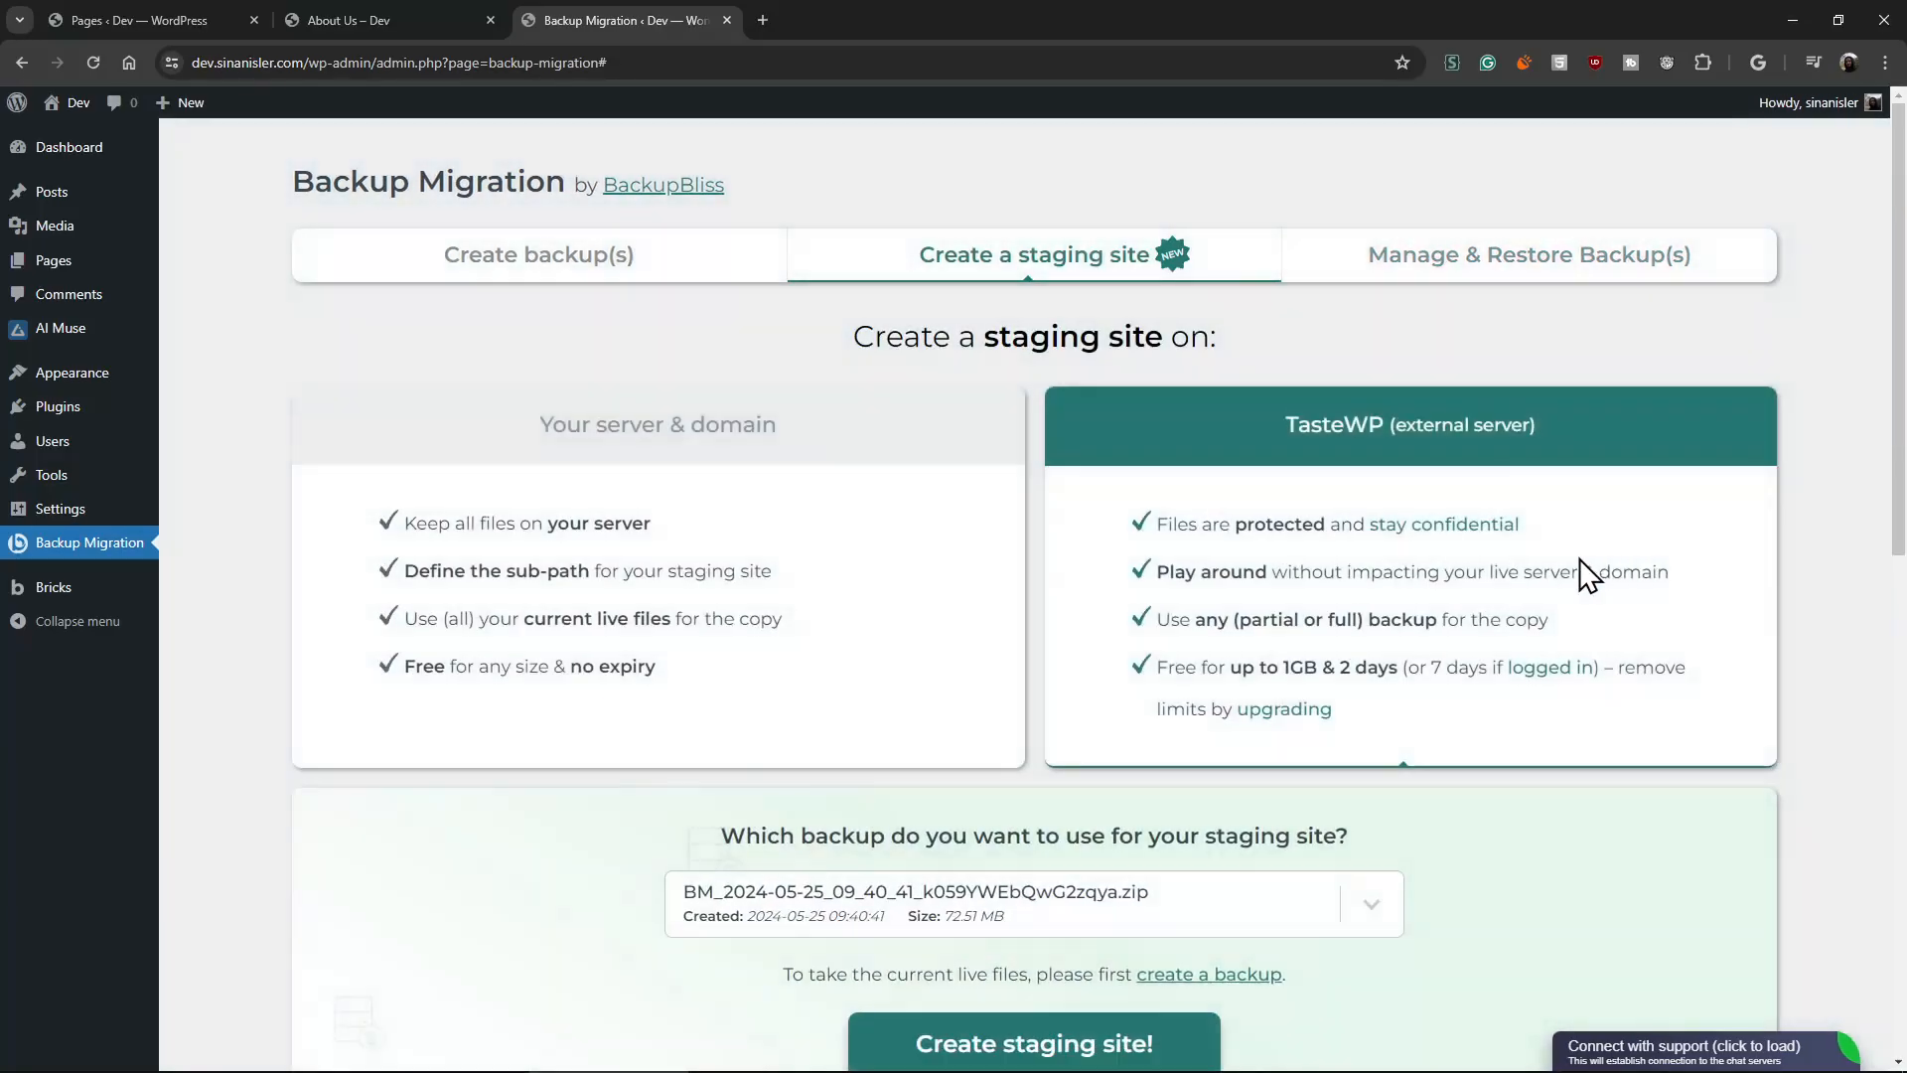
left_click(778, 592)
scroll(843, 652, "down", 4)
left_click(1042, 591)
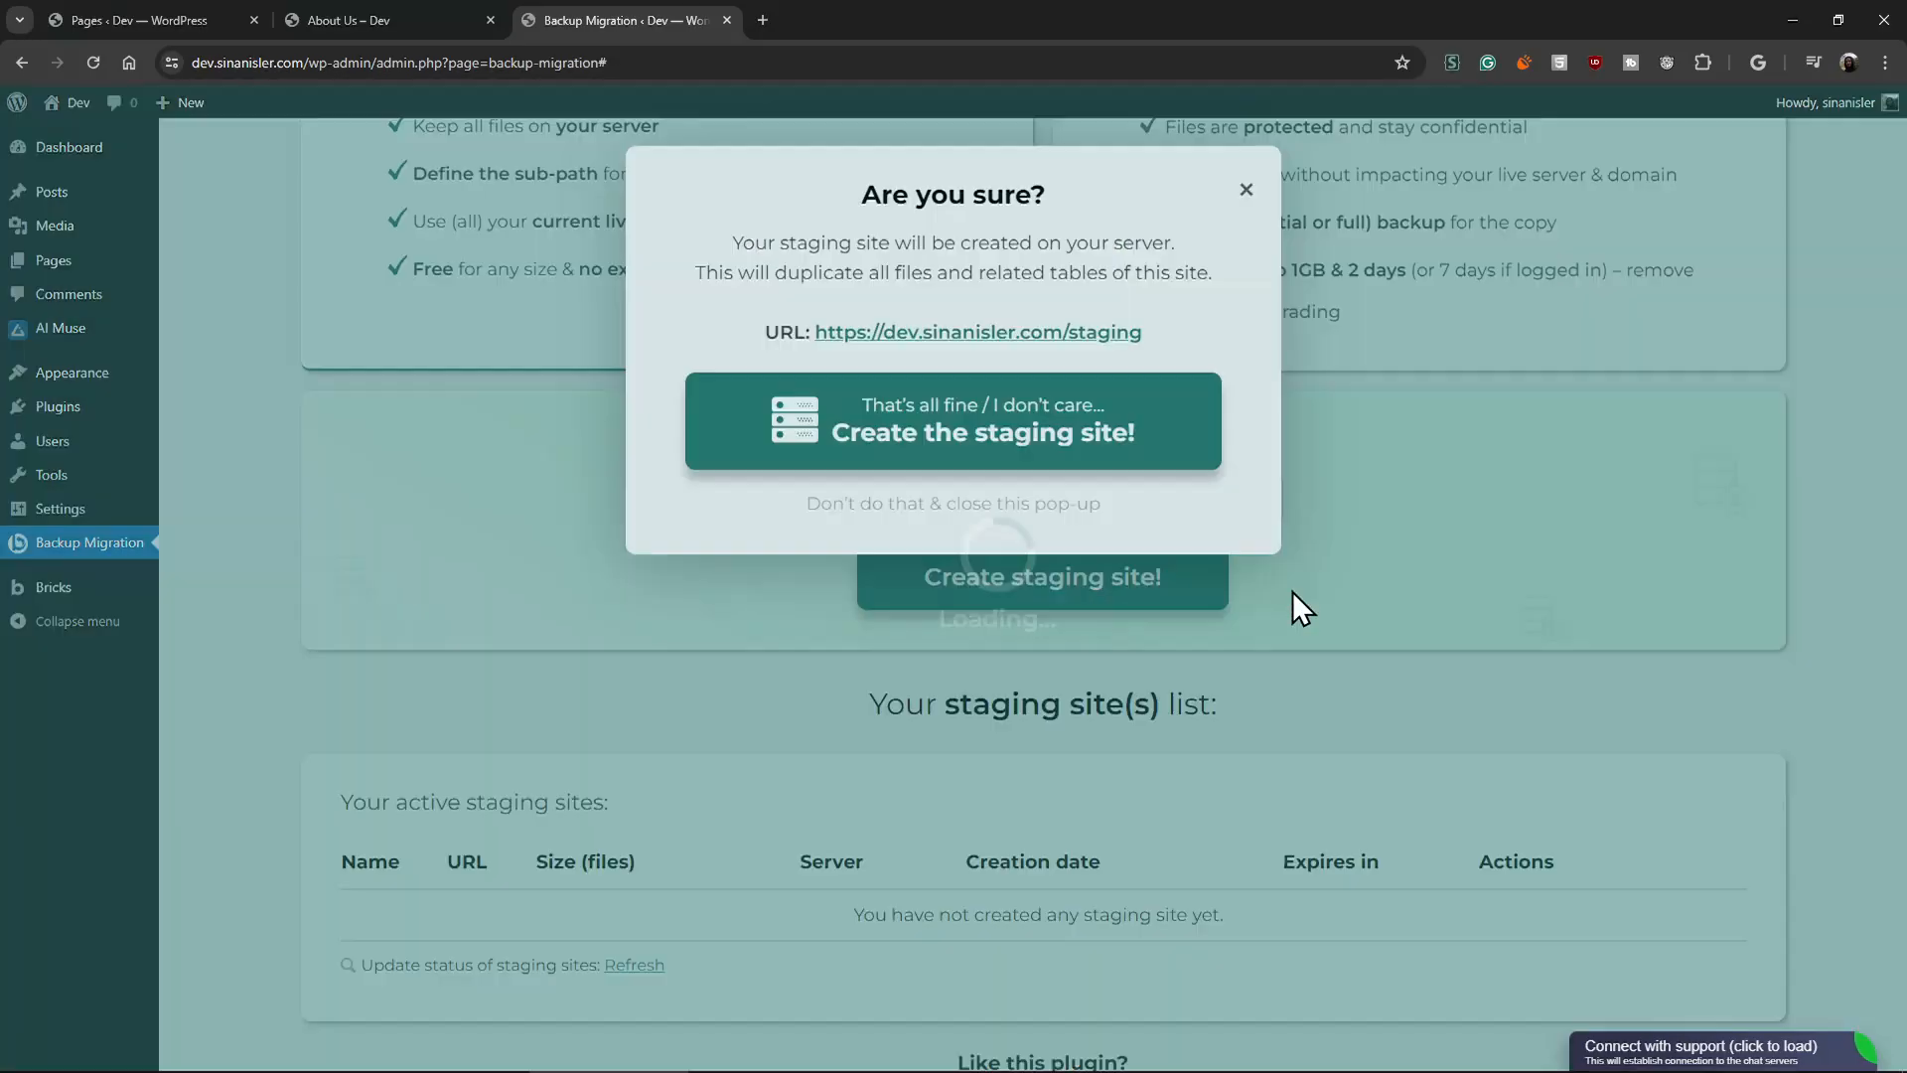
left_click(1087, 429)
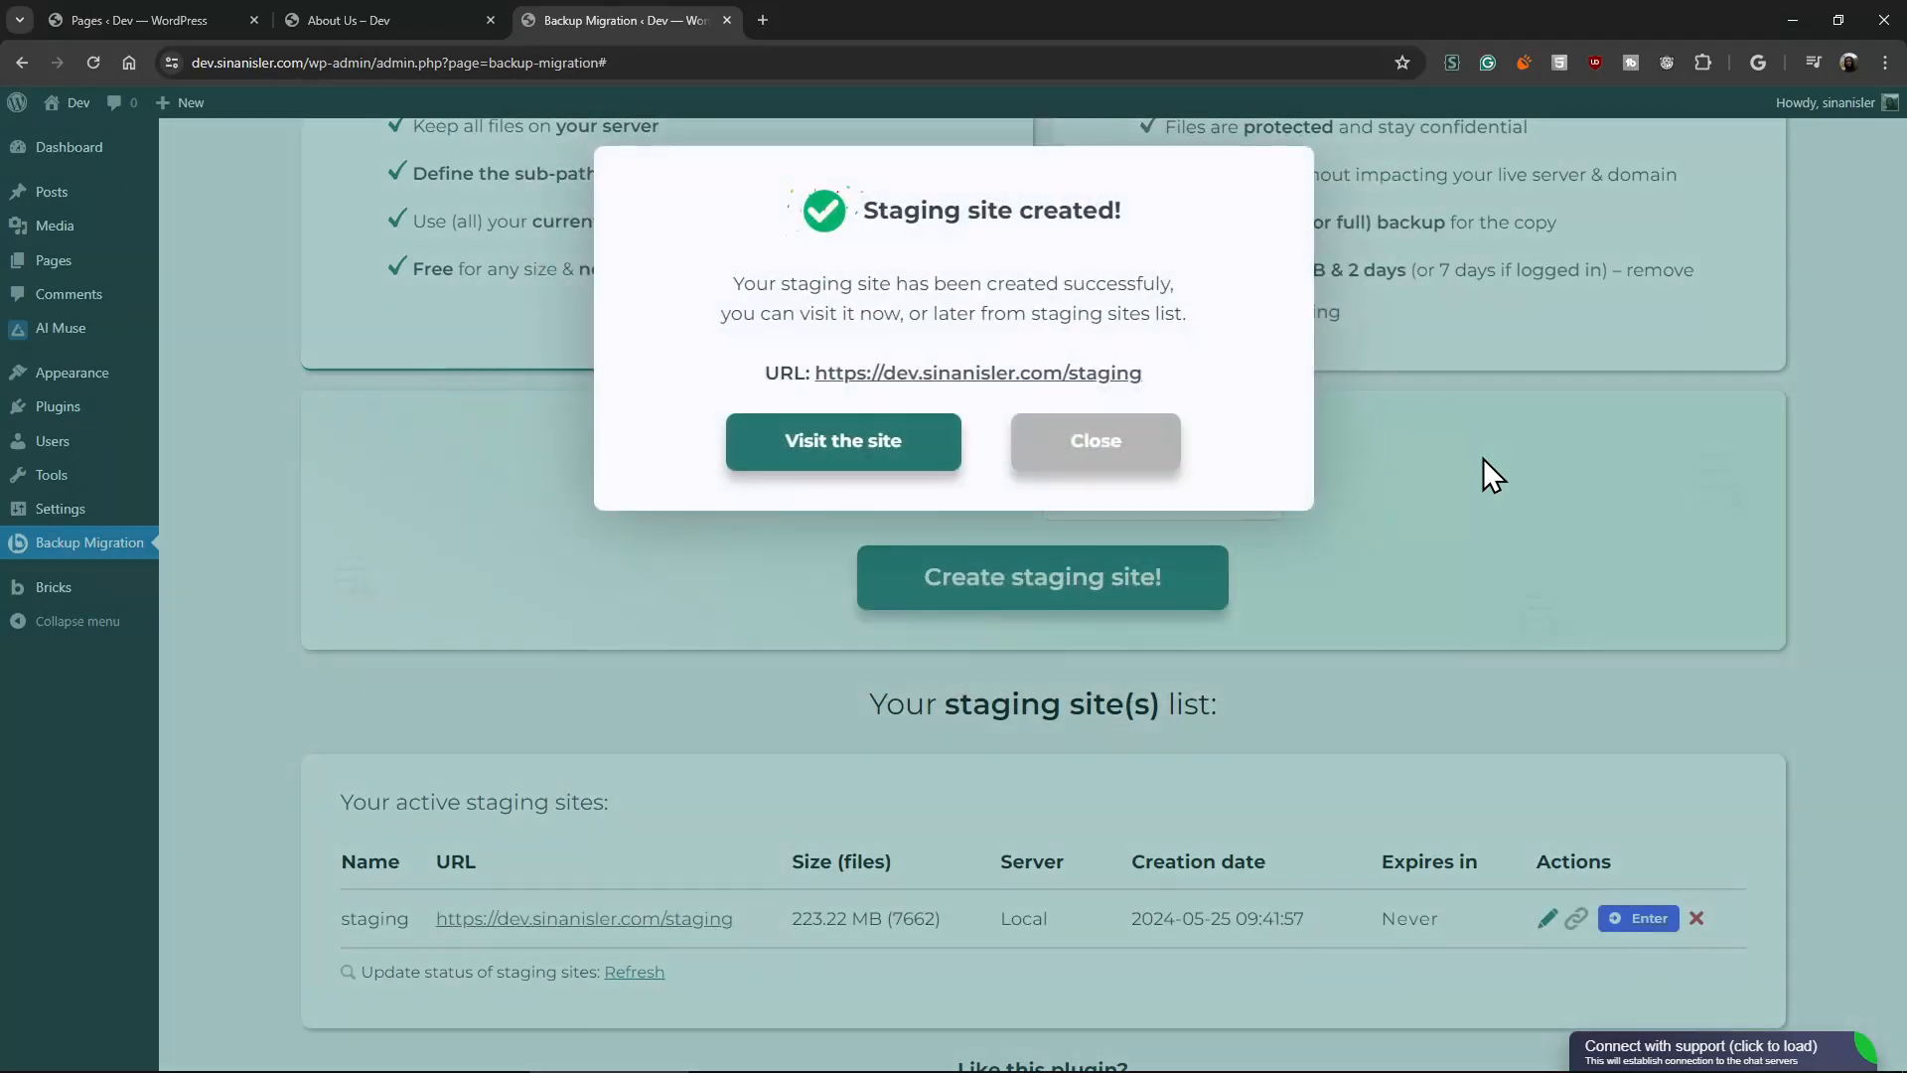
Visit the new staging site and edit its About Us page with Bricks.
left_click(866, 456)
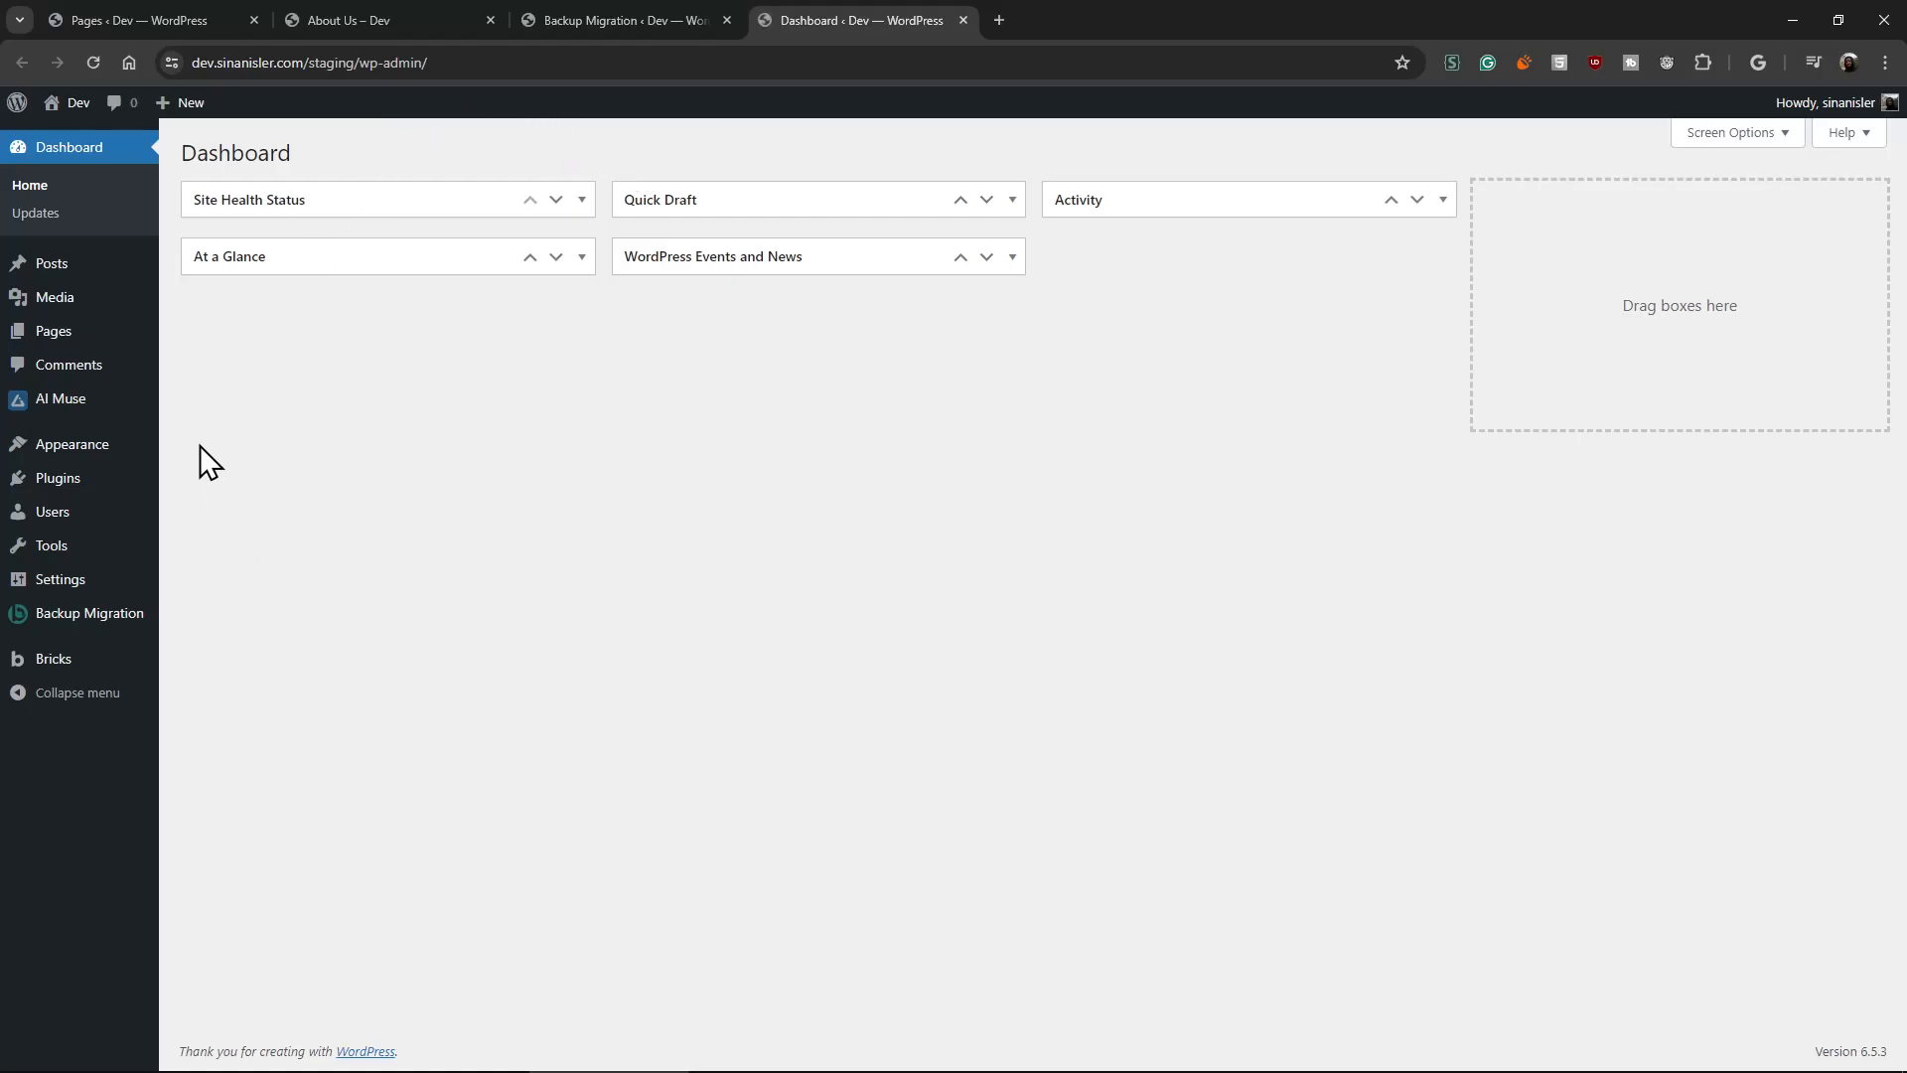
left_click(54, 331)
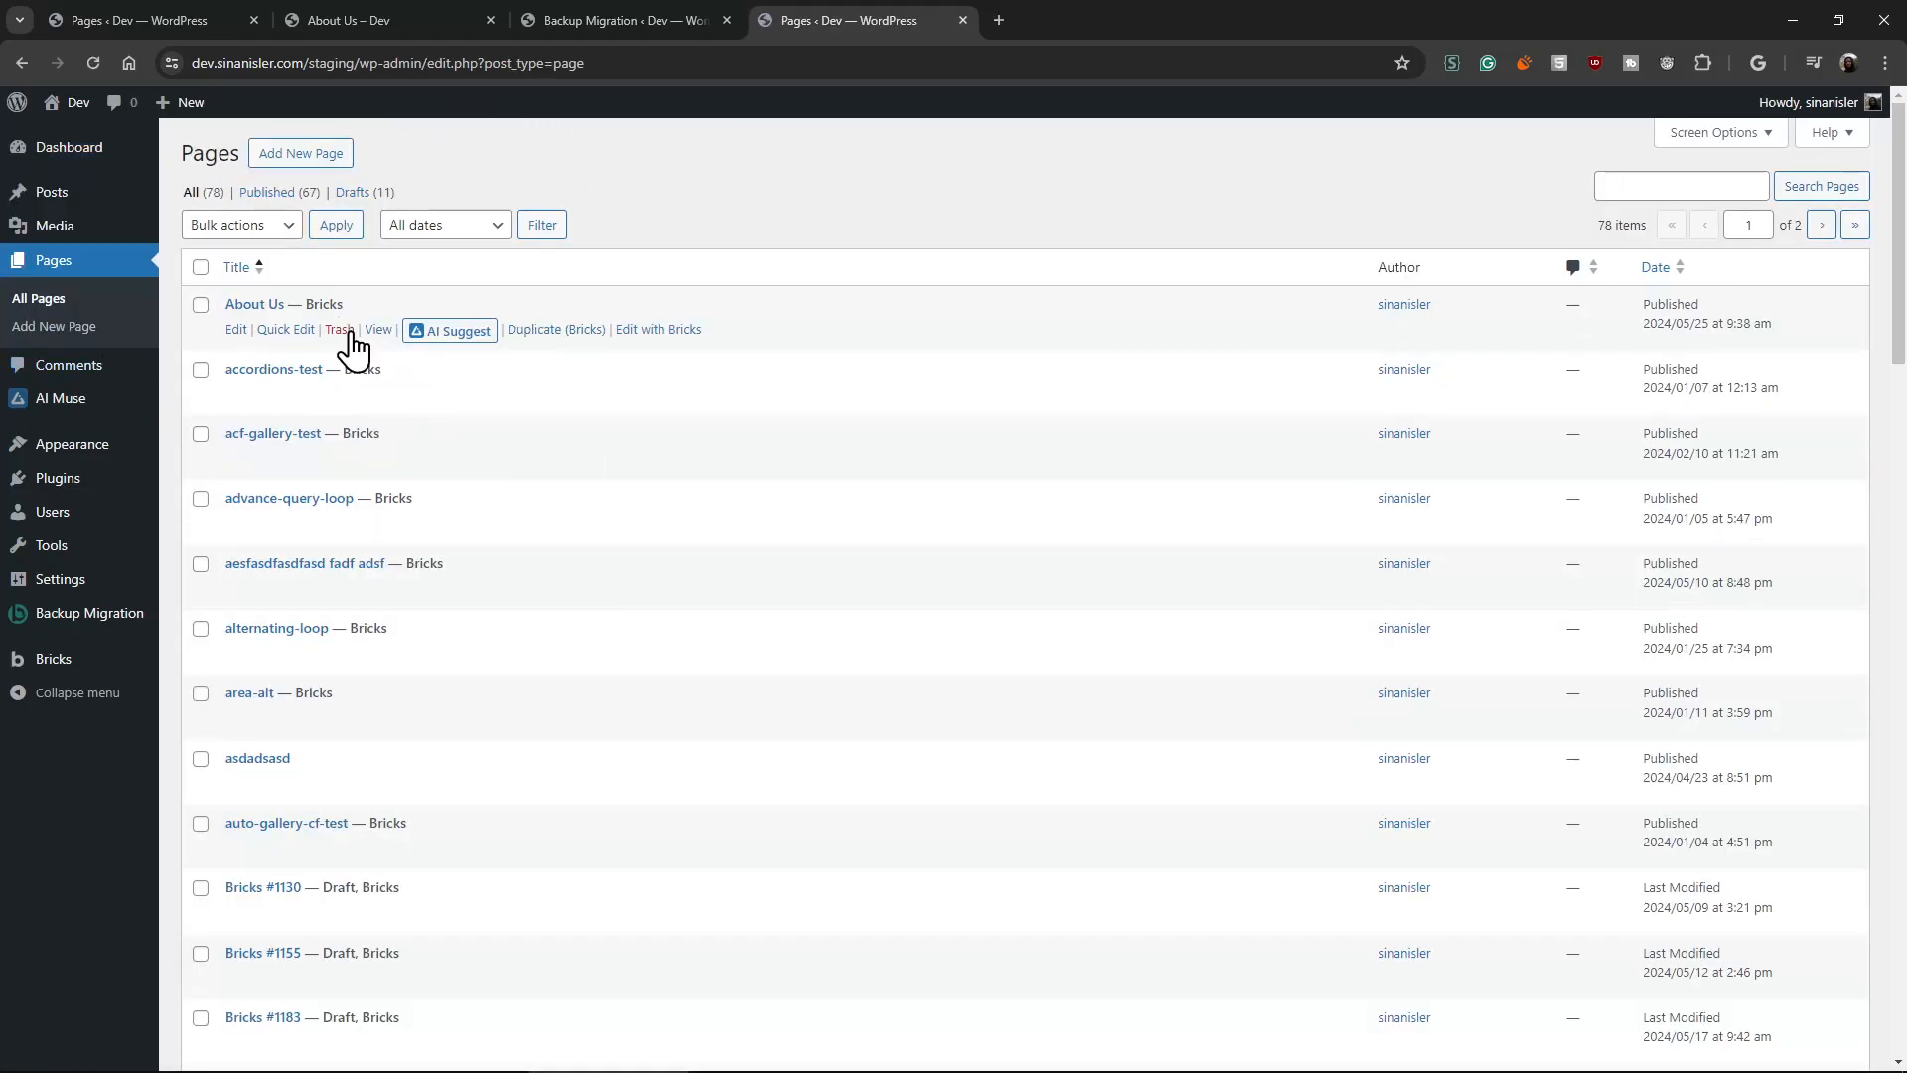
left_click(651, 331)
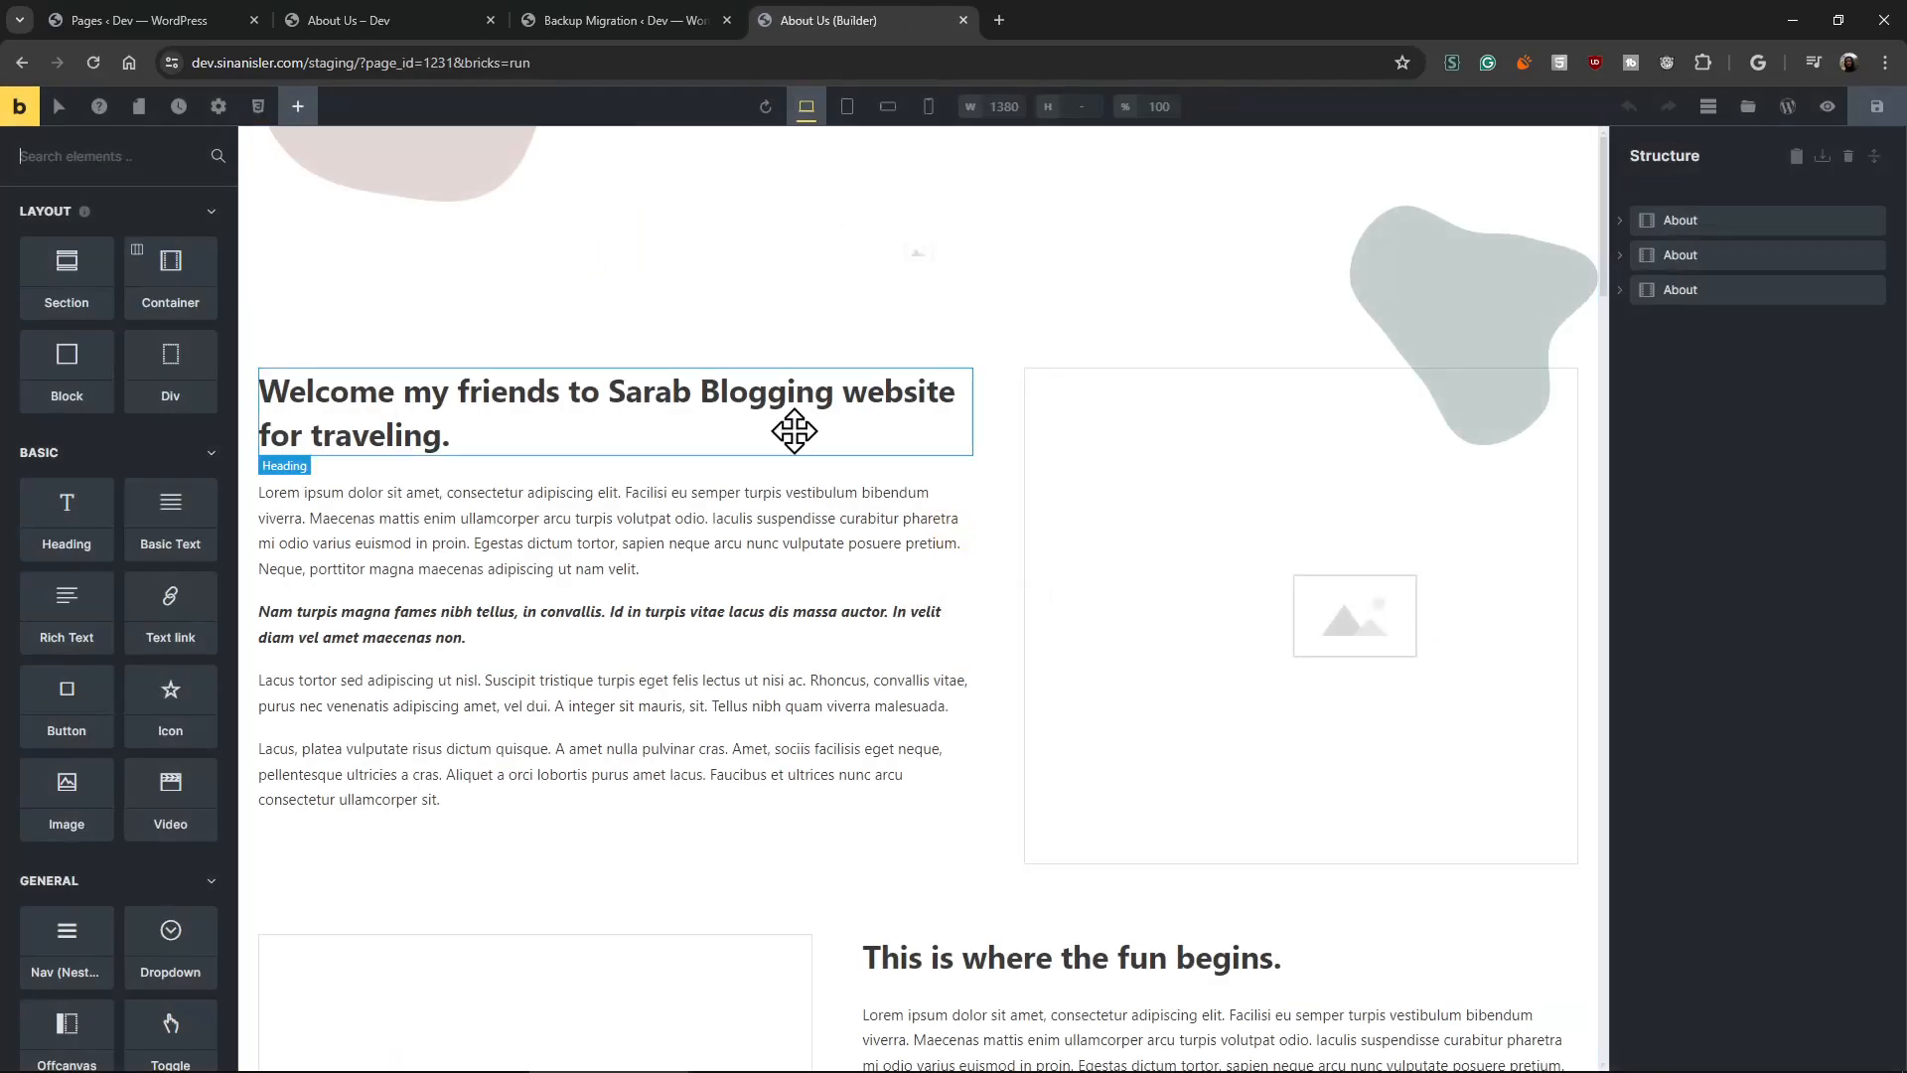
Extend the "Welcome my friends to Sarab Blogging website for traveling." heading by pasting the same sentence three more times.
left_click(787, 430)
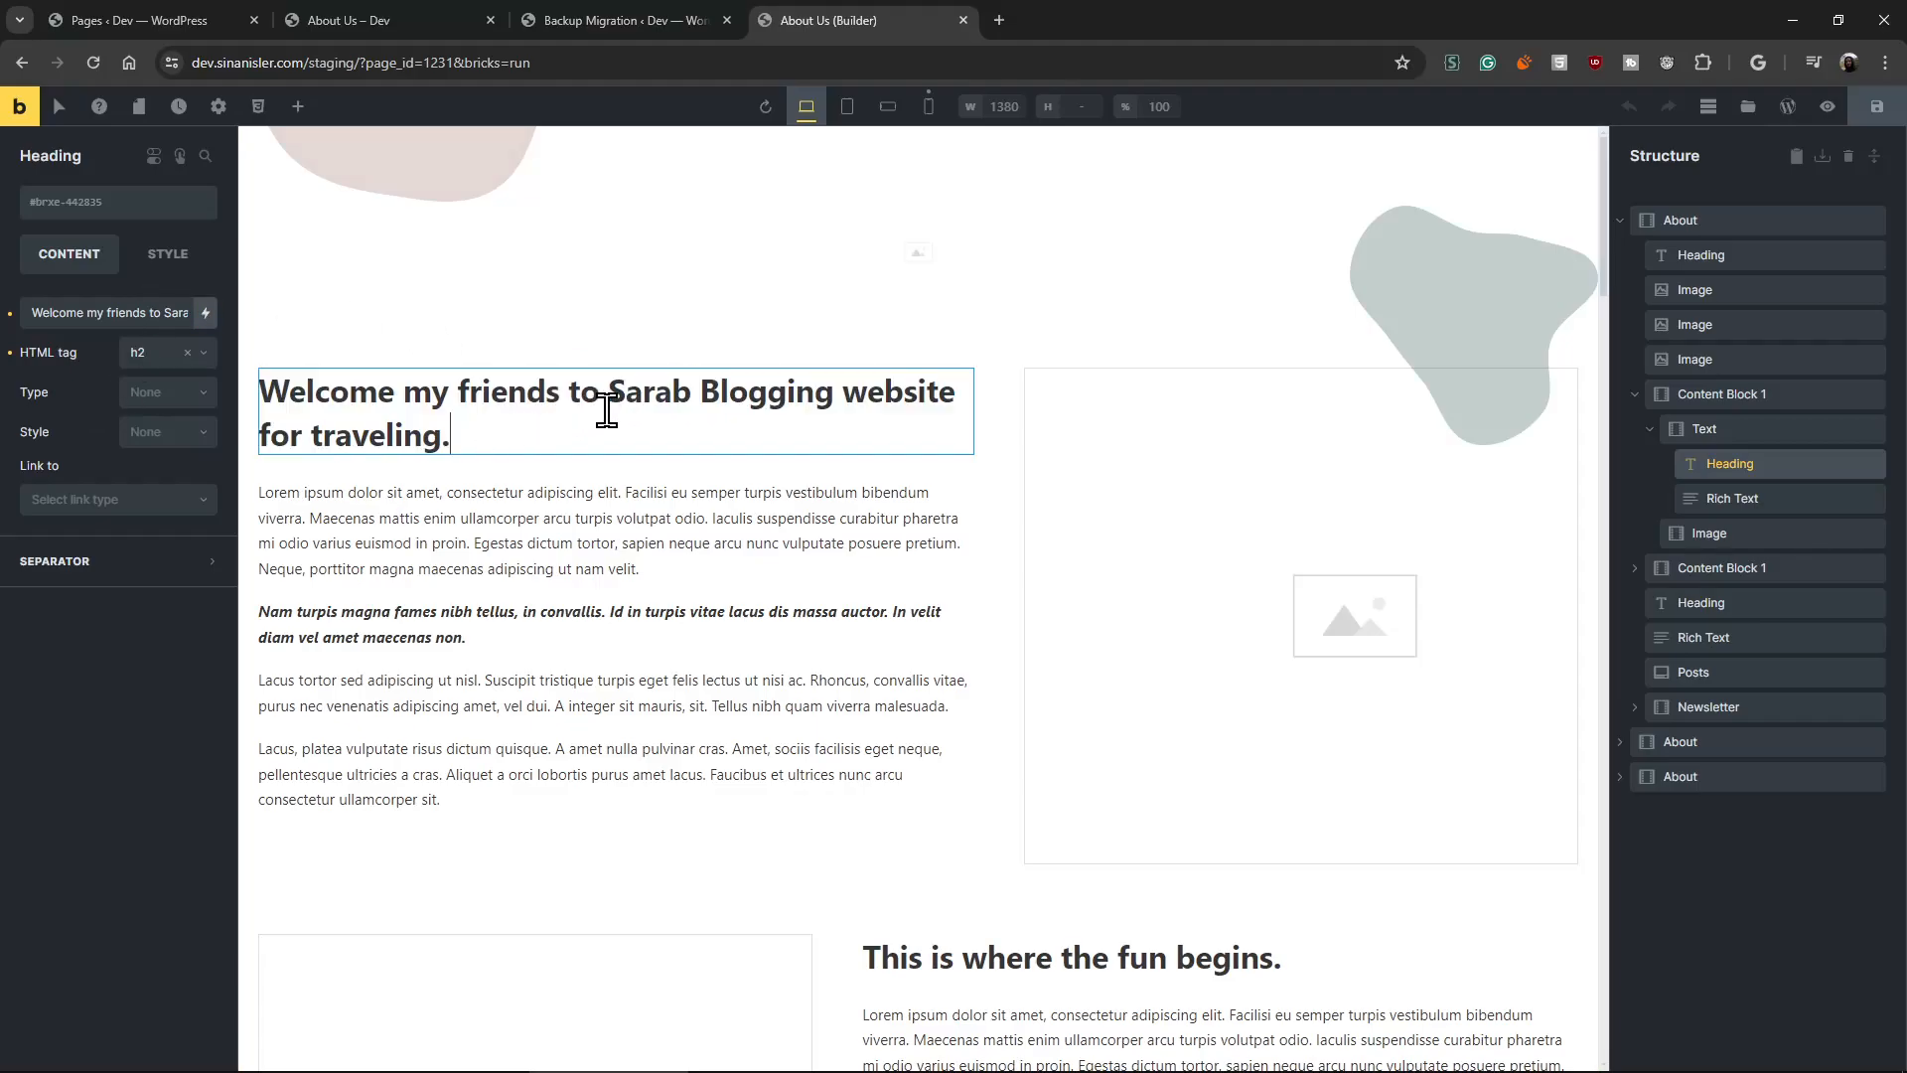
key("ctrl+v")
key("ctrl+v")
key("ctrl+v")
Fill the small image element by the About heading with the blue building photo, and delete that element.
left_click(919, 253)
left_click(109, 370)
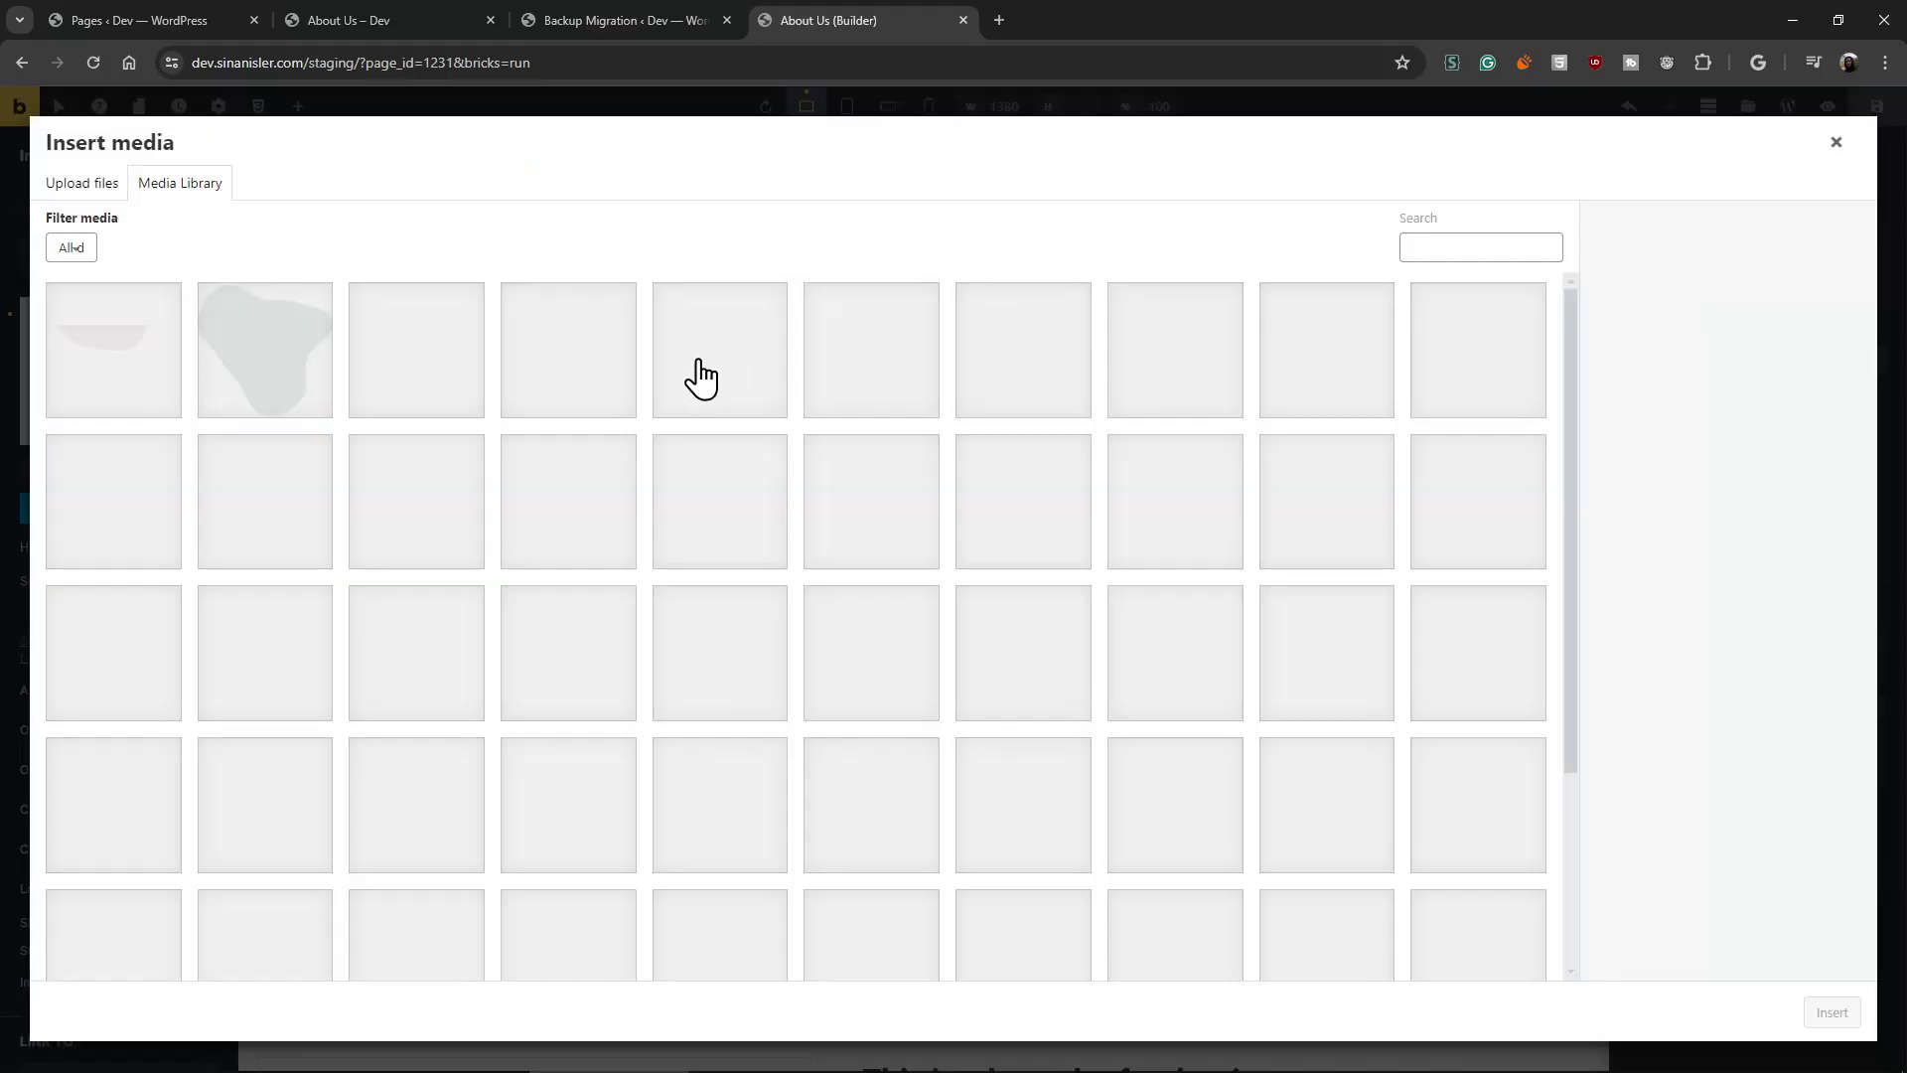
left_click(456, 378)
left_click(1831, 1009)
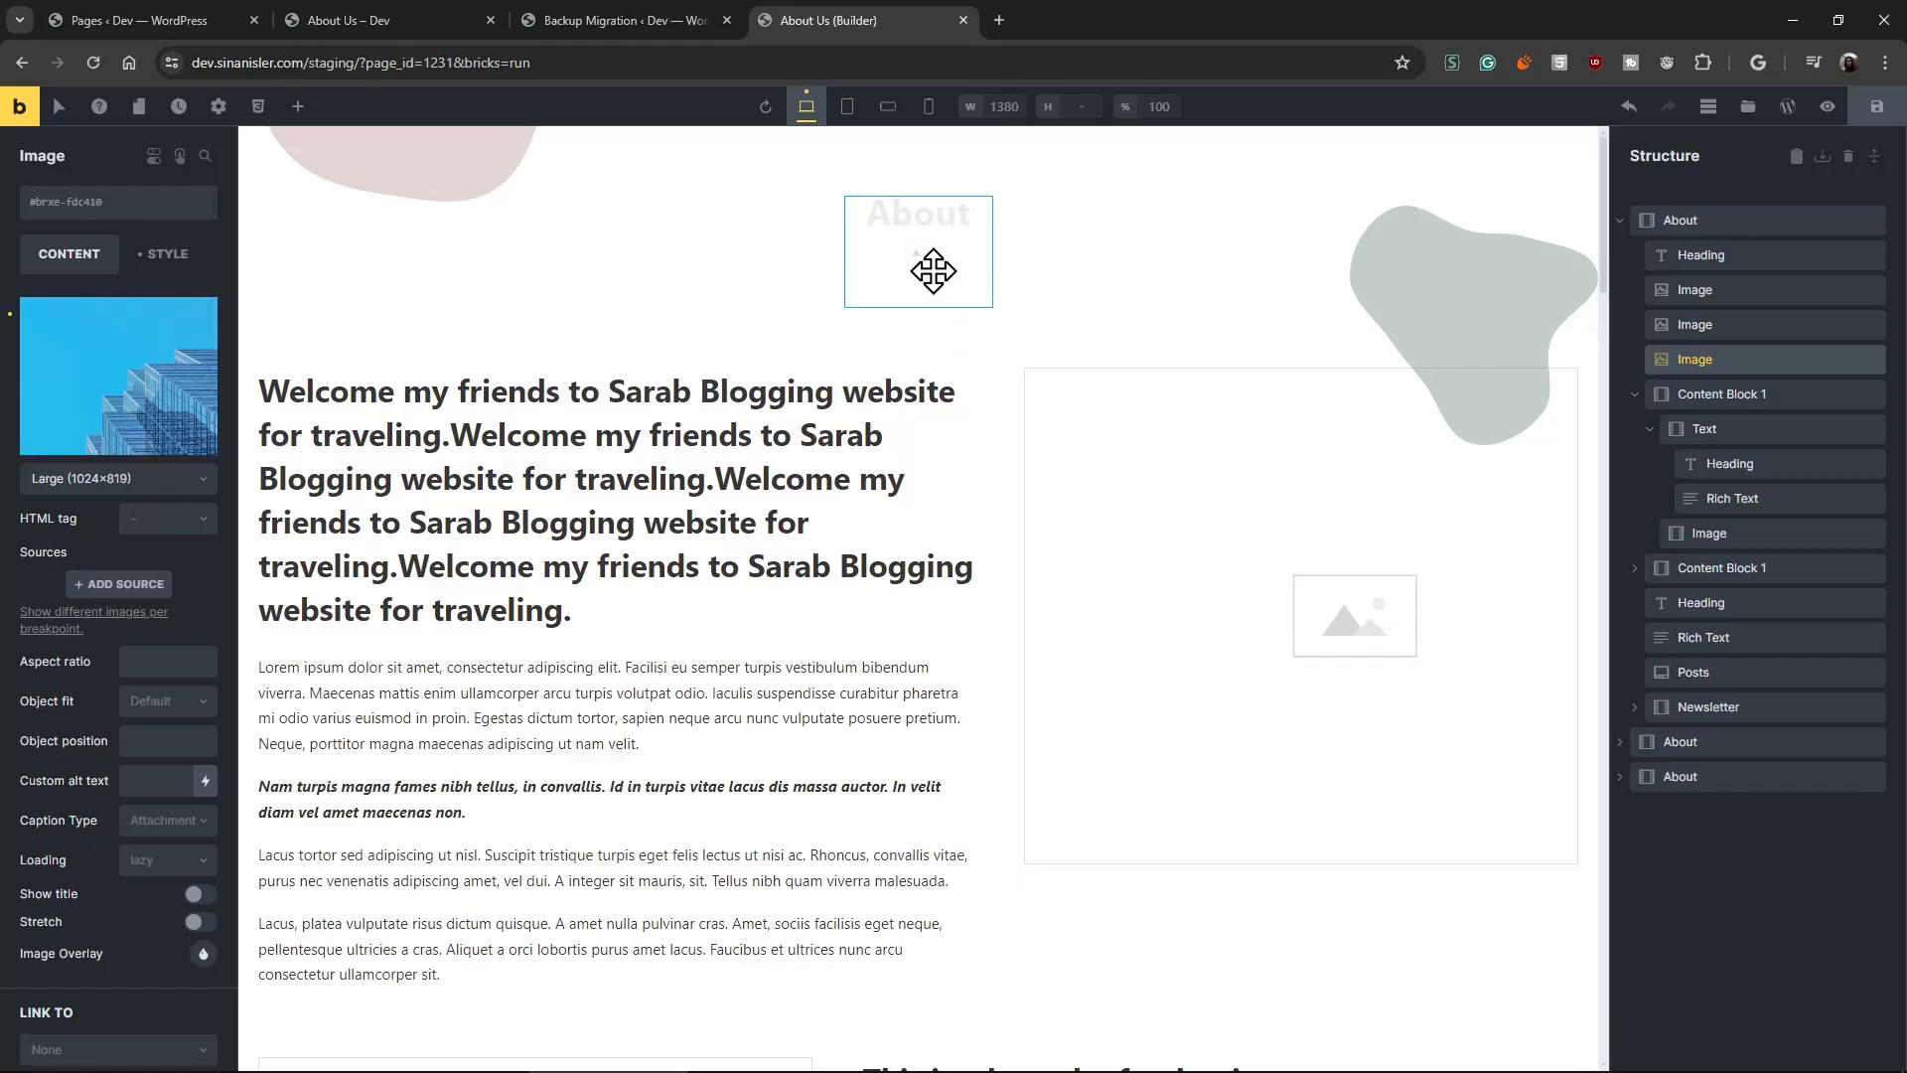
right_click(1745, 353)
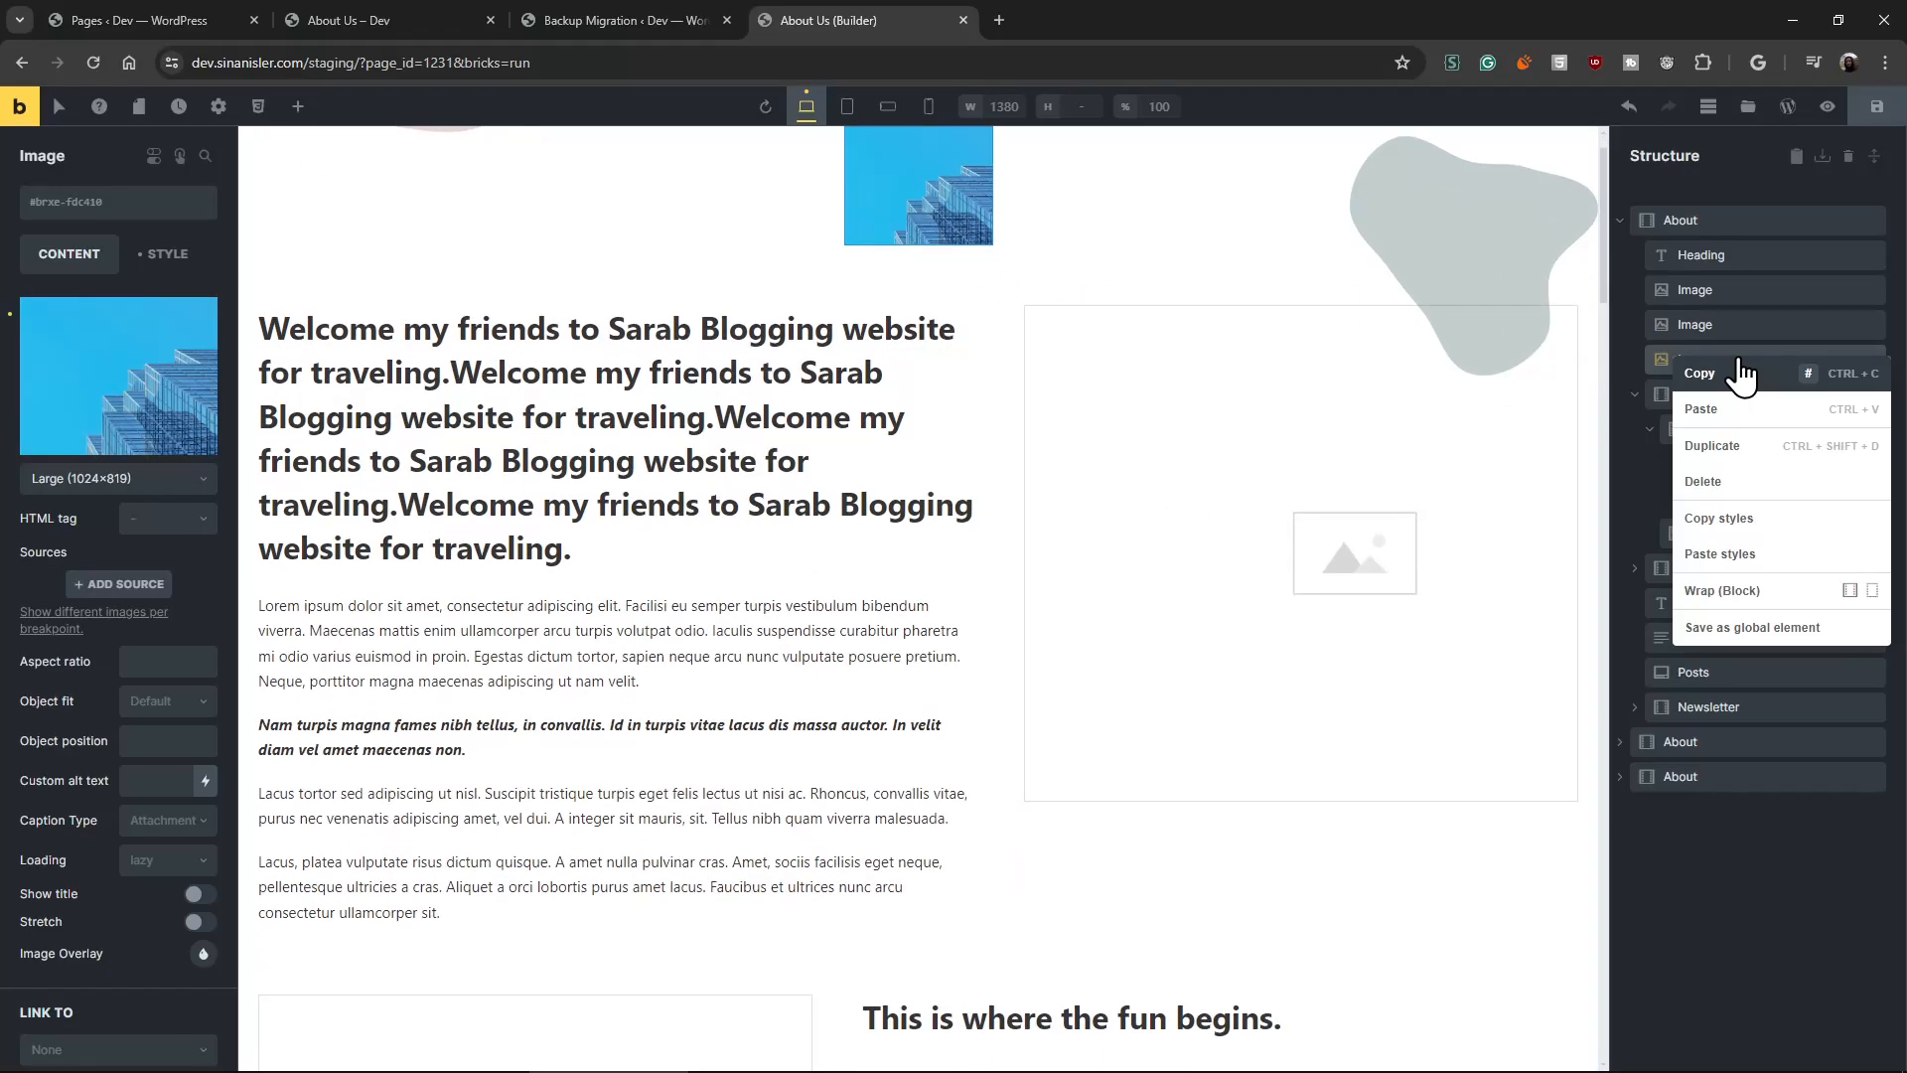
left_click(1748, 482)
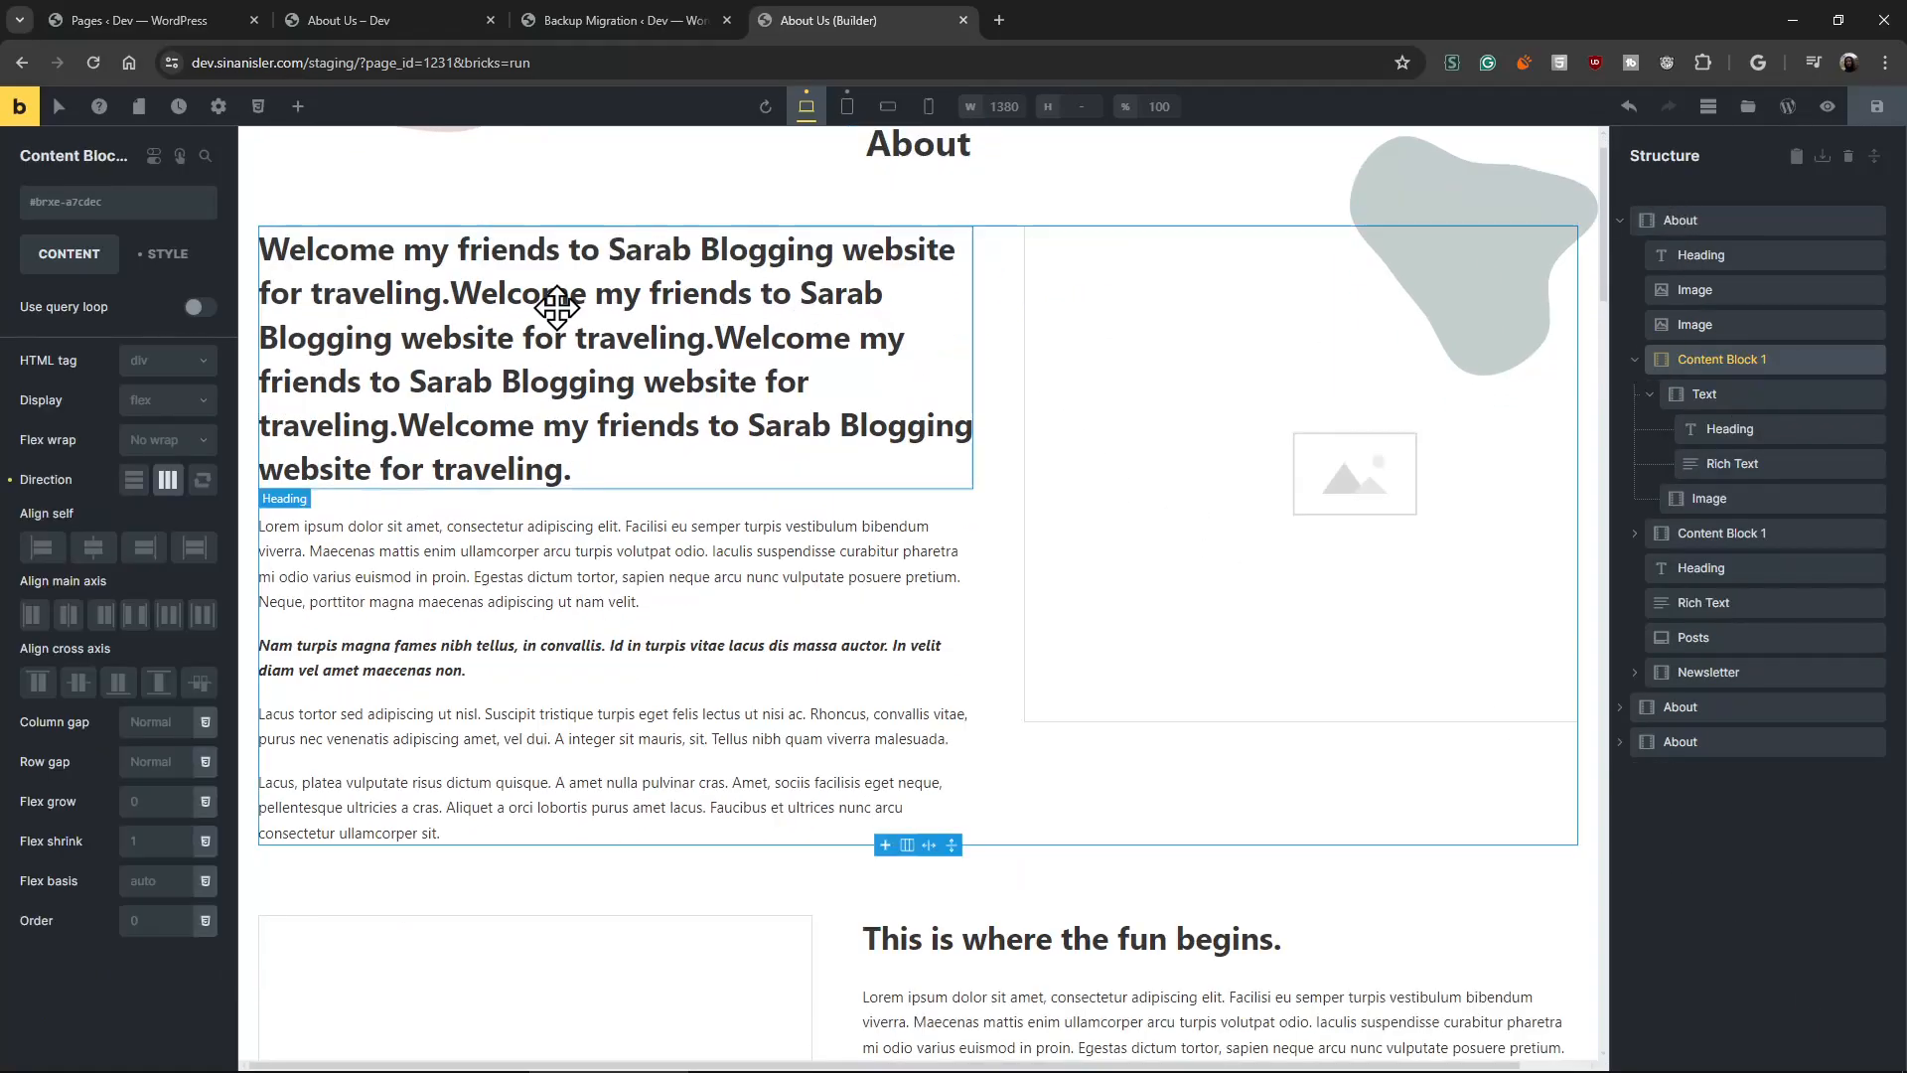
Add a new Section to the page and move it above the first About block in the structure.
left_click(298, 106)
left_click(56, 296)
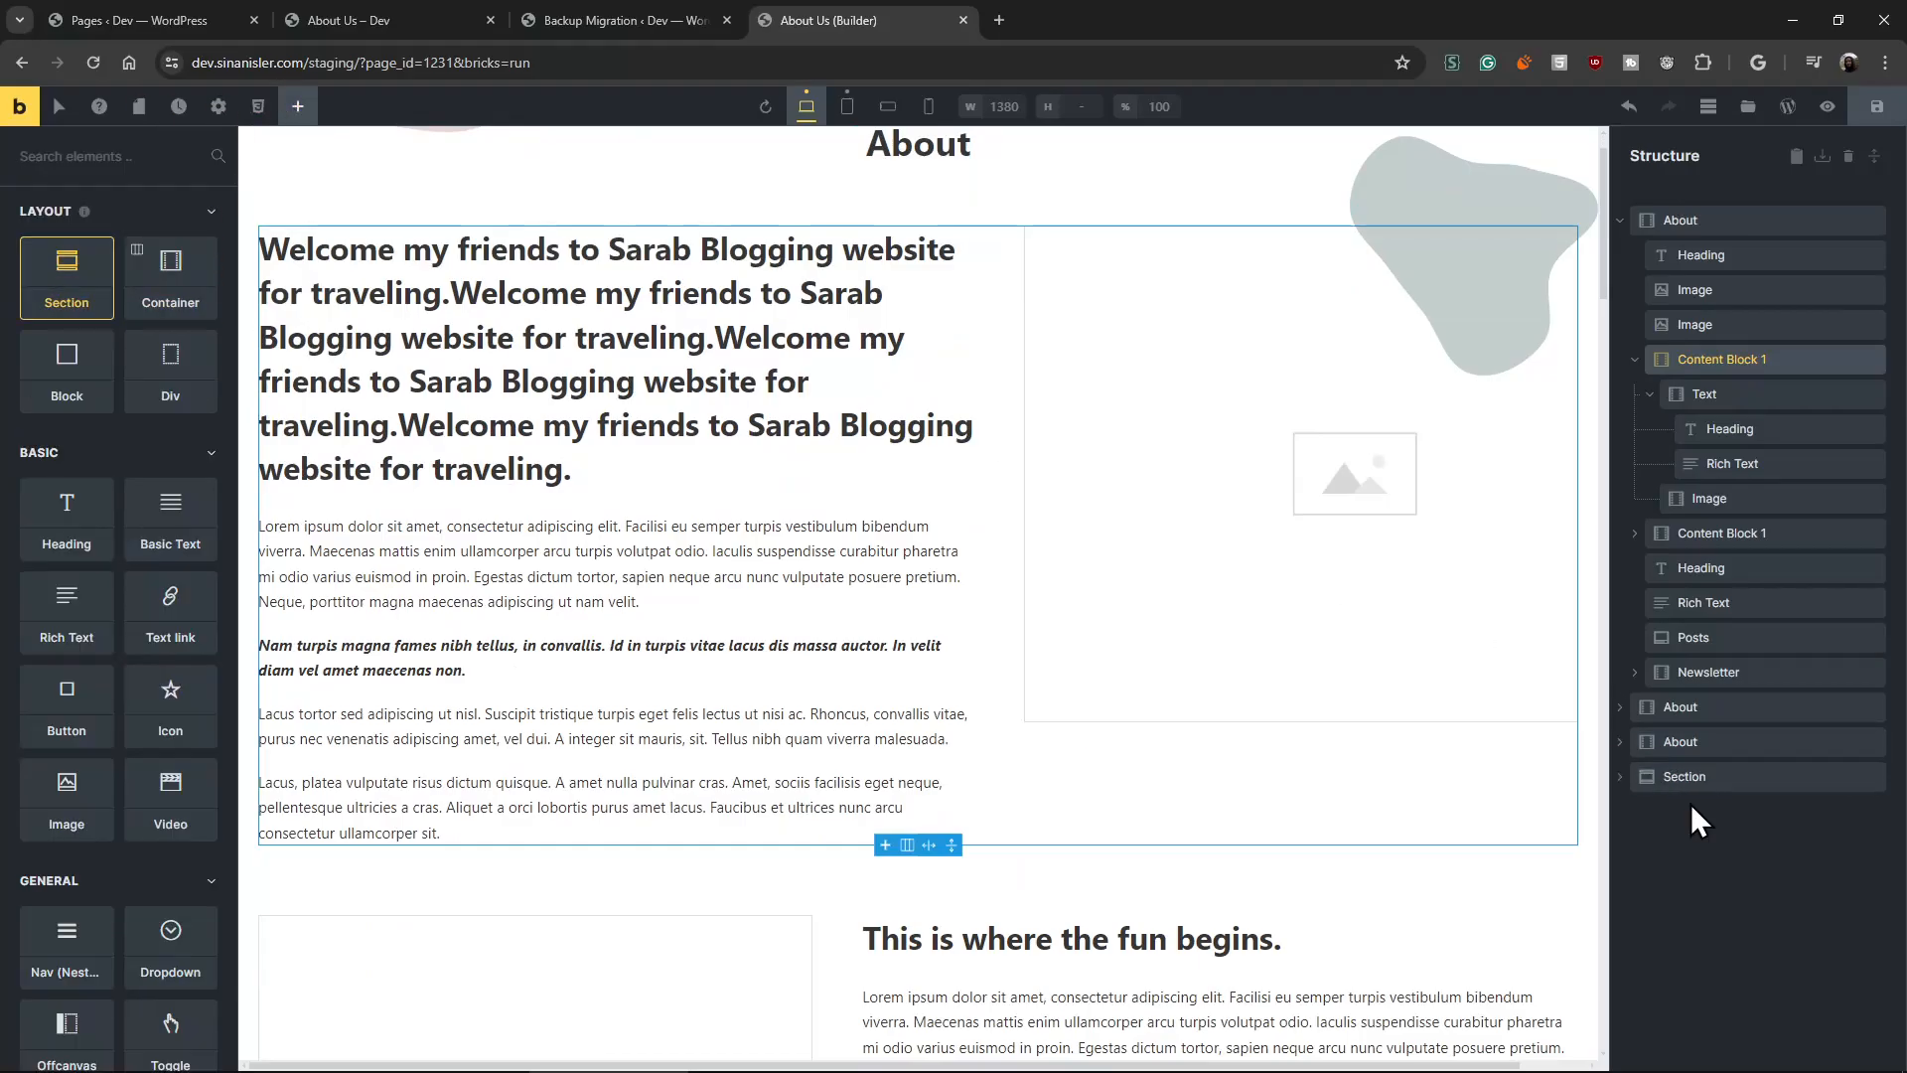
left_click_drag(1689, 779, 1660, 193)
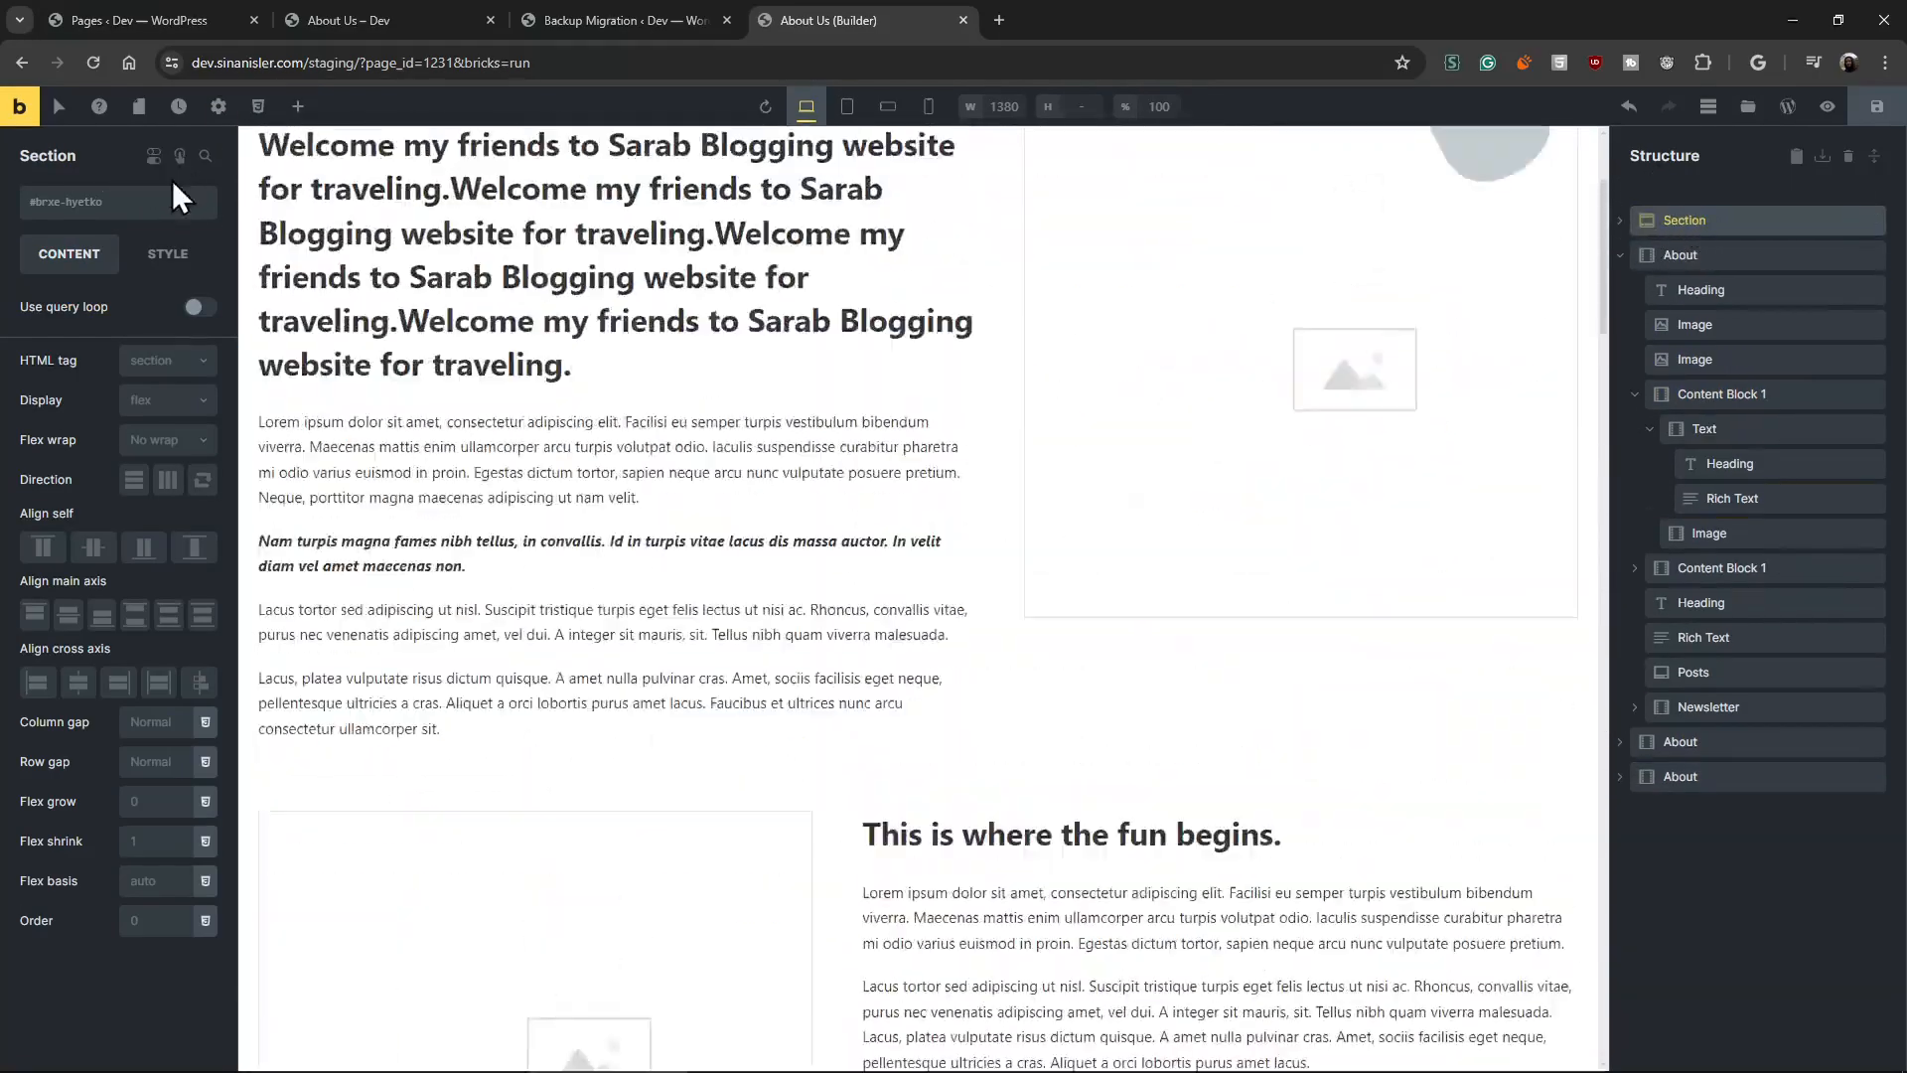
Set the blue building photo from the media library as the new section's background image.
left_click(168, 253)
left_click(99, 415)
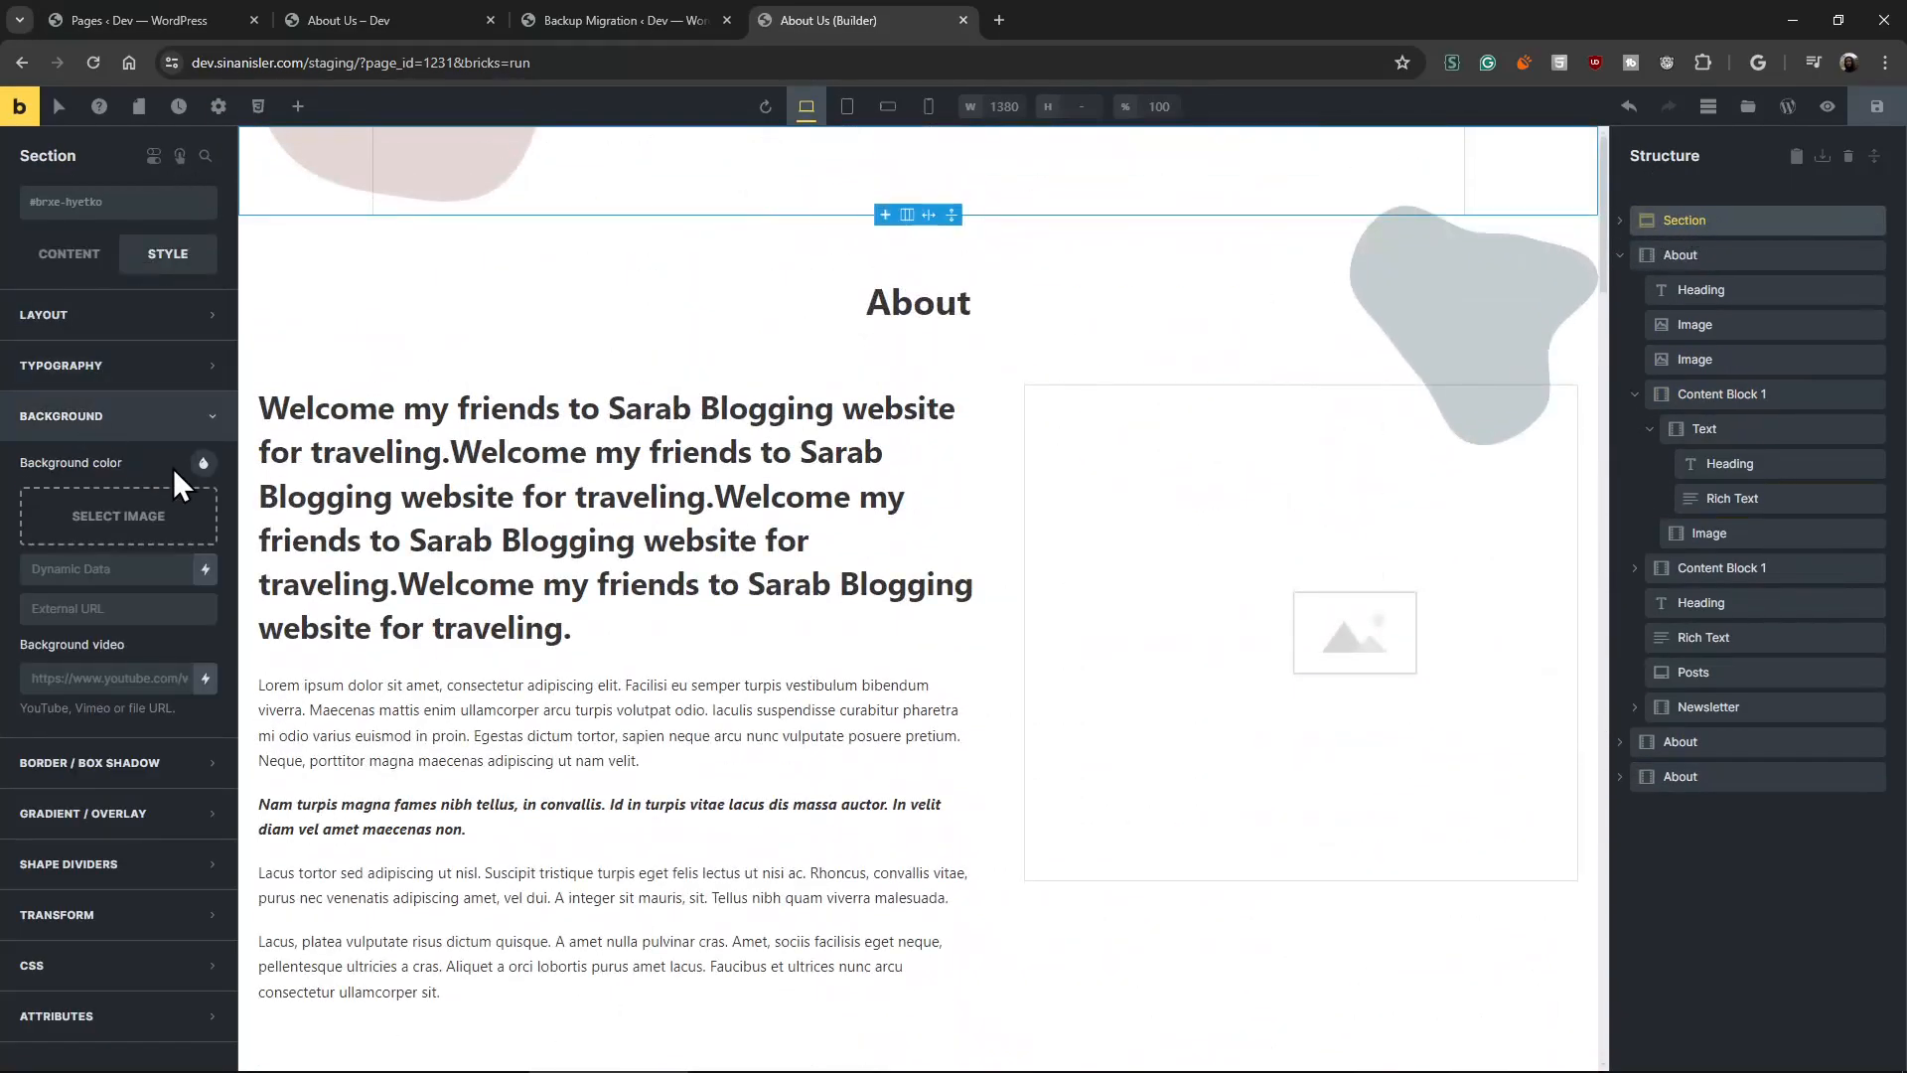
left_click(179, 527)
left_click(457, 402)
left_click(1833, 1031)
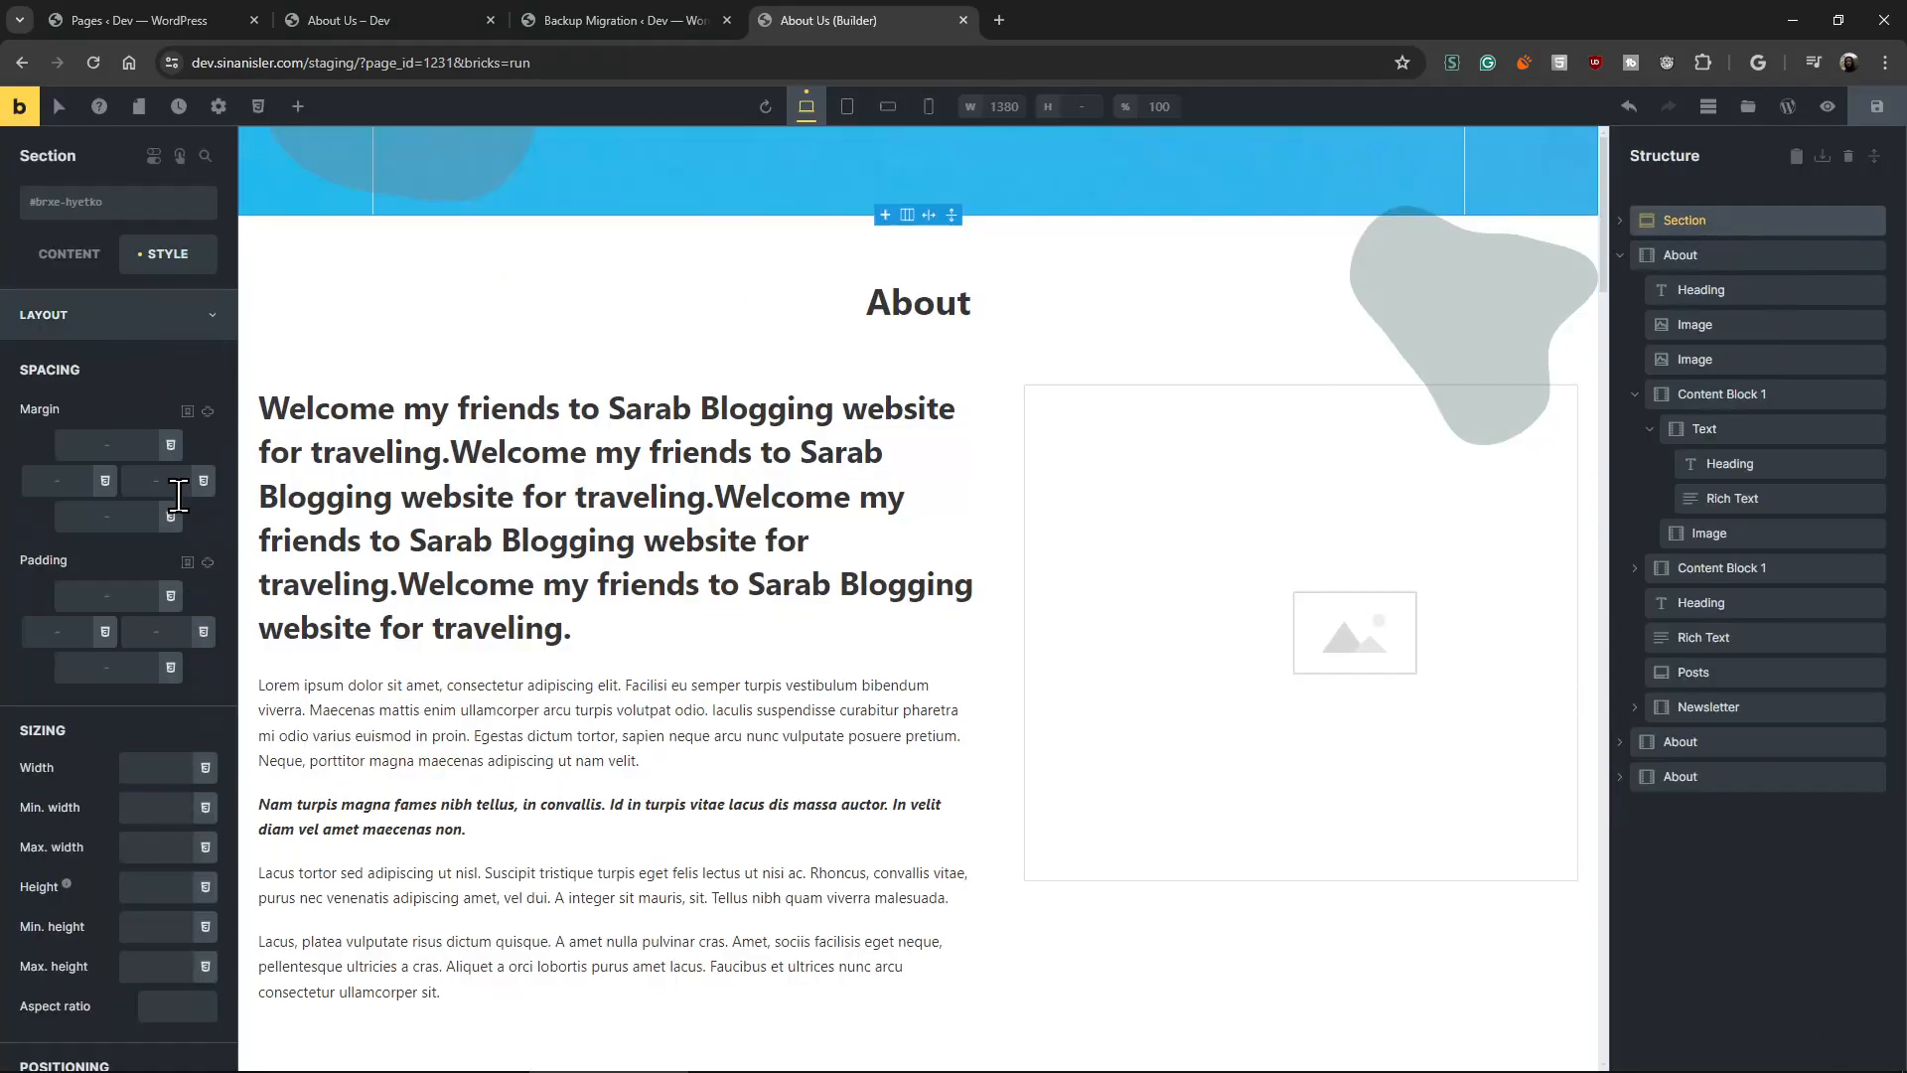
Set the new section's height to 550 and save the page.
left_click(170, 876)
type("550")
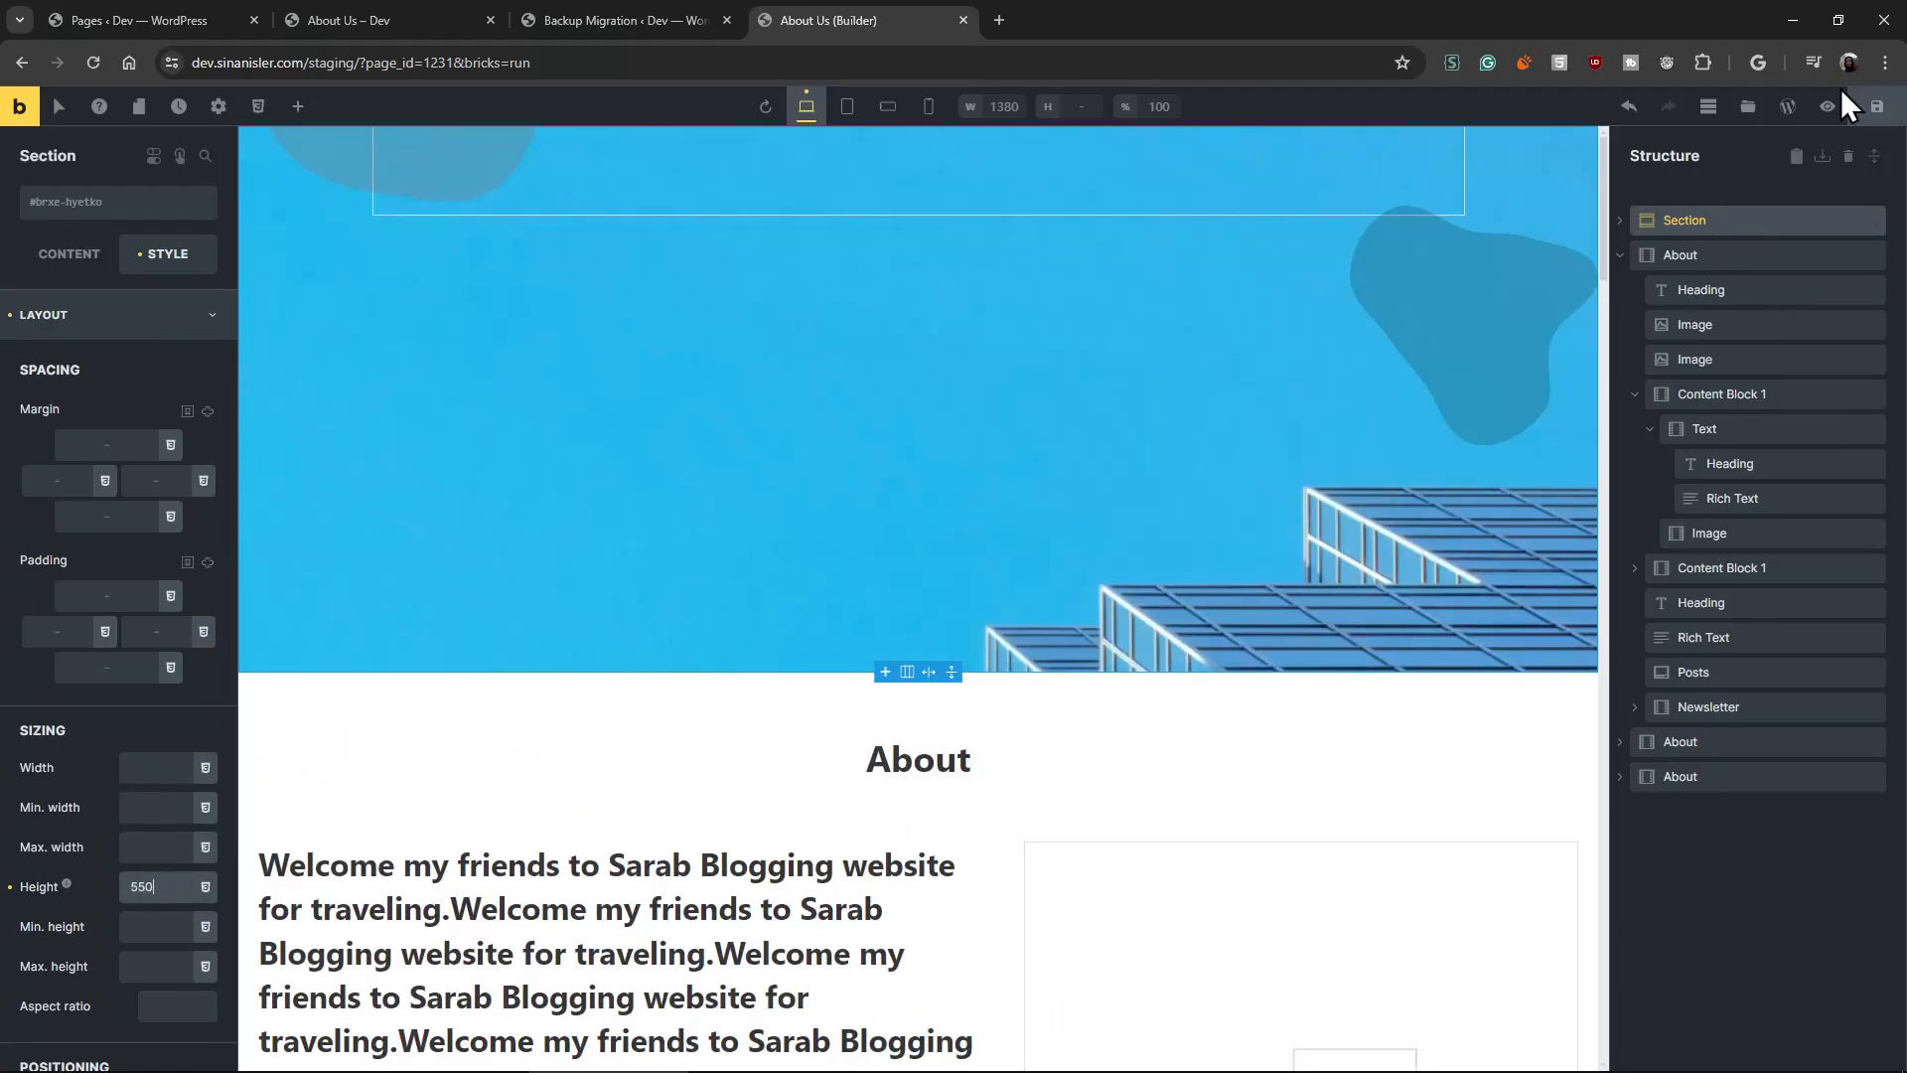
left_click(1877, 112)
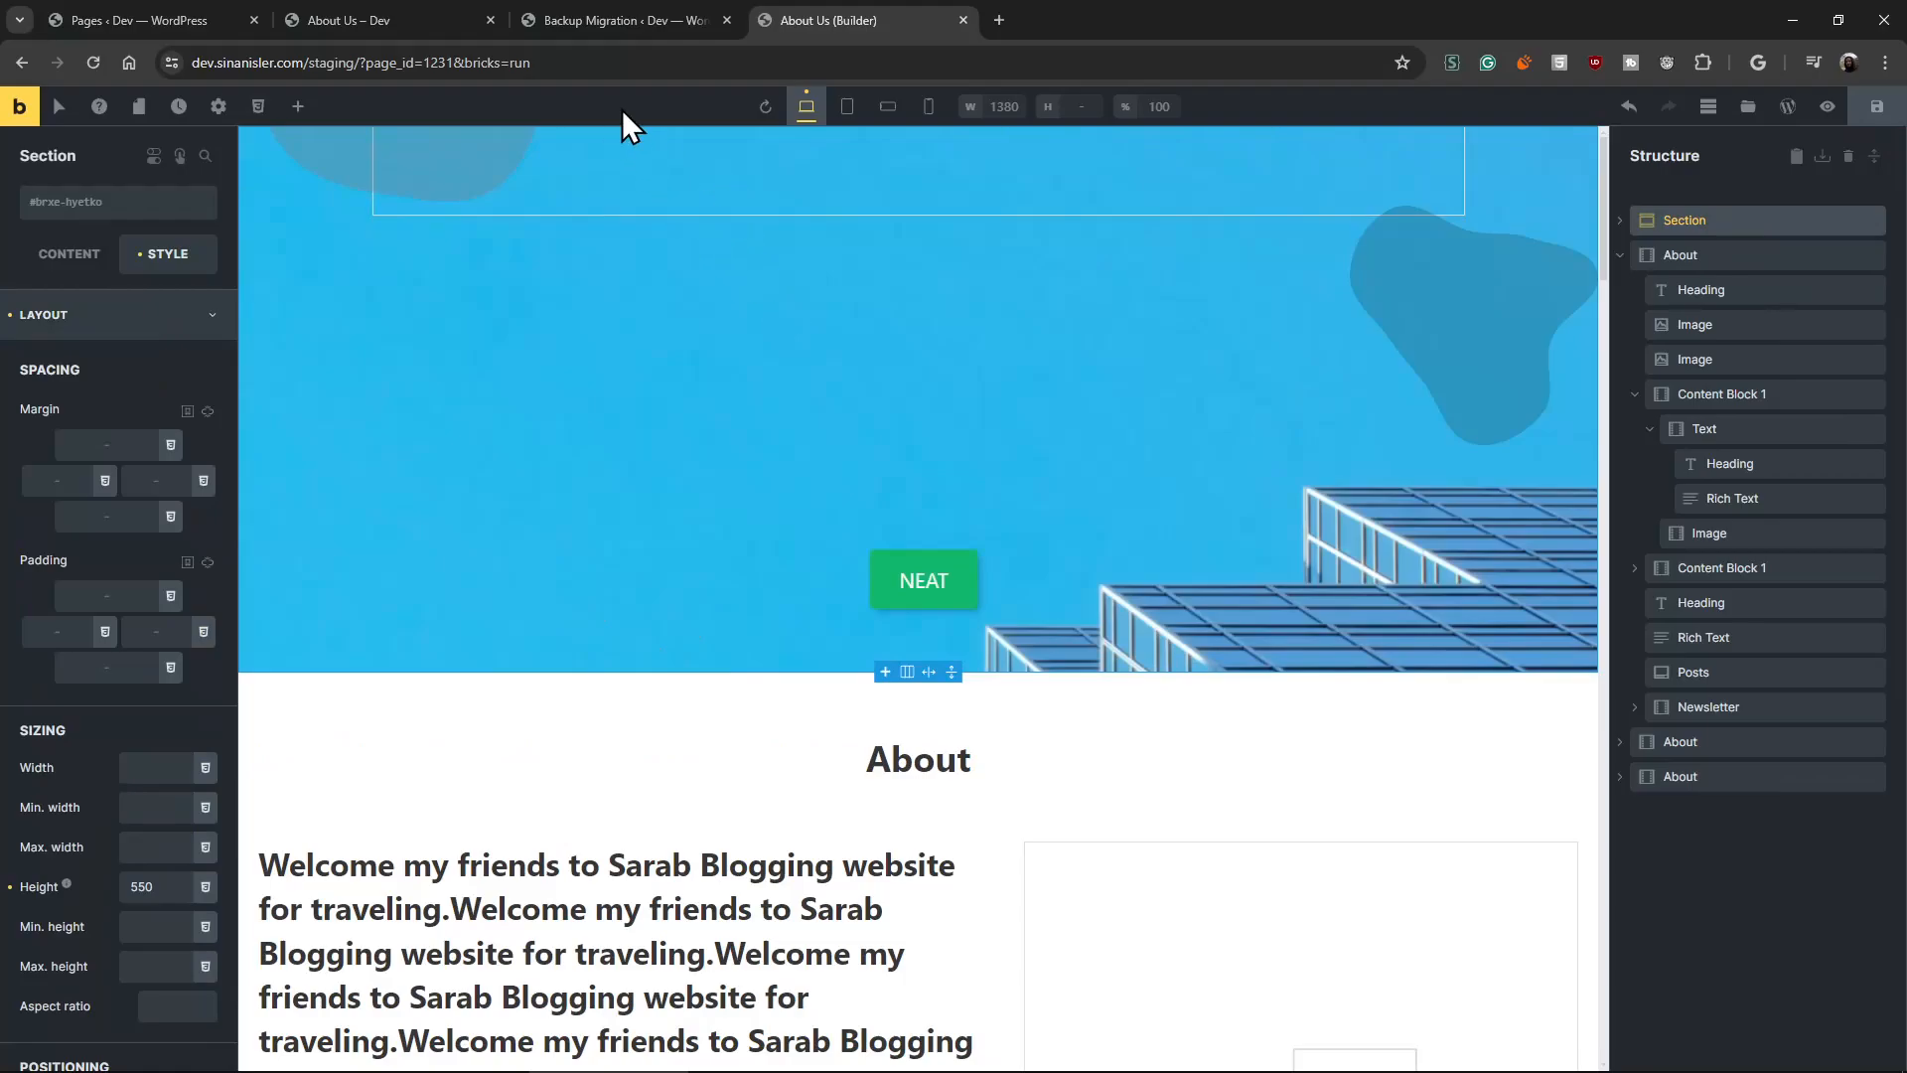
Open Backup Migration in the staging site's admin, check its saved backups, and return to backup creation.
left_click(670, 24)
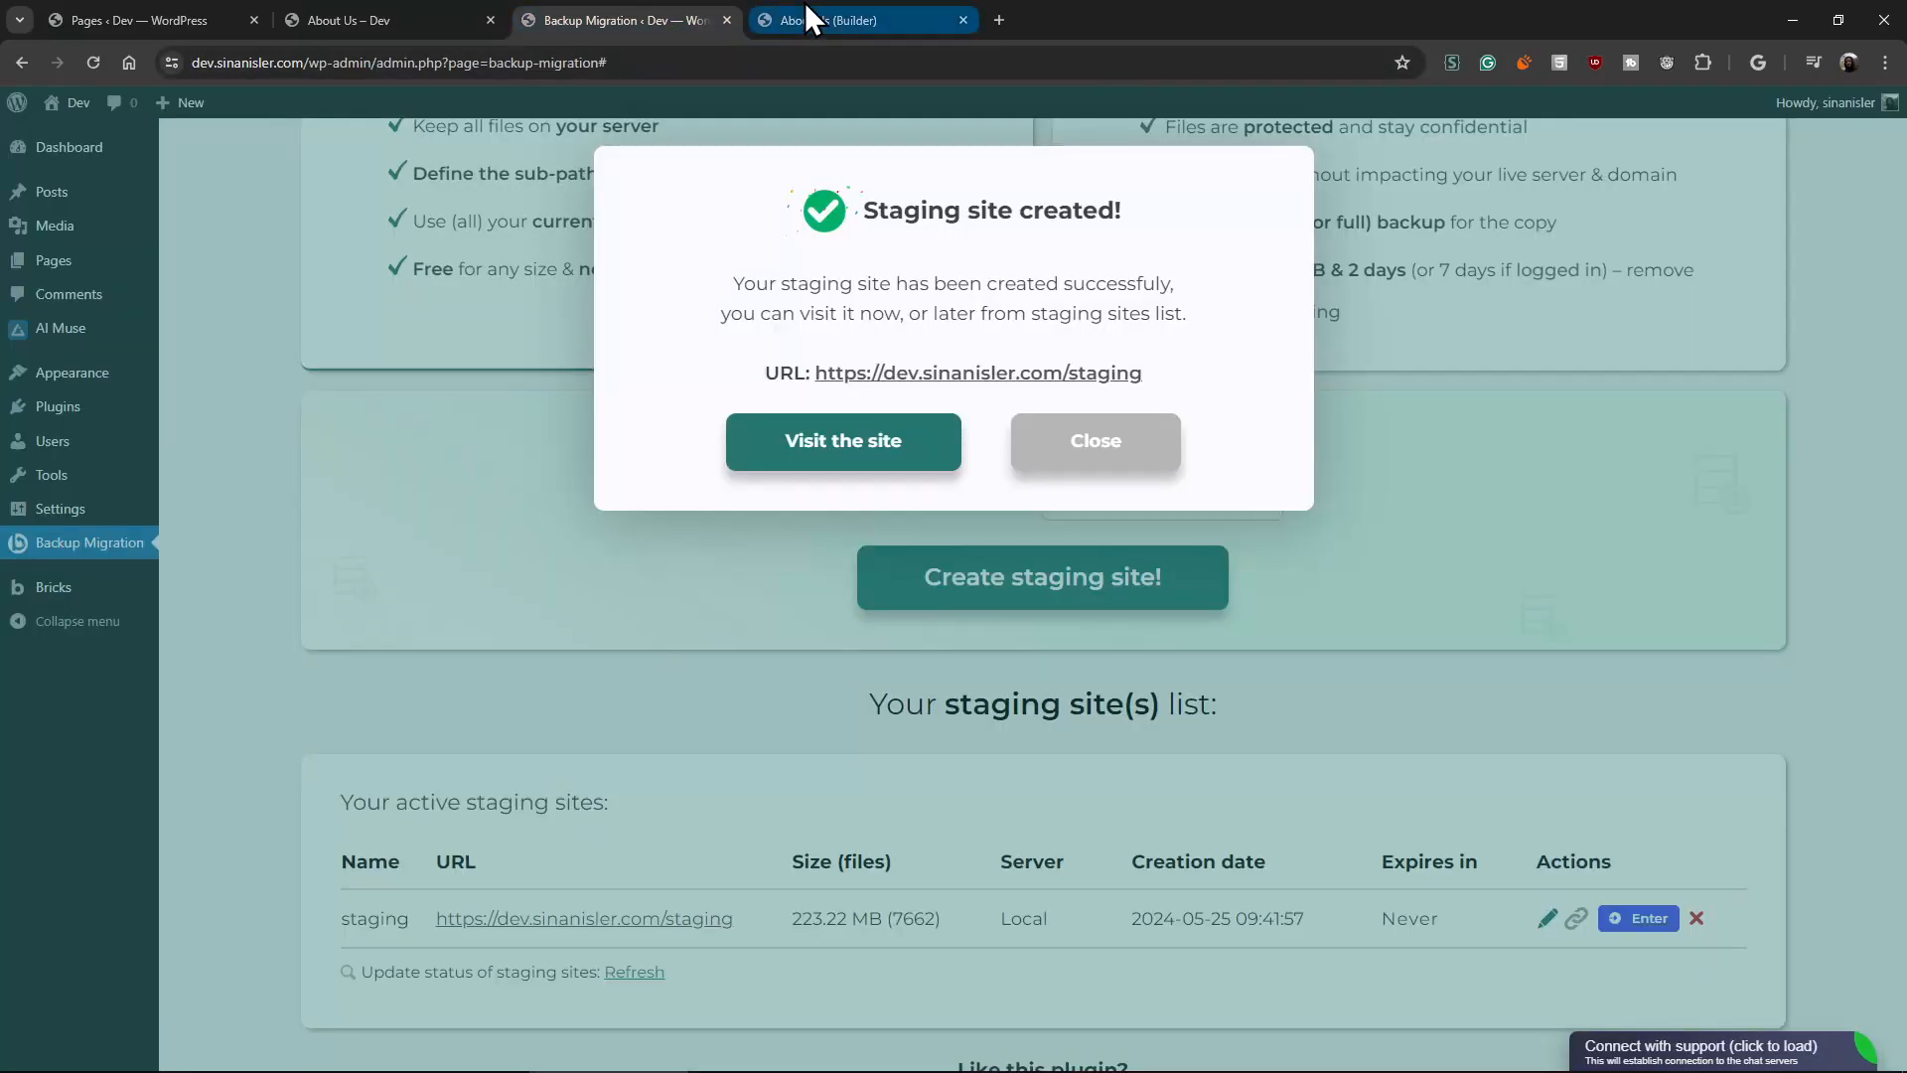
mouse_move(820, 27)
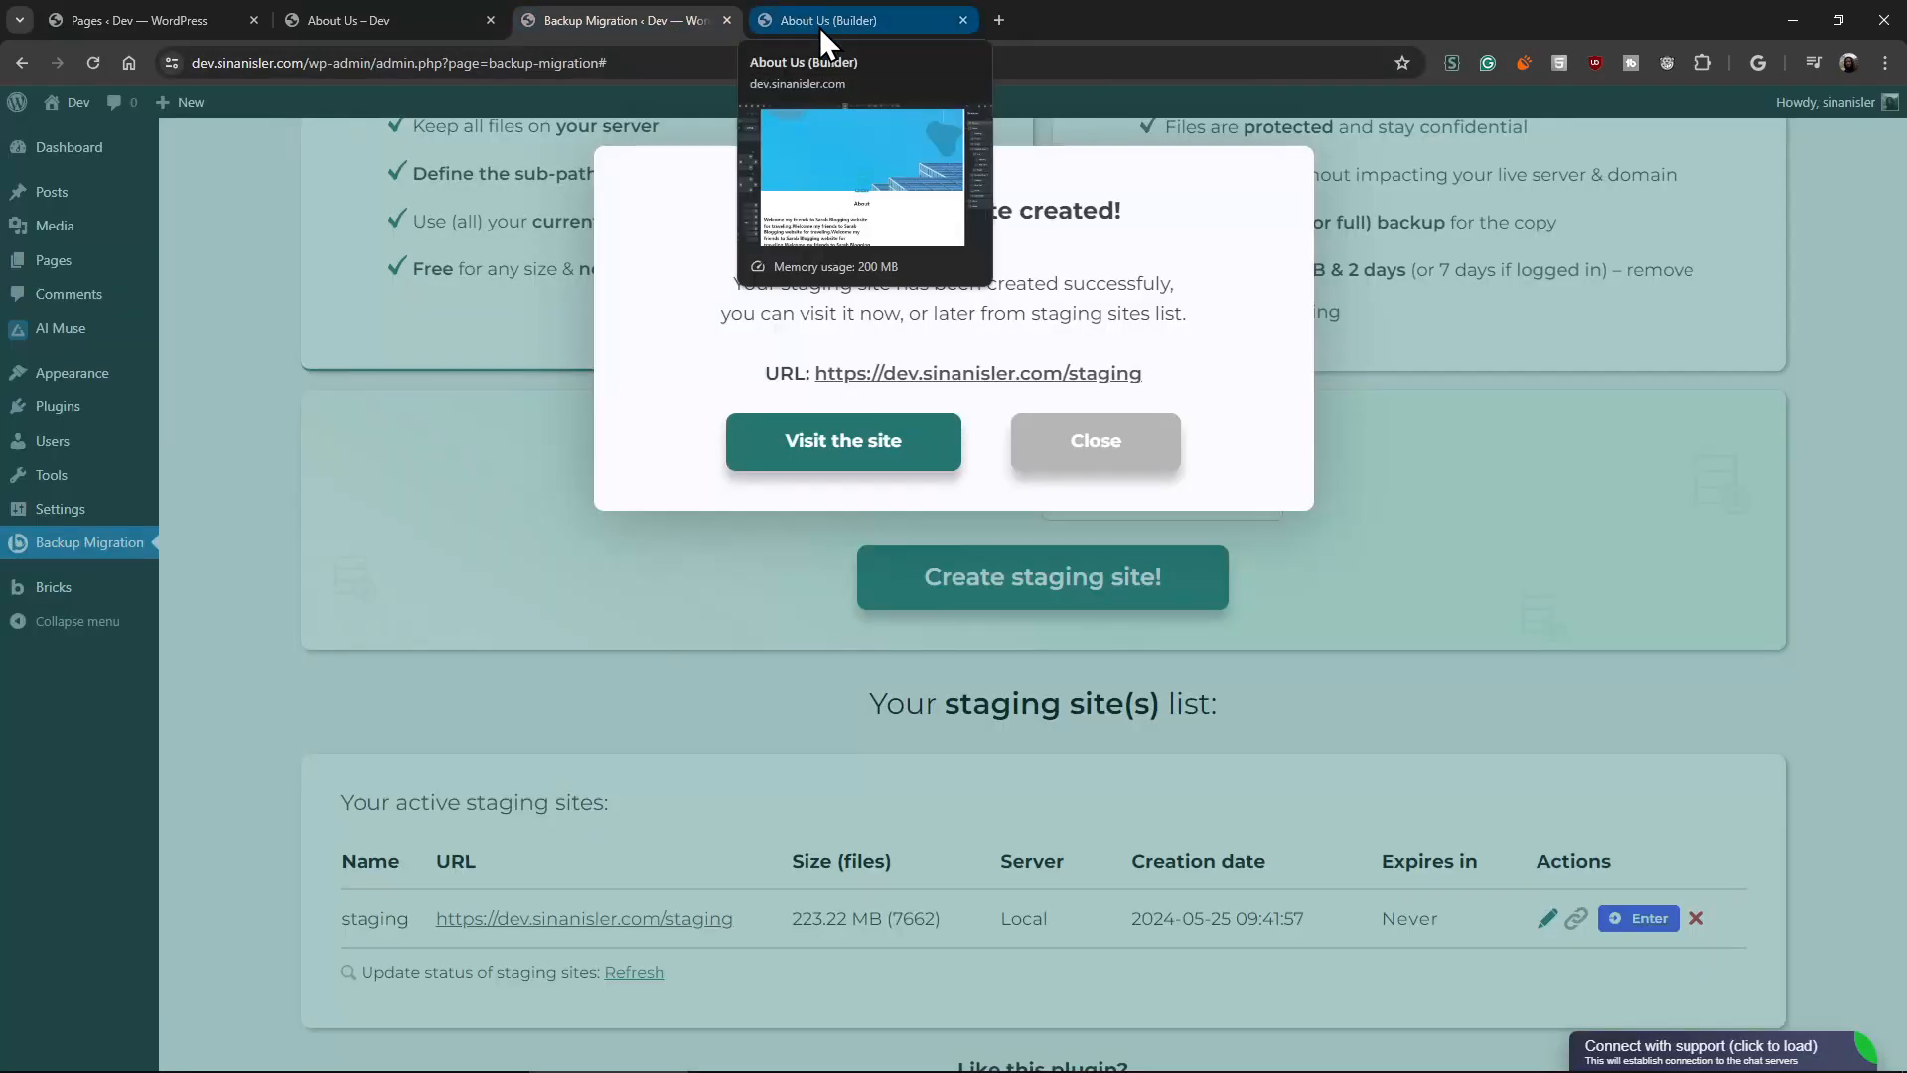
left_click(819, 27)
left_click(21, 63)
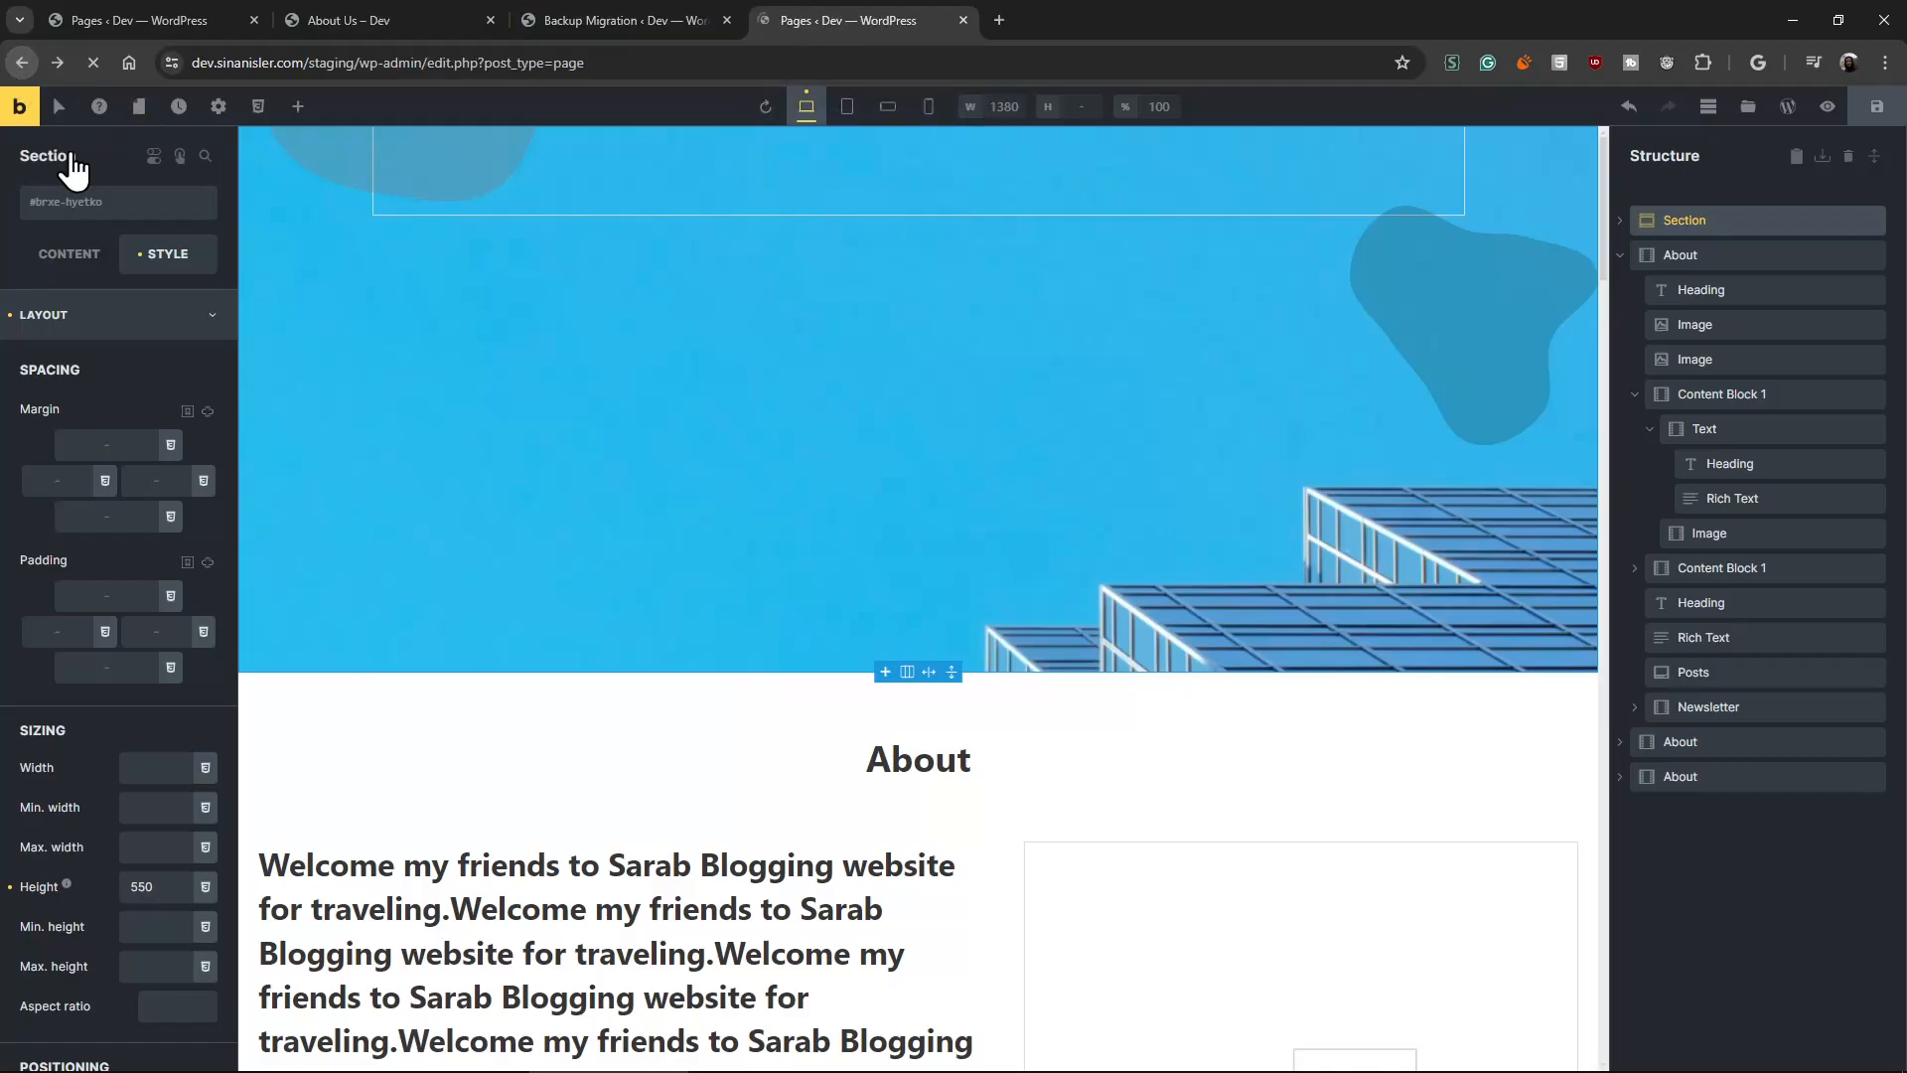
left_click(80, 618)
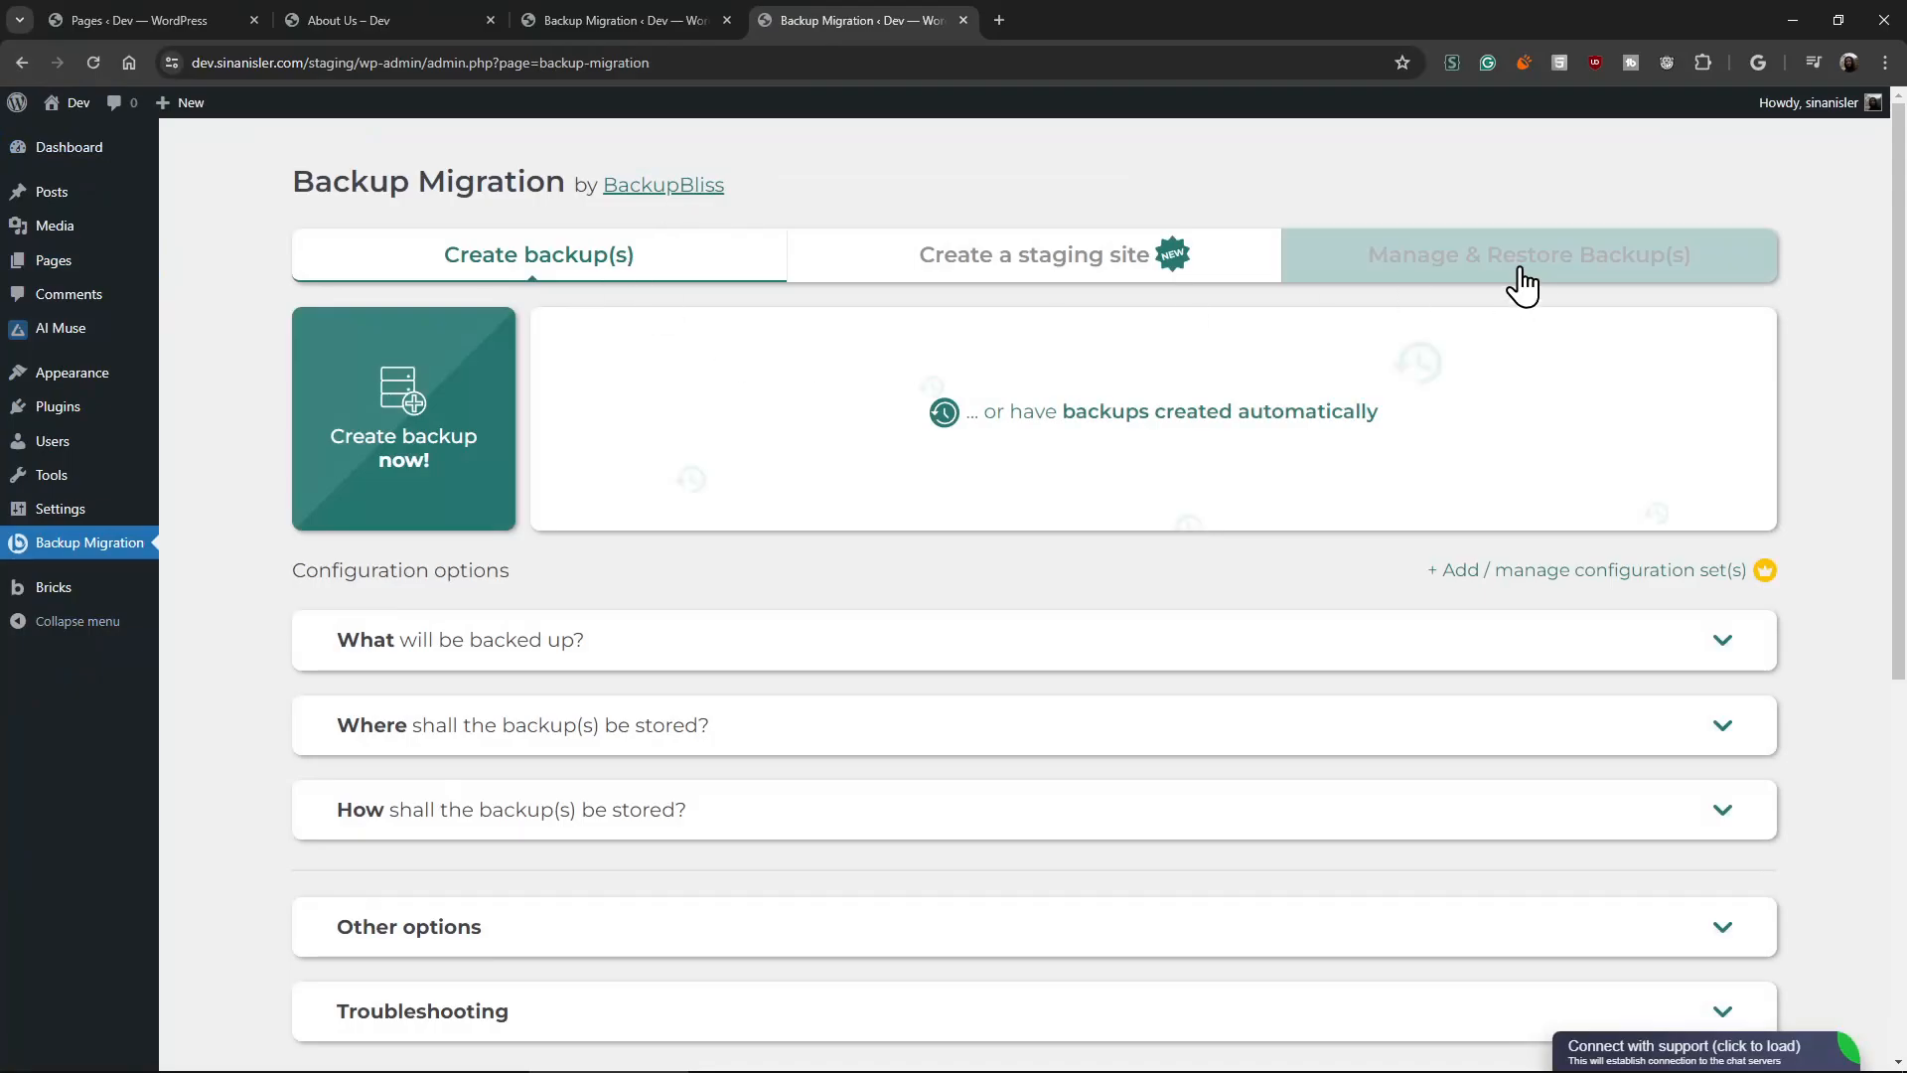
left_click(1401, 261)
left_click(594, 256)
left_click(854, 256)
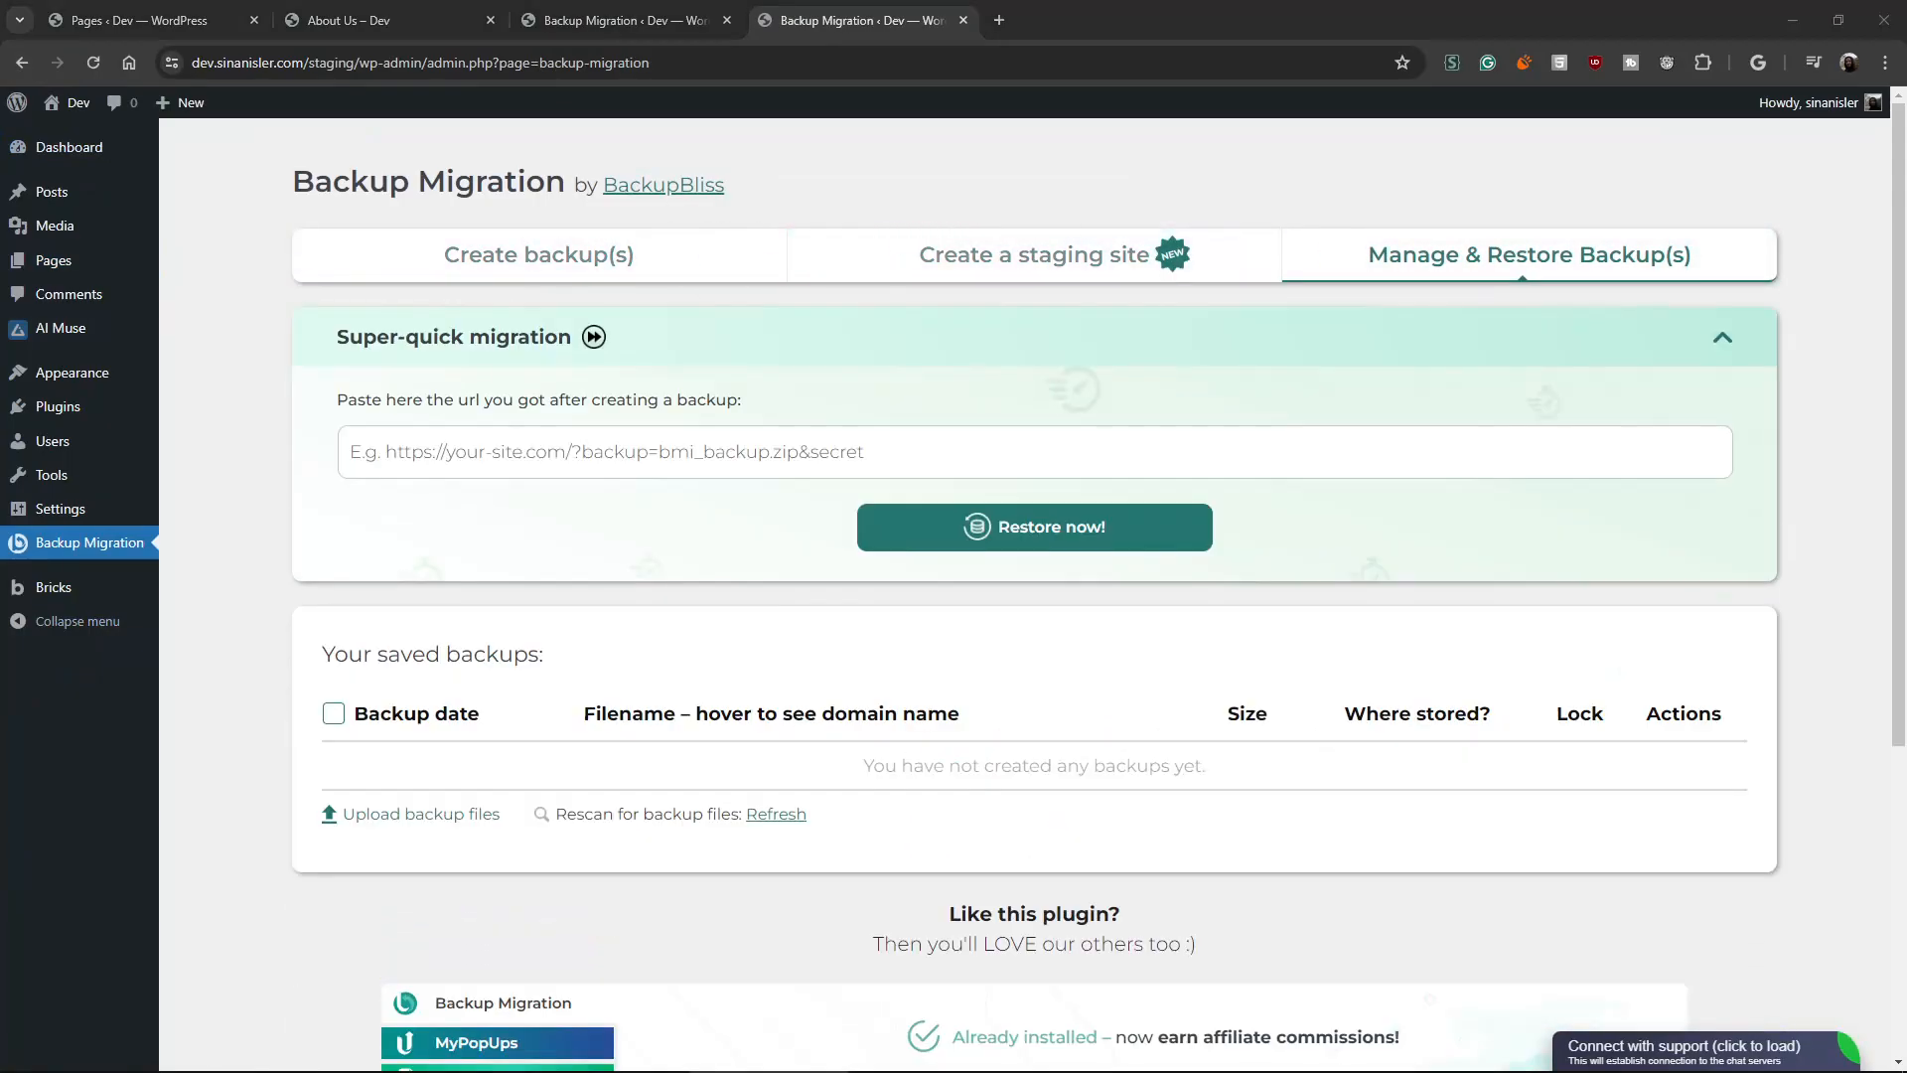
left_click(456, 256)
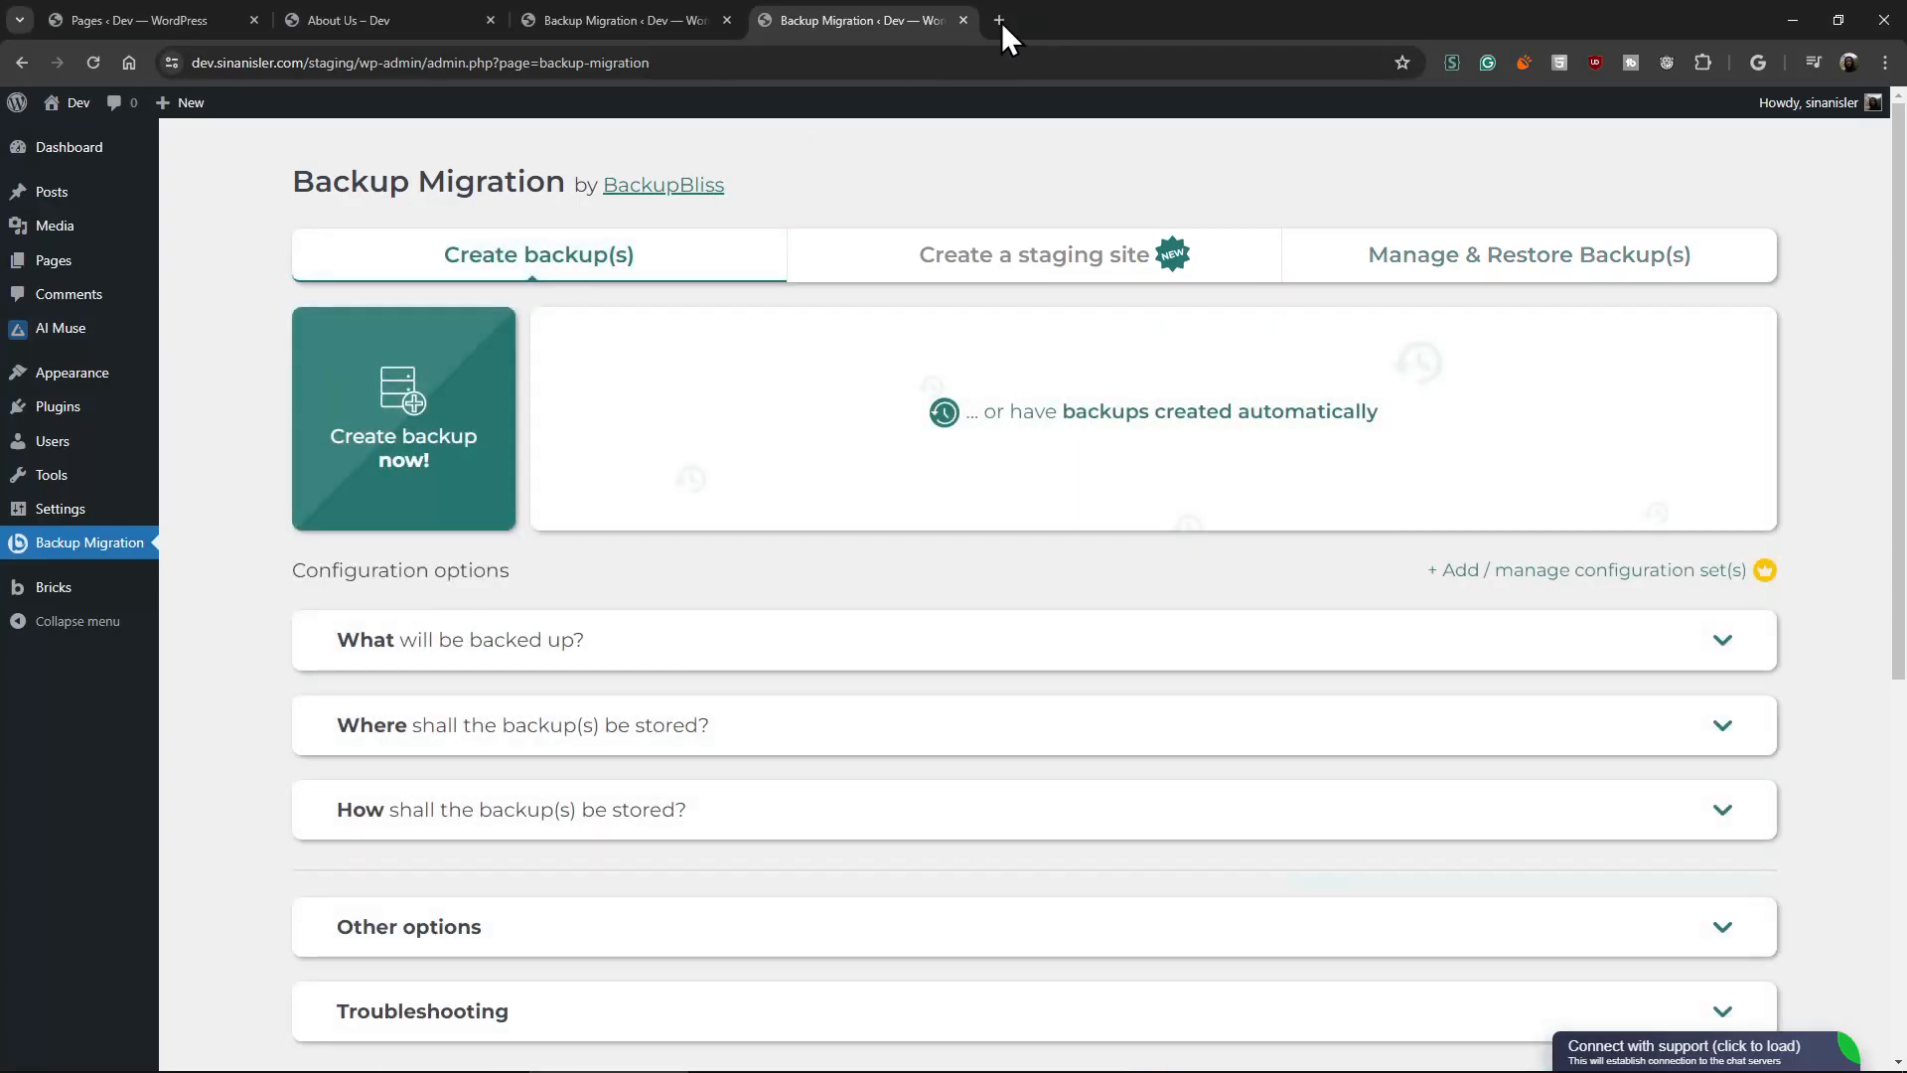
Insert a blank browser tab between the live site's and the staging site's tabs, and return to the staging site.
left_click(999, 20)
key("ctrl+shift+Page_Up")
left_click(1076, 19)
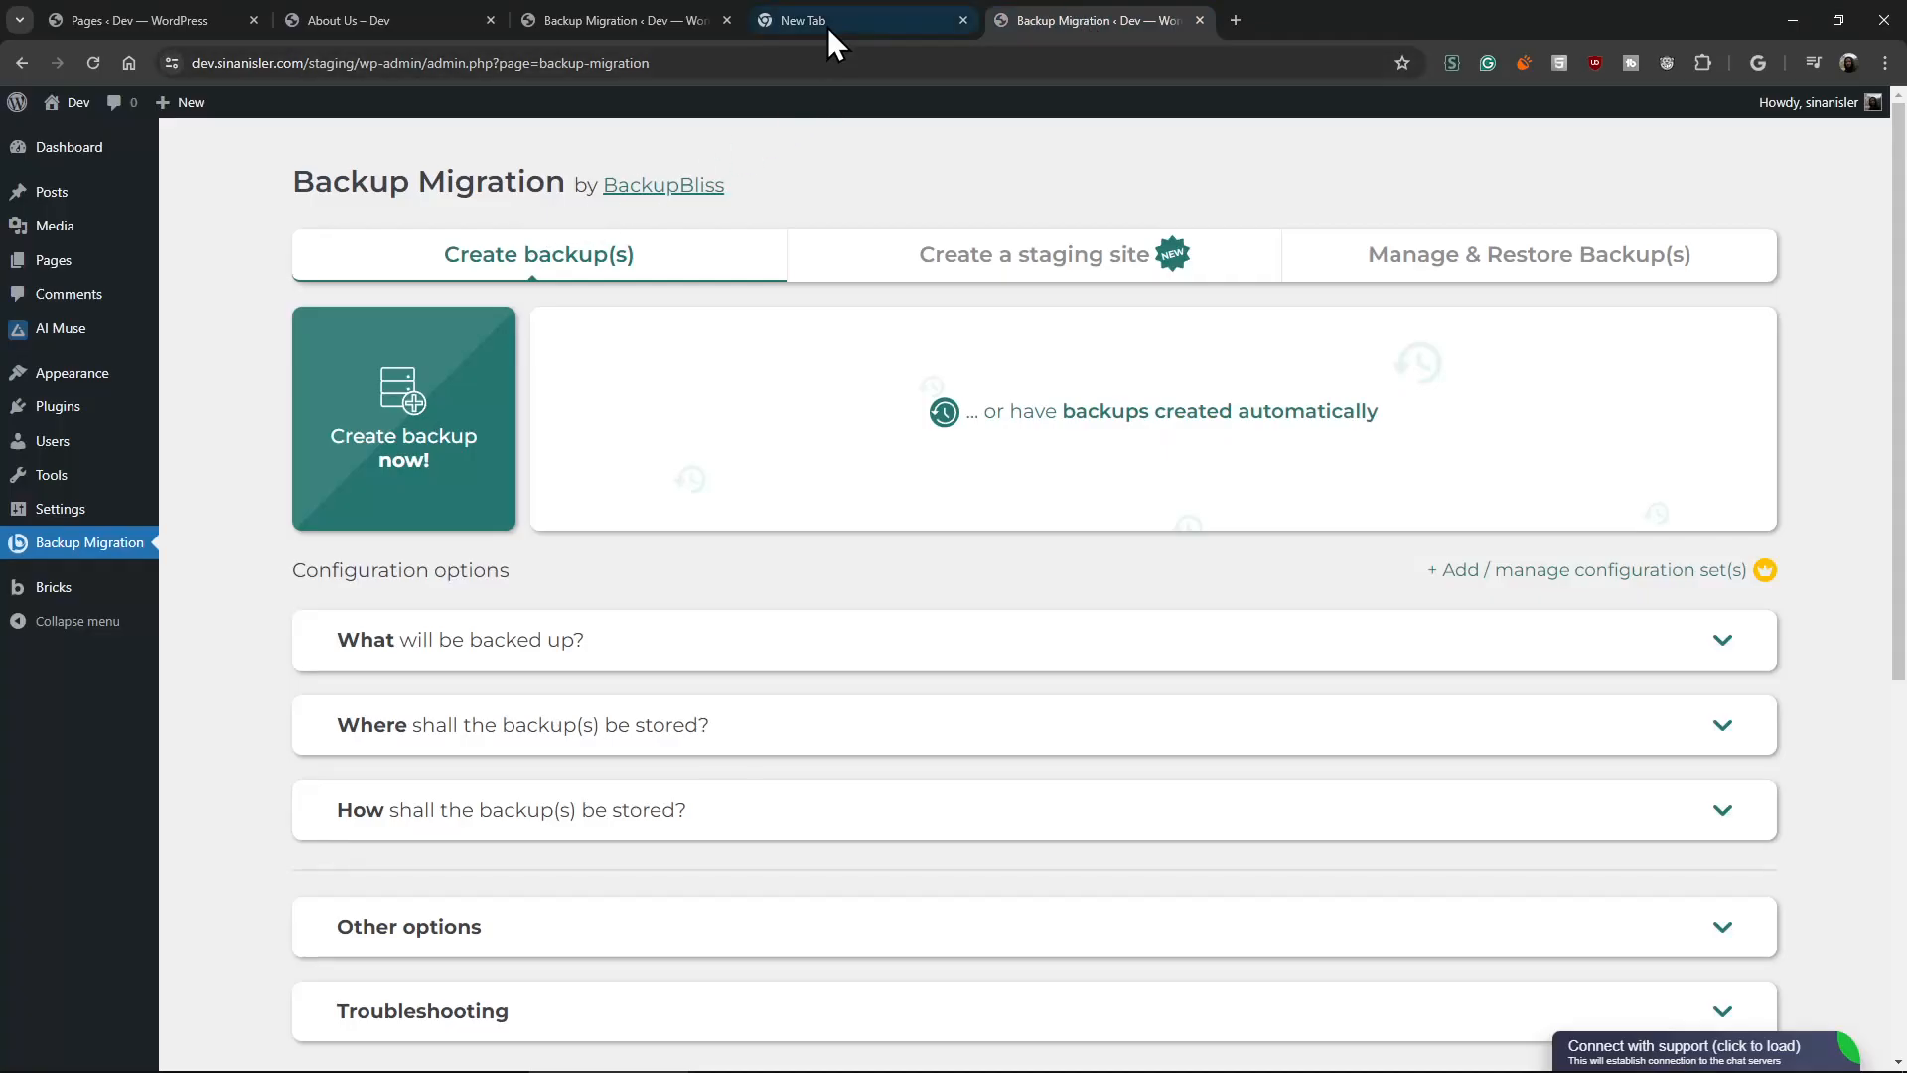
Create a backup of the staging site and copy its backup URL.
left_click(379, 428)
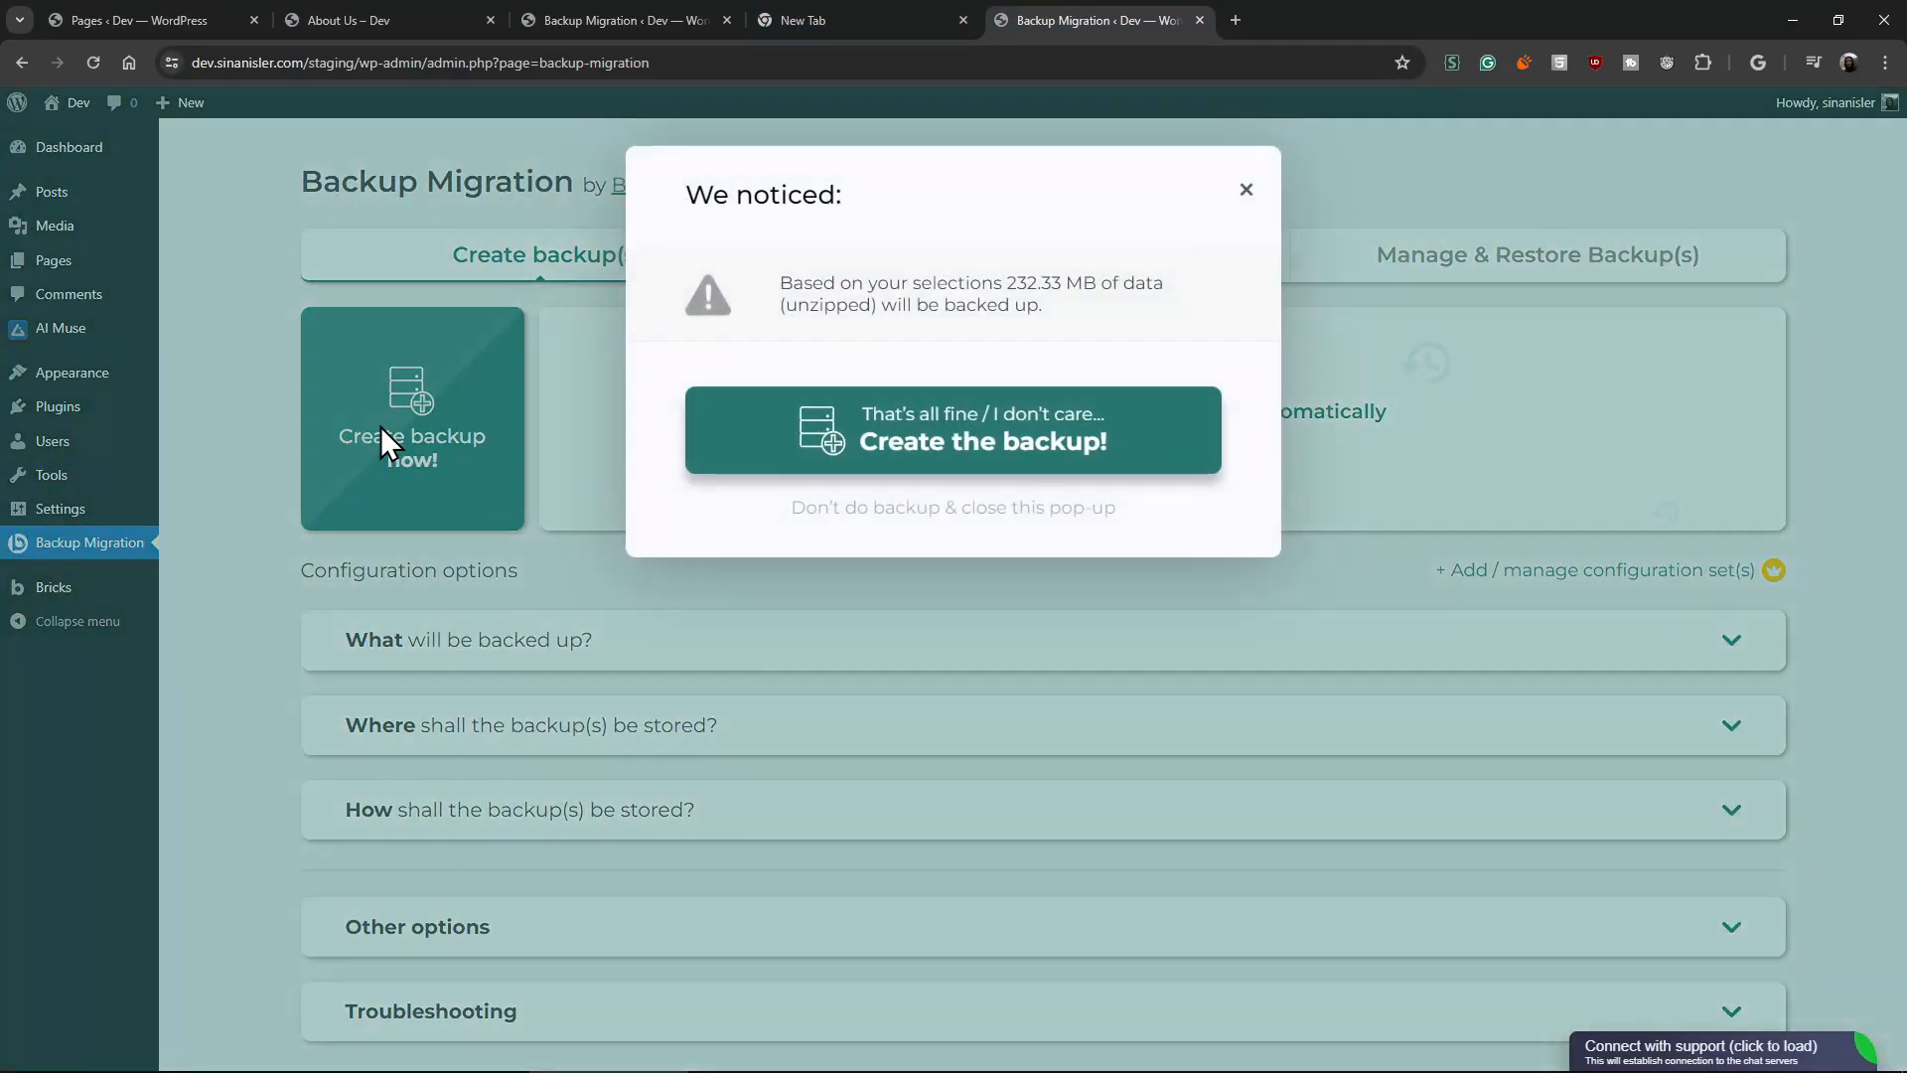
left_click(1066, 417)
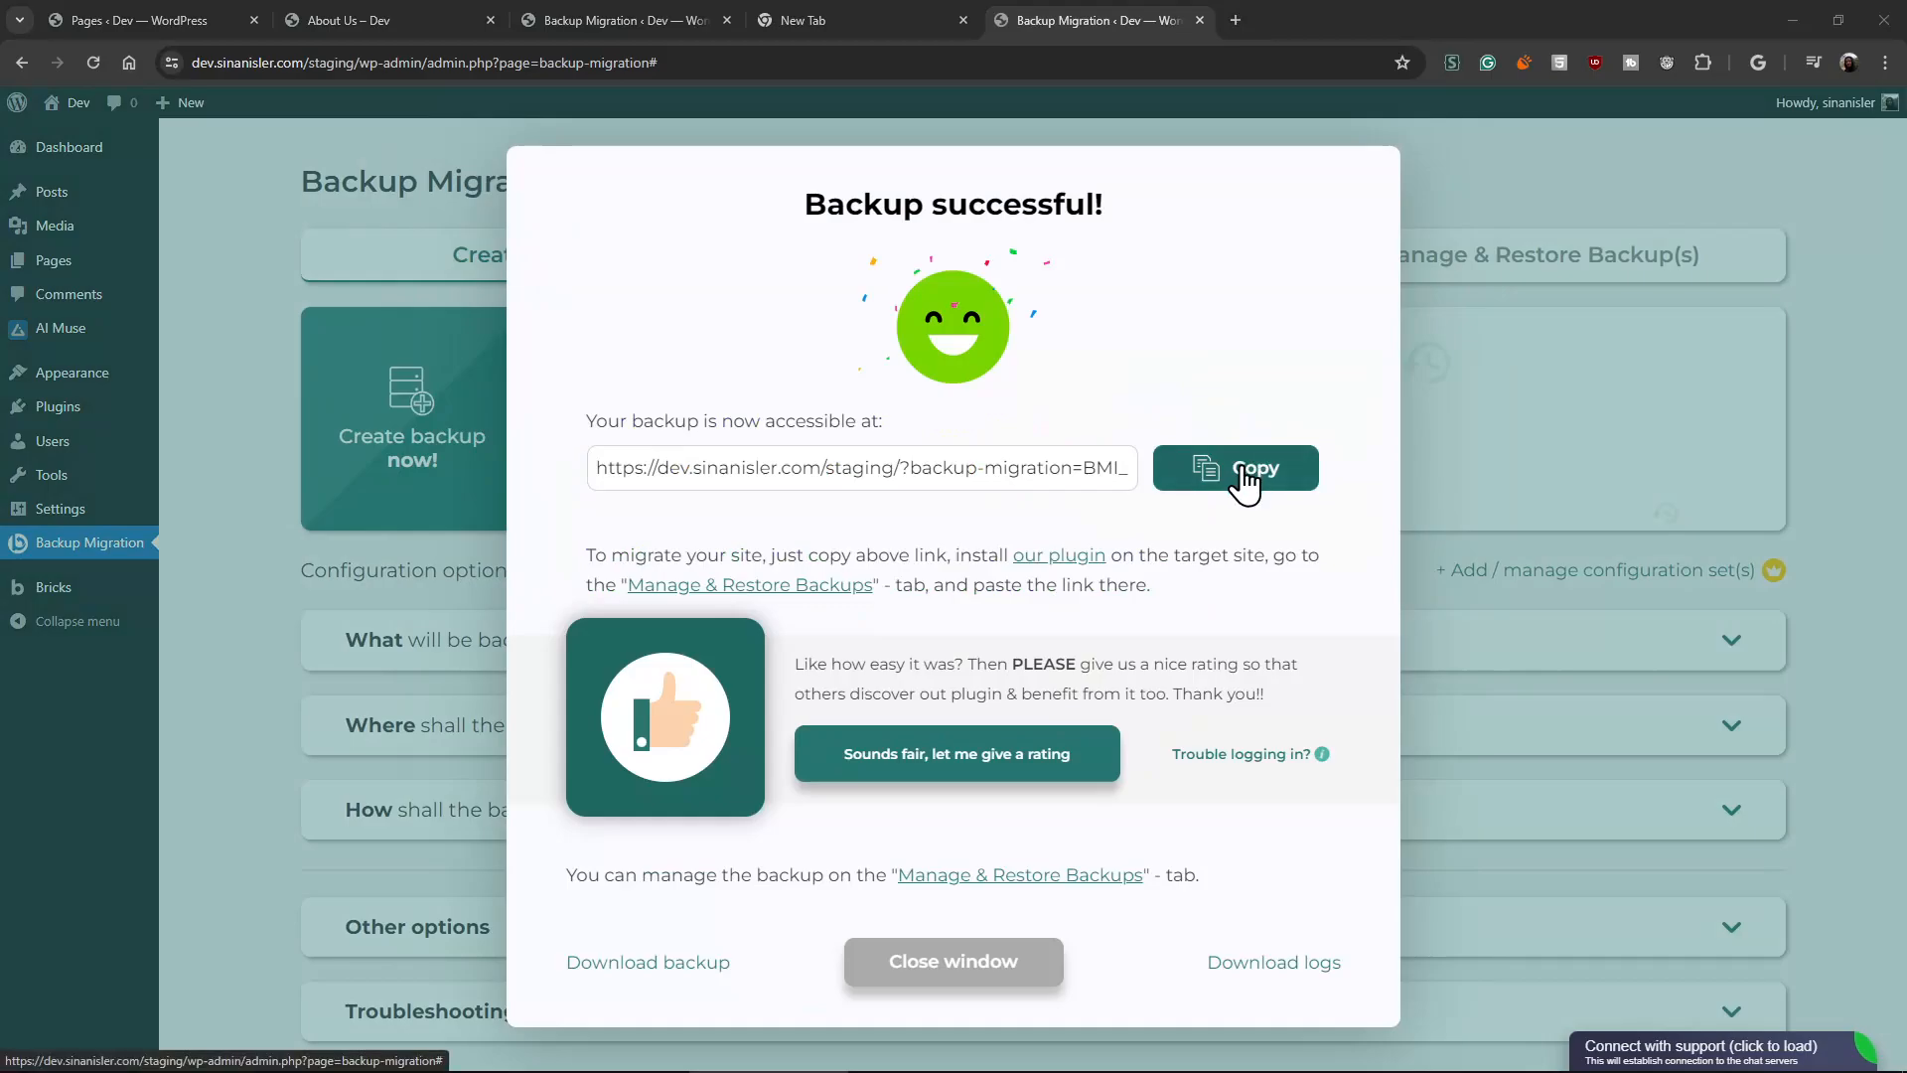
left_click(1240, 475)
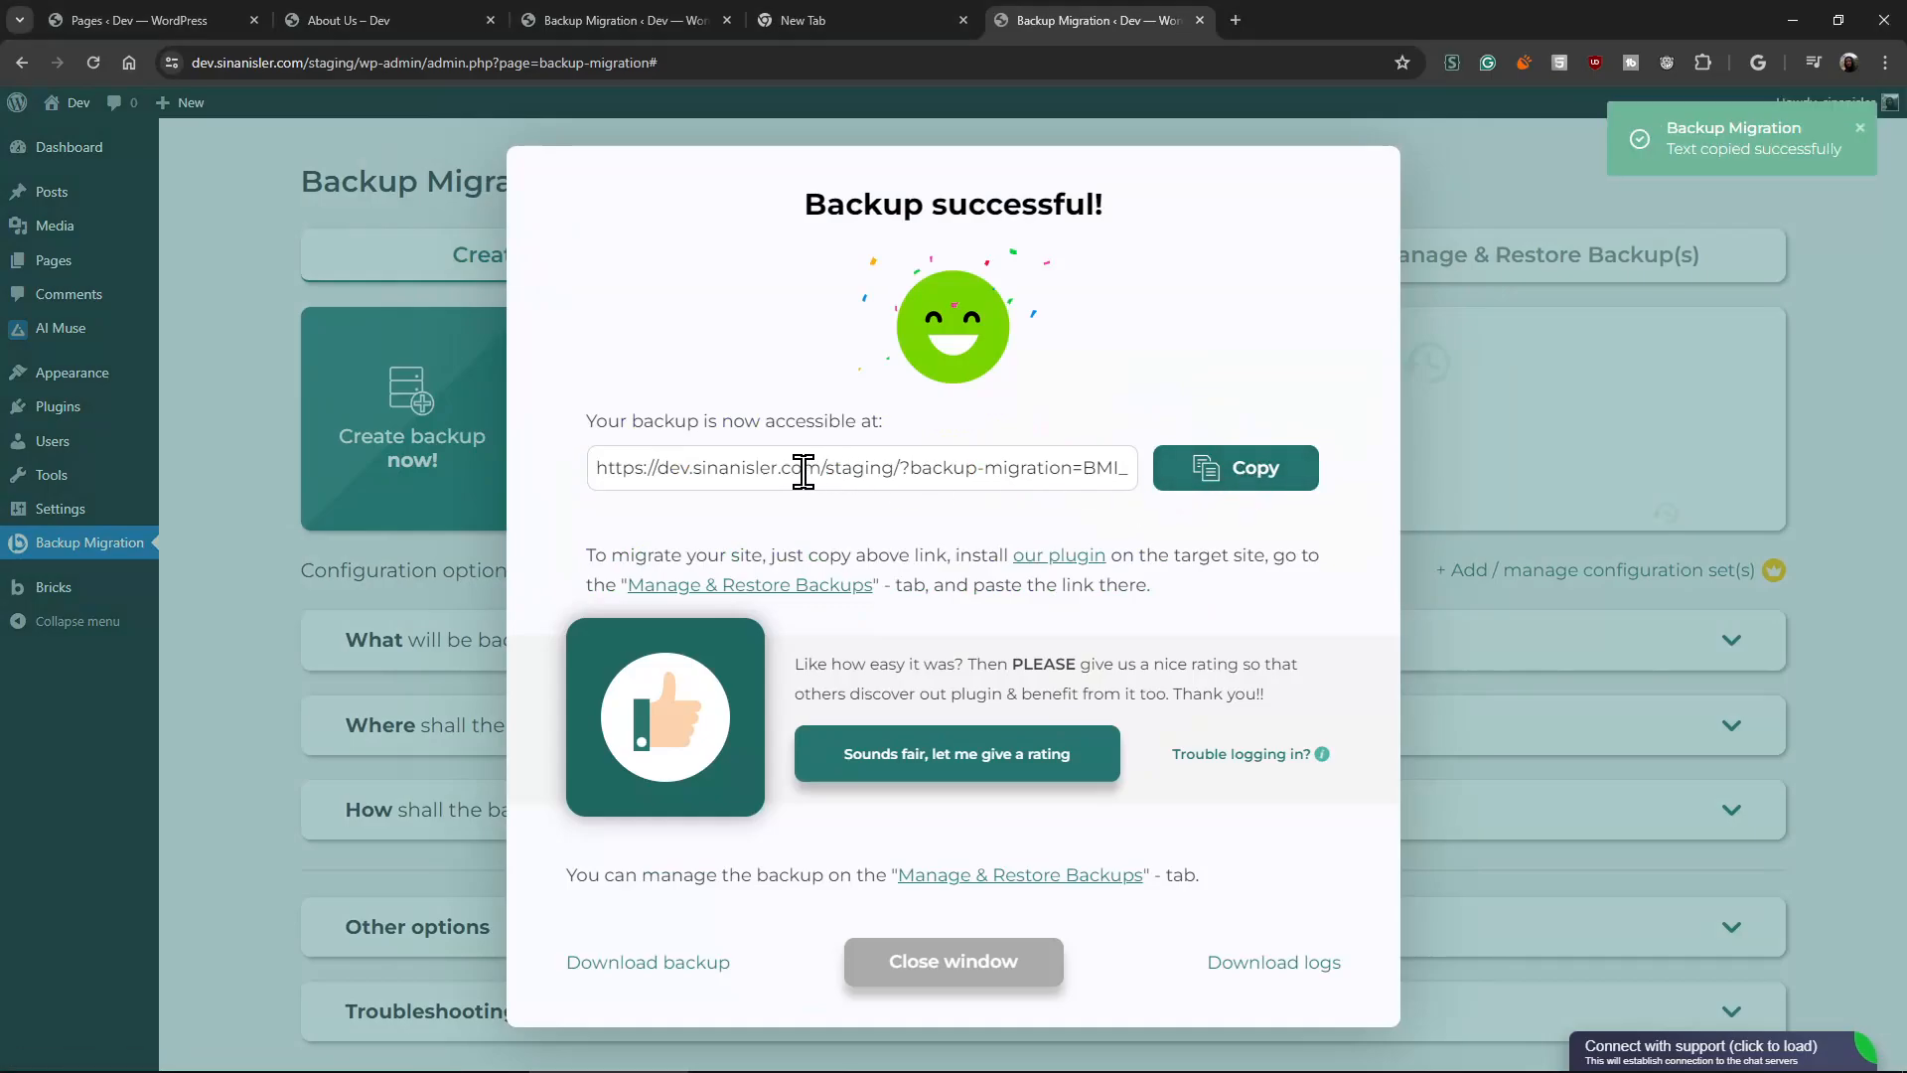
left_click_drag(803, 469, 1073, 469)
left_click(1231, 473)
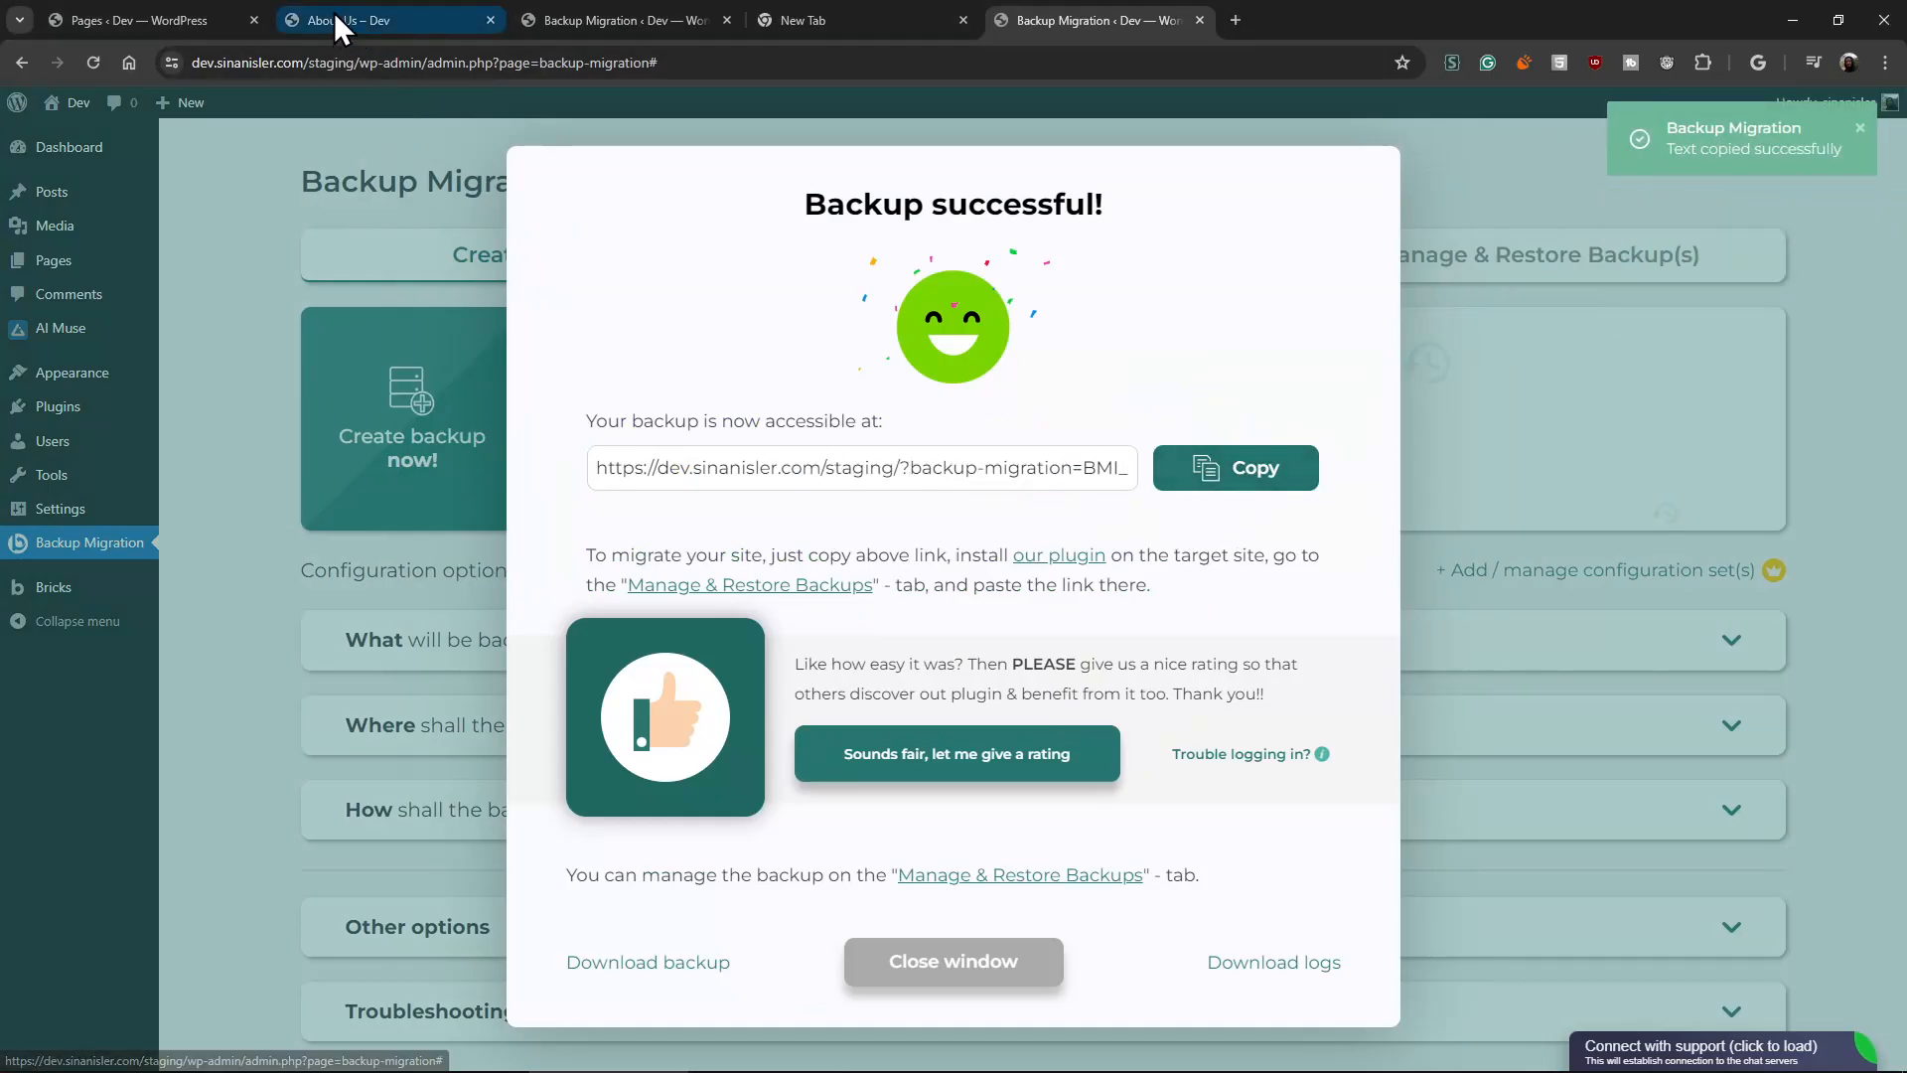
On the live site's Backup Migration page, expand Super-quick migration and paste the copied staging backup URL.
left_click(636, 21)
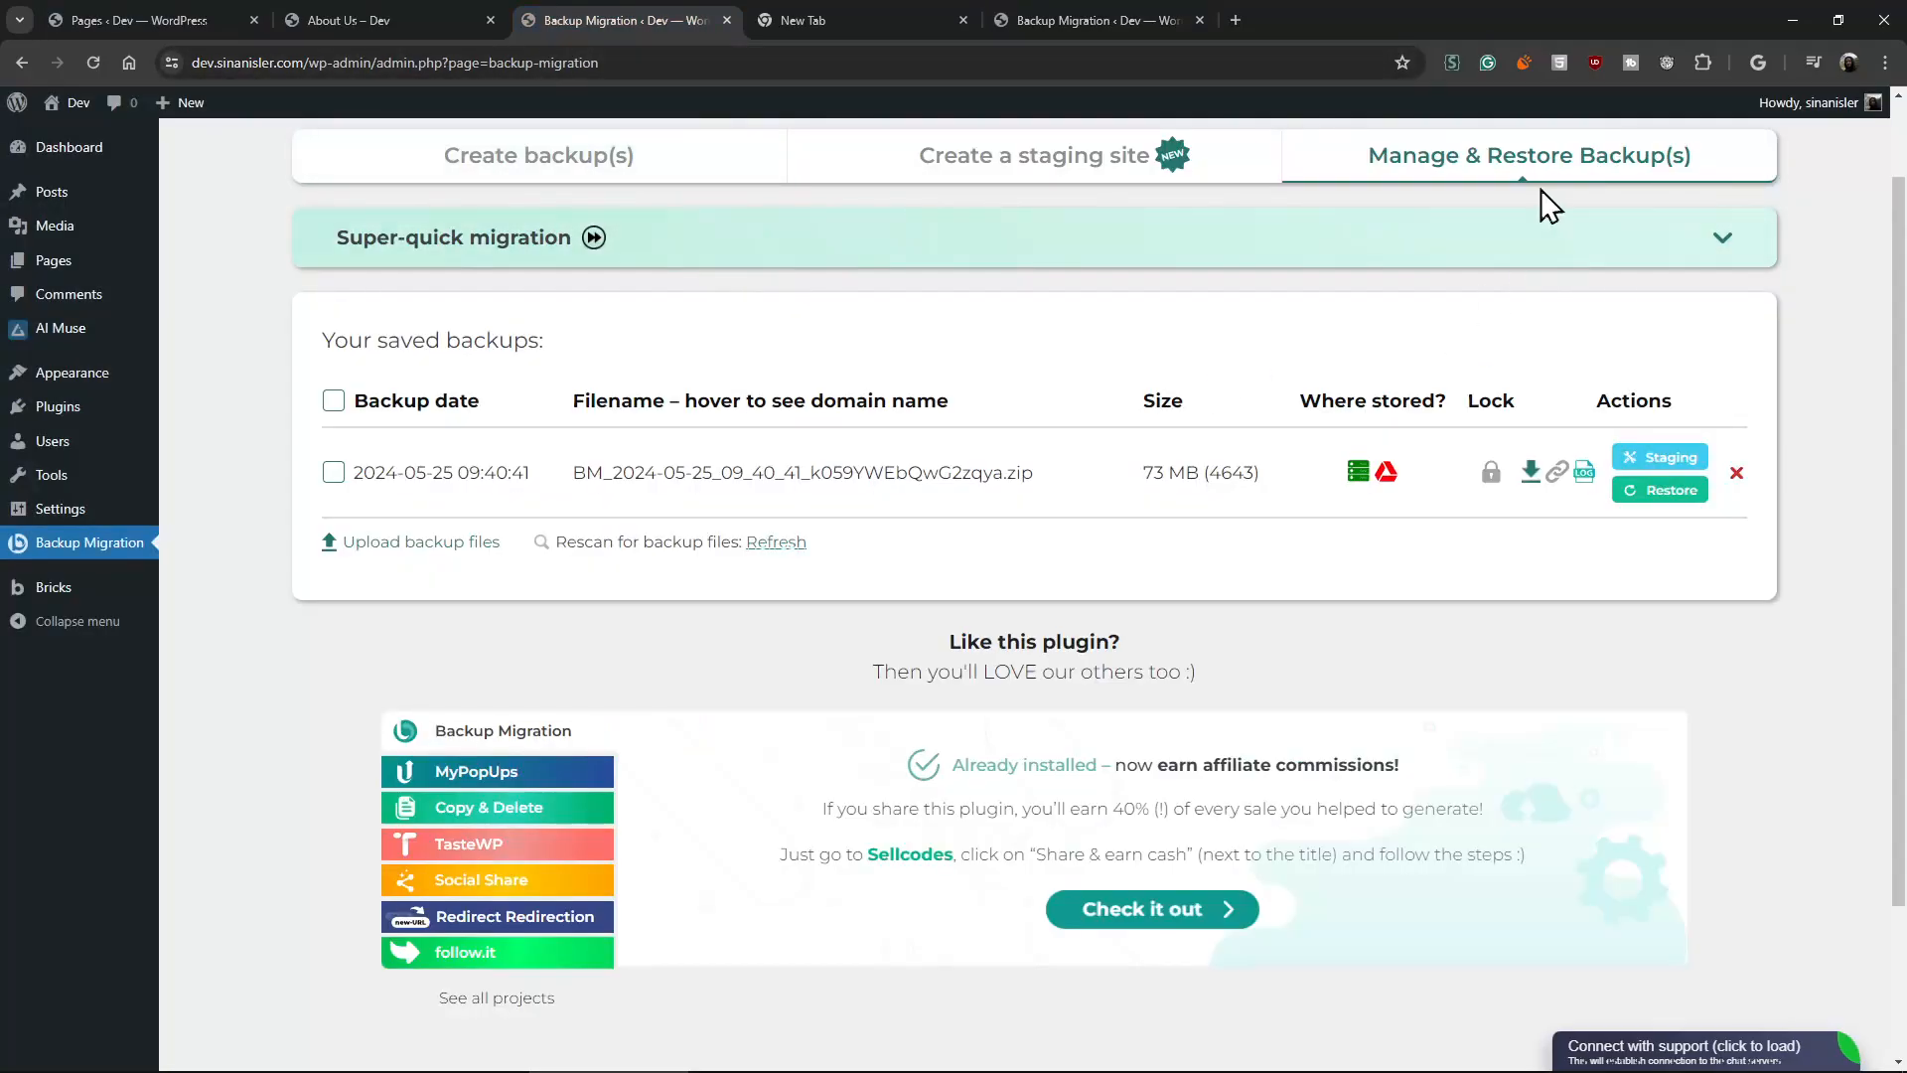
left_click(1527, 250)
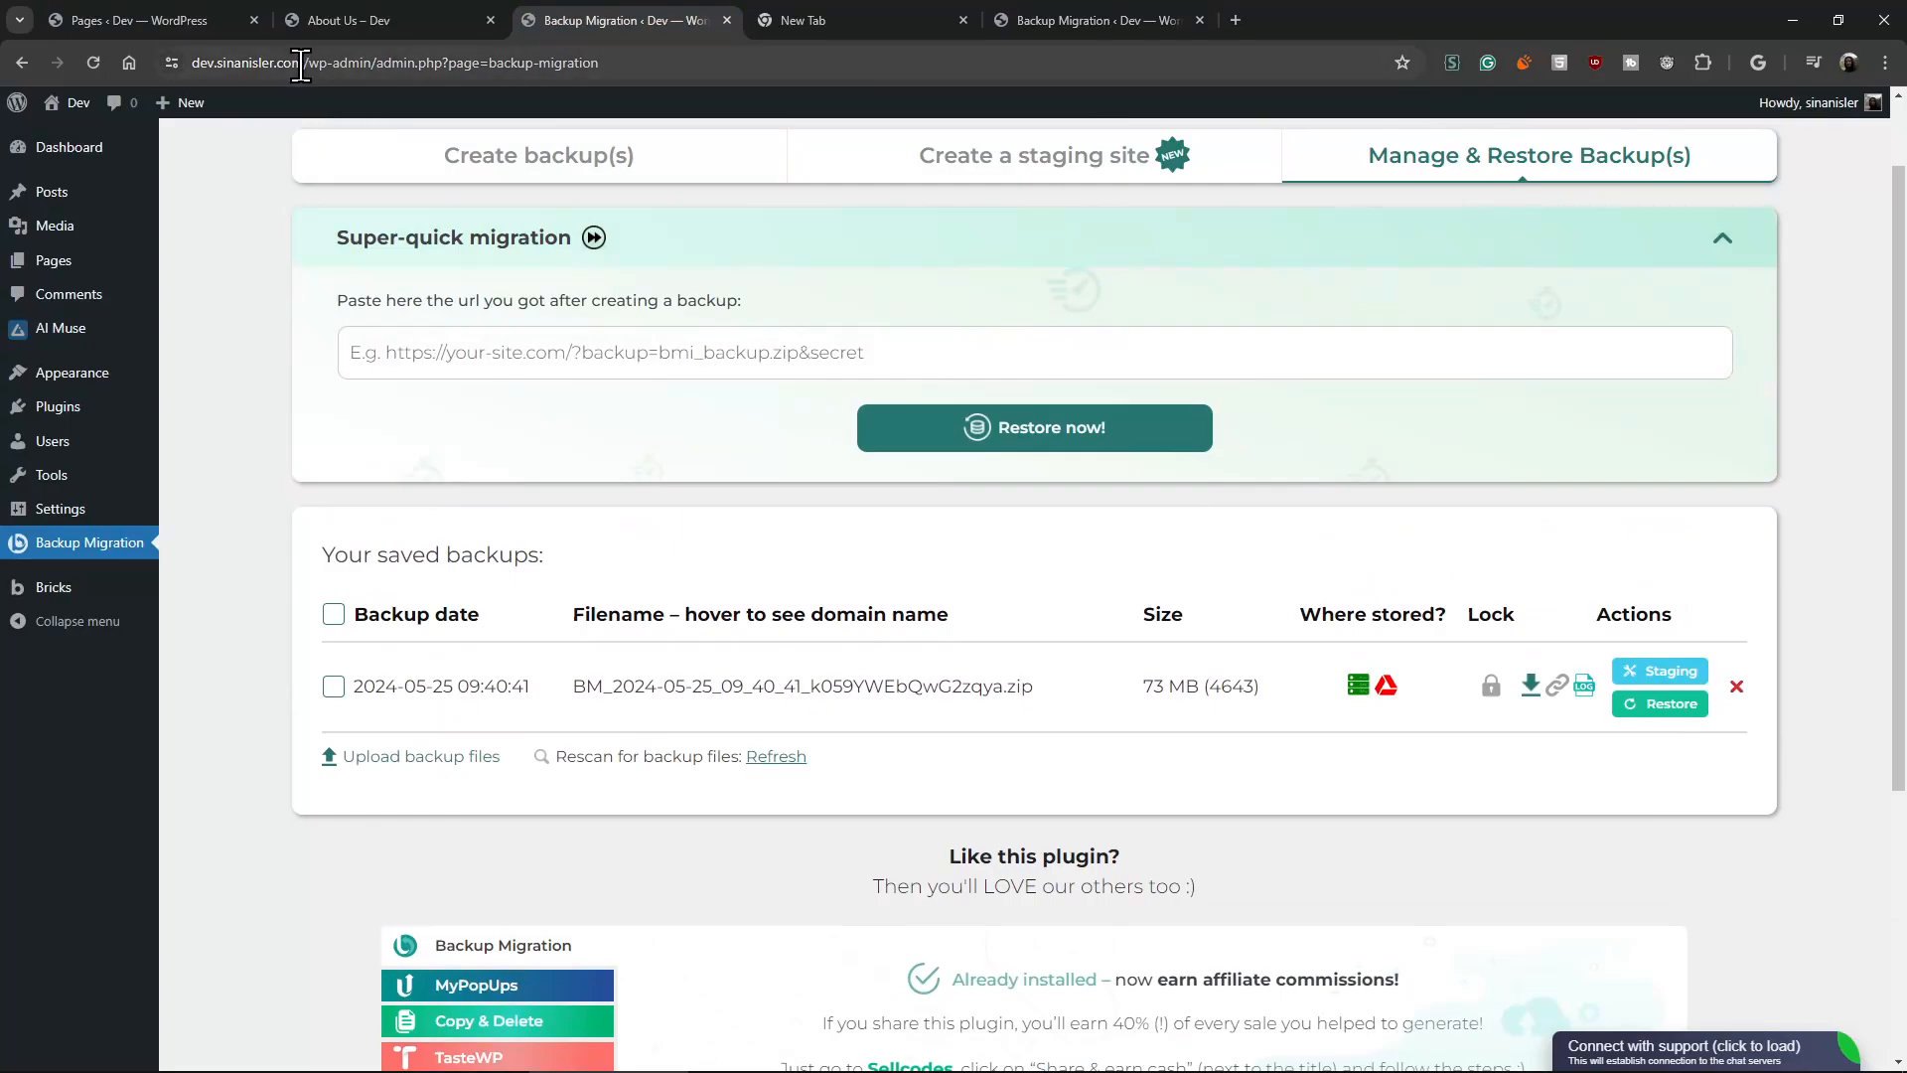
left_click_drag(309, 63, 174, 56)
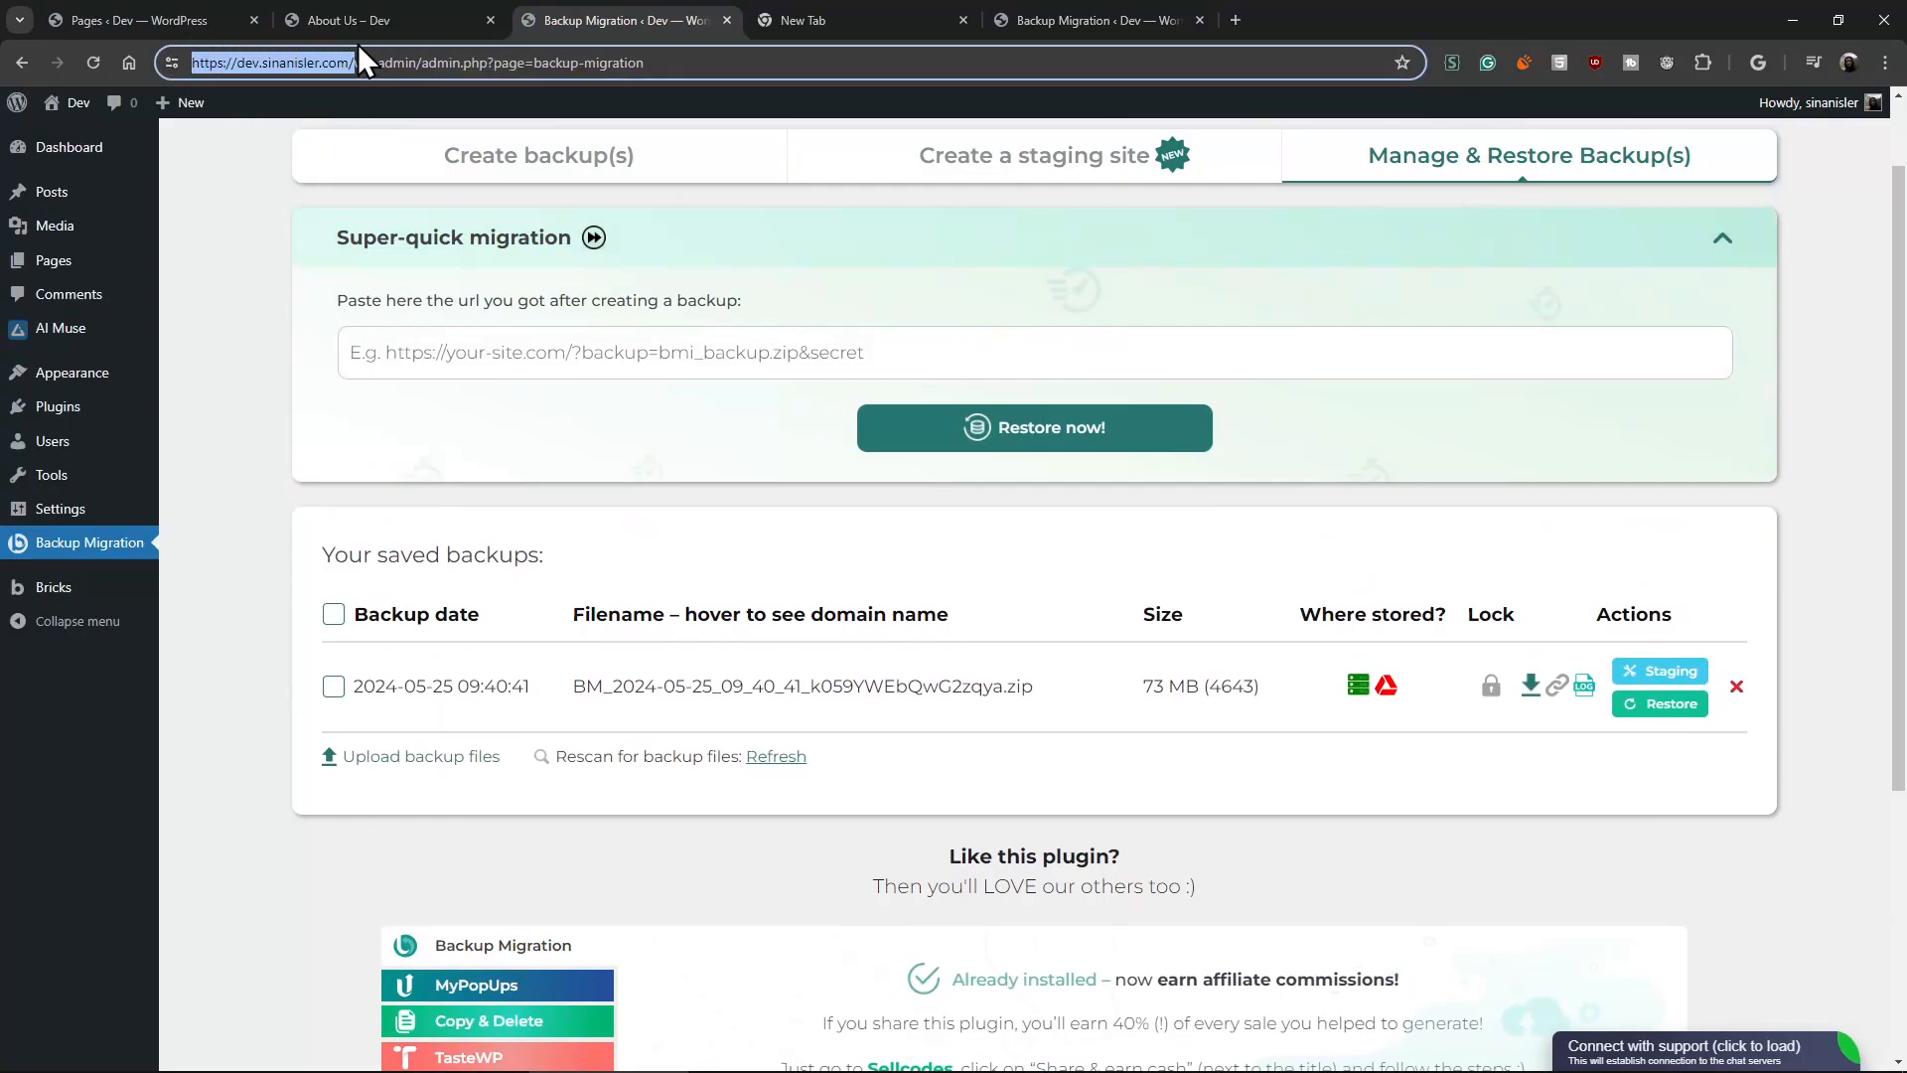
right_click(970, 368)
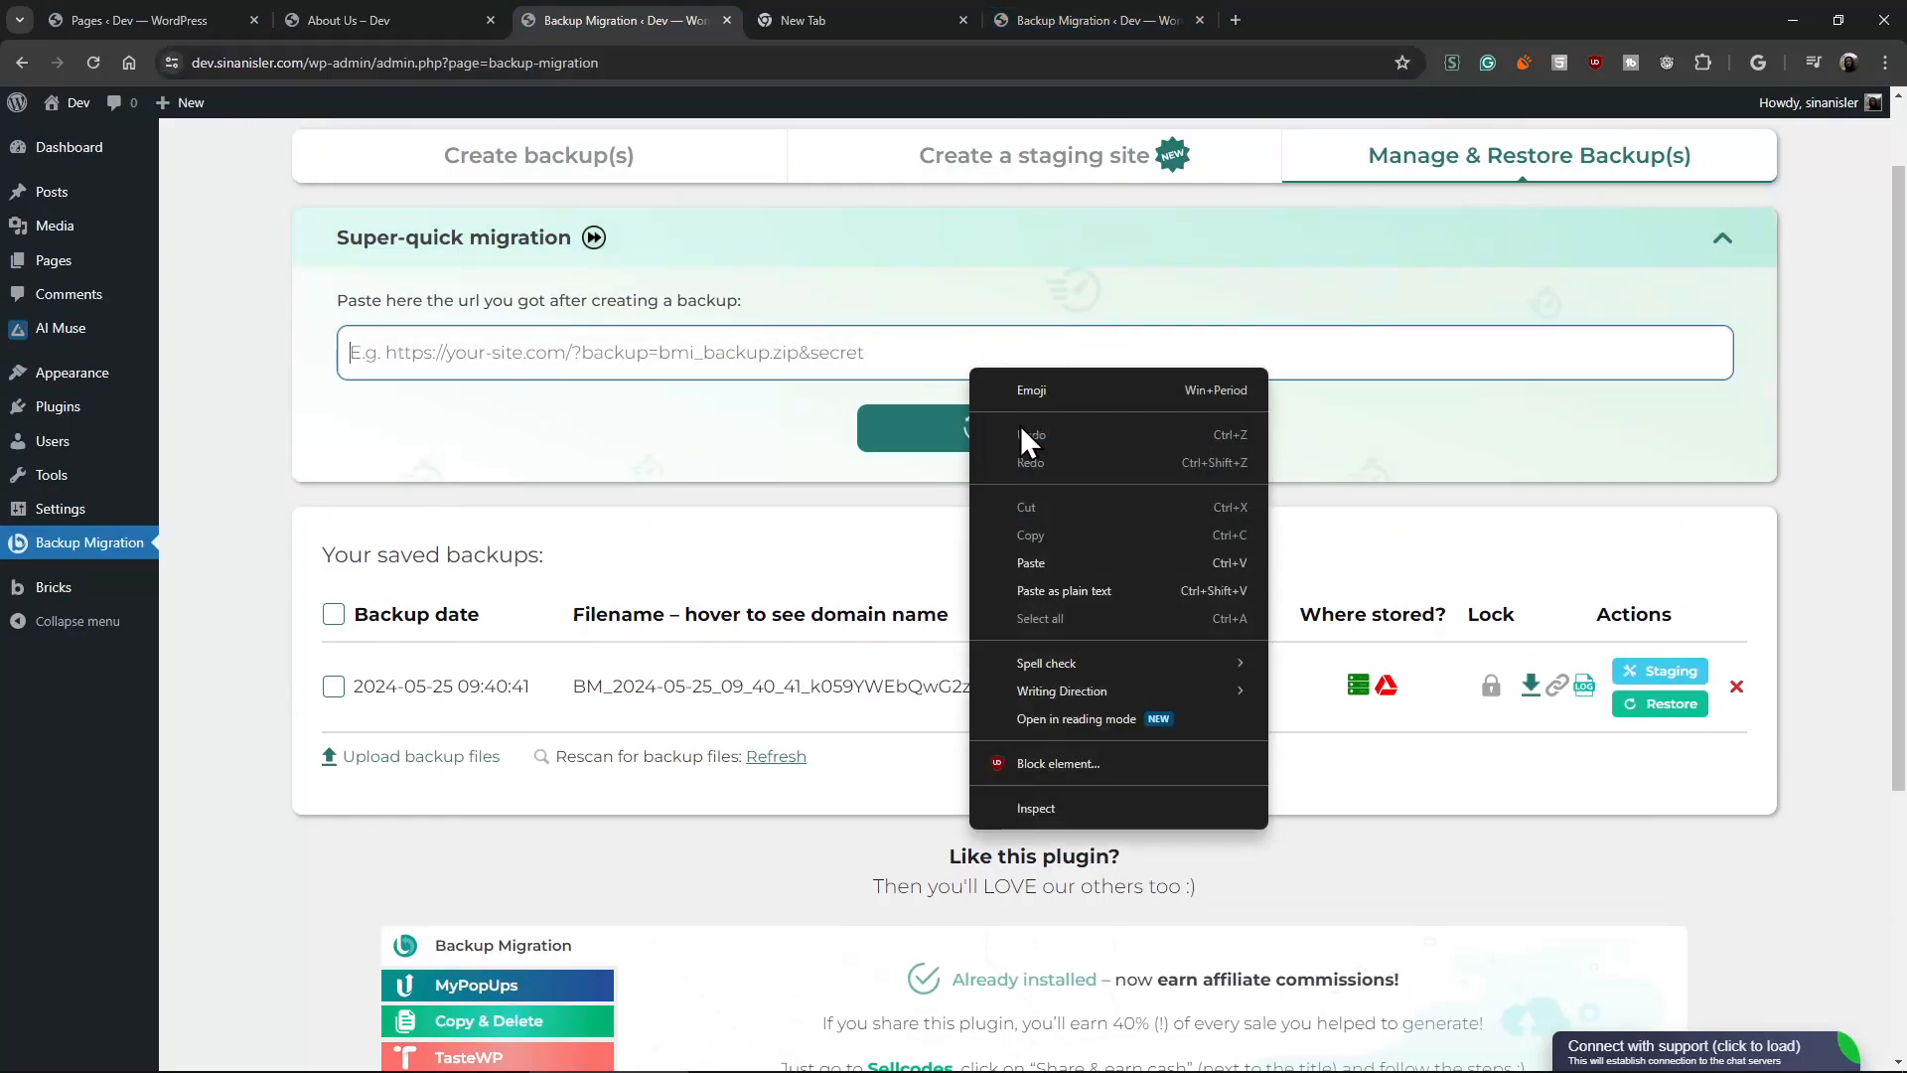
left_click(1070, 561)
Restore the staging backup onto the live site, accepting that existing files and databases are overwritten.
left_click(1045, 437)
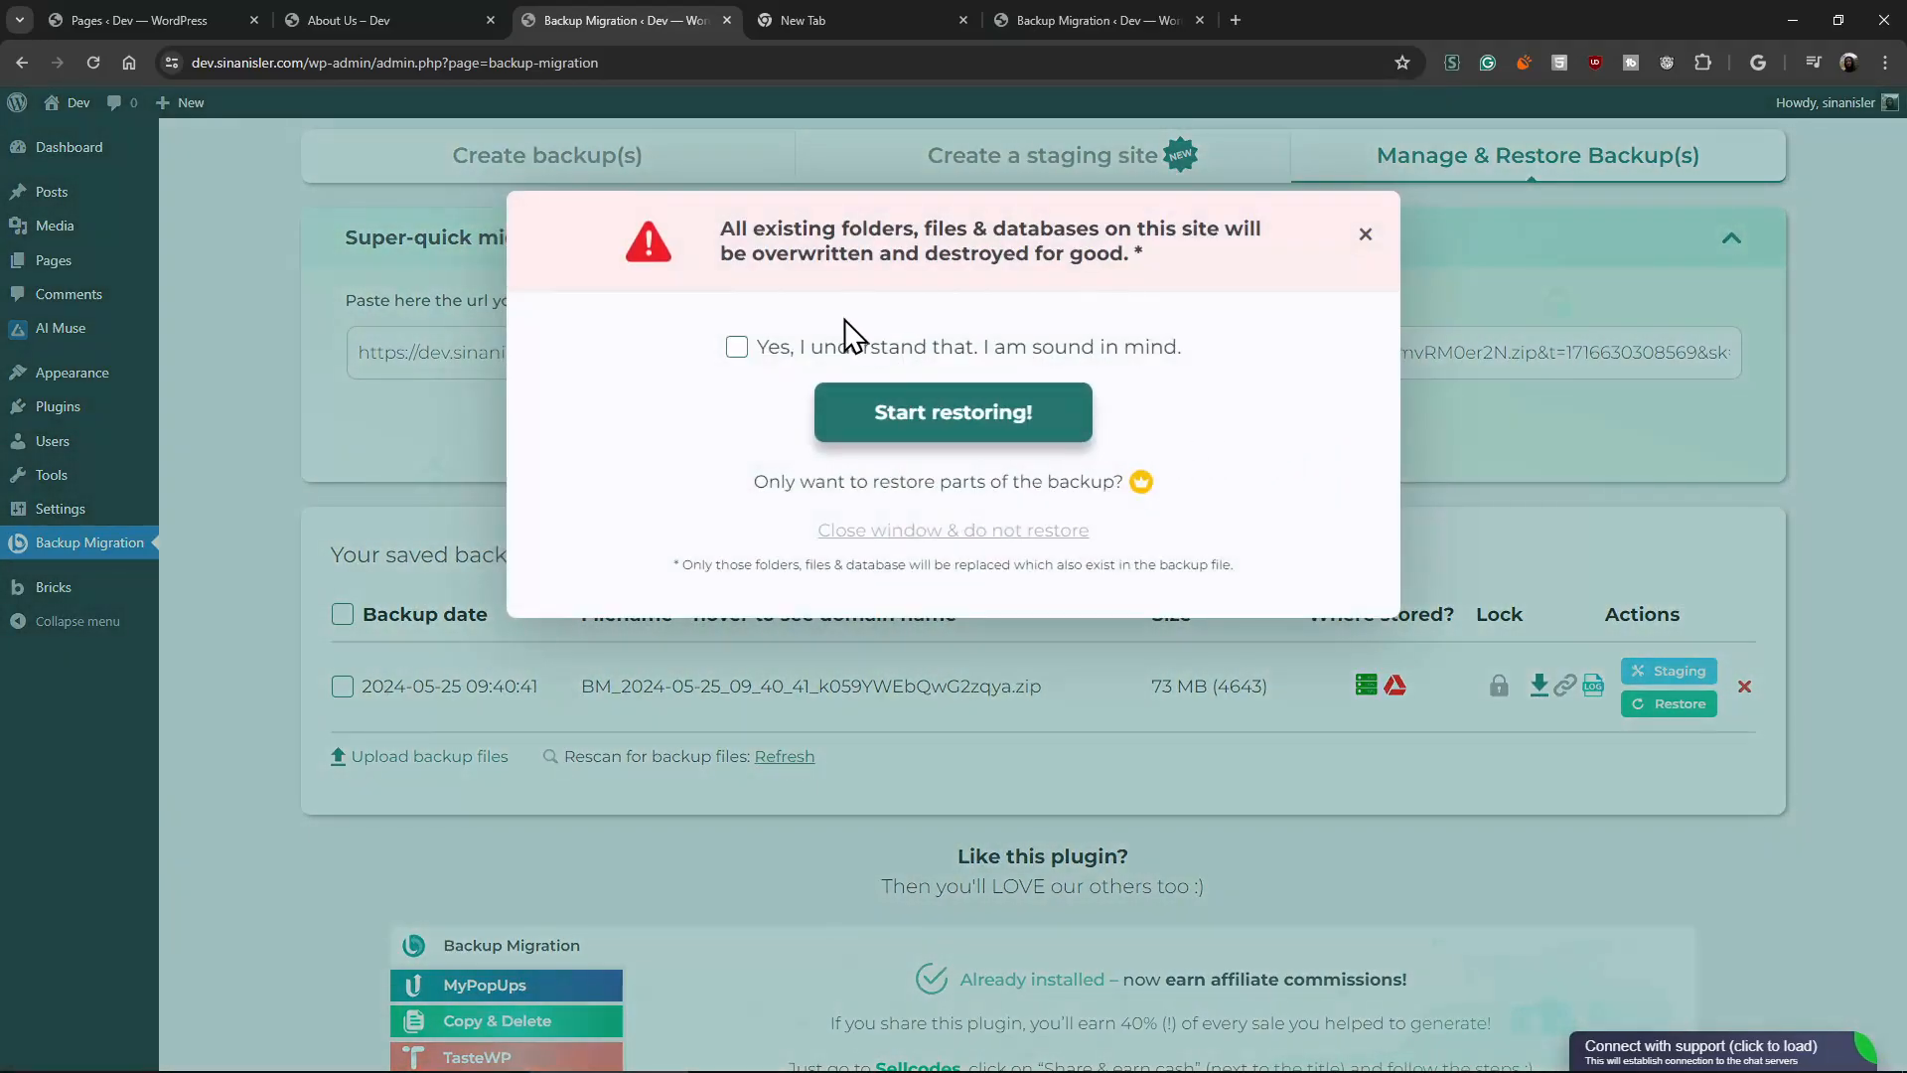
left_click(843, 346)
left_click(924, 418)
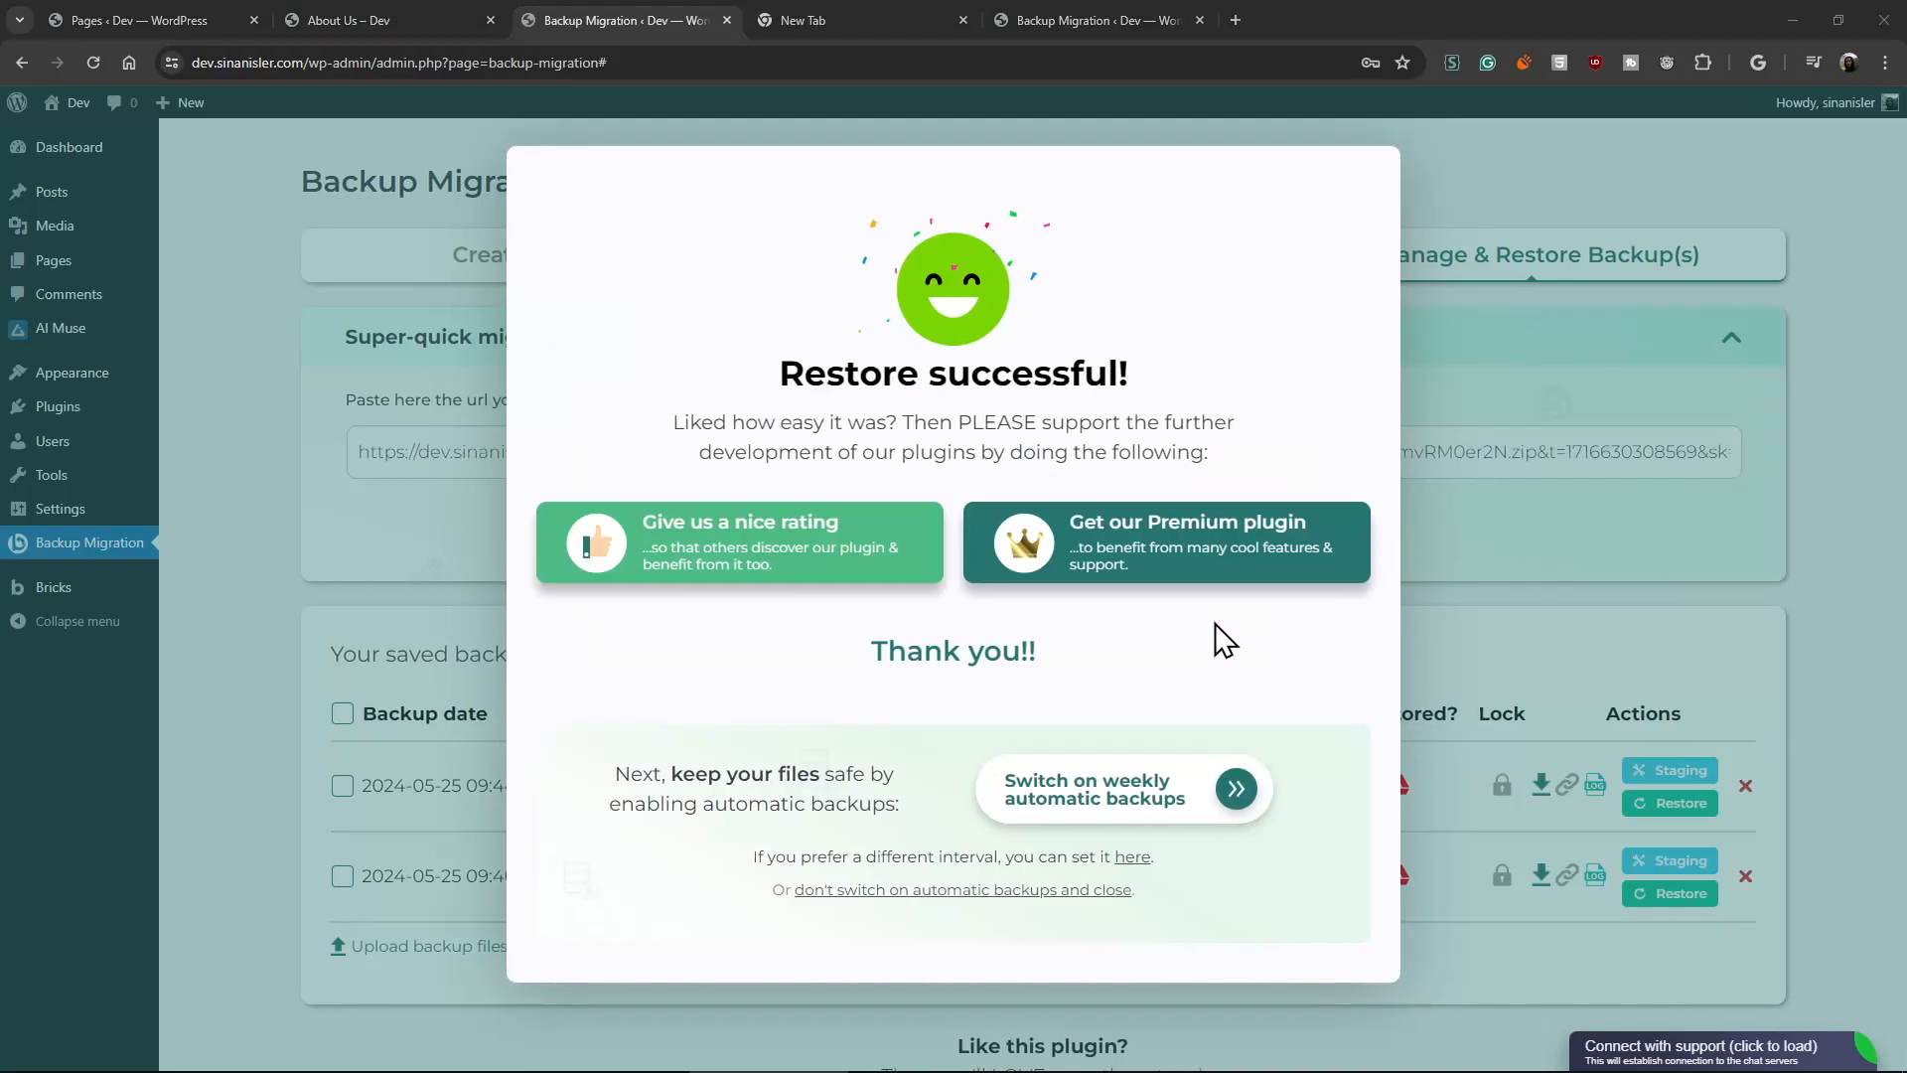
Reload the live site's Backup Migration page and log back in with the saved credentials.
left_click(96, 59)
left_click(1041, 189)
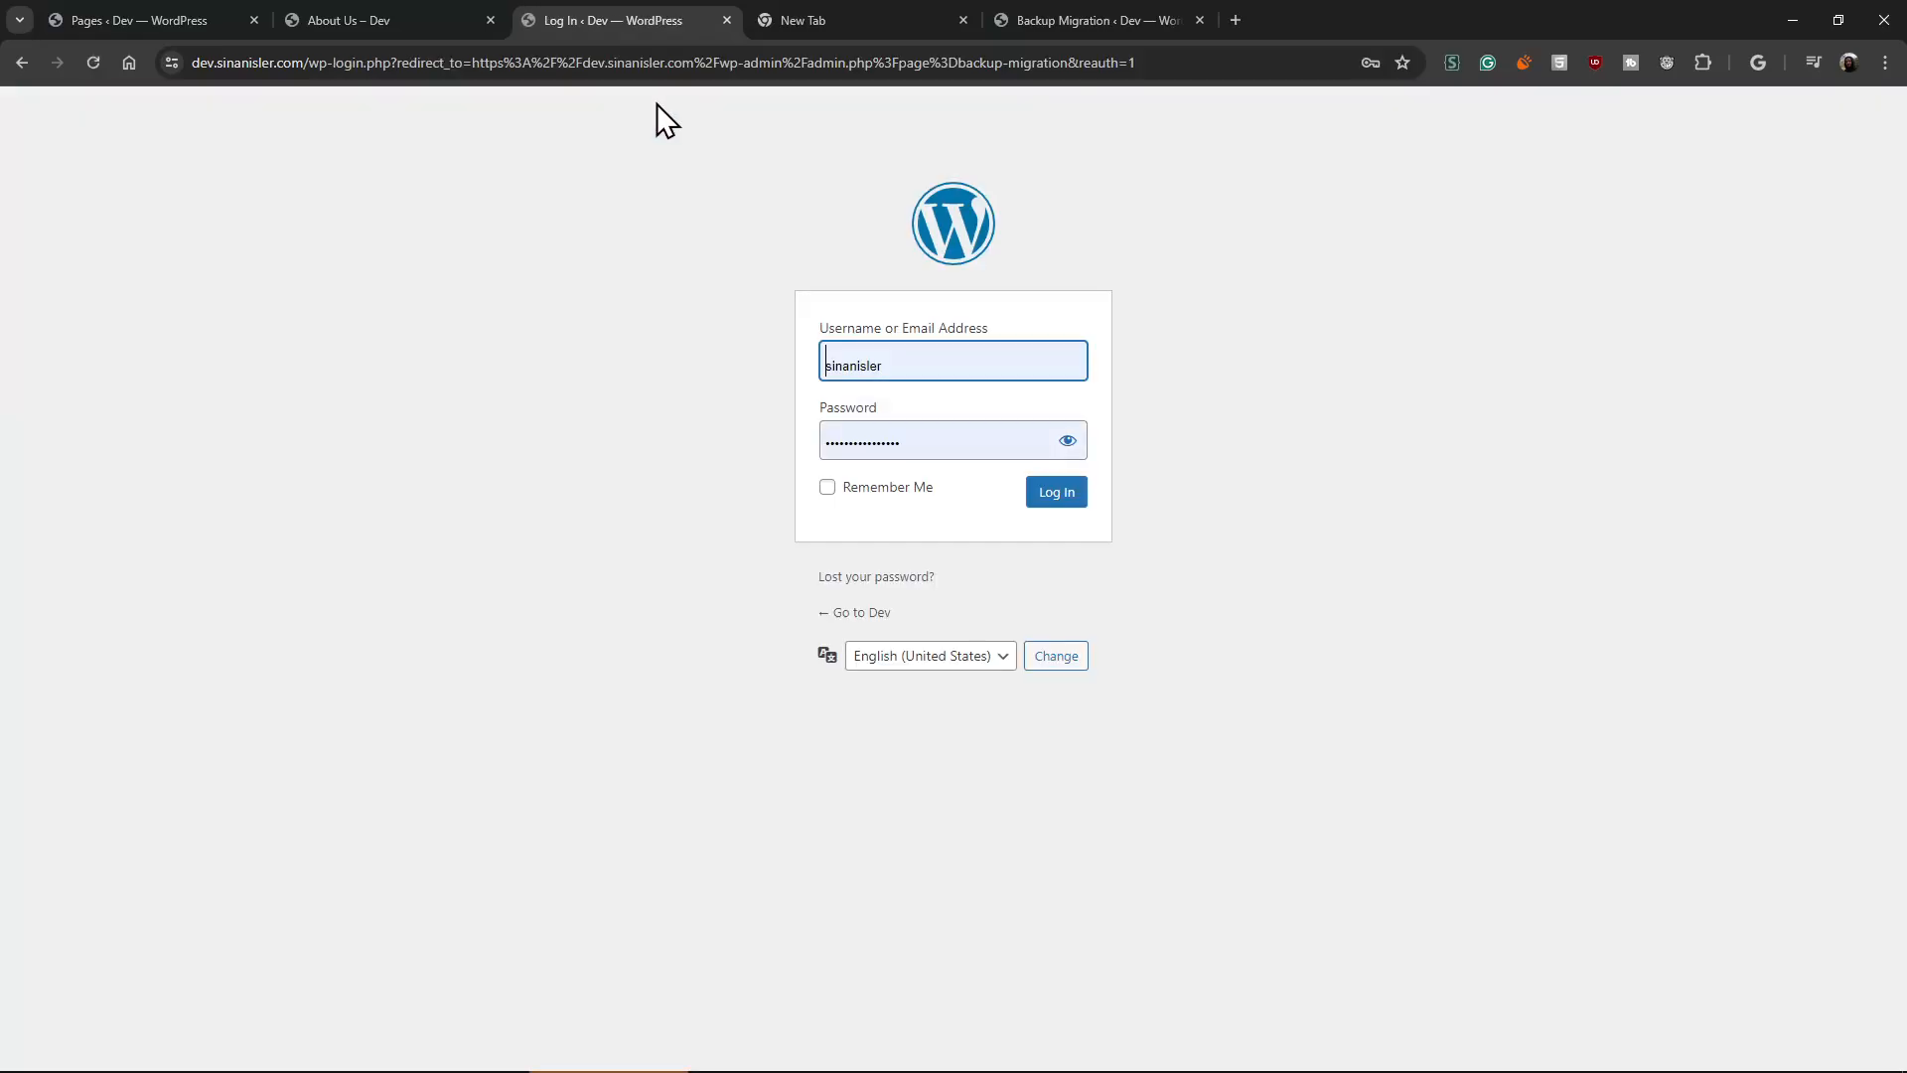
left_click(1067, 505)
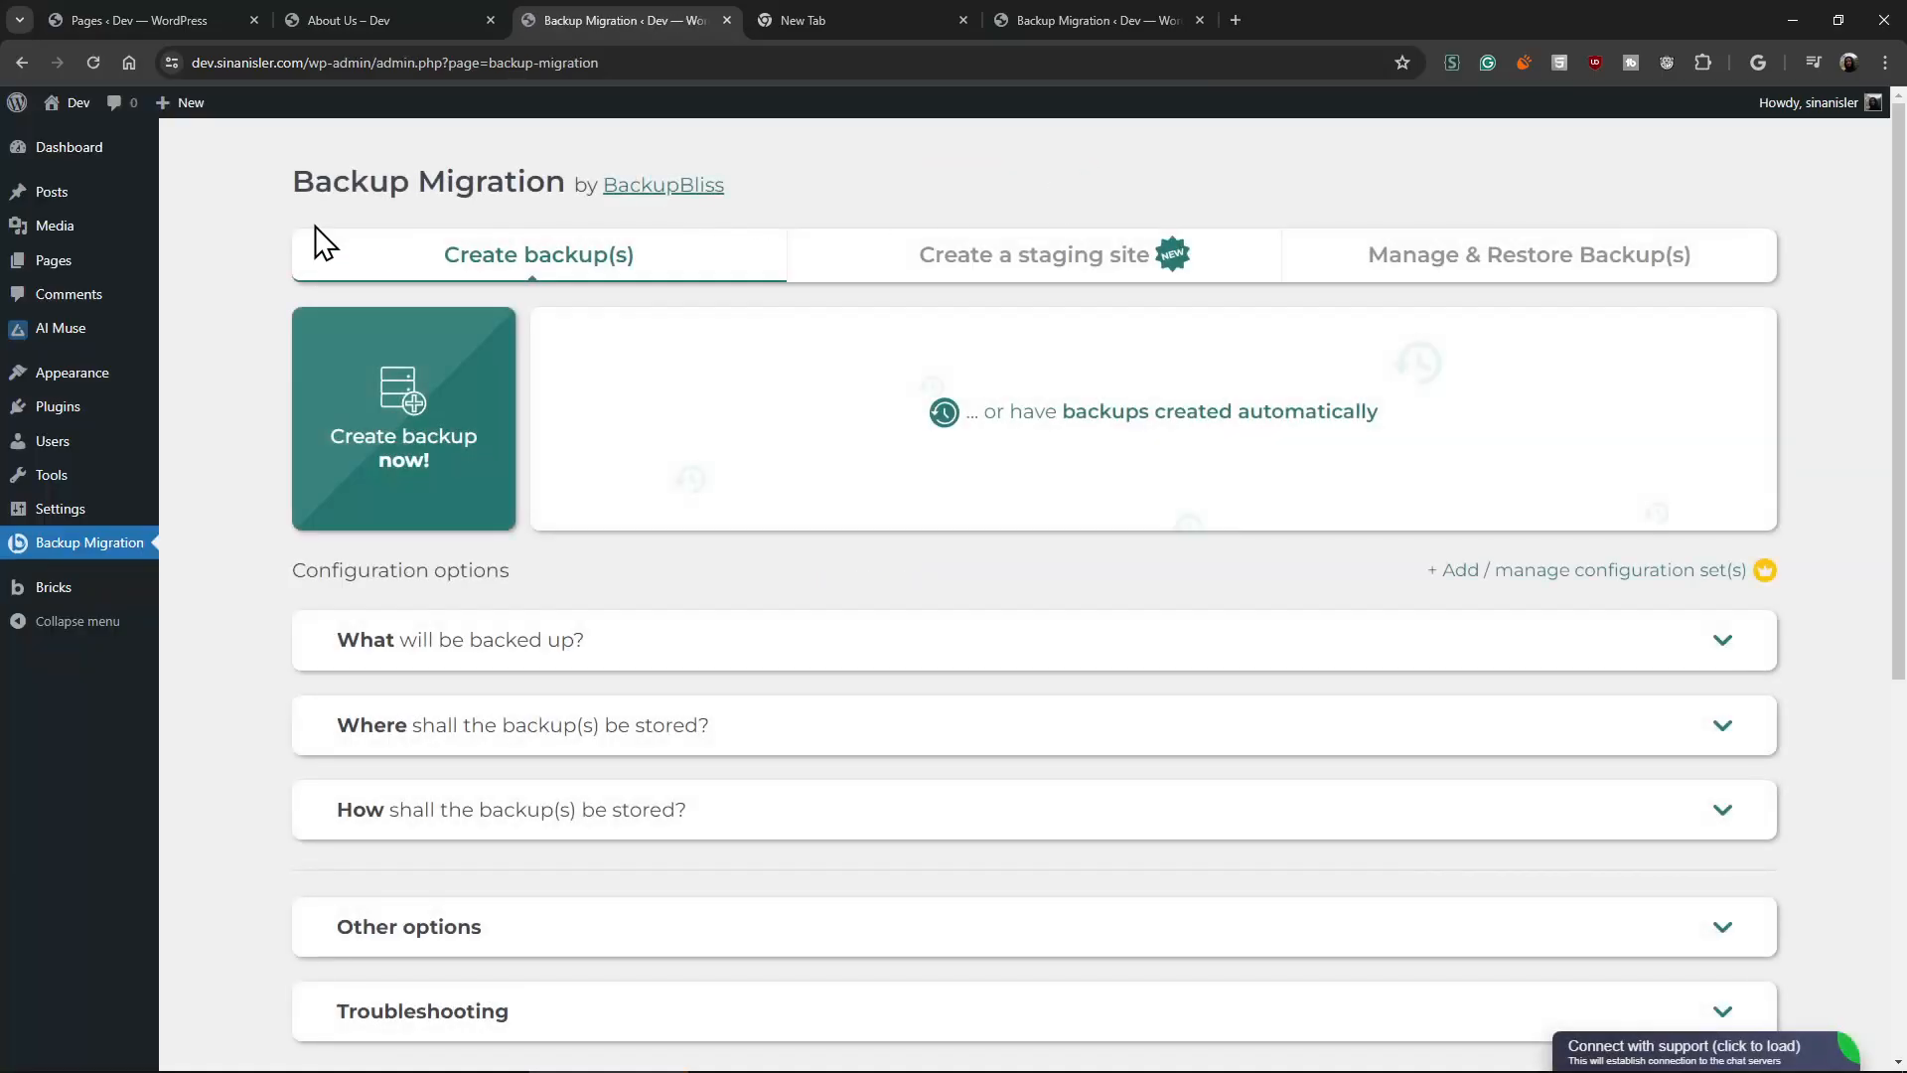
View the live site's About Us page in a new tab and check its heading and content.
left_click(73, 261)
middle_click(378, 330)
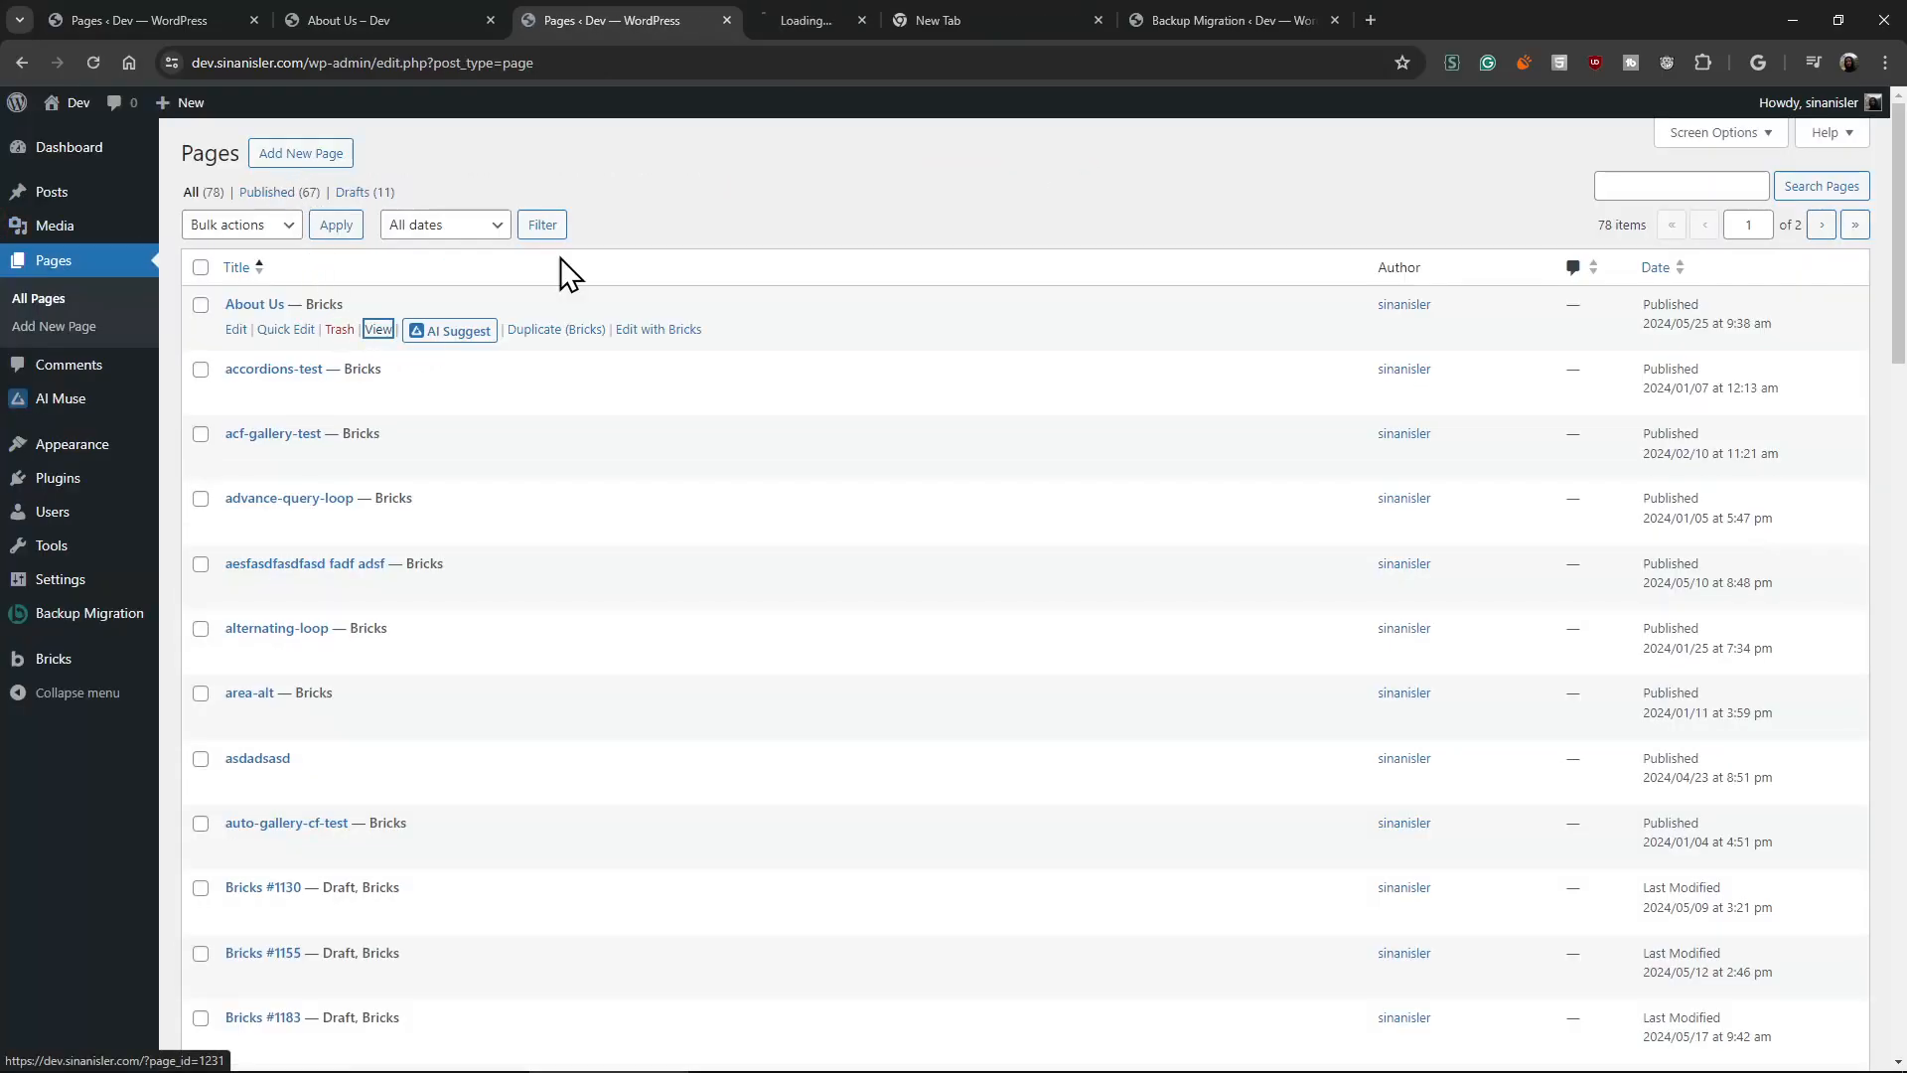
left_click(844, 21)
scroll(761, 296, "down", 5)
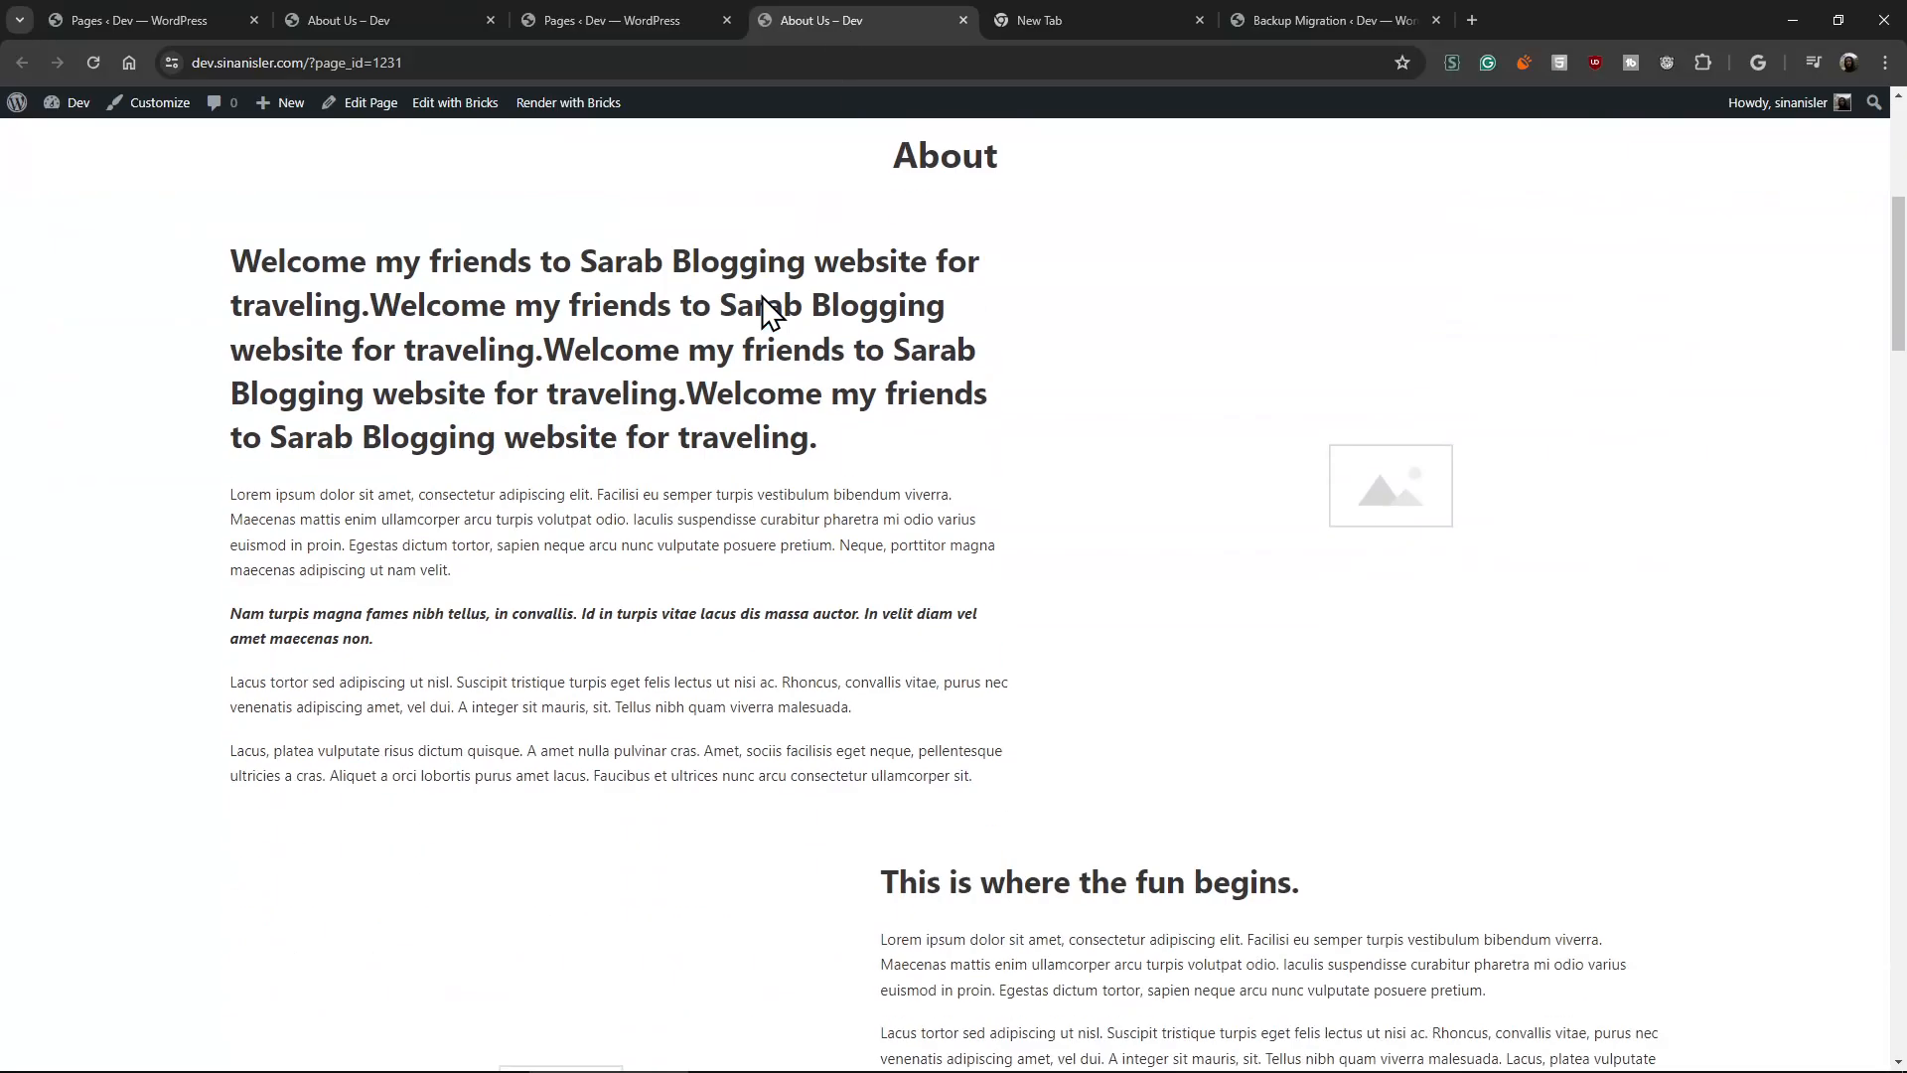
Compare the top banner and the repeated welcome heading on the live About Us page, and close that page's tab.
scroll(770, 298, "up", 5)
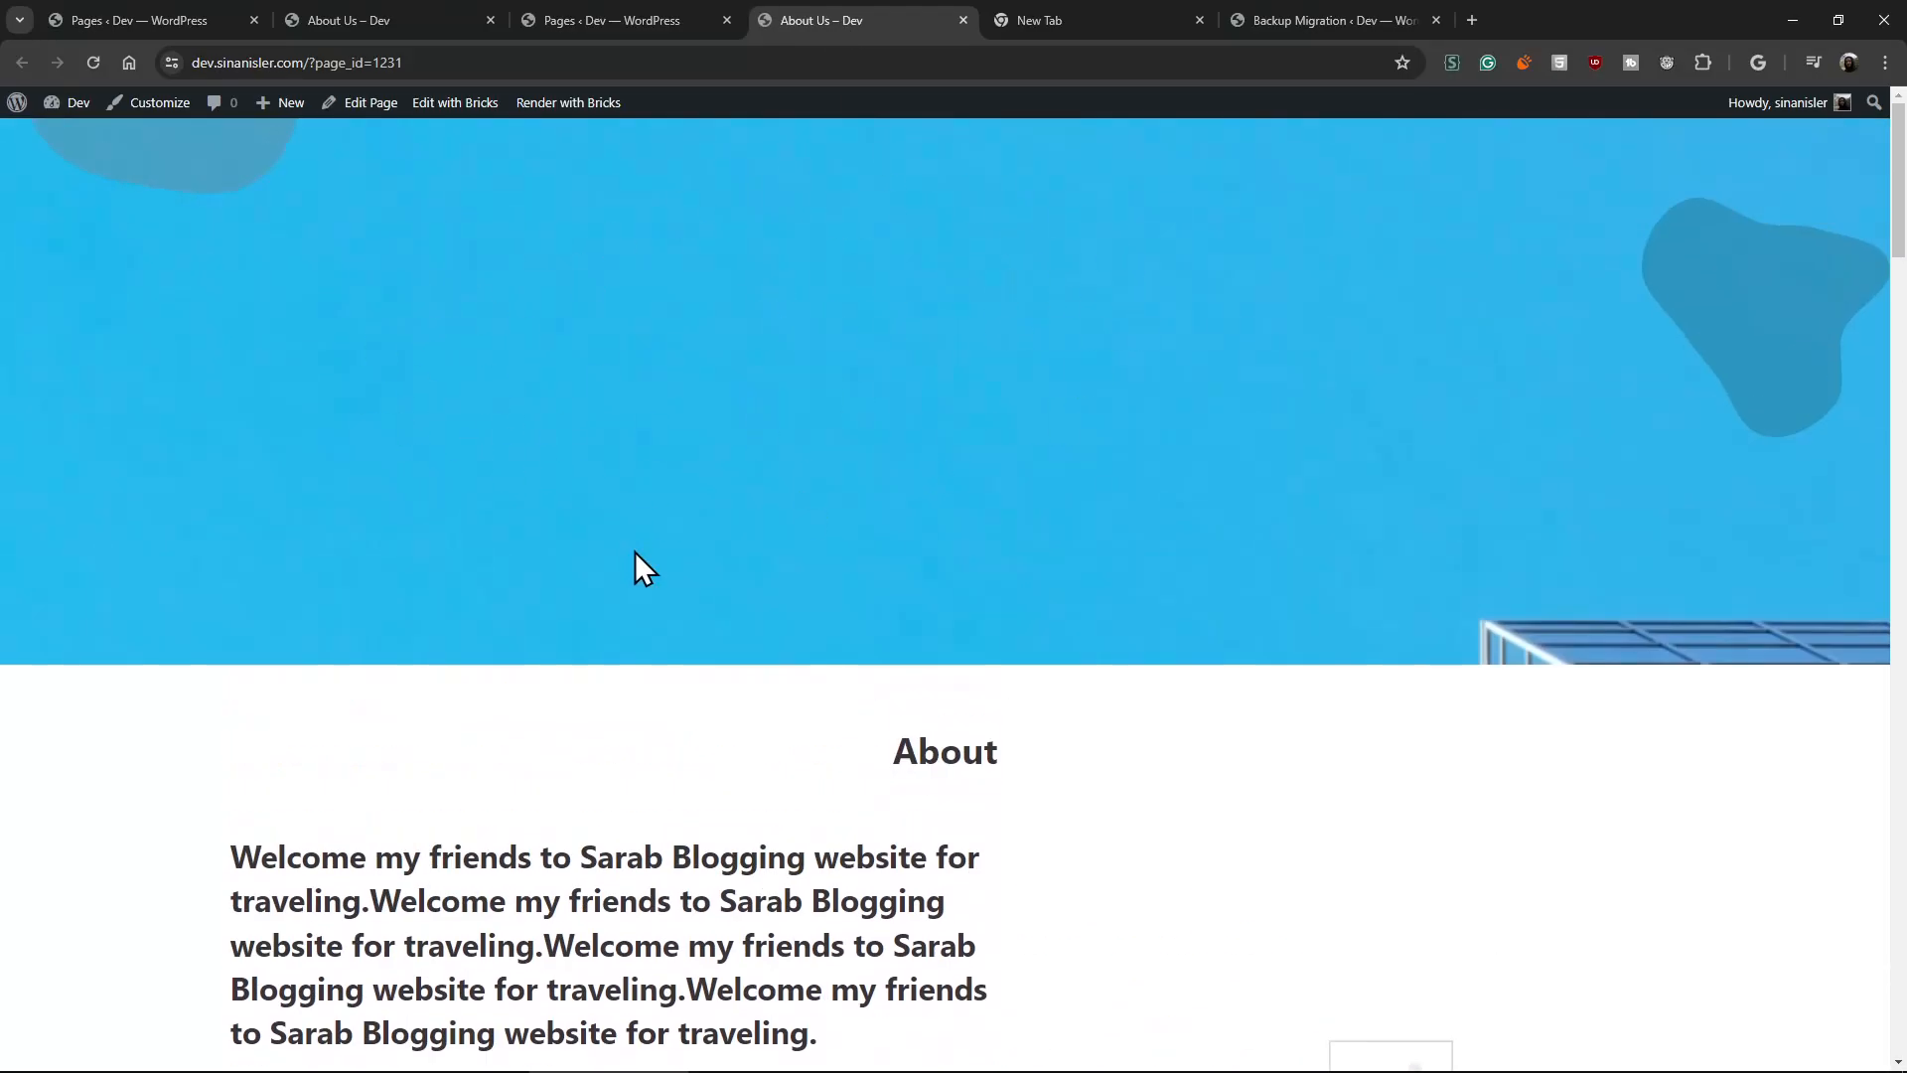
scroll(635, 551, "down", 6)
left_click_drag(397, 308, 568, 439)
scroll(568, 441, "up", 6)
left_click(634, 372)
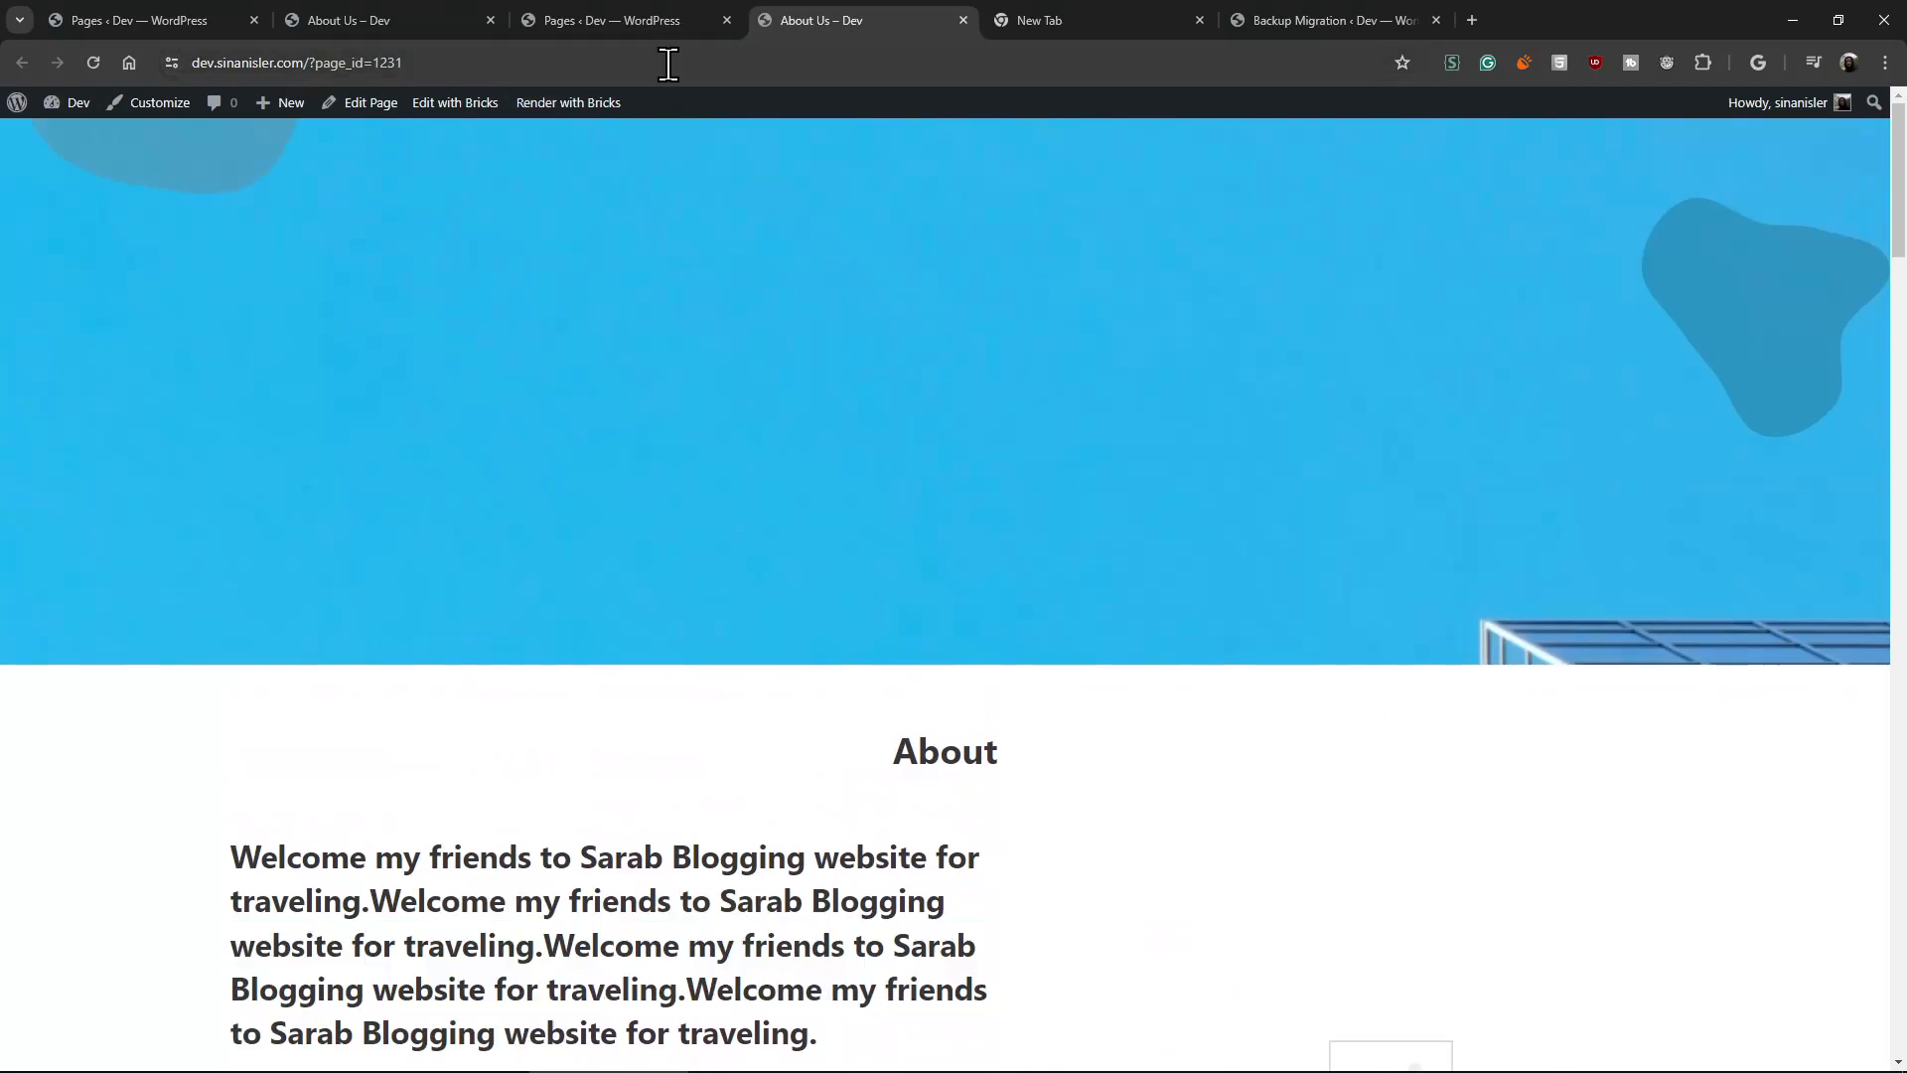
left_click(651, 24)
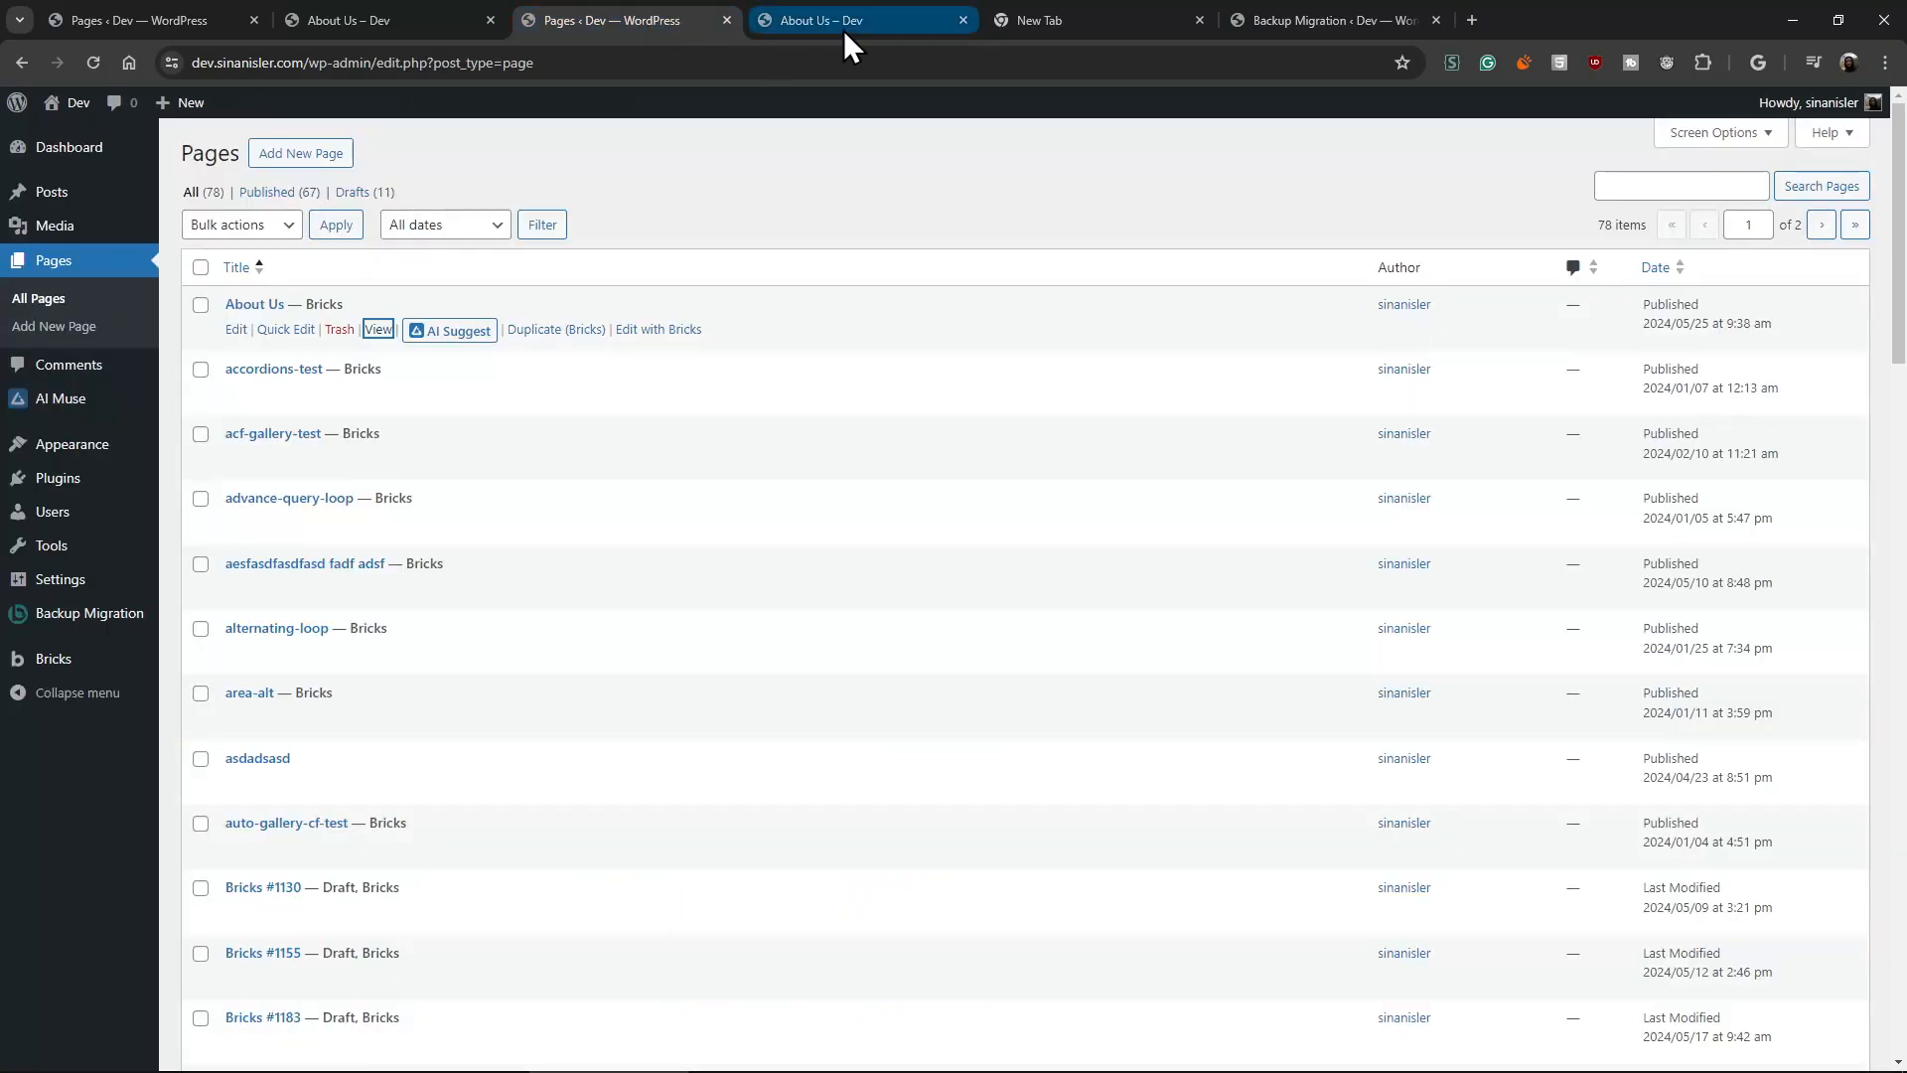
middle_click(847, 24)
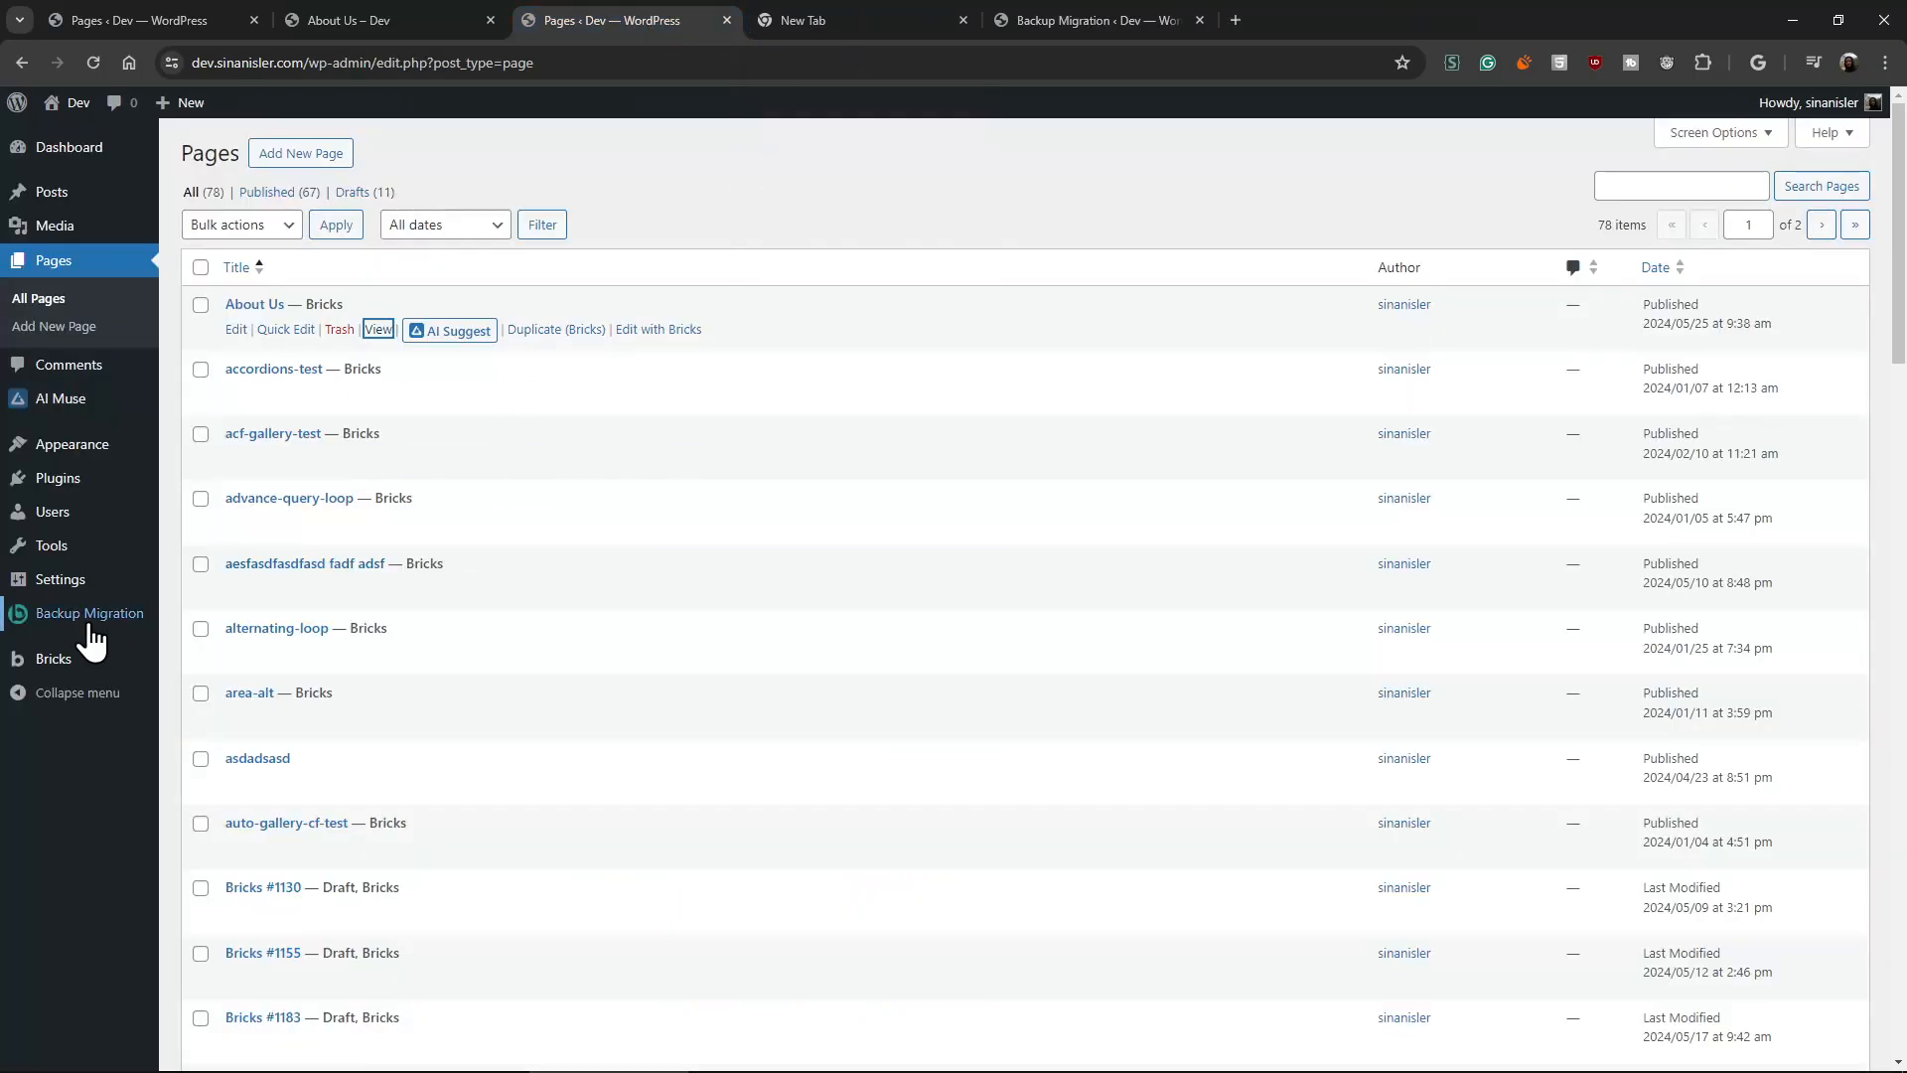
Open the live site's Backup Migration page and review what will be backed up, including files, exclusion rules and databases.
left_click(96, 615)
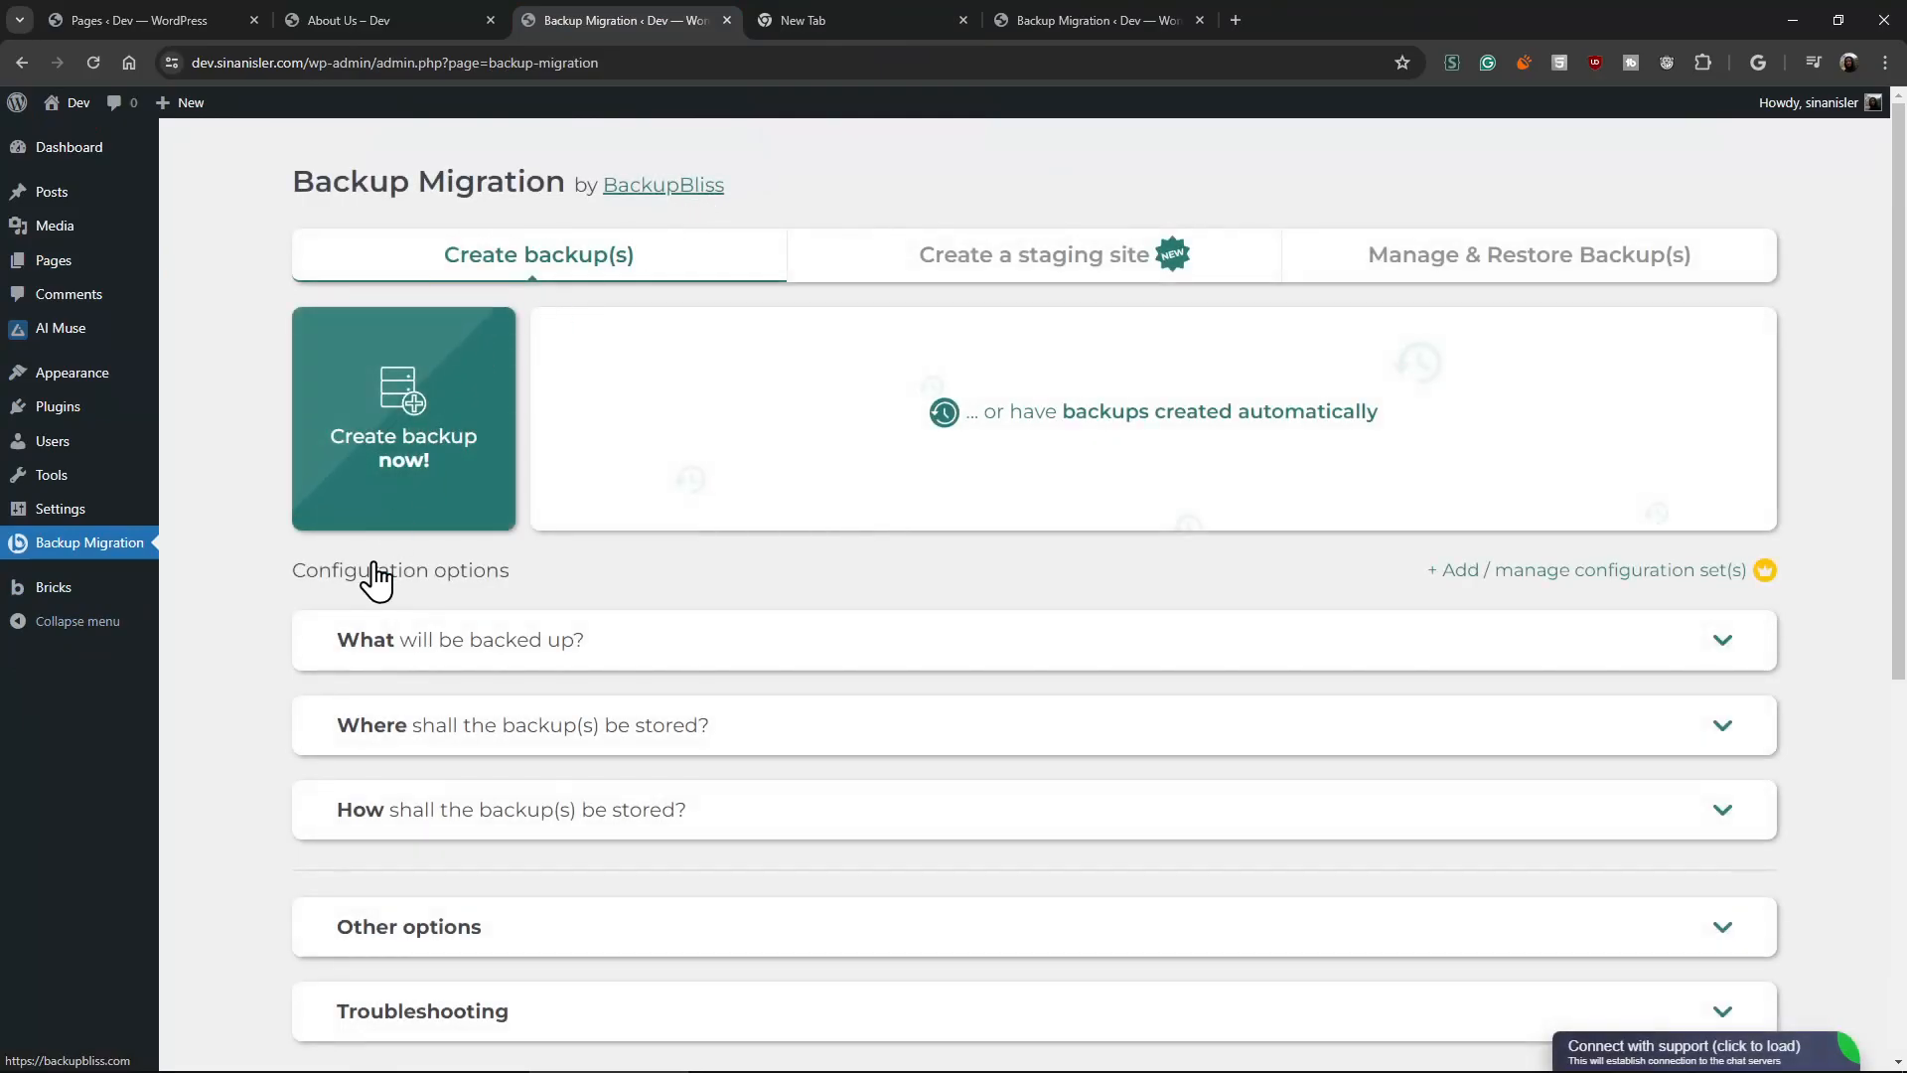
left_click(459, 650)
scroll(264, 636, "down", 3)
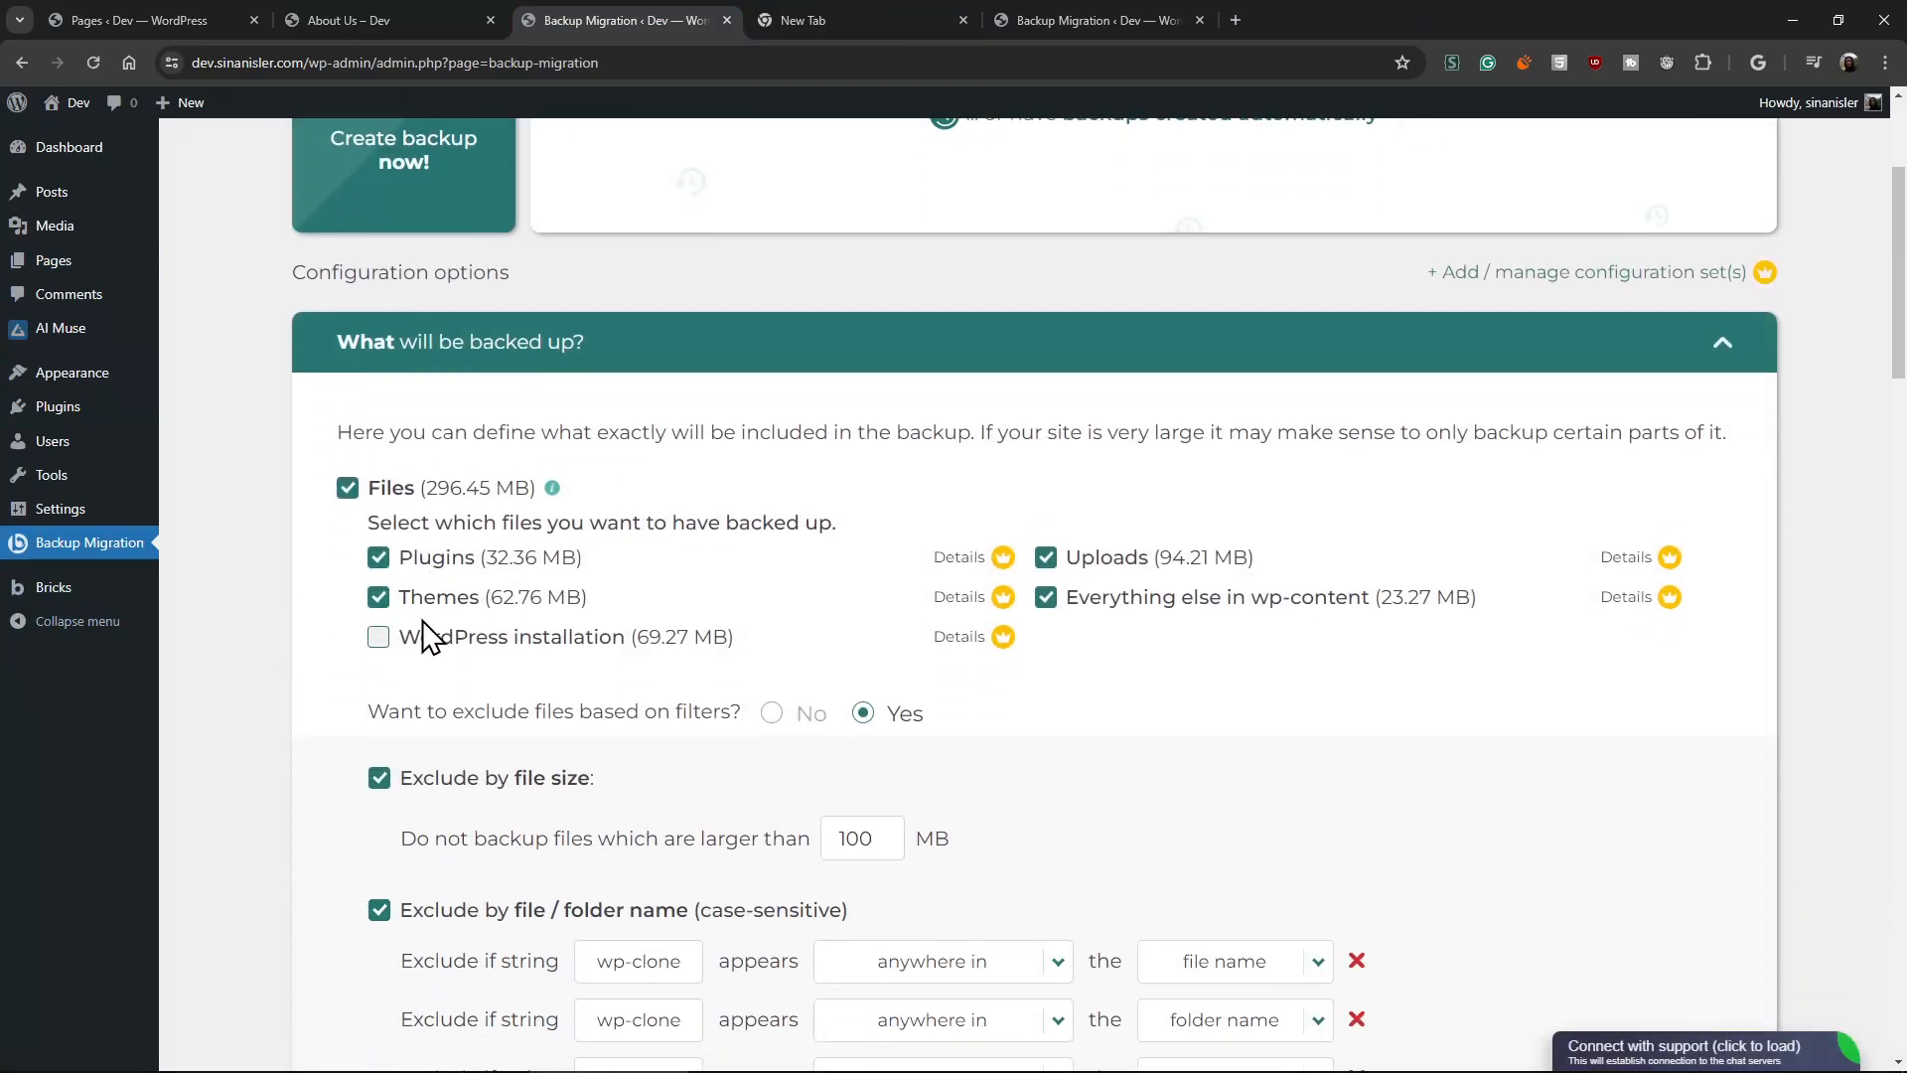
scroll(421, 620, "down", 3)
scroll(311, 566, "down", 15)
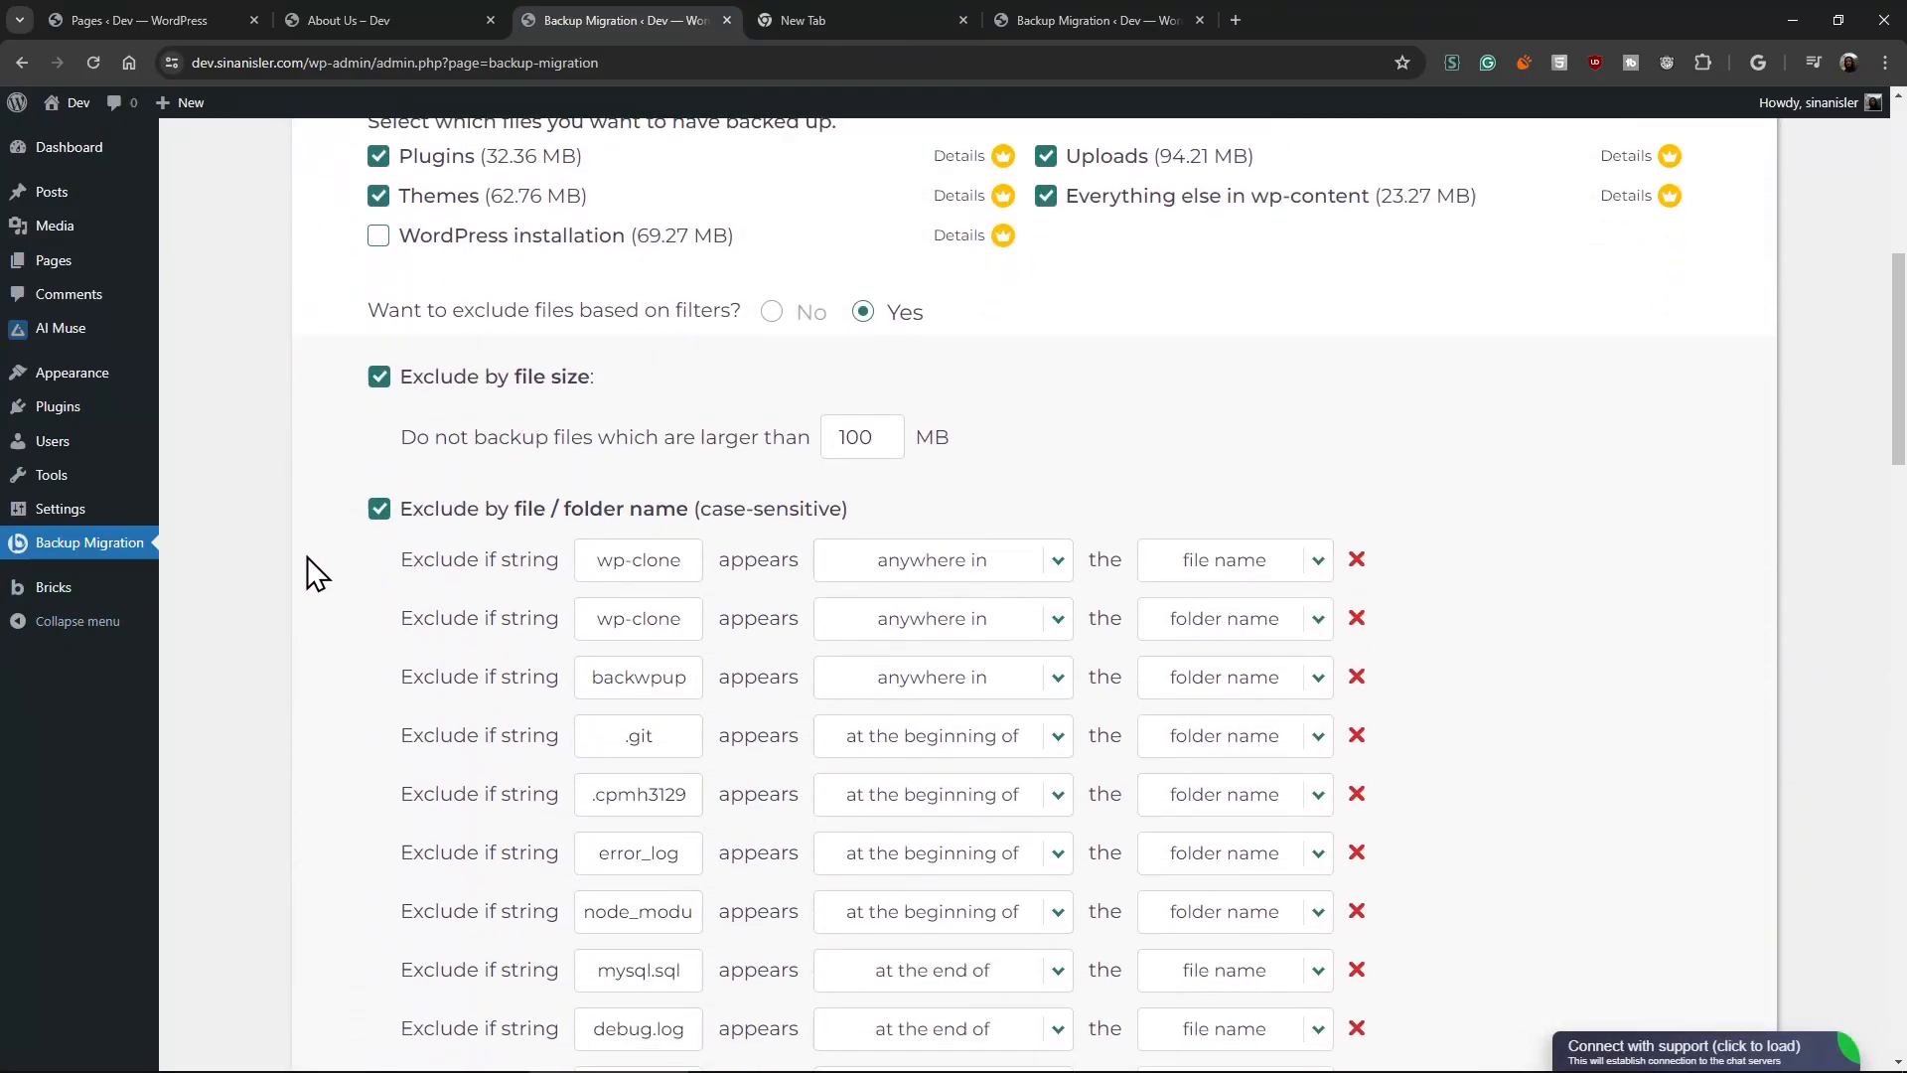
scroll(327, 587, "up", 6)
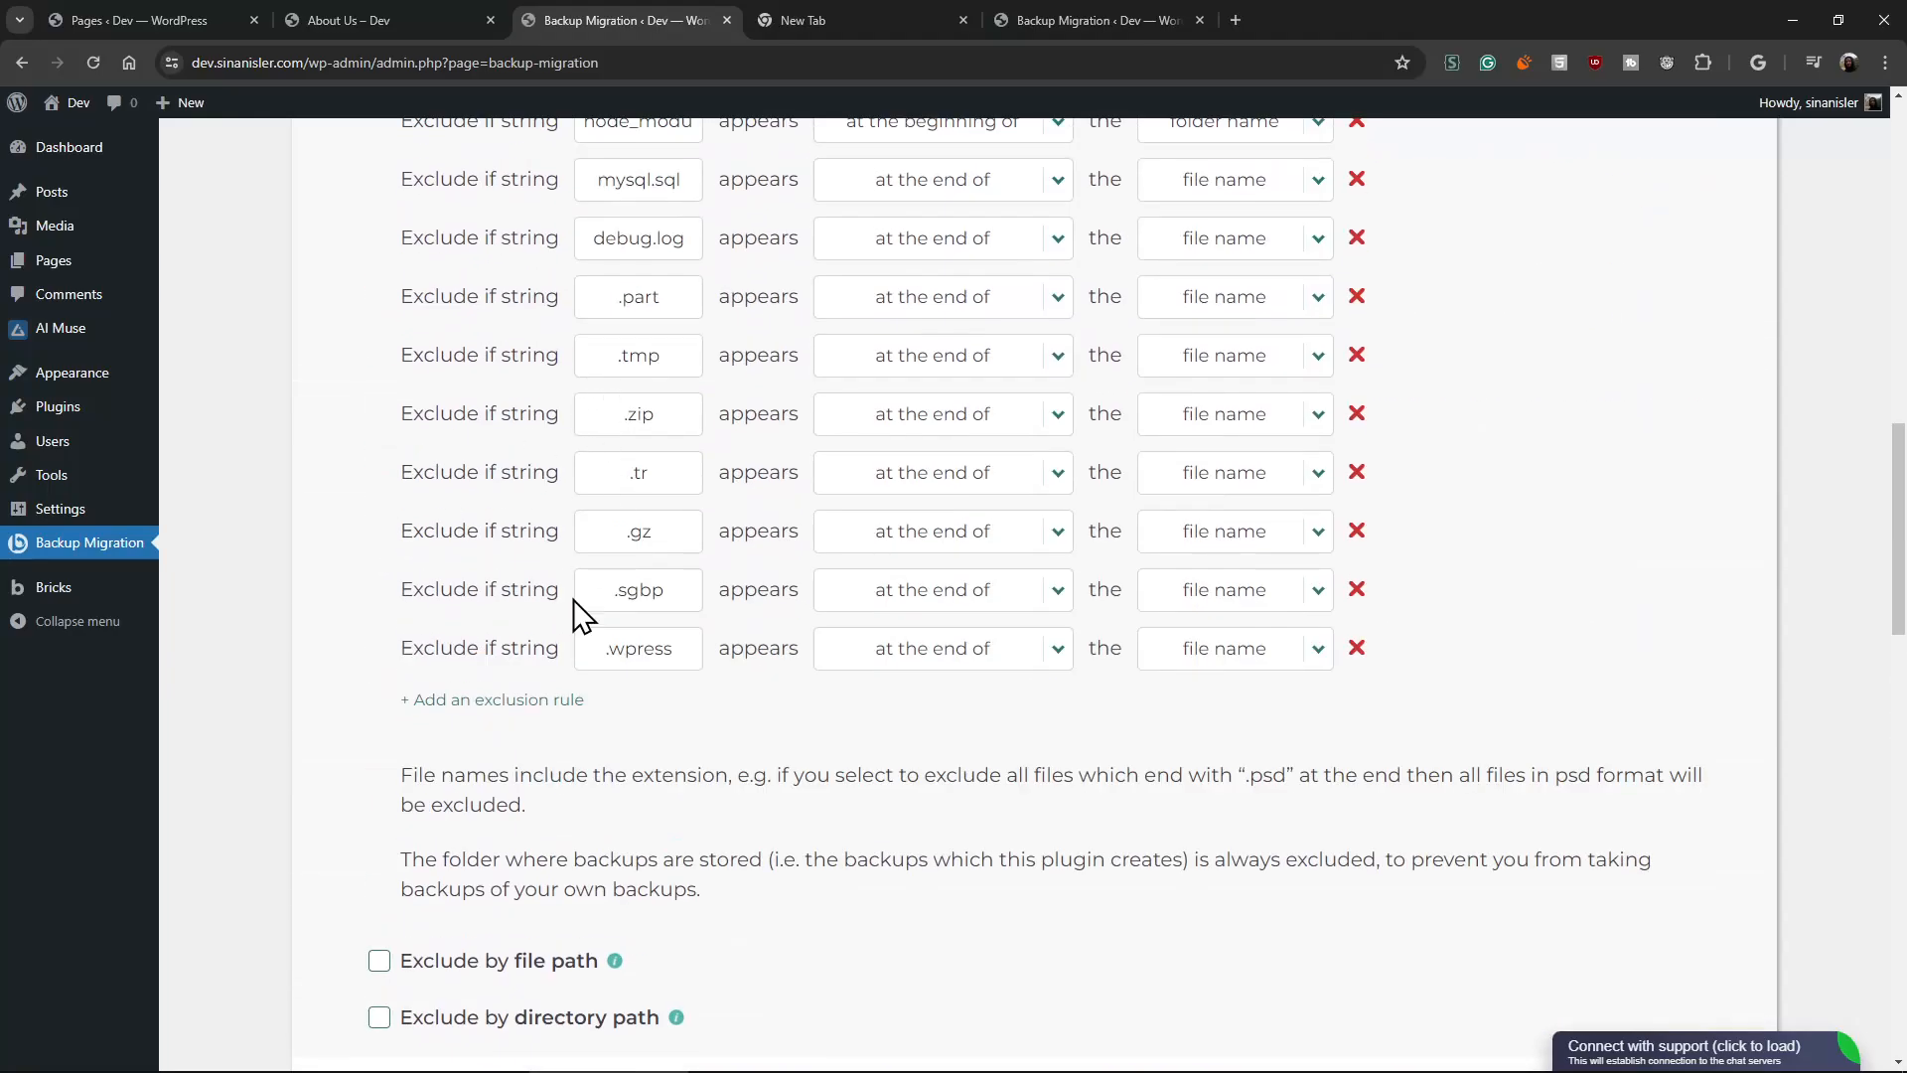
scroll(576, 608, "down", 10)
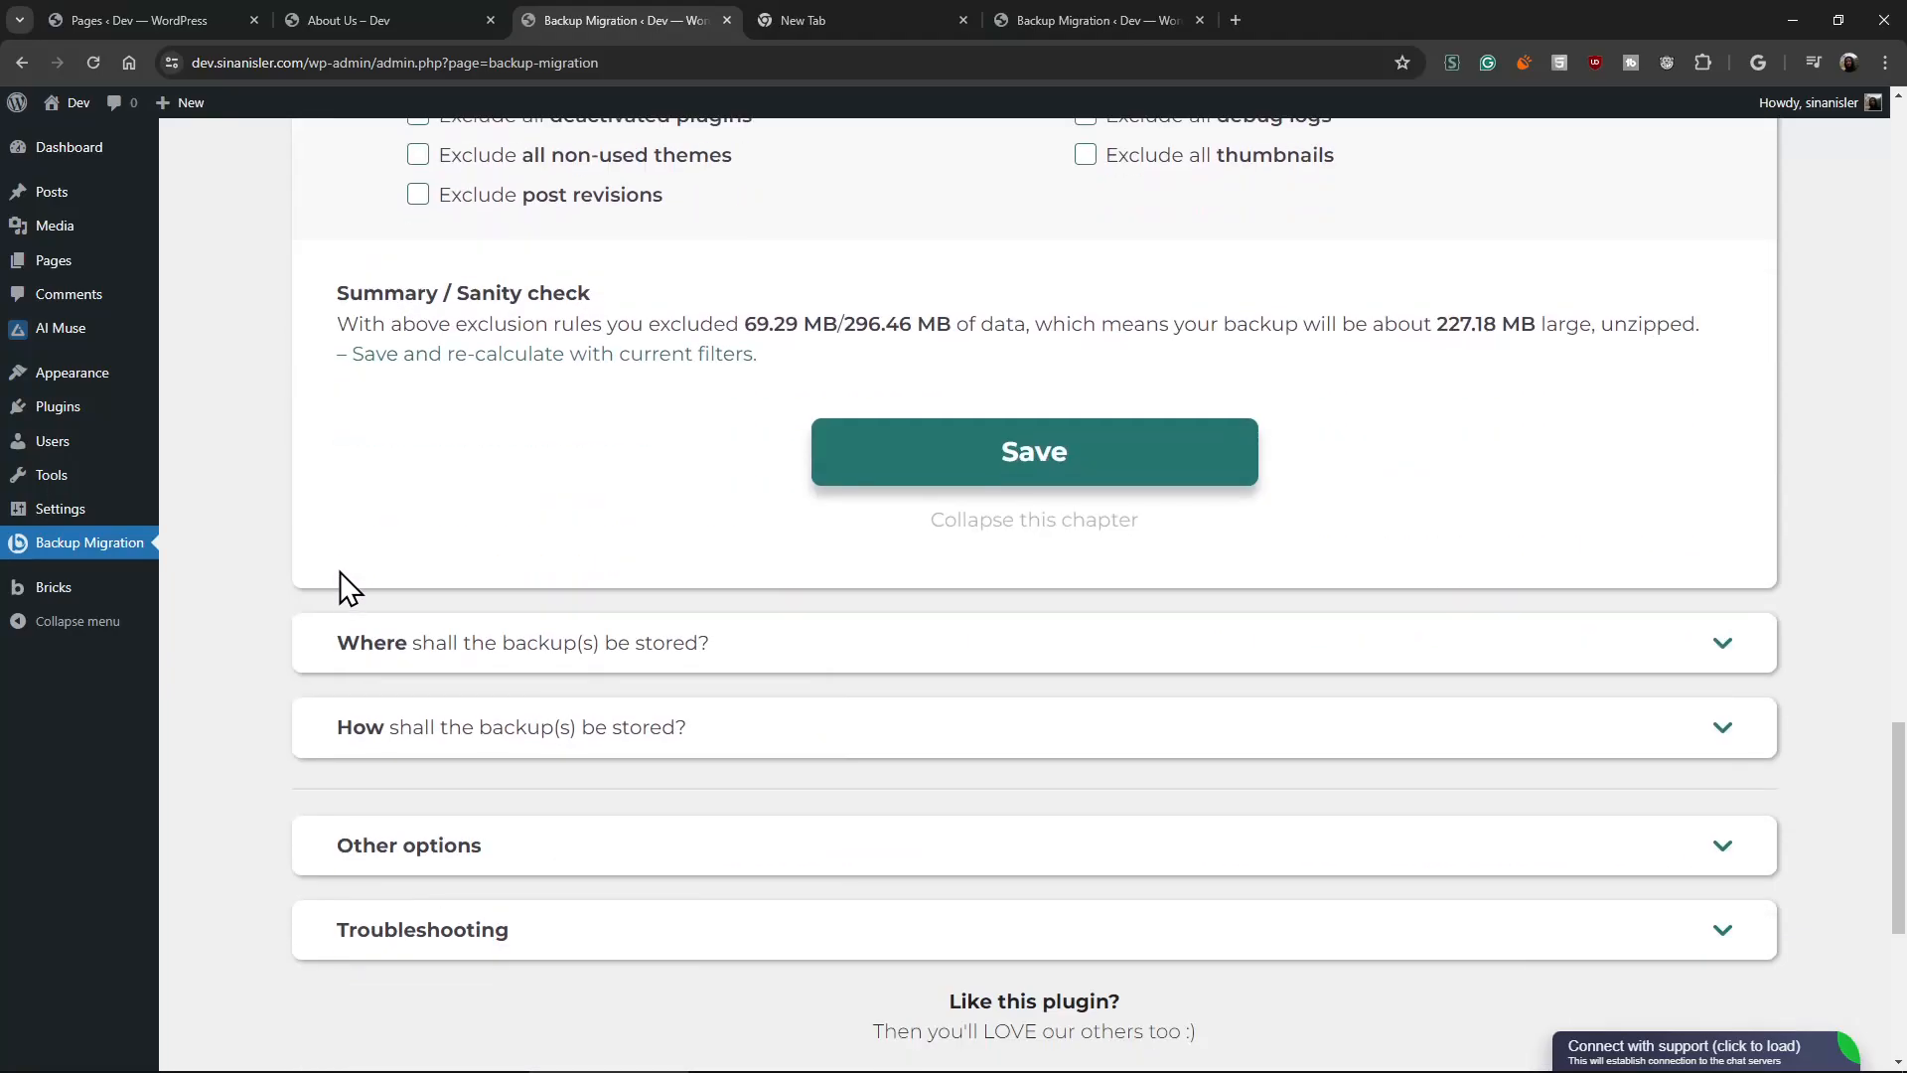
scroll(339, 570, "up", 5)
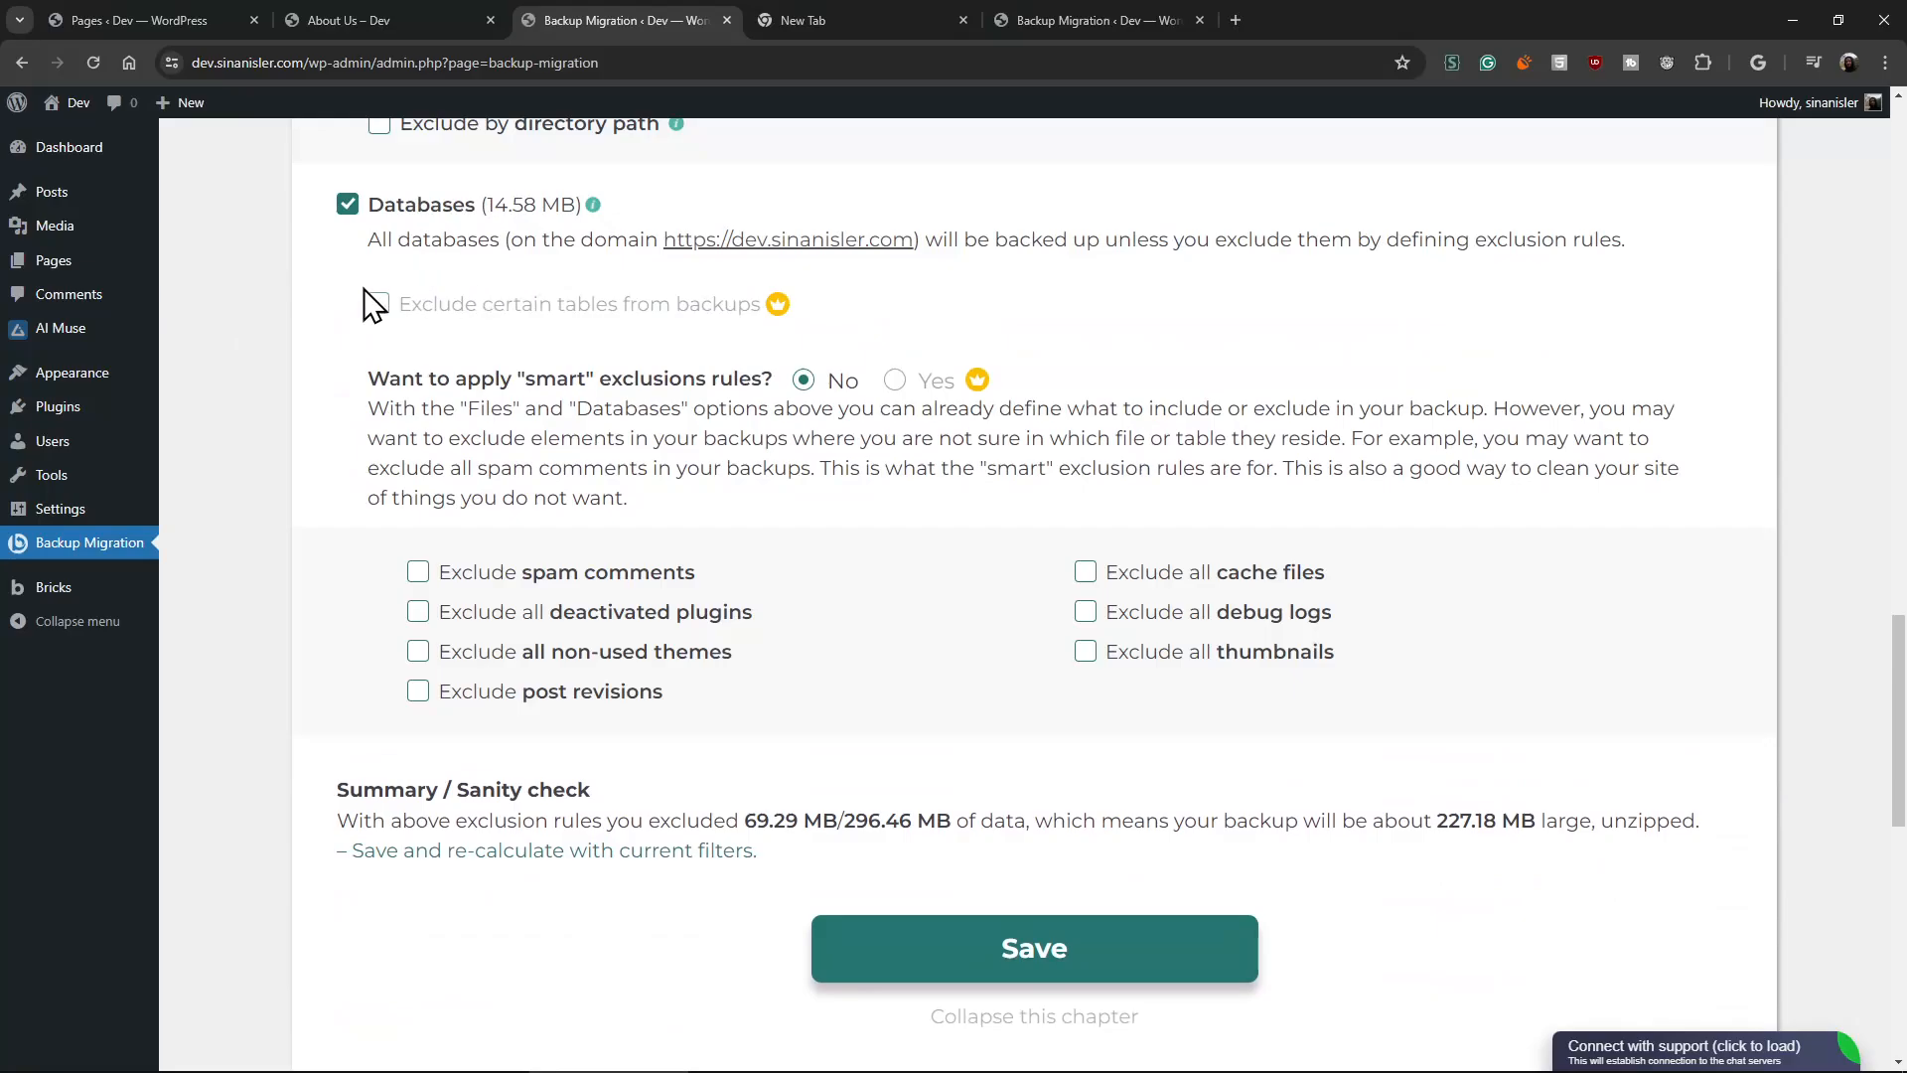
scroll(404, 395, "up", 1)
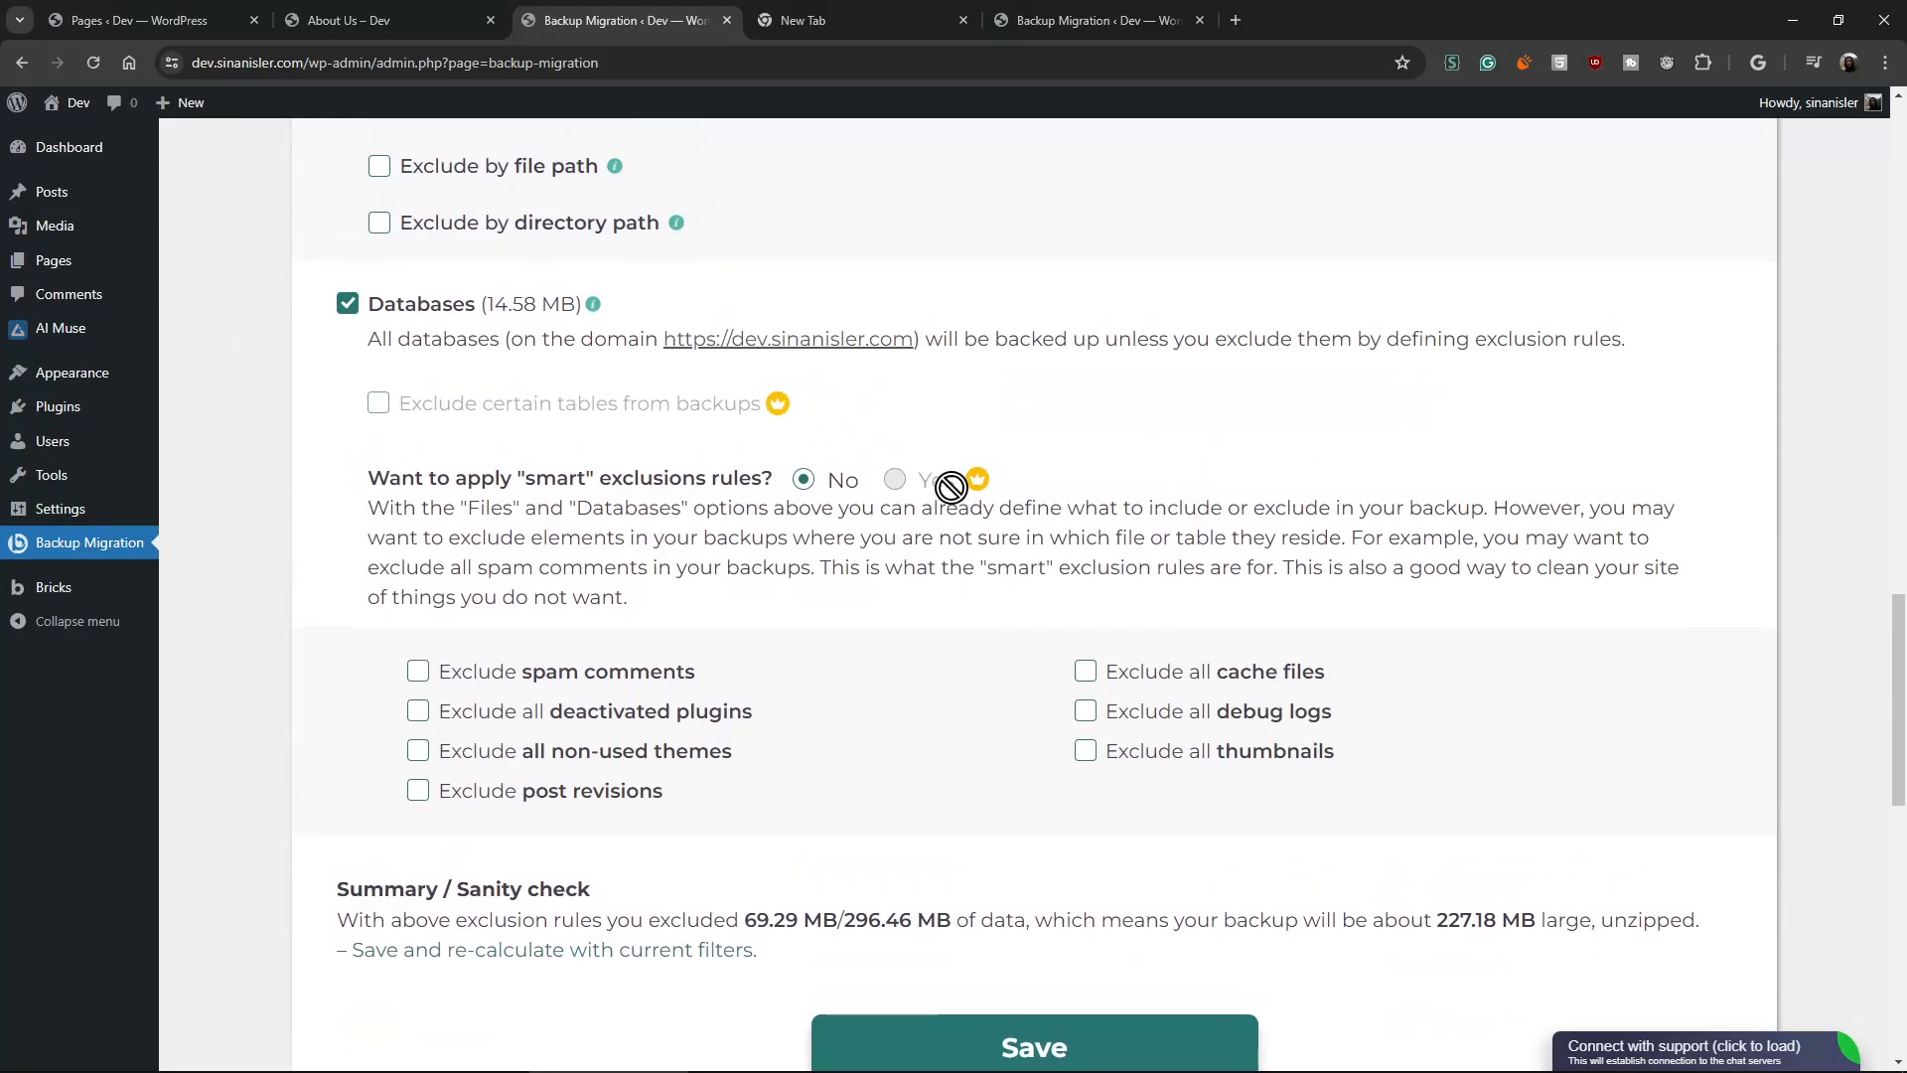
scroll(212, 578, "down", 6)
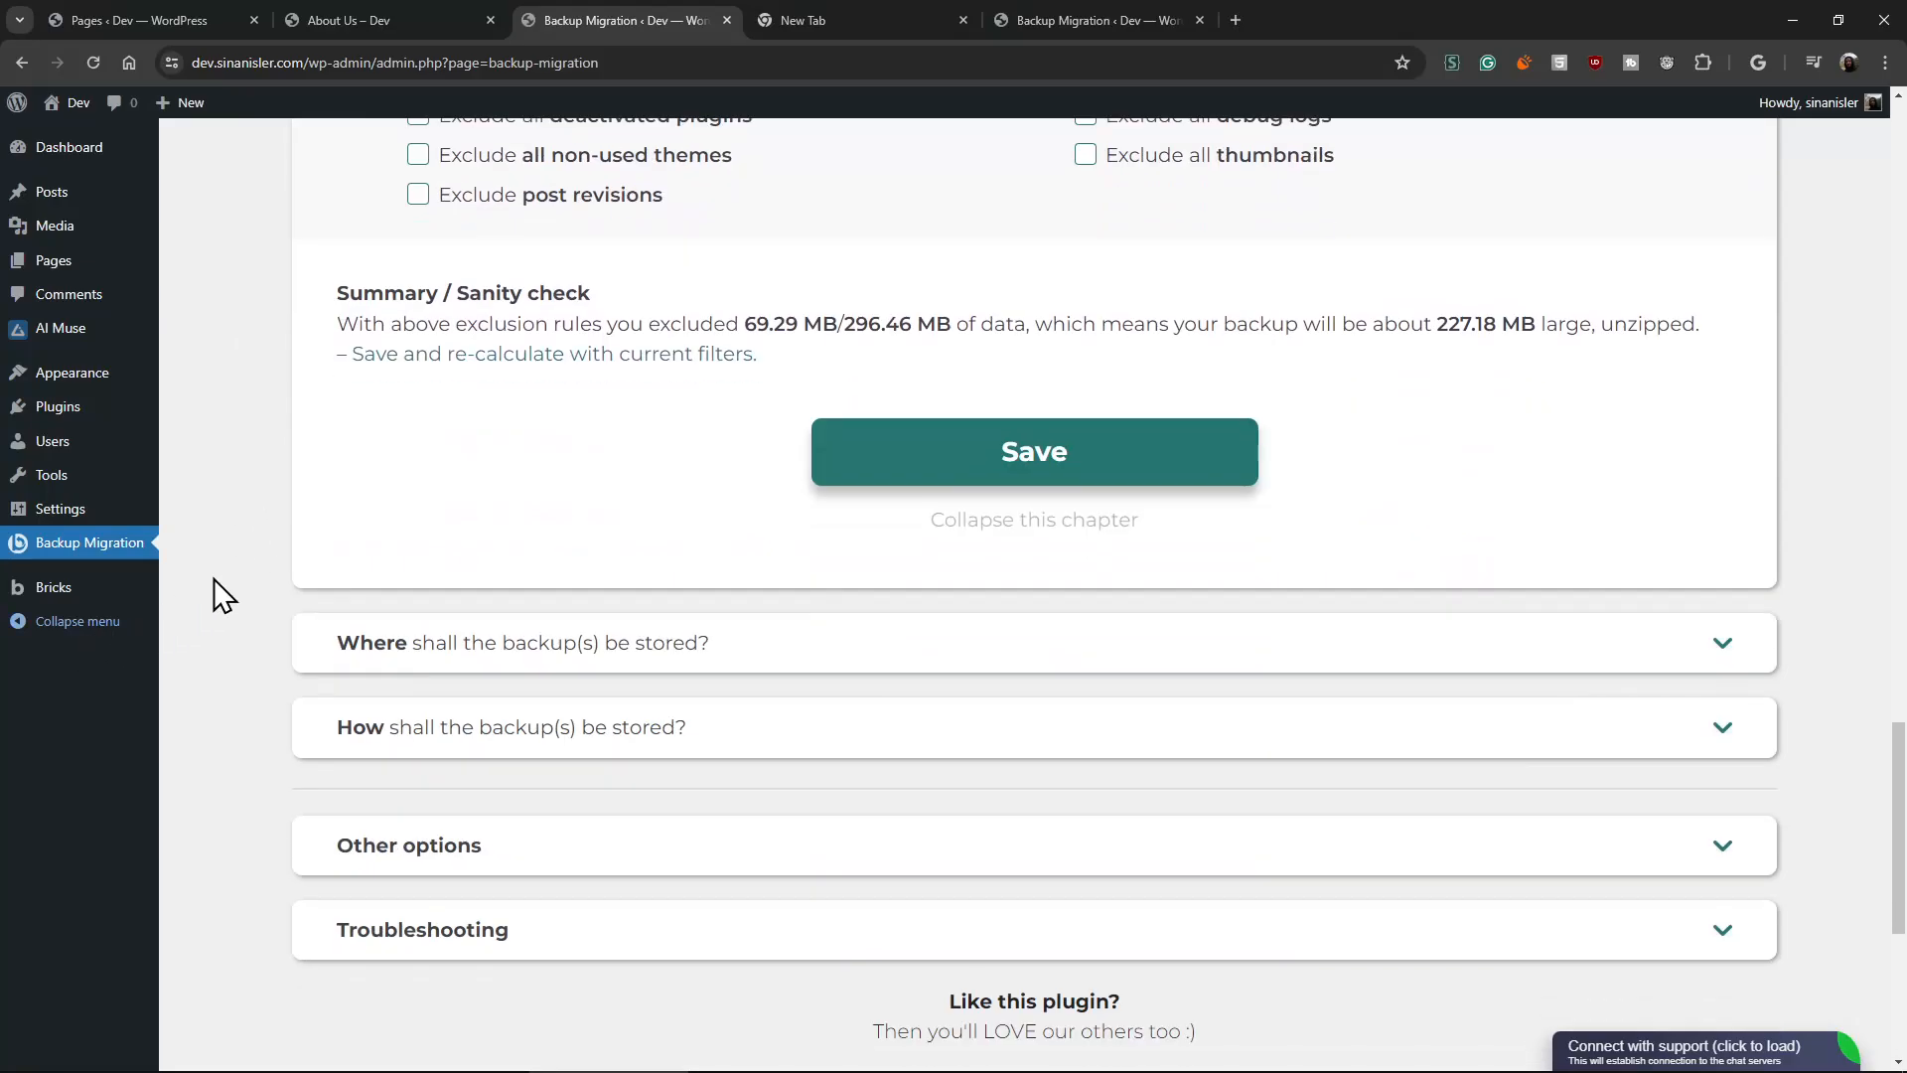
Expand the chapter on where backups are stored and review the local directory settings and external storage options.
left_click(347, 624)
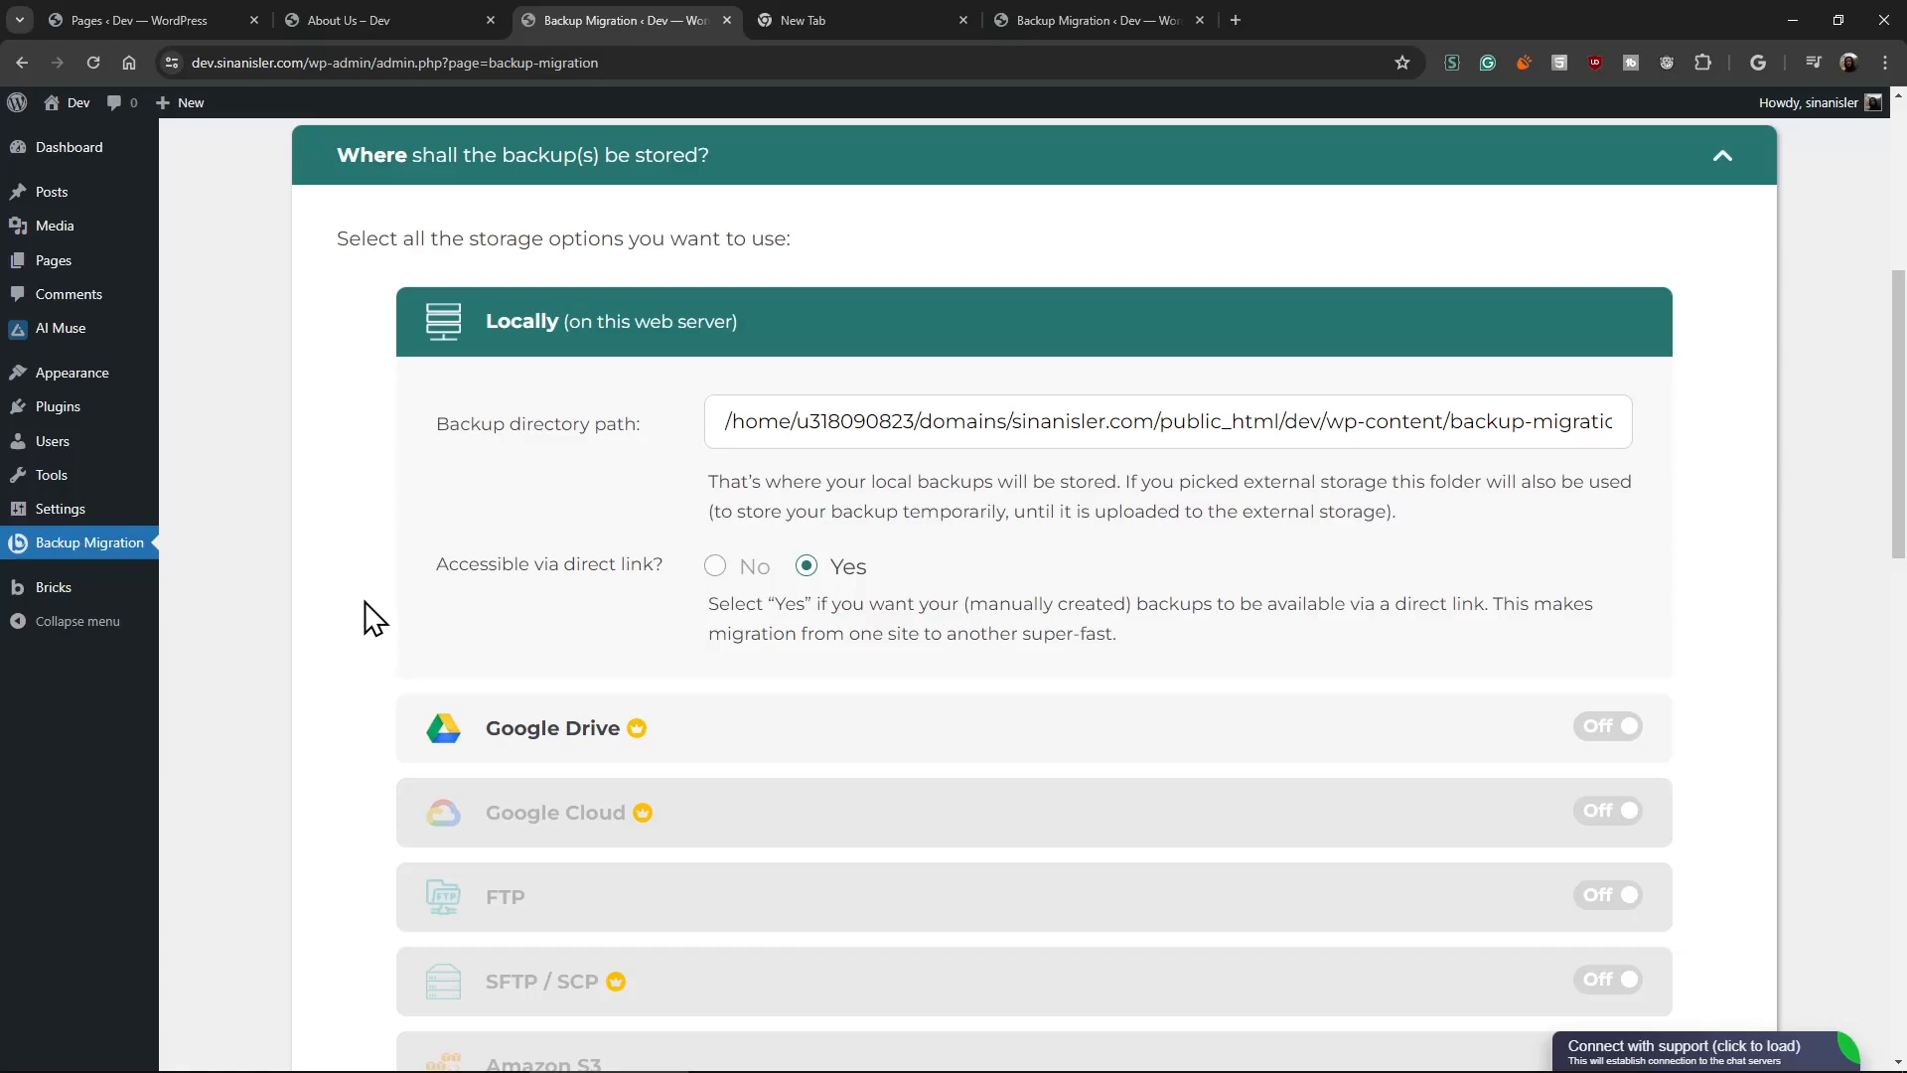
scroll(357, 622, "down", 2)
scroll(331, 616, "down", 2)
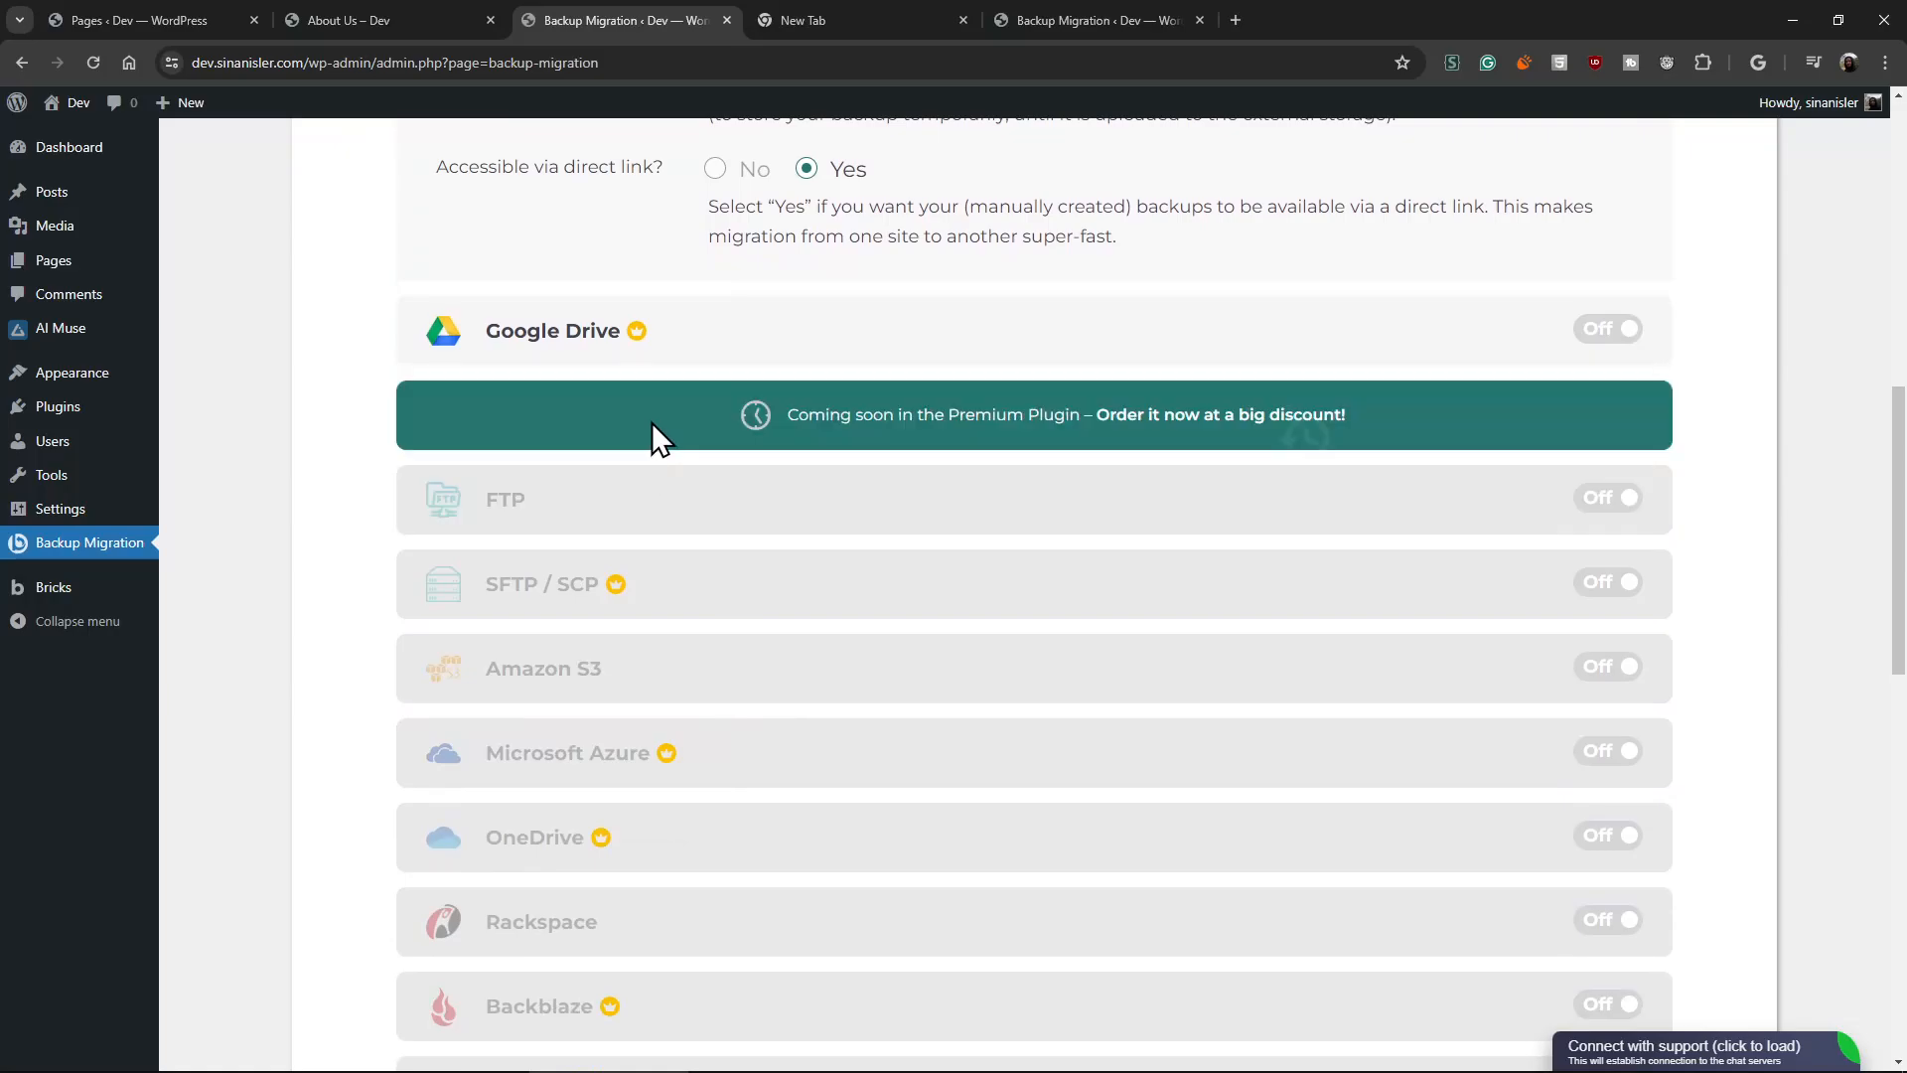
scroll(340, 460, "down", 1)
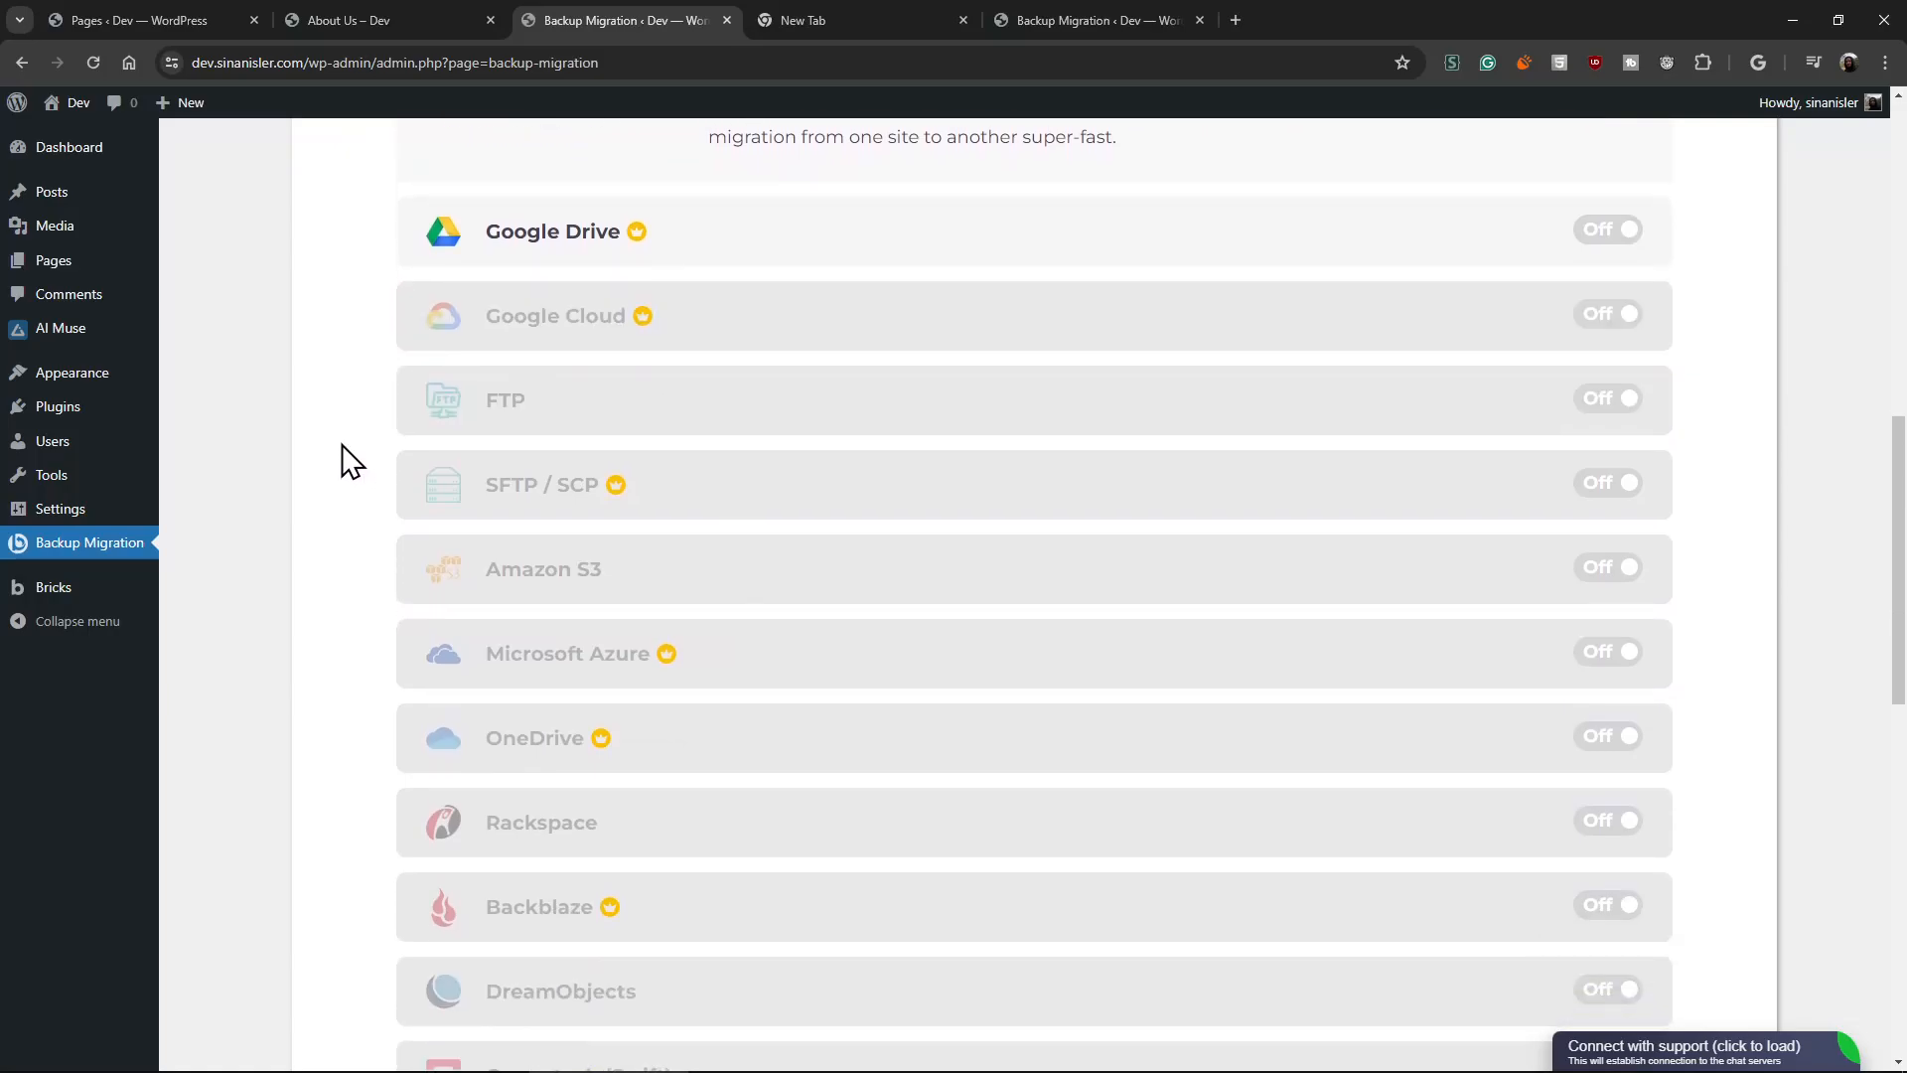
scroll(332, 474, "down", 1)
scroll(335, 473, "up", 2)
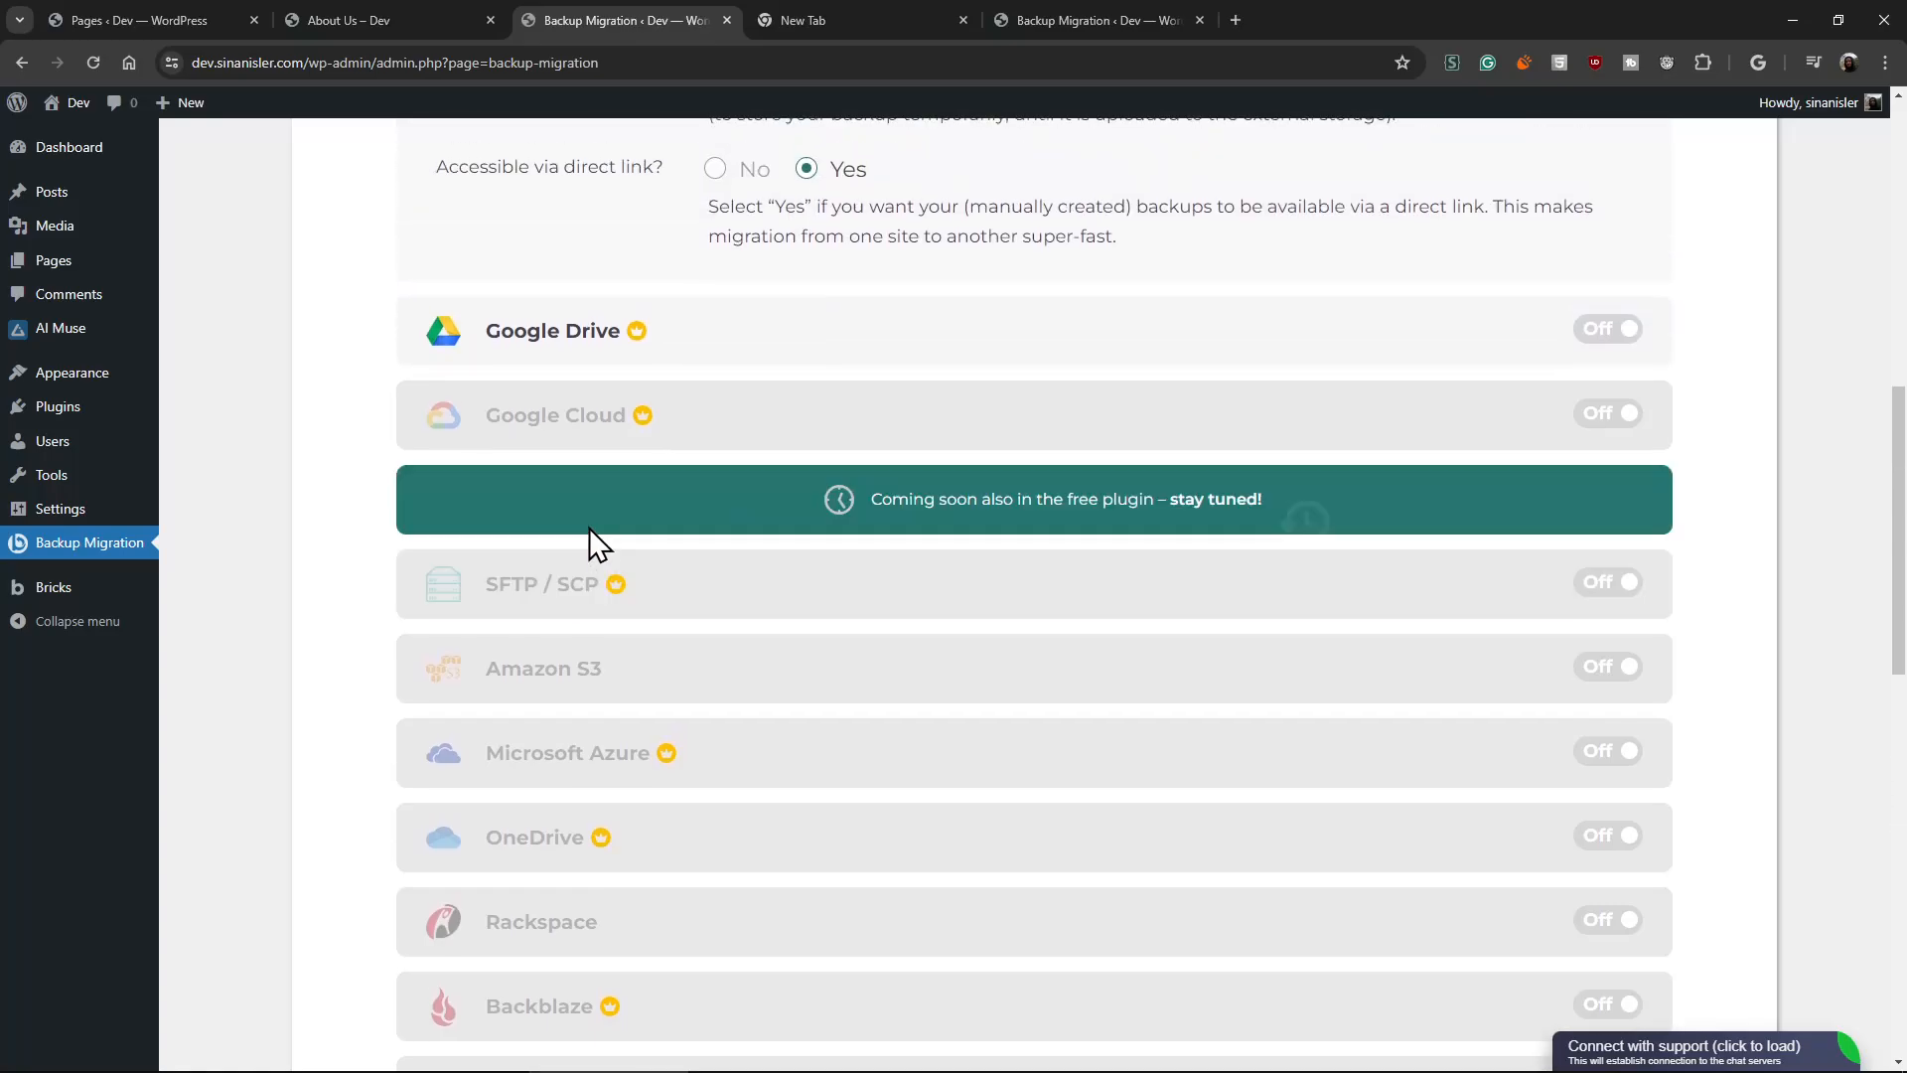
scroll(378, 542, "down", 1)
scroll(381, 542, "down", 1)
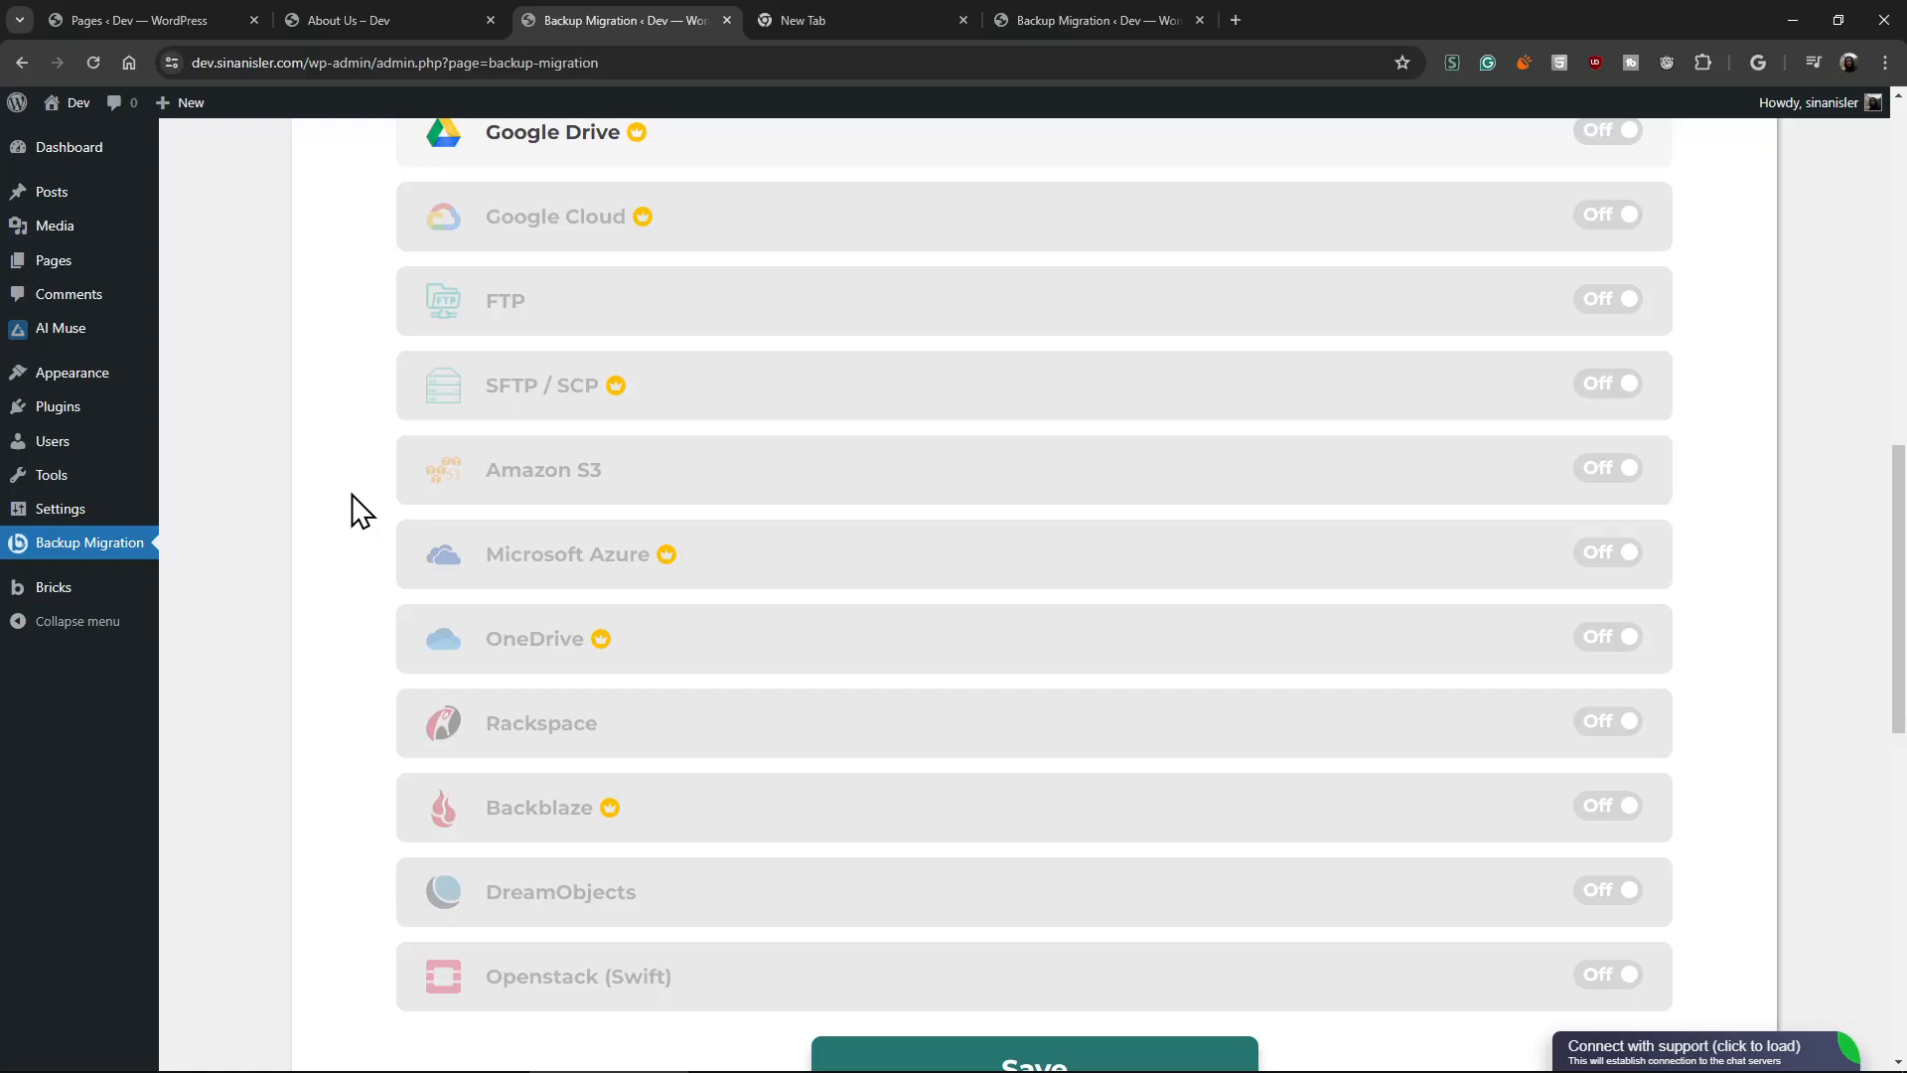
scroll(360, 512, "down", 5)
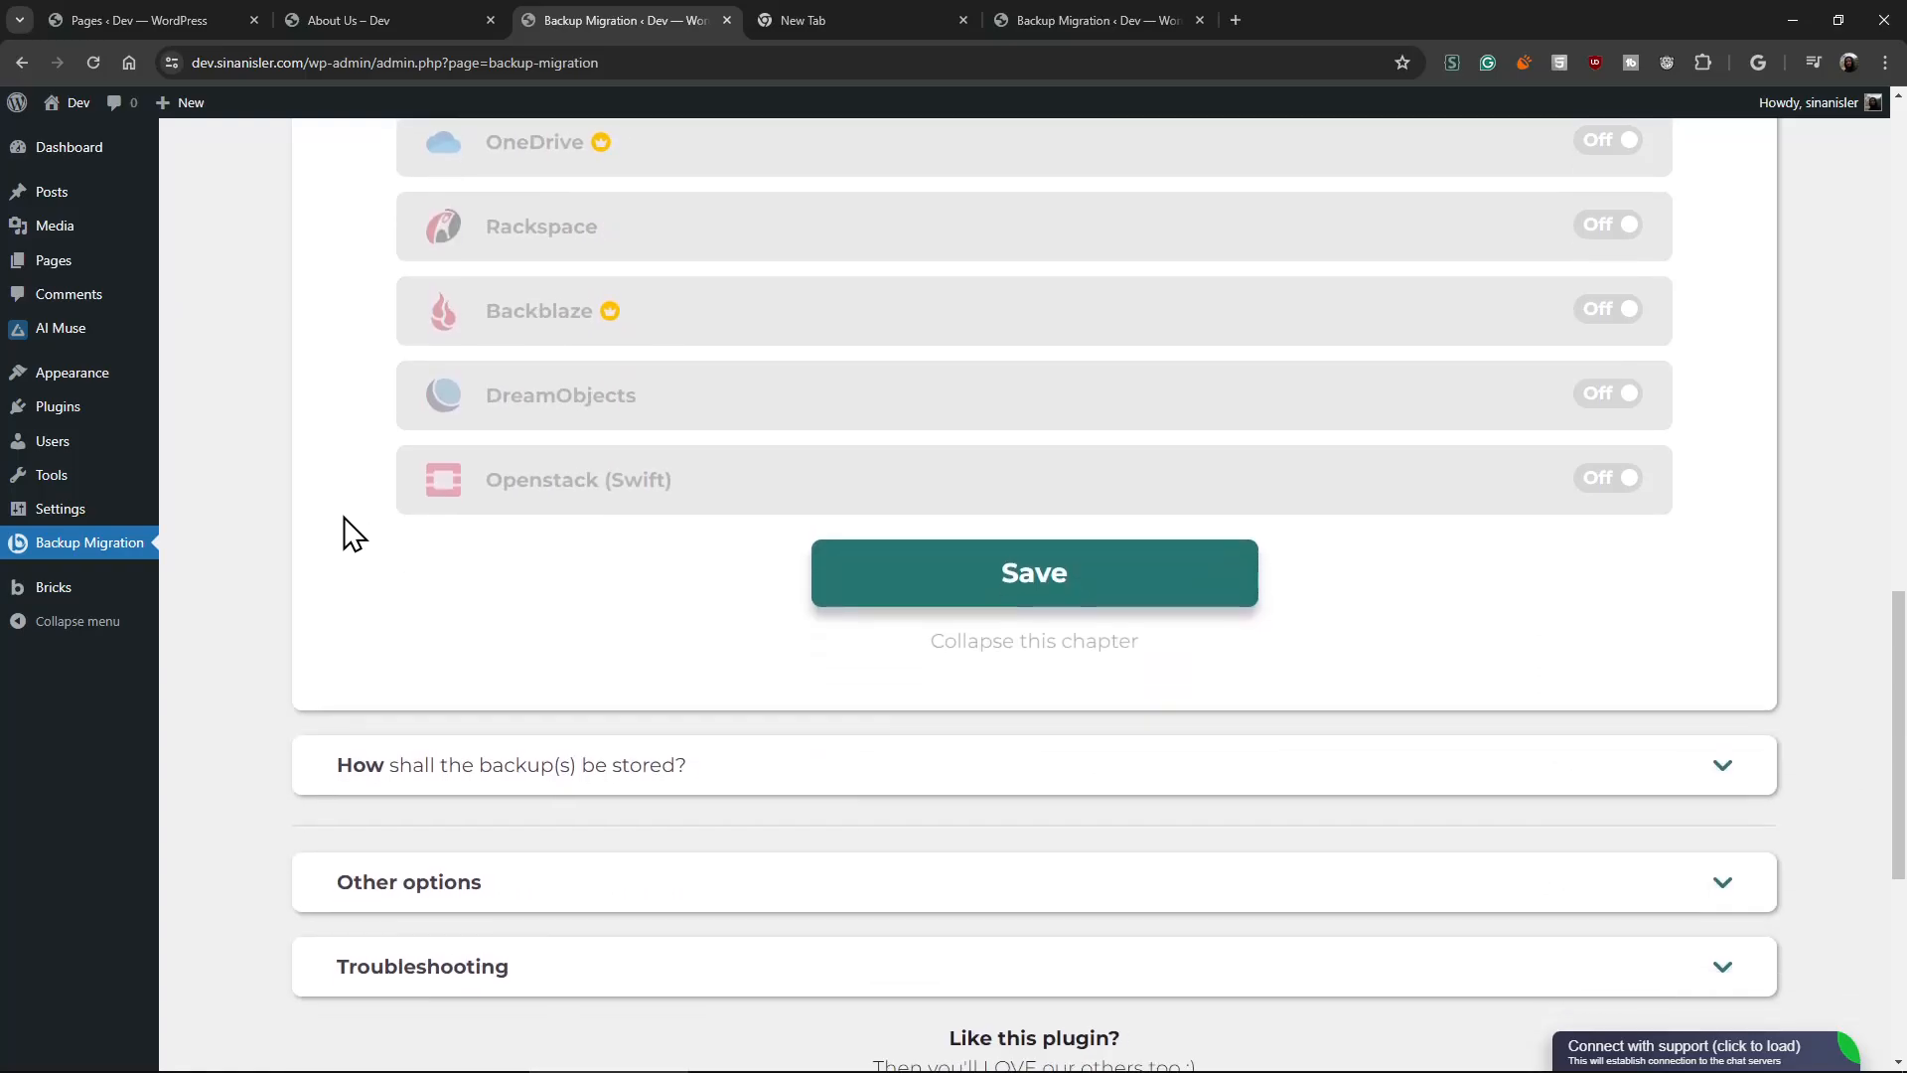
Expand the chapter on how backups are stored and review its zipping and encryption options.
left_click(460, 785)
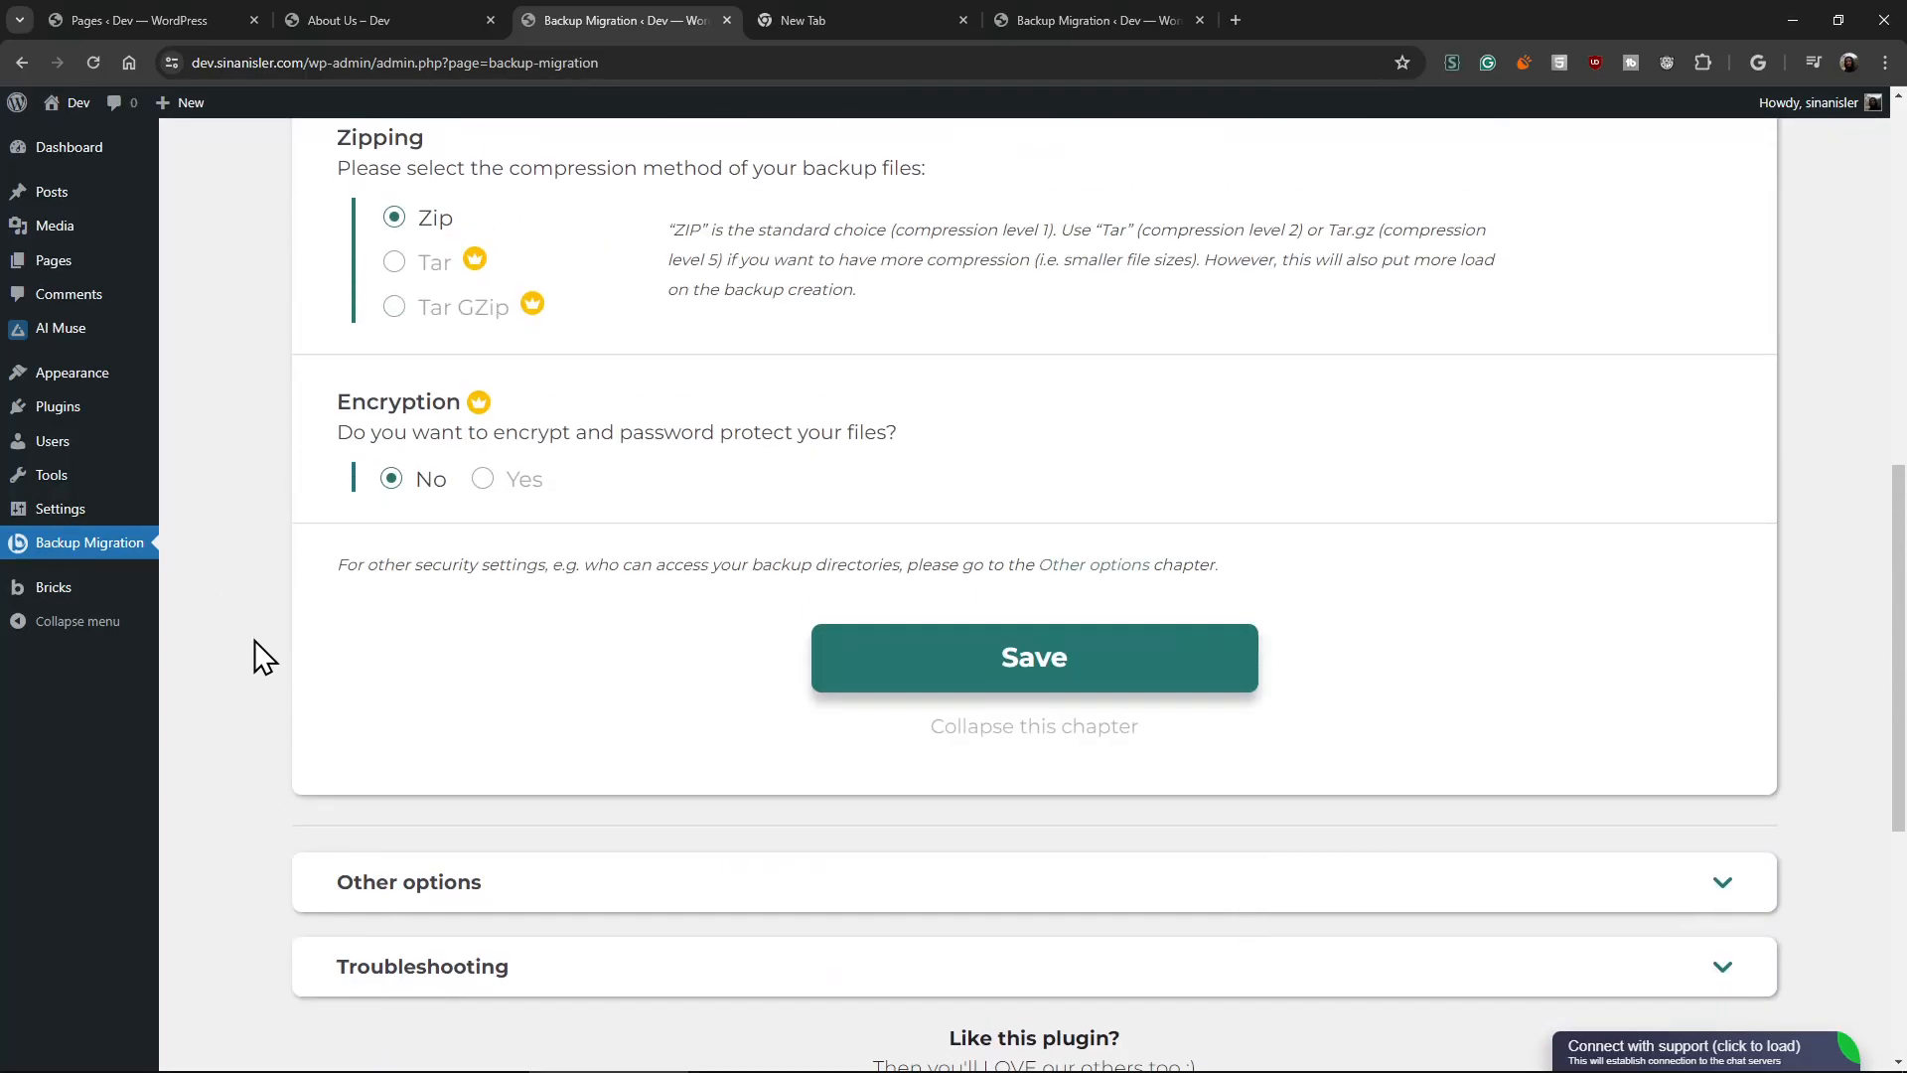
scroll(262, 645, "up", 5)
scroll(269, 636, "down", 4)
scroll(277, 616, "up", 3)
scroll(279, 614, "down", 7)
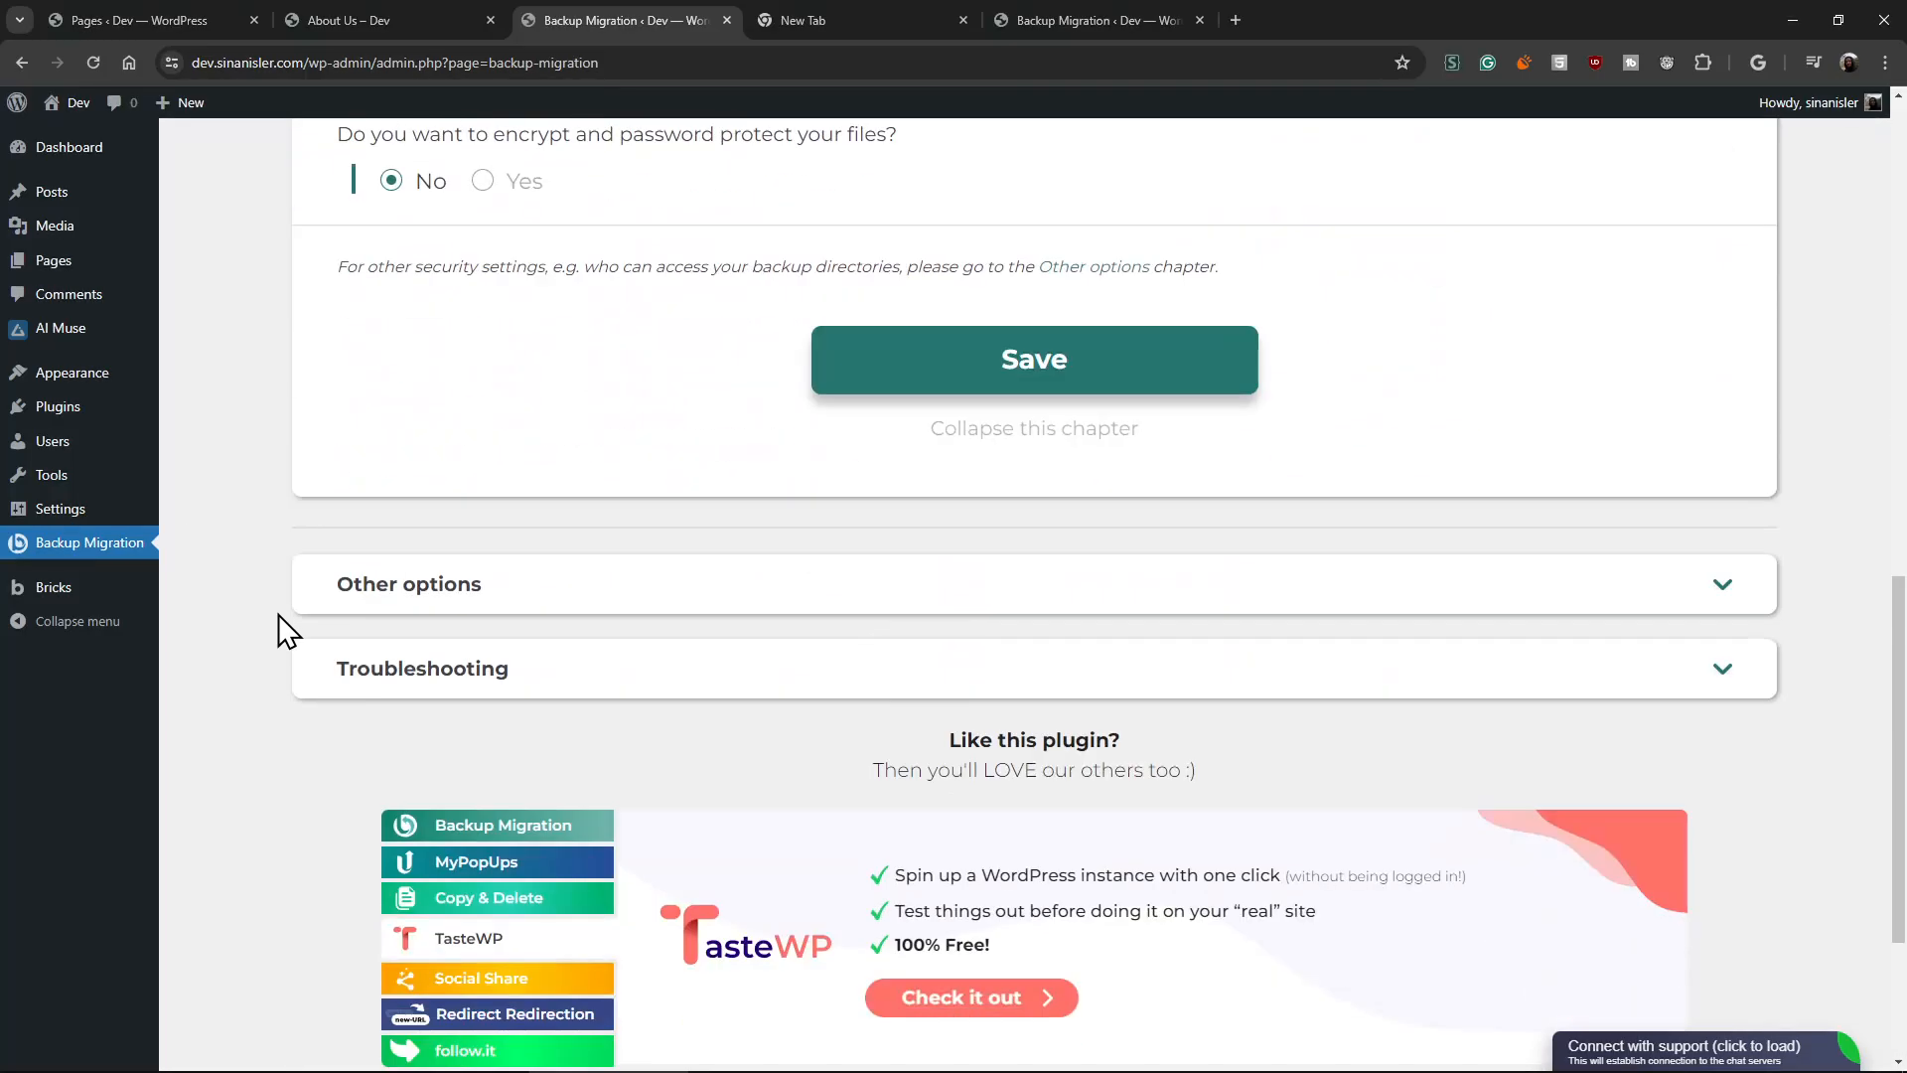
scroll(278, 614, "up", 3)
scroll(277, 629, "down", 2)
scroll(349, 683, "up", 1)
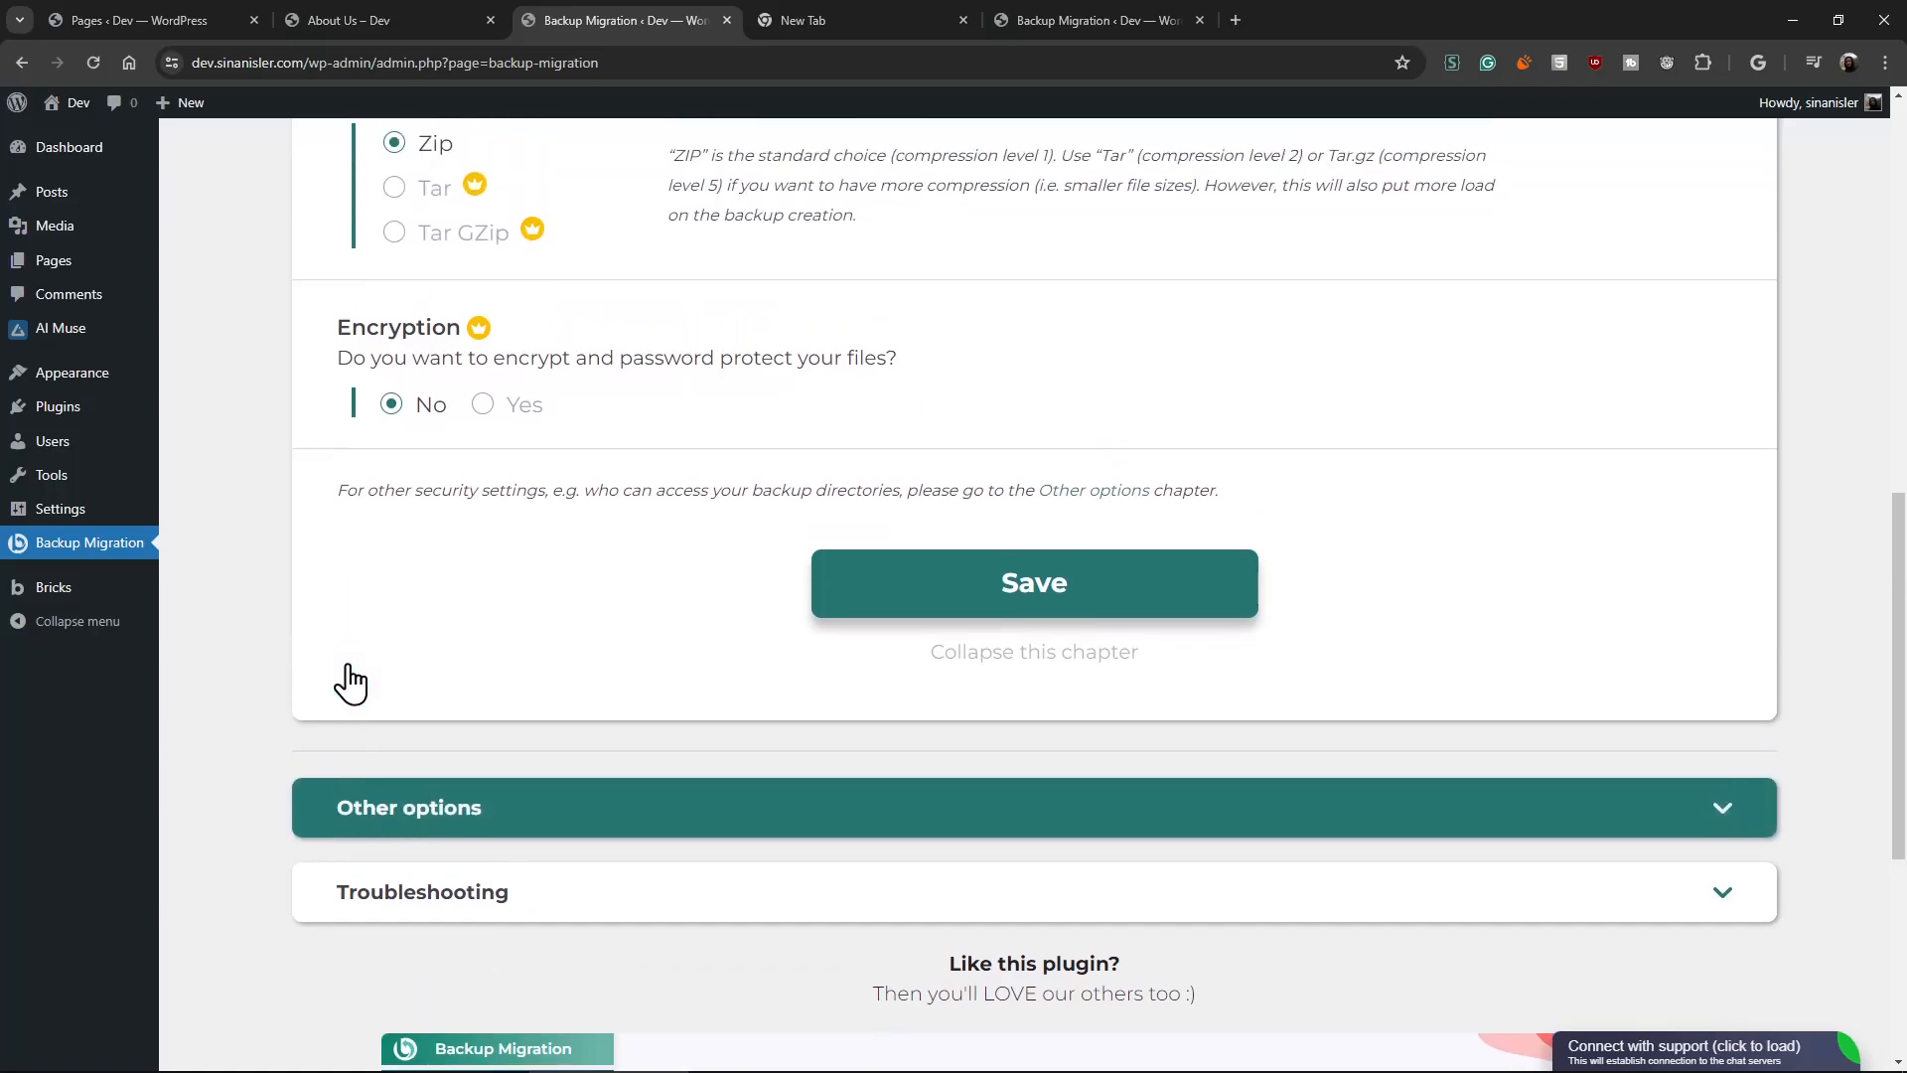
scroll(352, 685, "up", 1)
Review the Other options chapter from email notifications through clean-ups, and expand the Troubleshooting chapter.
left_click(477, 859)
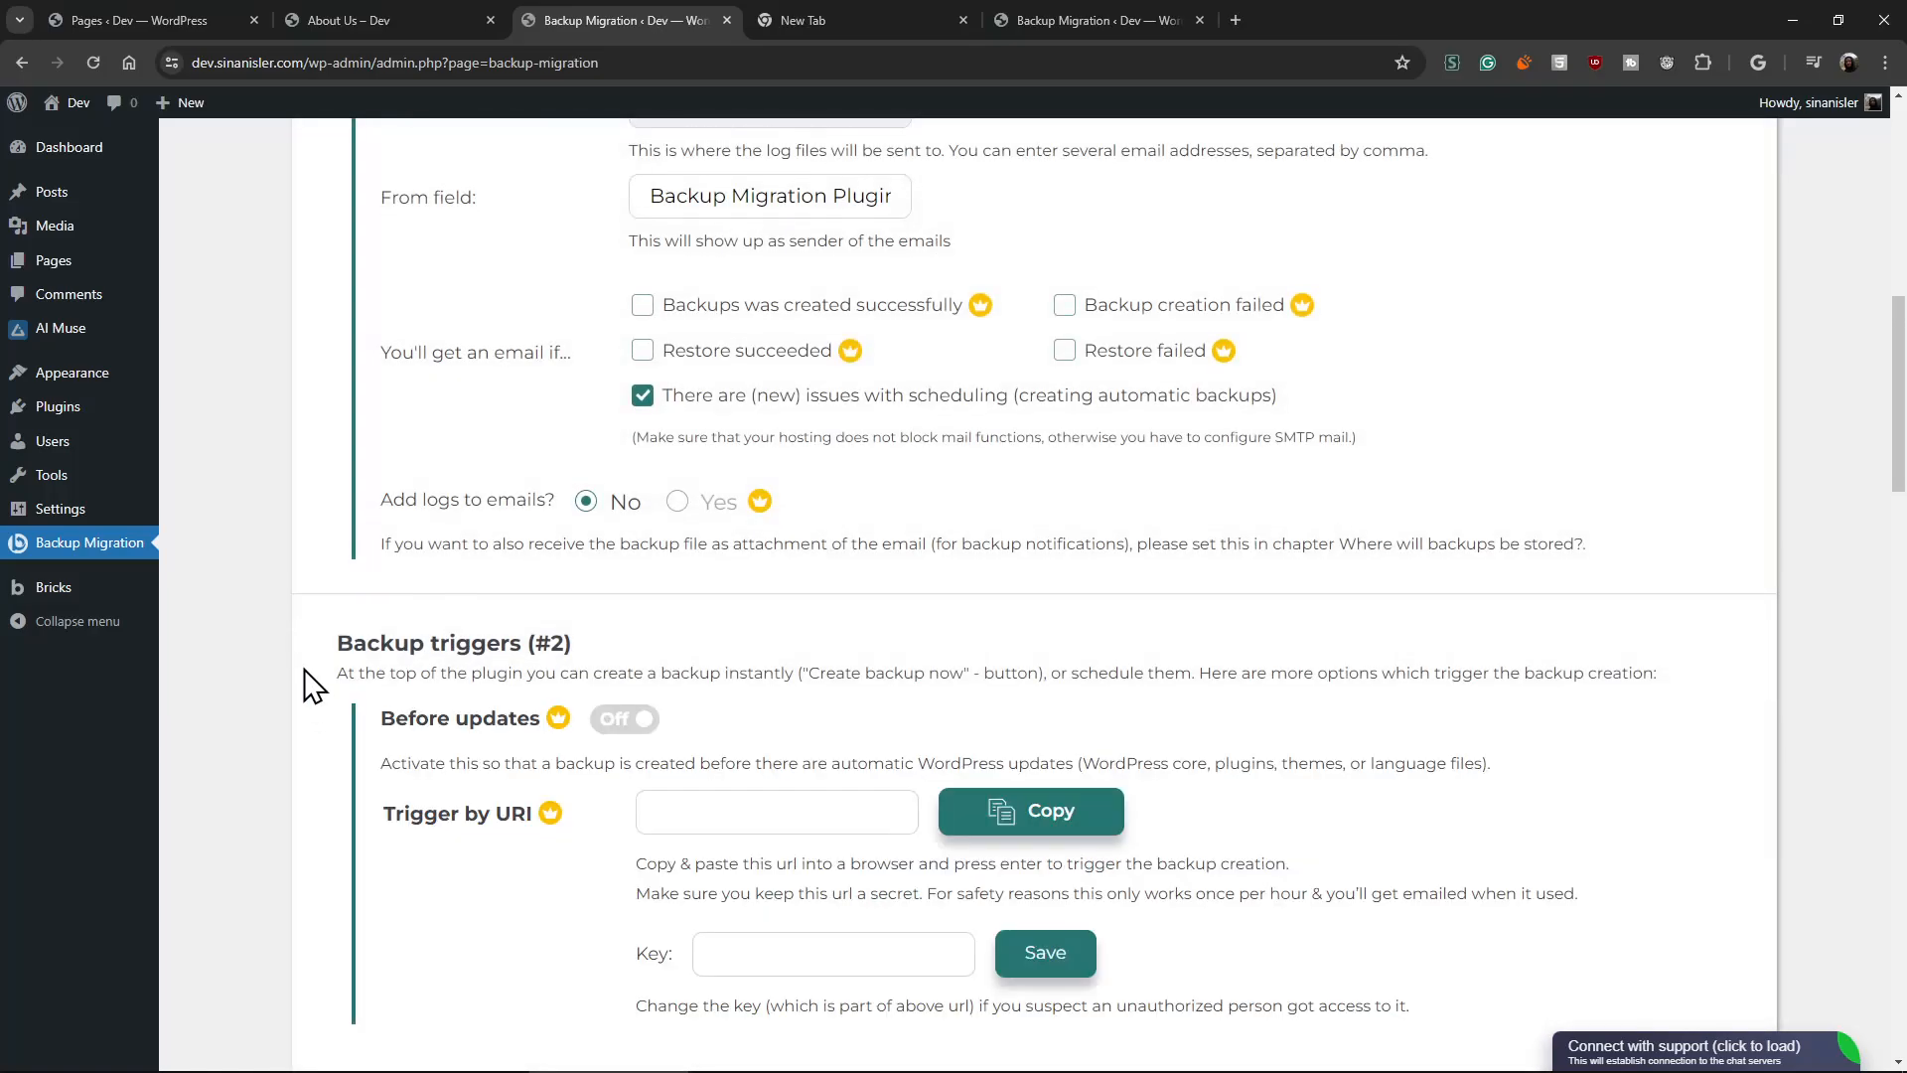
scroll(308, 672, "up", 7)
scroll(311, 682, "down", 4)
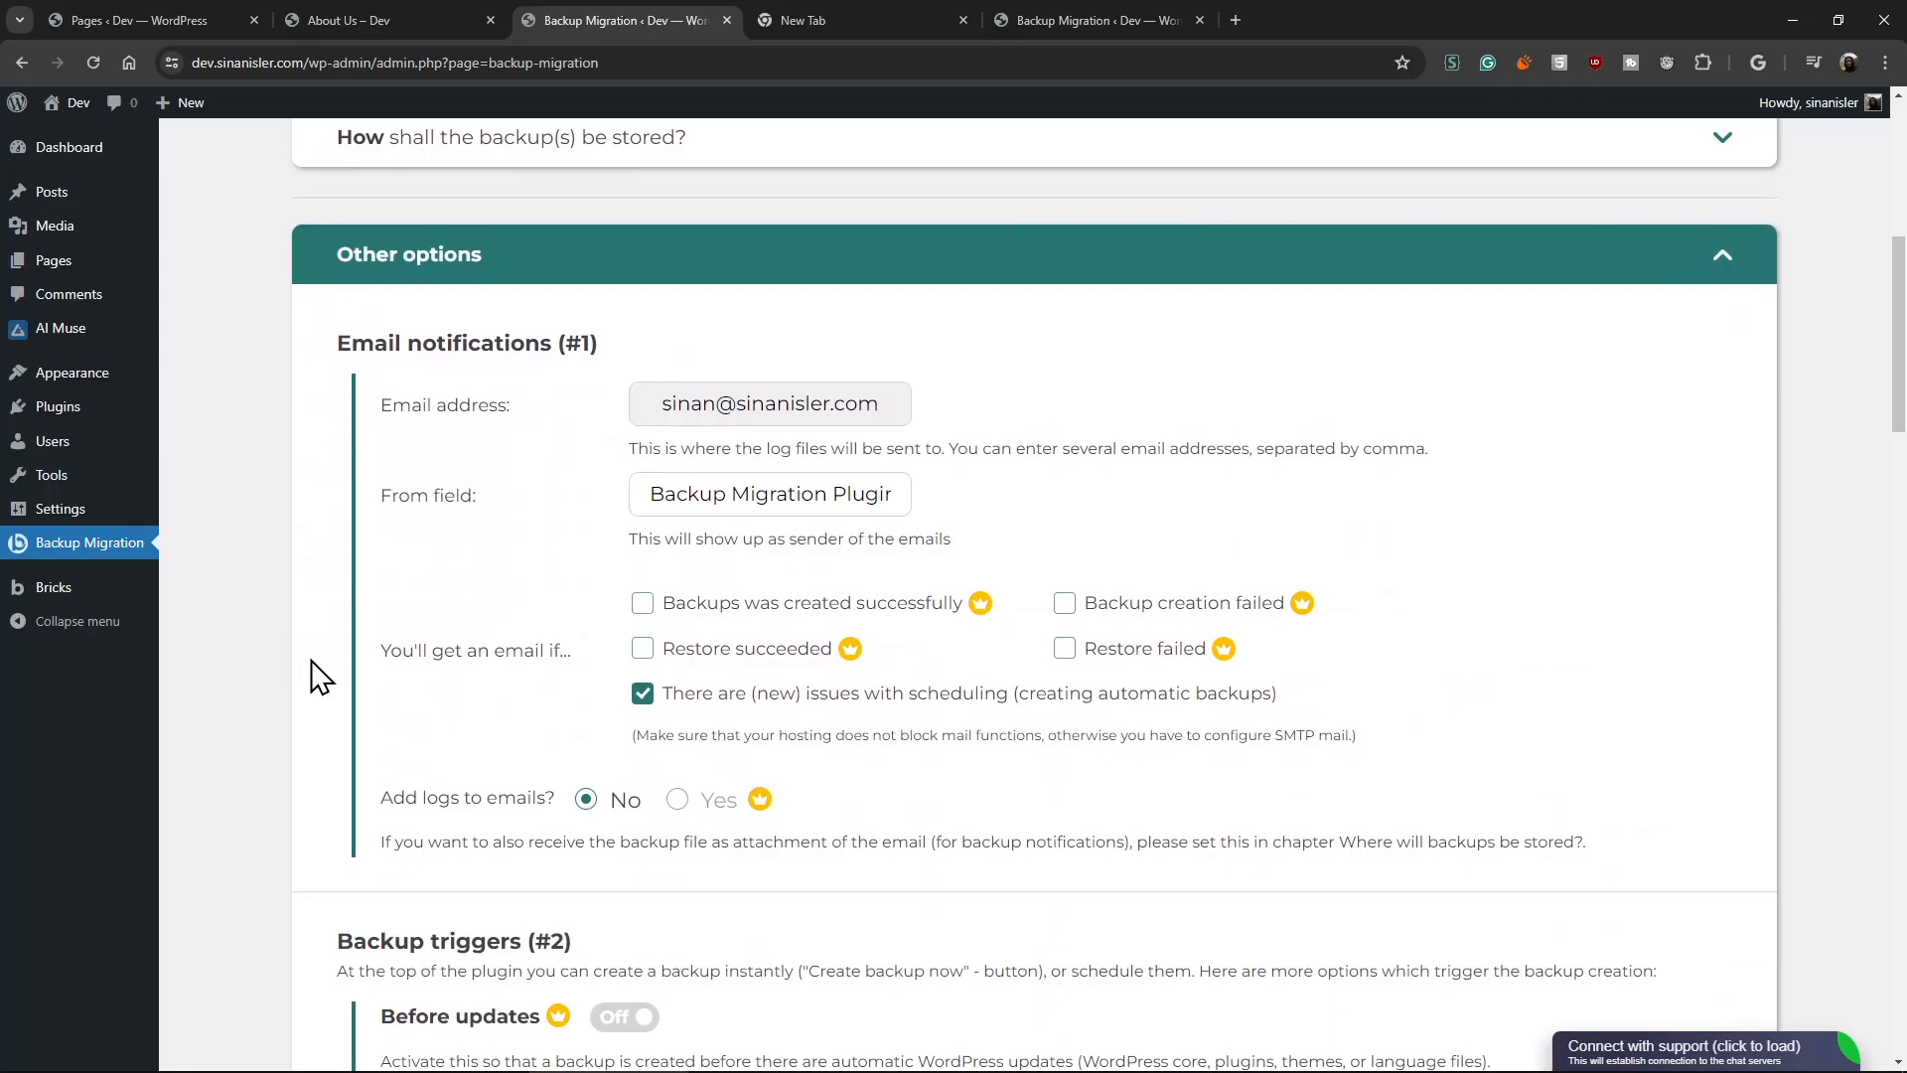
scroll(318, 678, "down", 10)
scroll(317, 677, "down", 10)
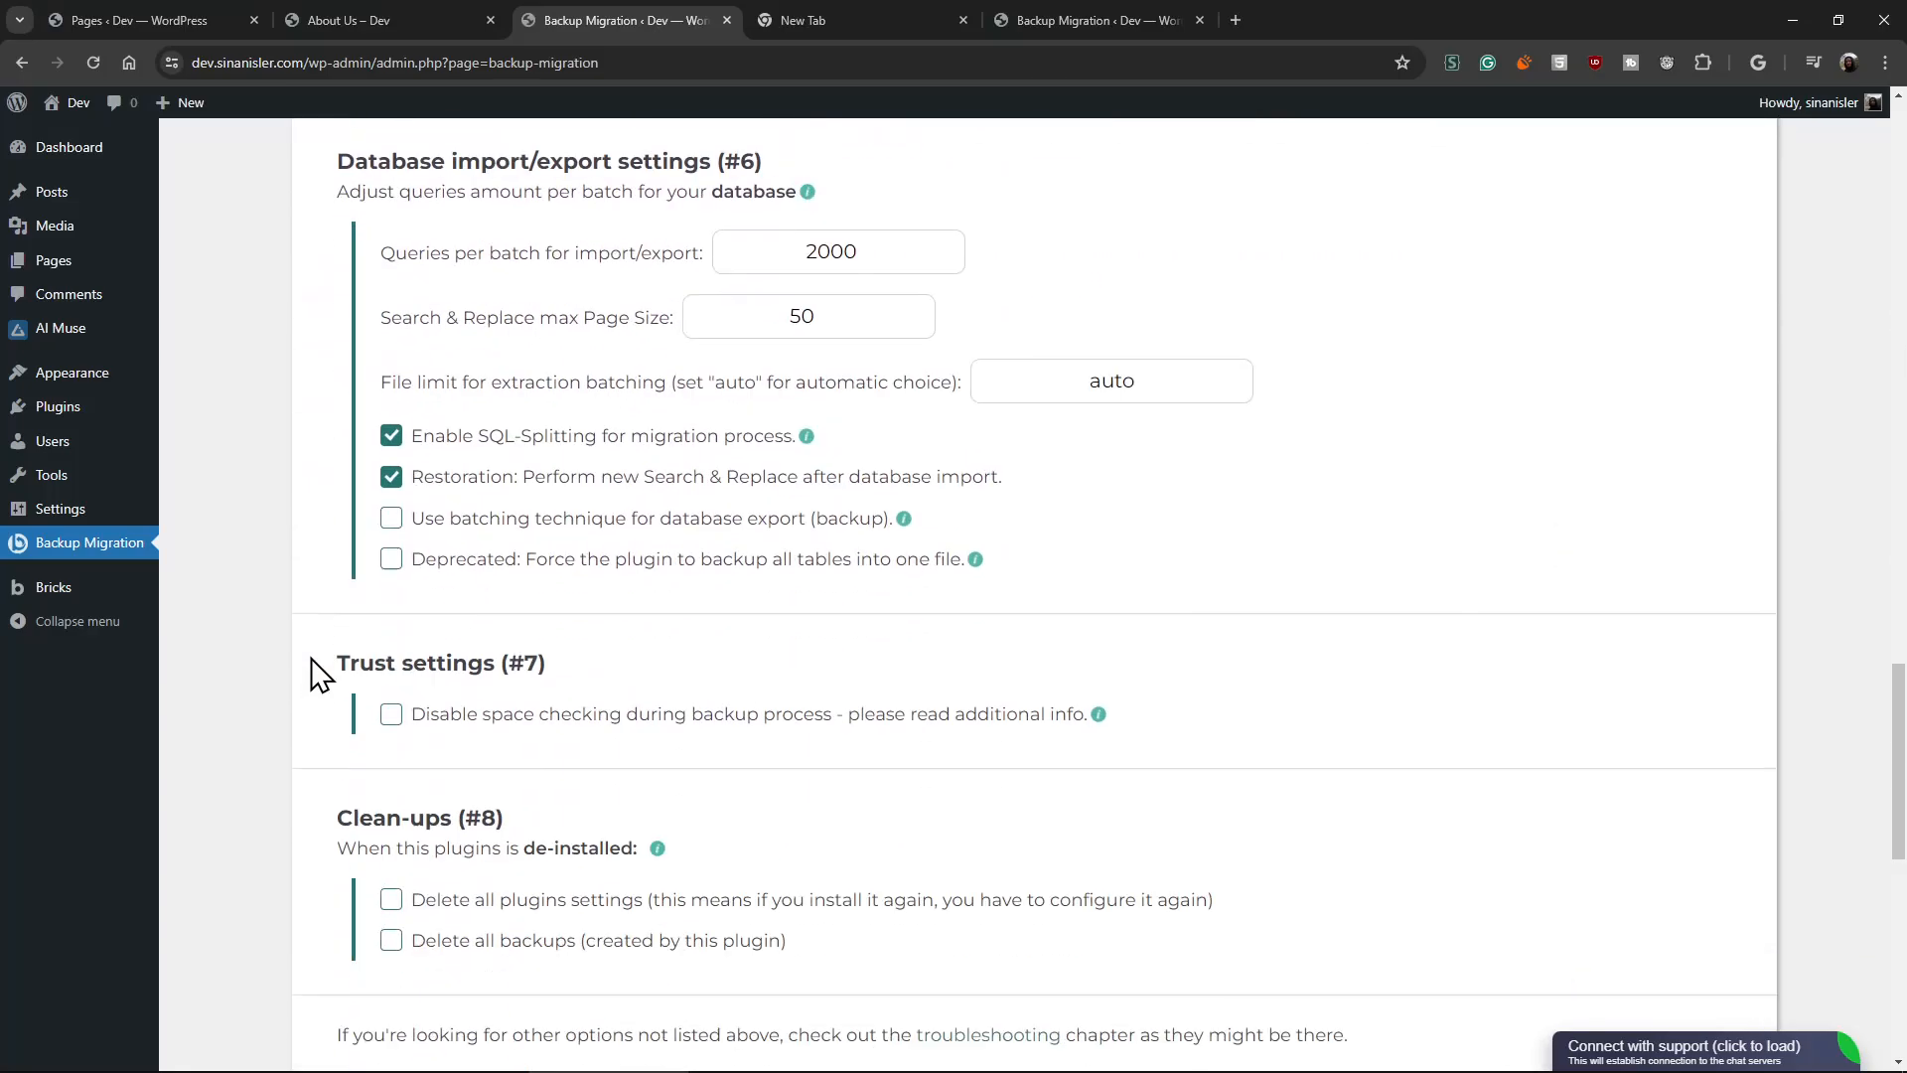
scroll(312, 669, "down", 8)
left_click(443, 393)
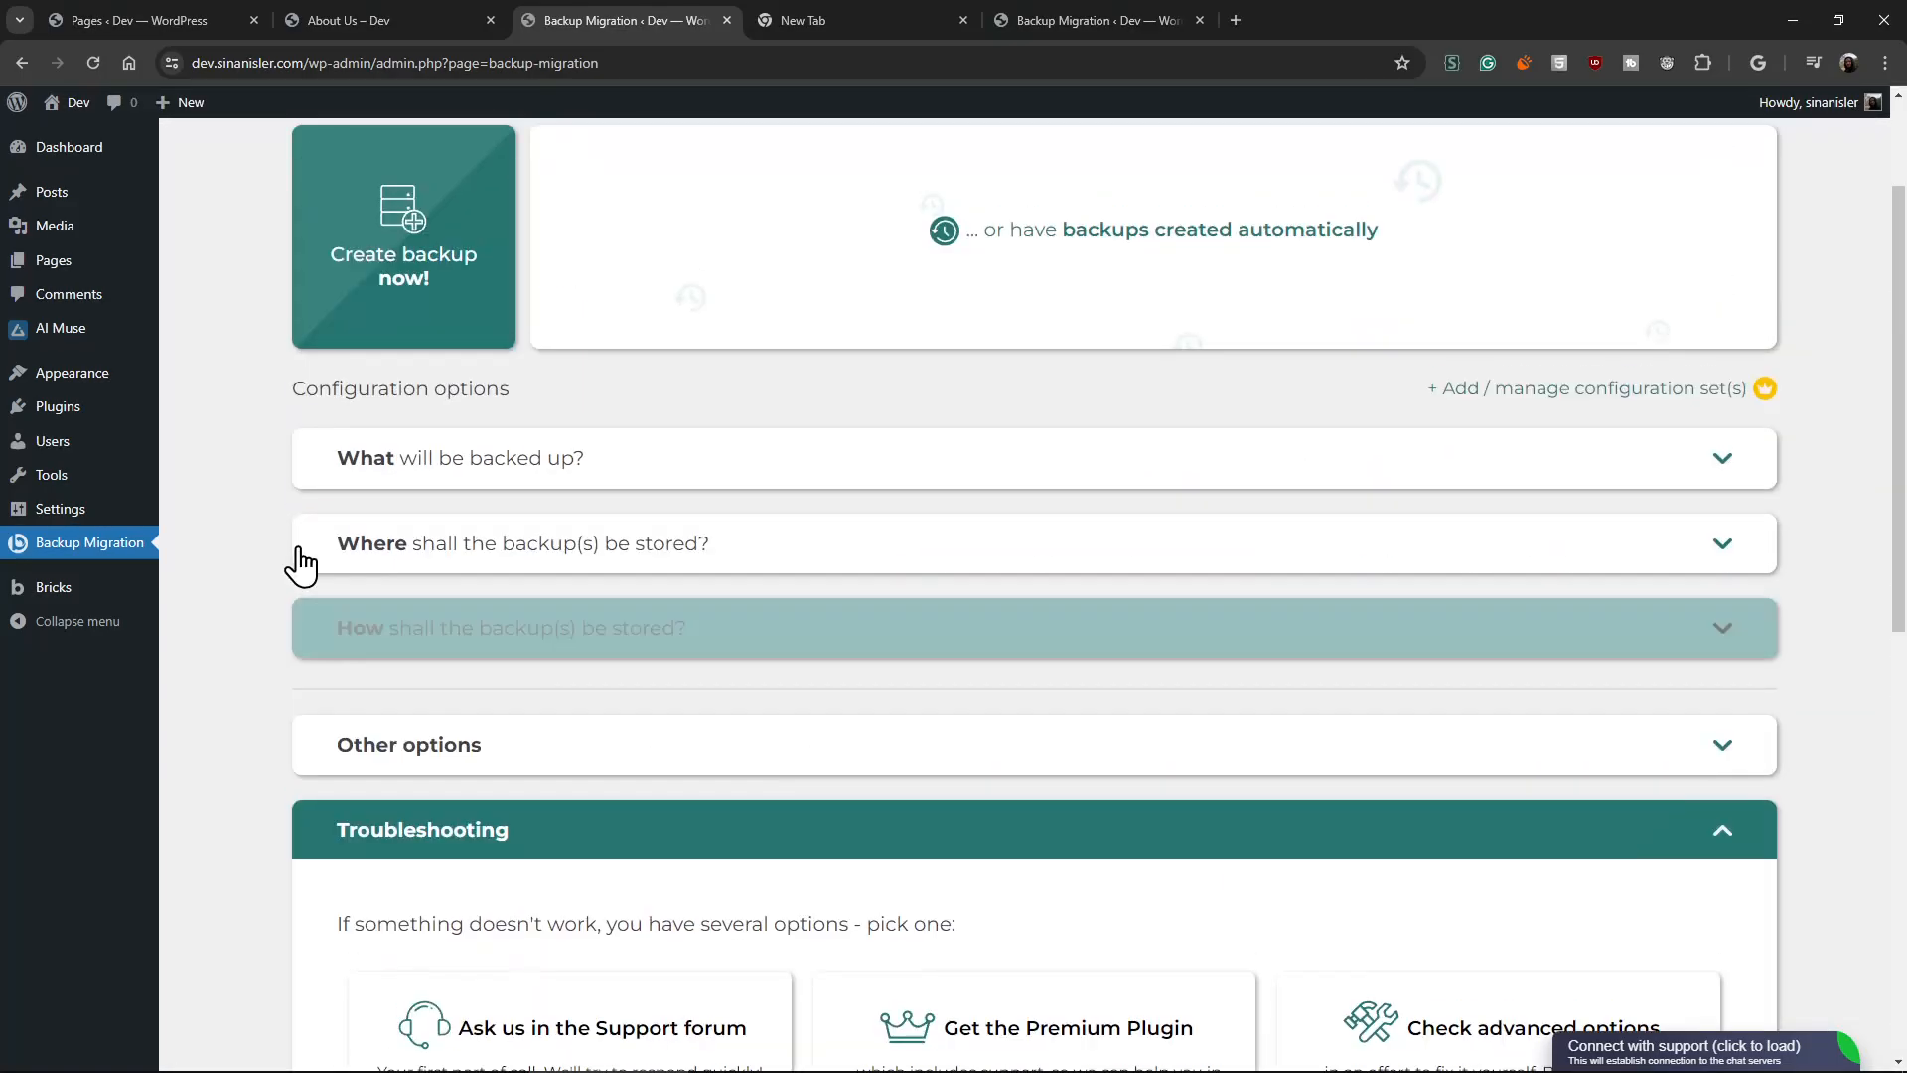
scroll(300, 566, "up", 2)
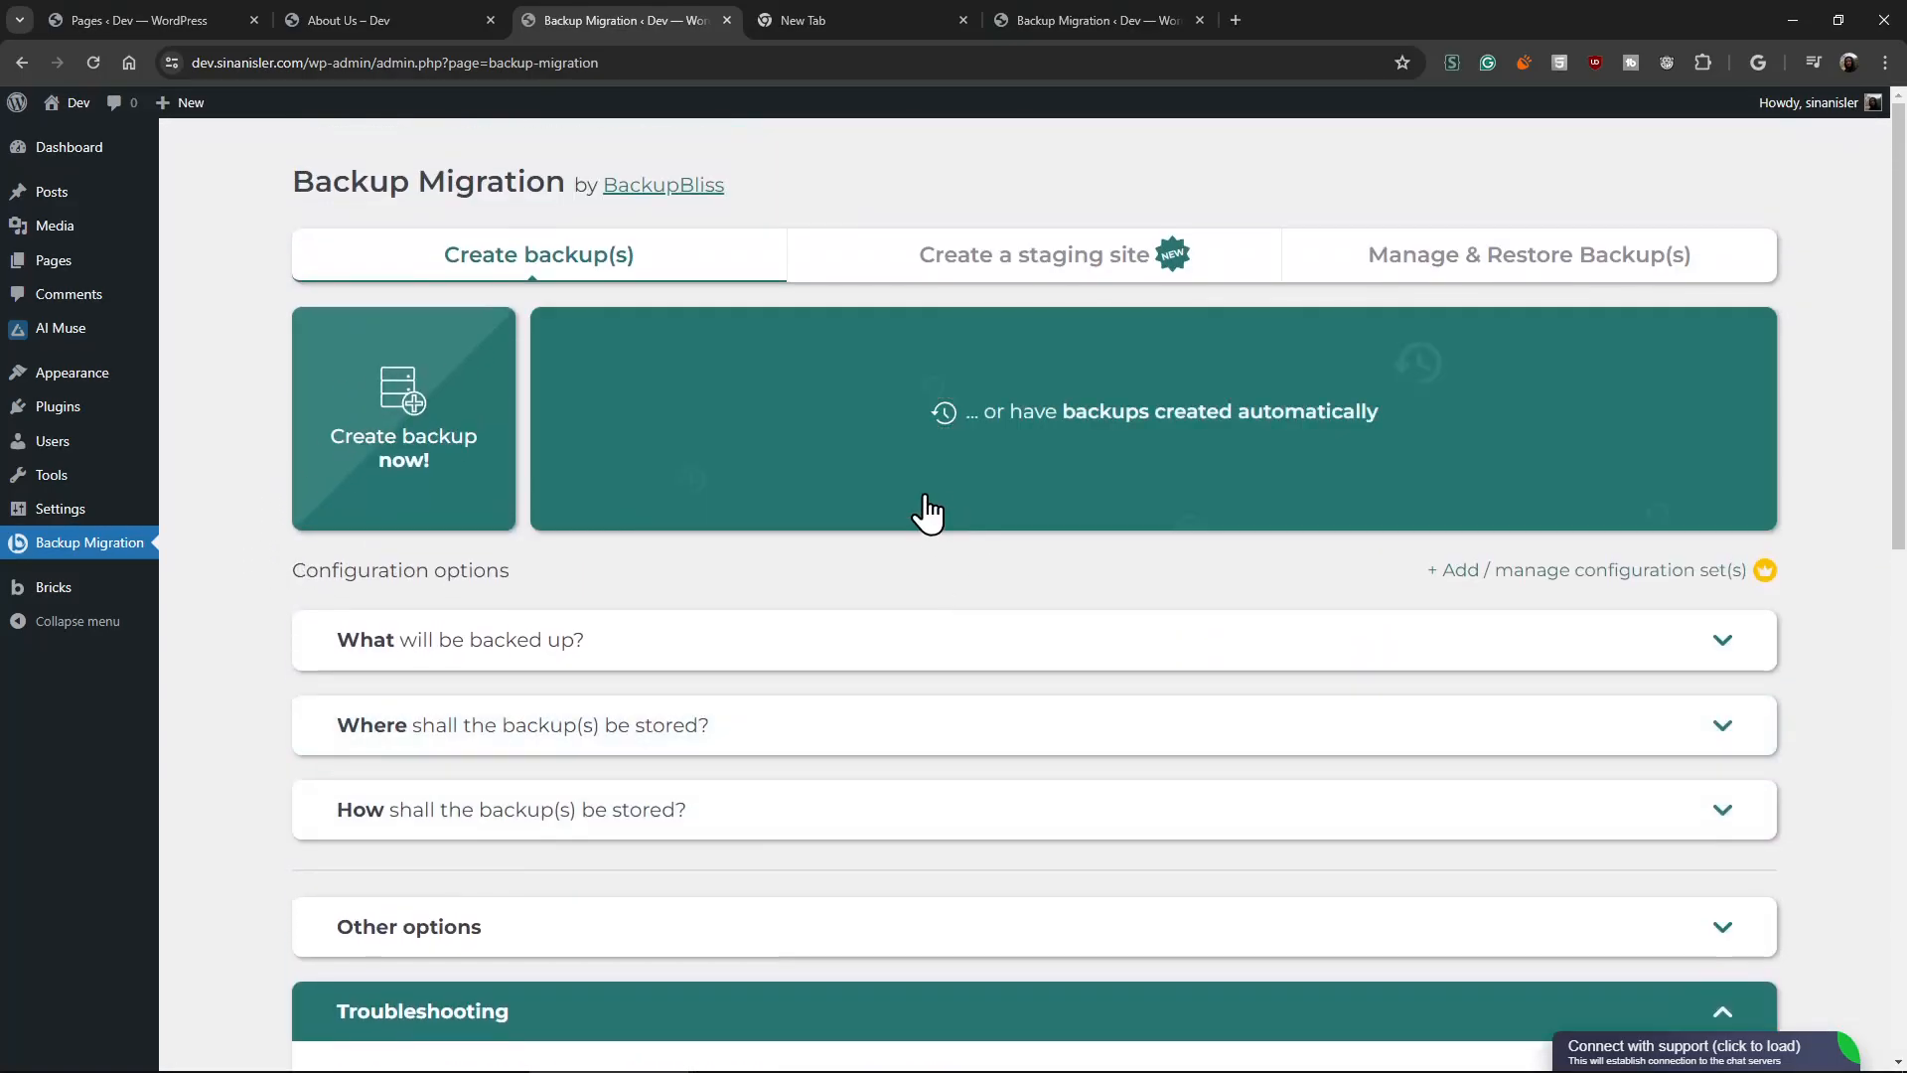
Enable automatic backups to examine the frequency and number-of-backups-kept choices, and switch automatic backups back off.
left_click(926, 493)
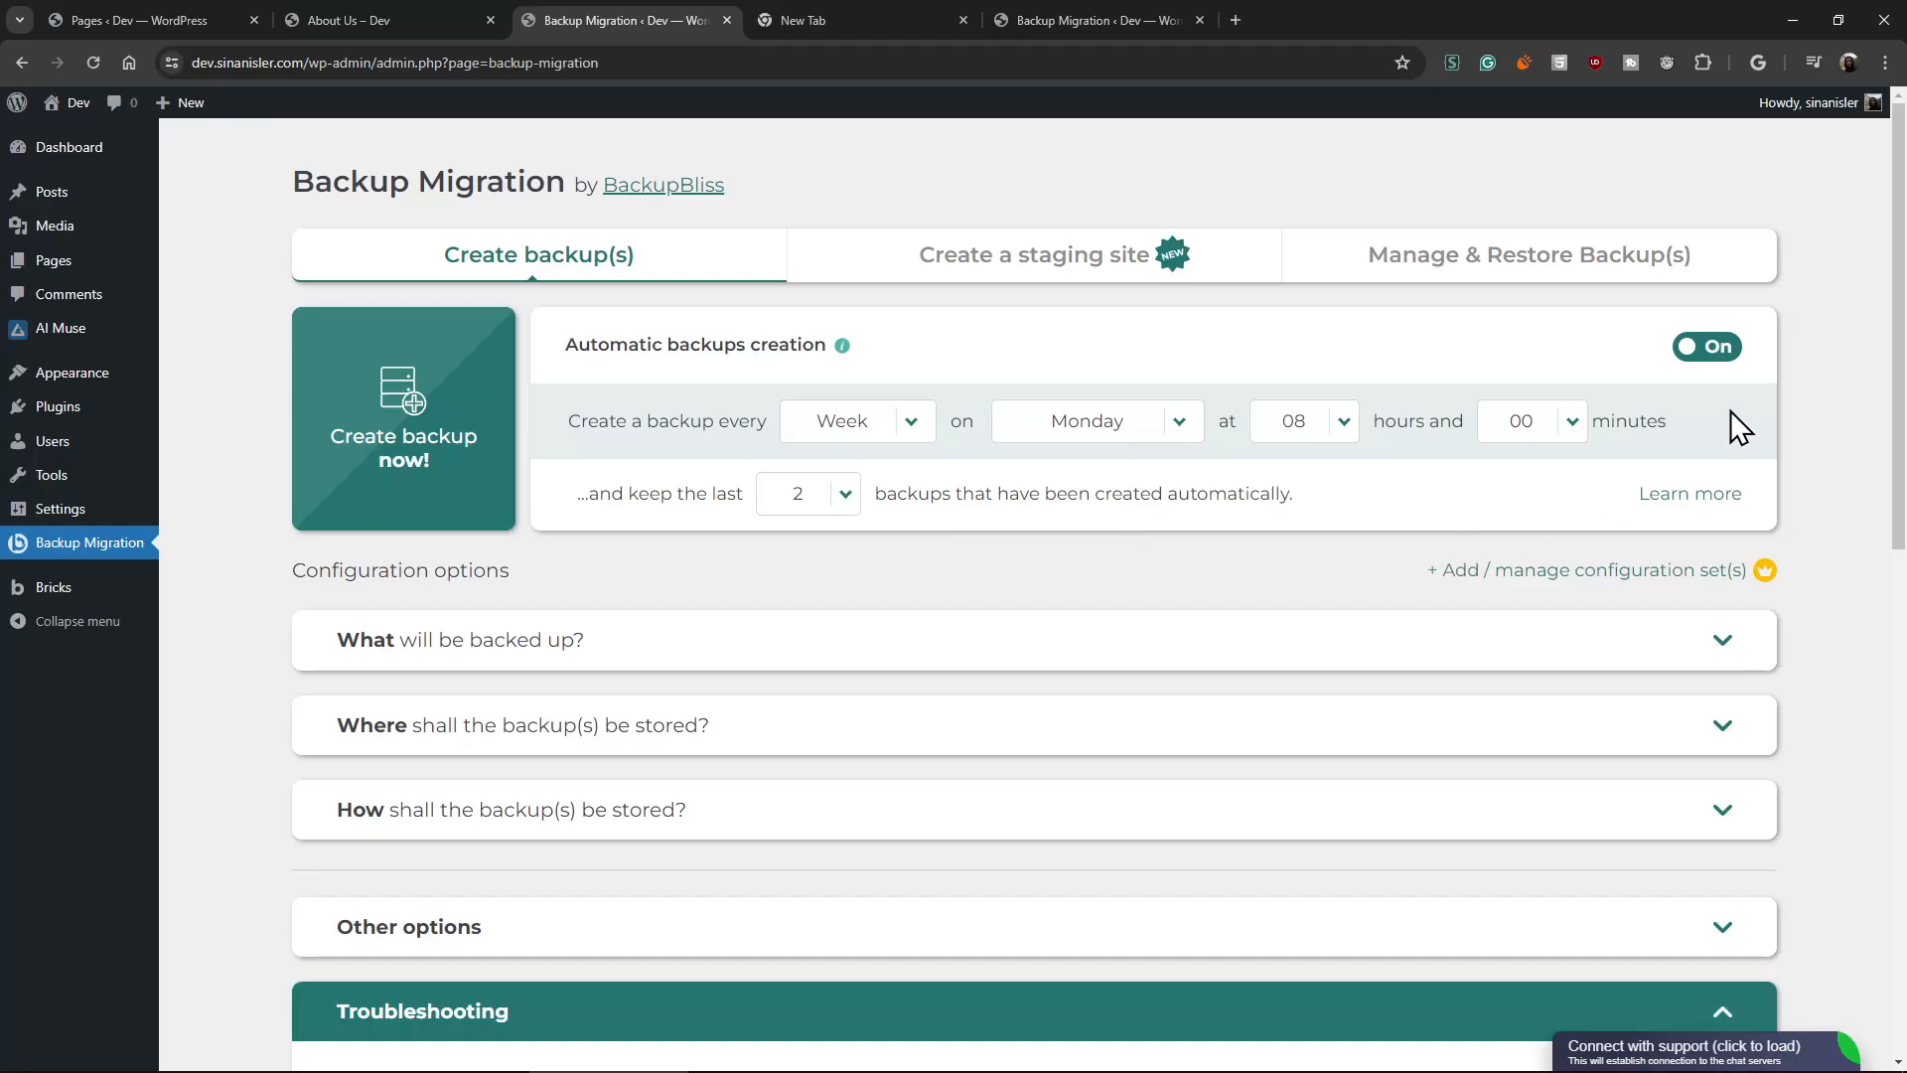
left_click(901, 427)
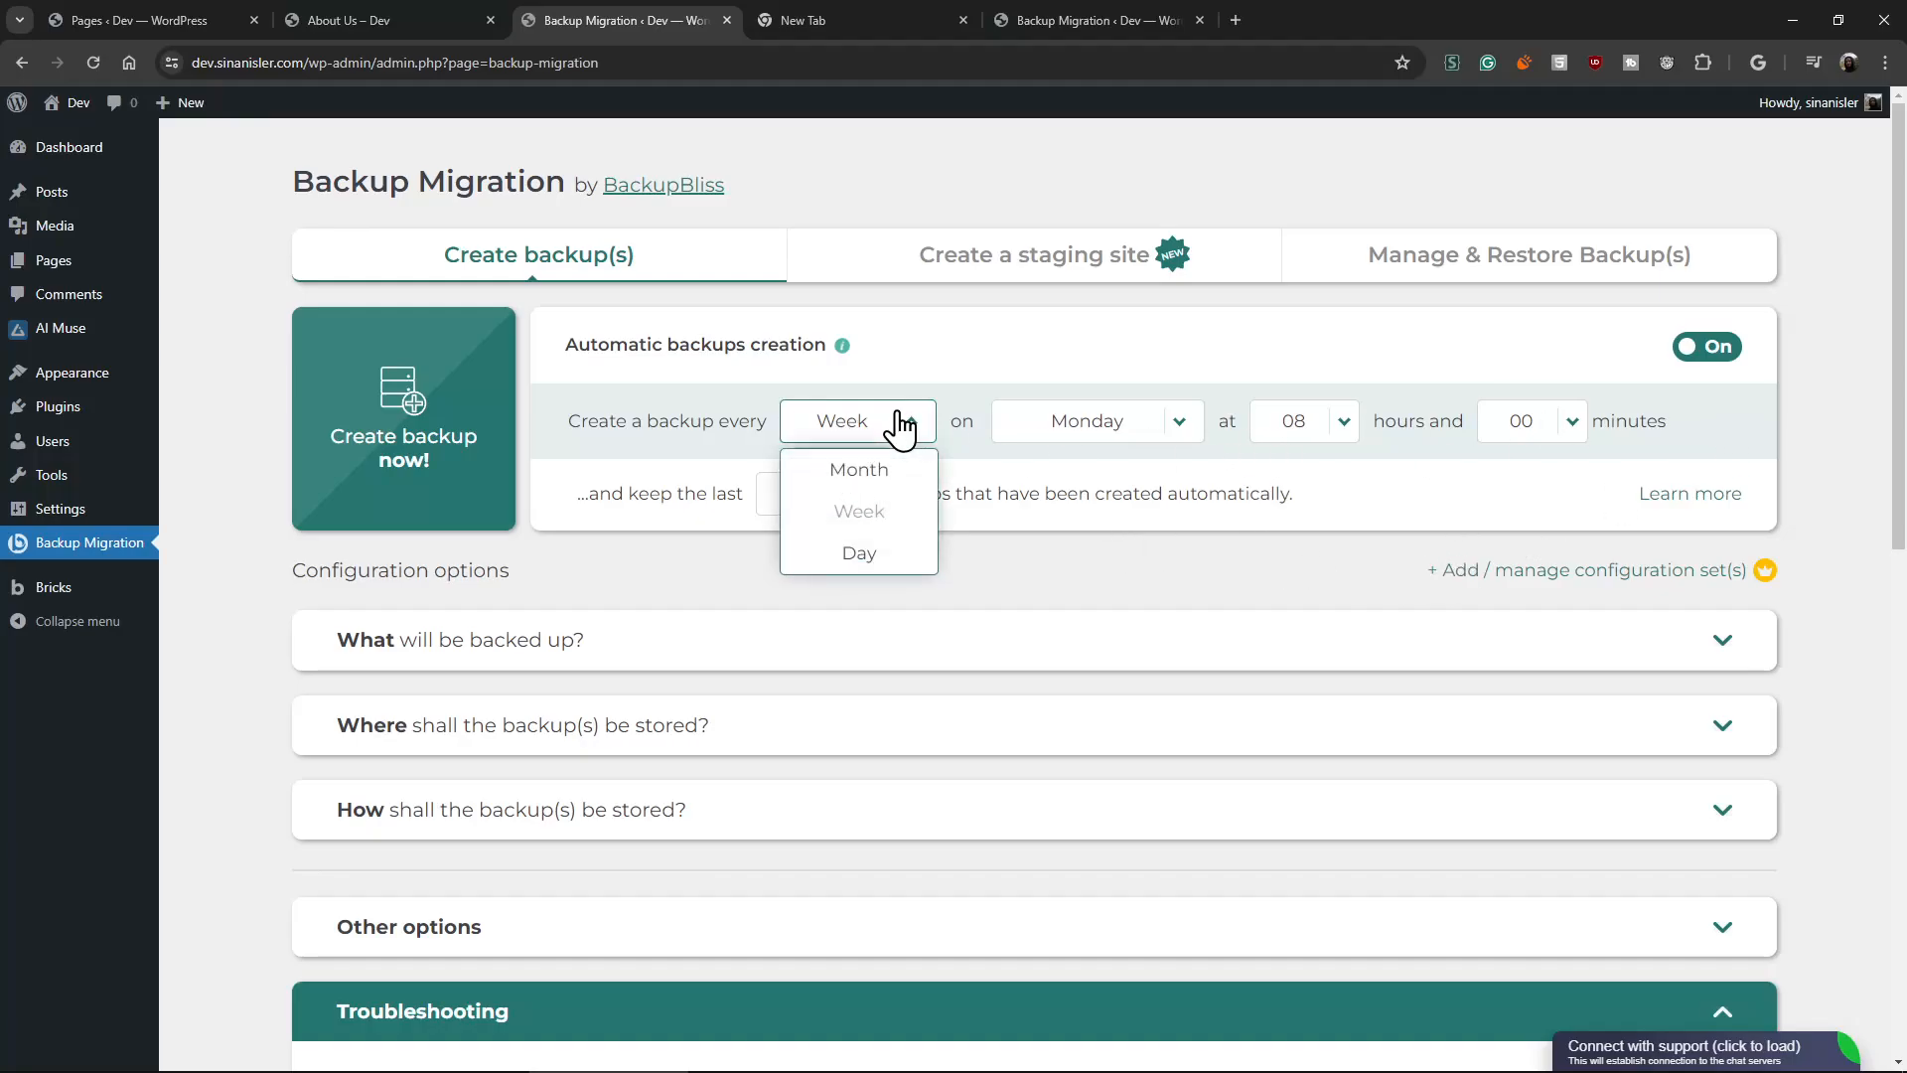
left_click(993, 519)
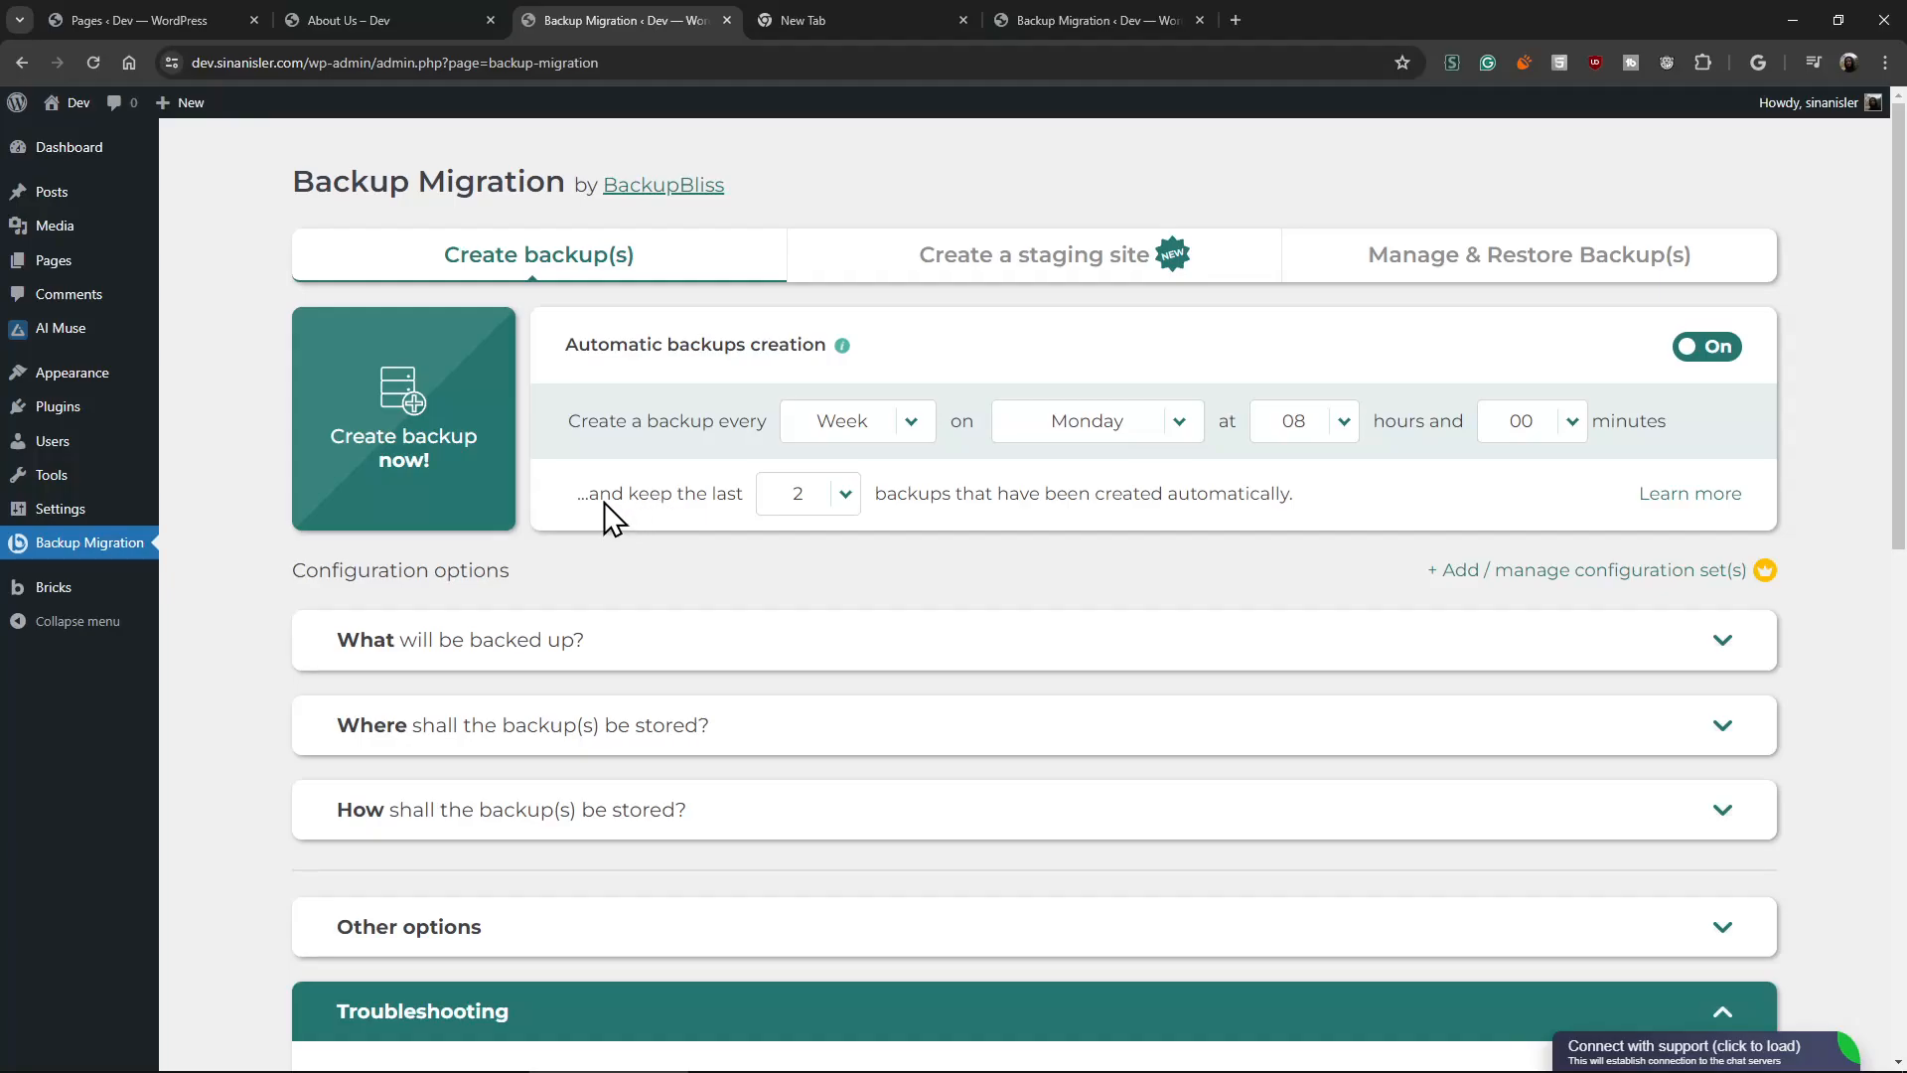
left_click(845, 496)
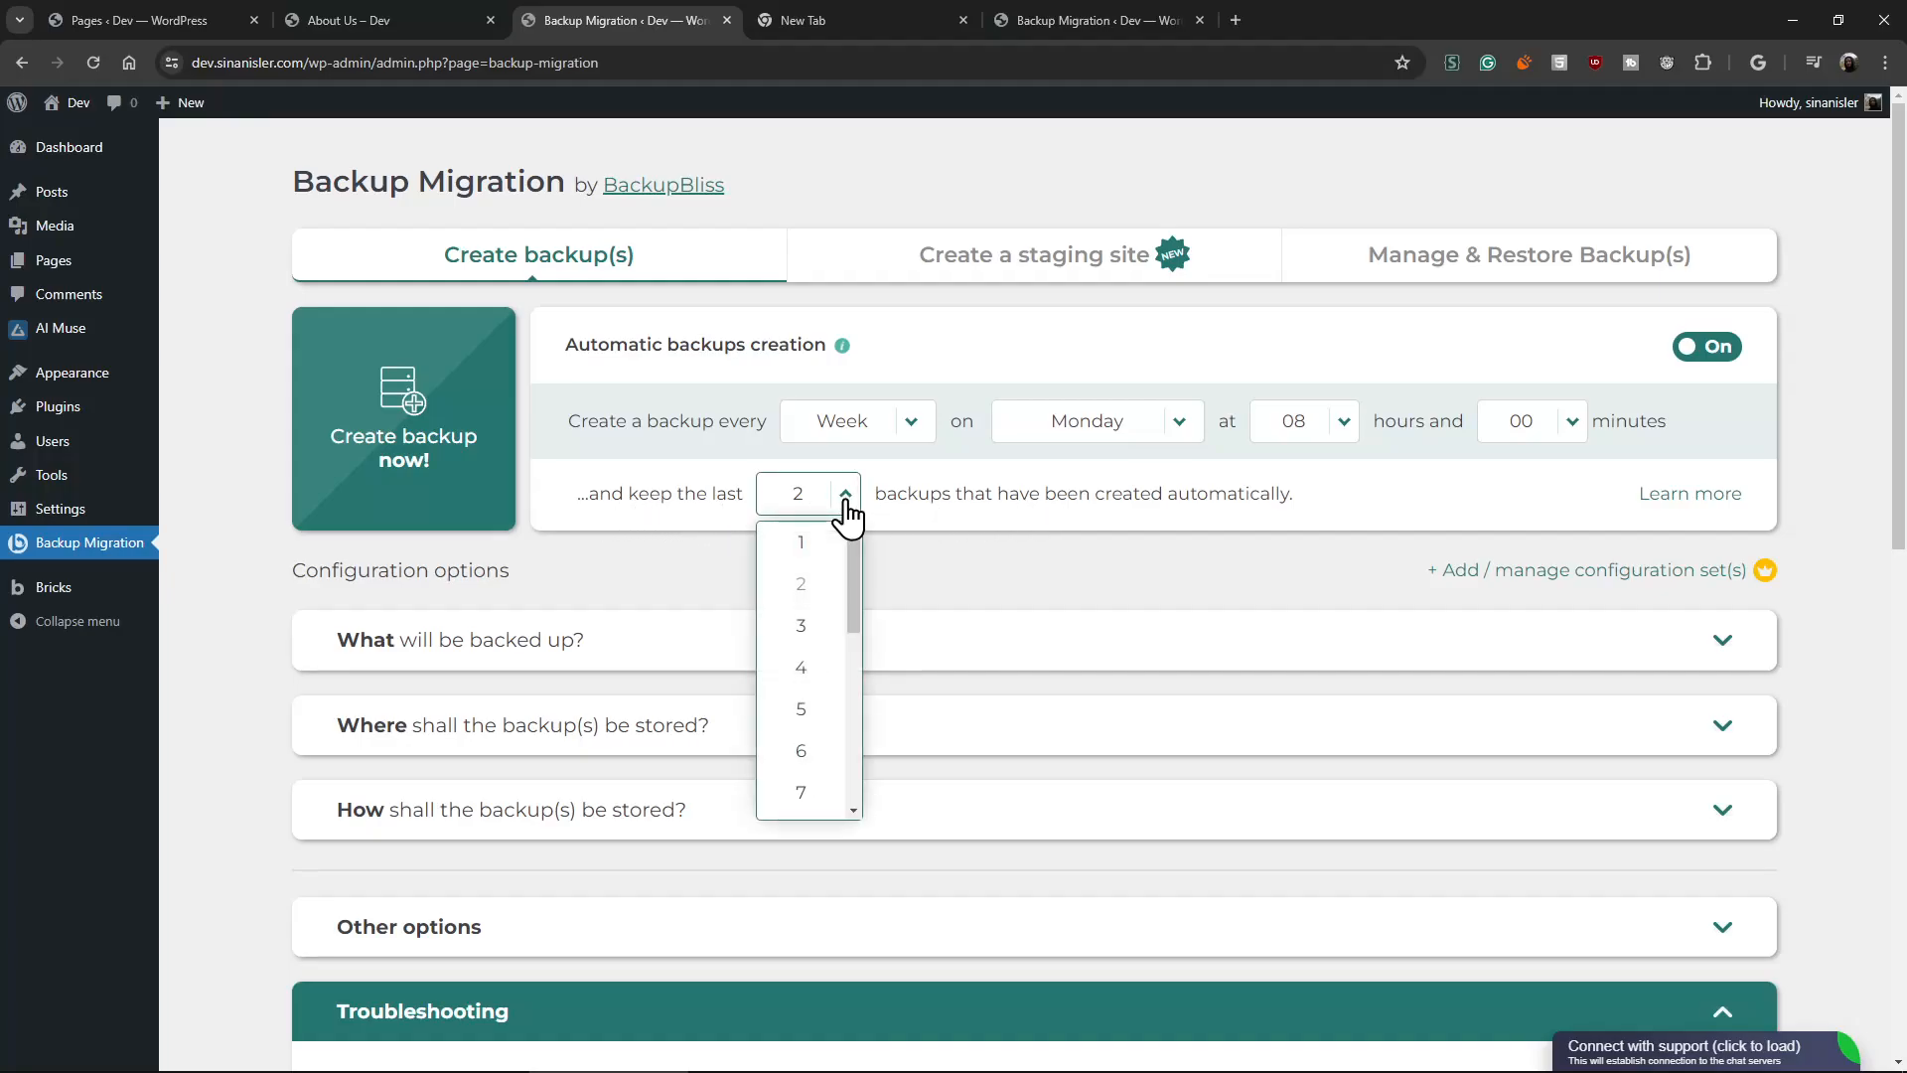
left_click_drag(845, 621, 920, 514)
left_click(938, 533)
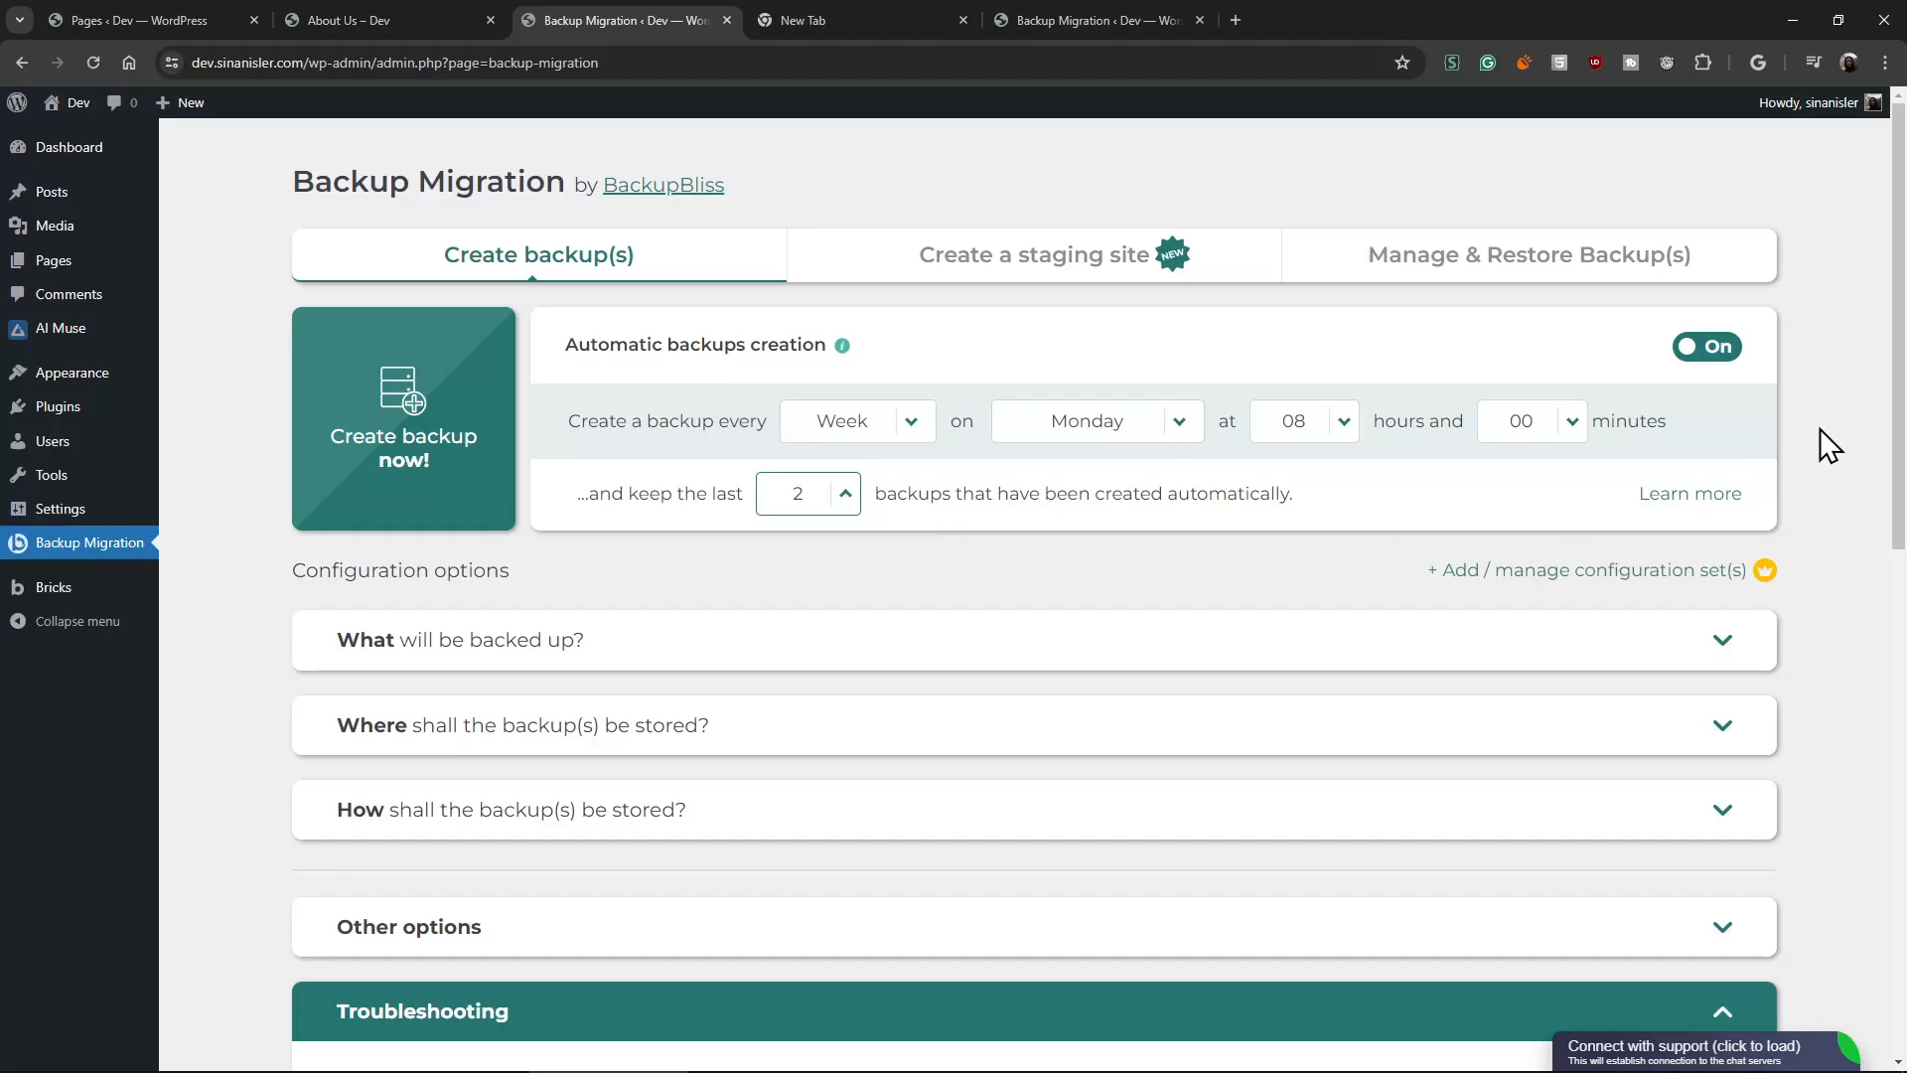
left_click(1717, 353)
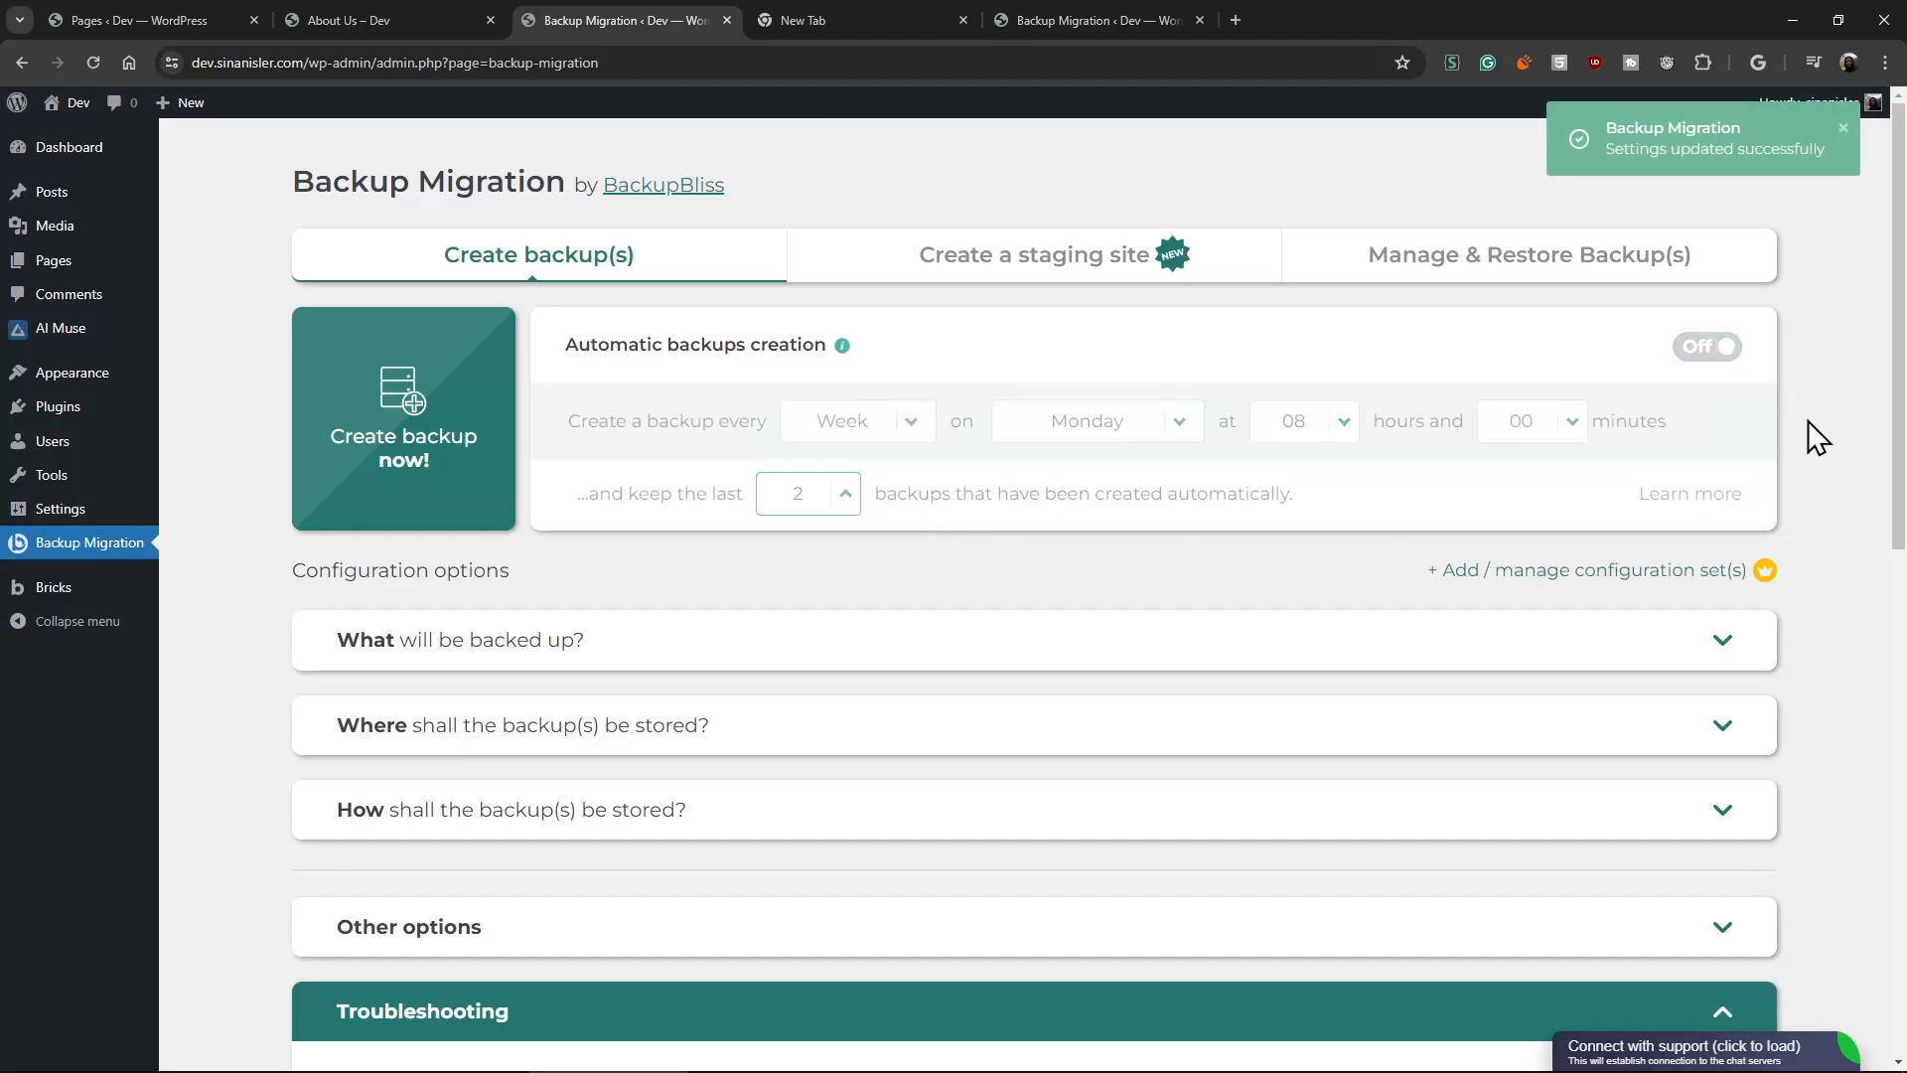
Look over the configuration chapters and collapse the Troubleshooting chapter.
scroll(1800, 437, "down", 7)
scroll(1792, 443, "up", 7)
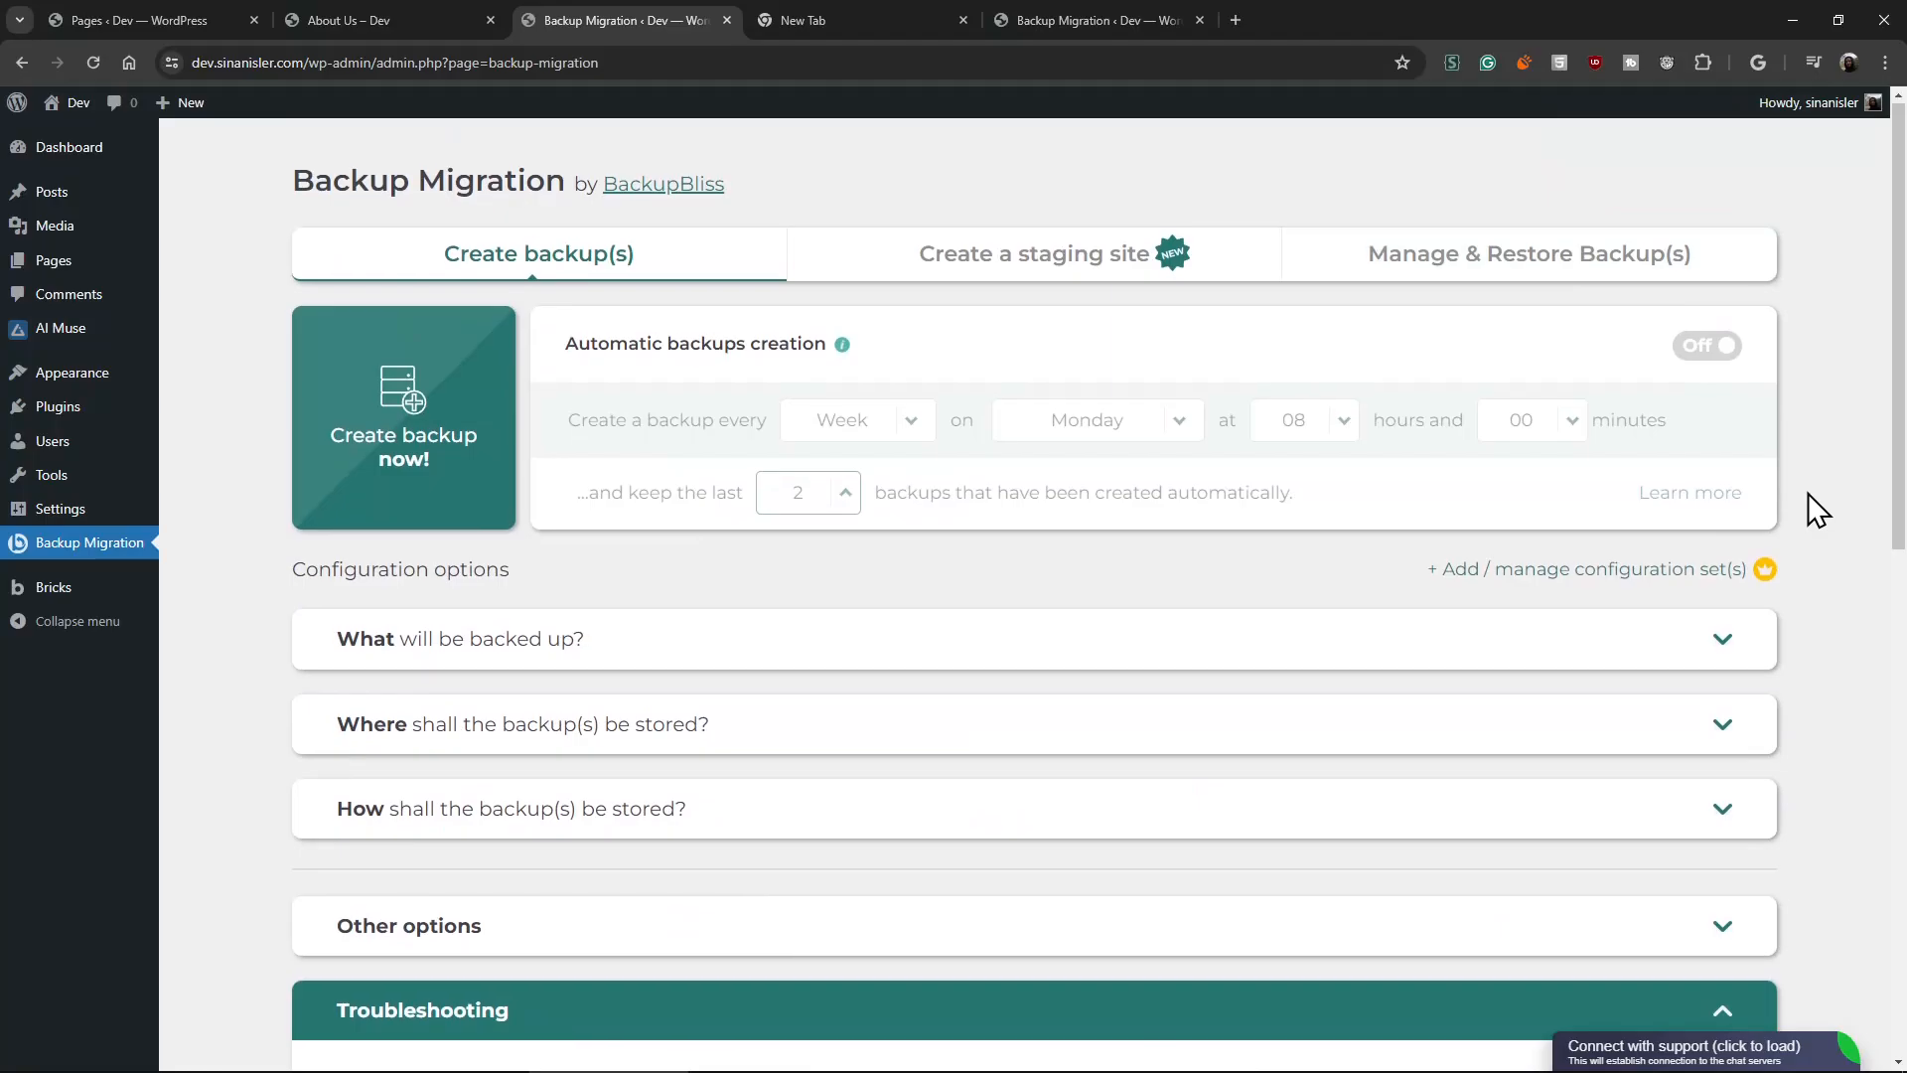
scroll(1807, 492, "down", 10)
scroll(1807, 491, "up", 7)
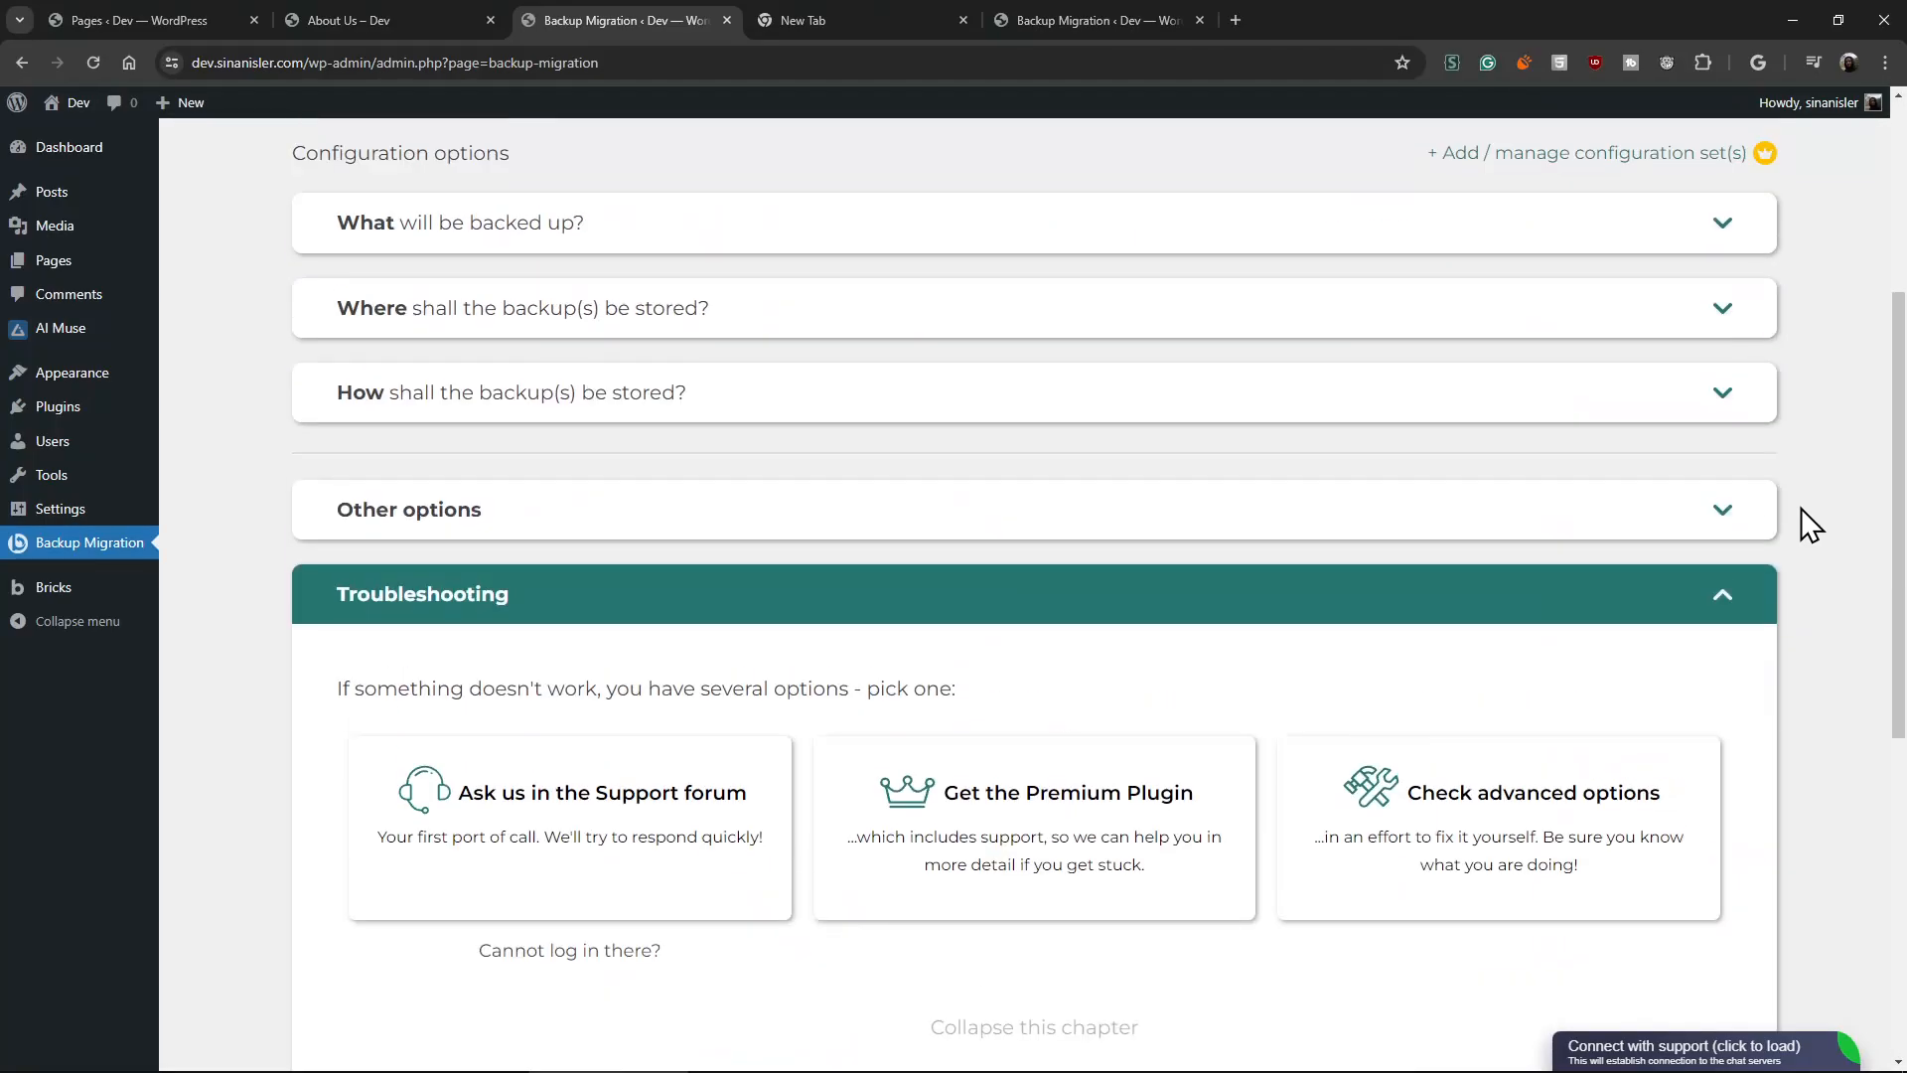
left_click(1726, 602)
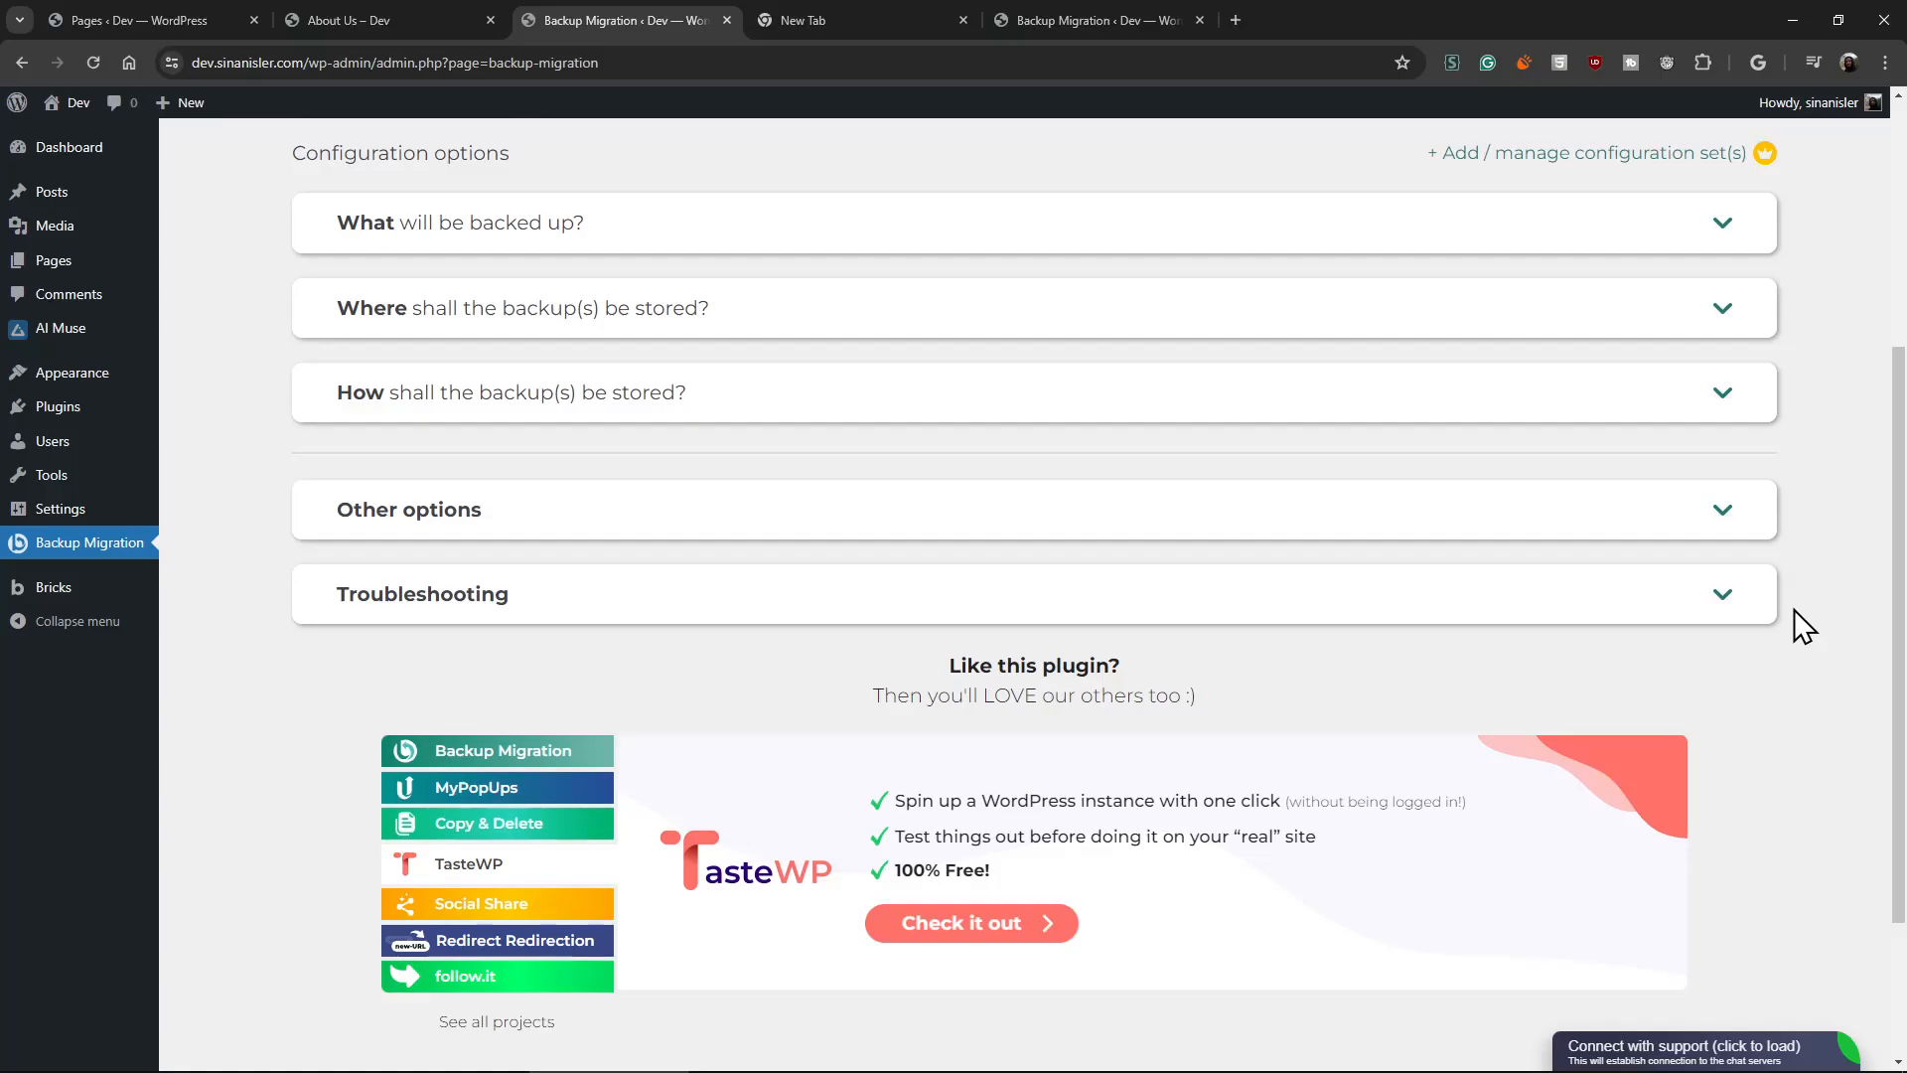